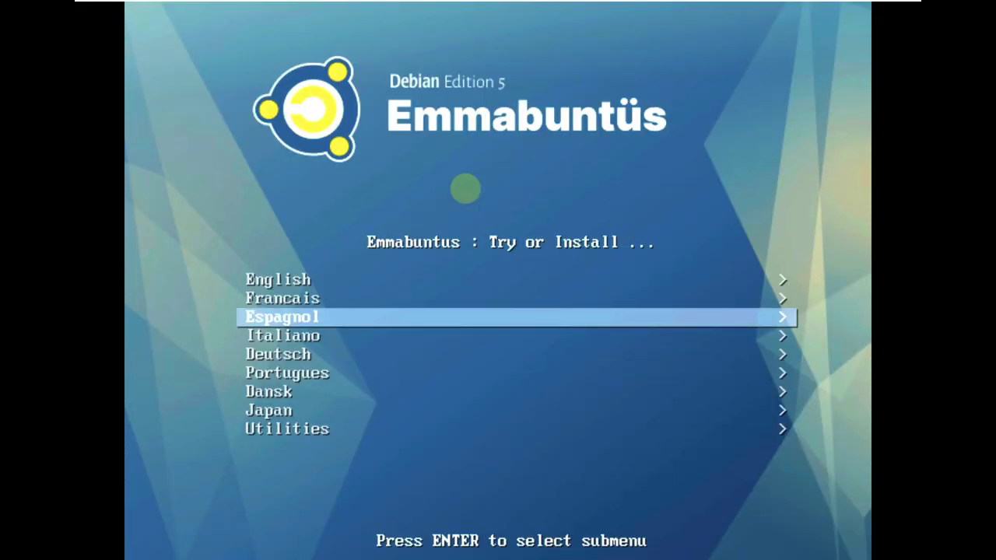
Browse the boot menu's language entries, from English and Francais down to Utilities.
key("Up")
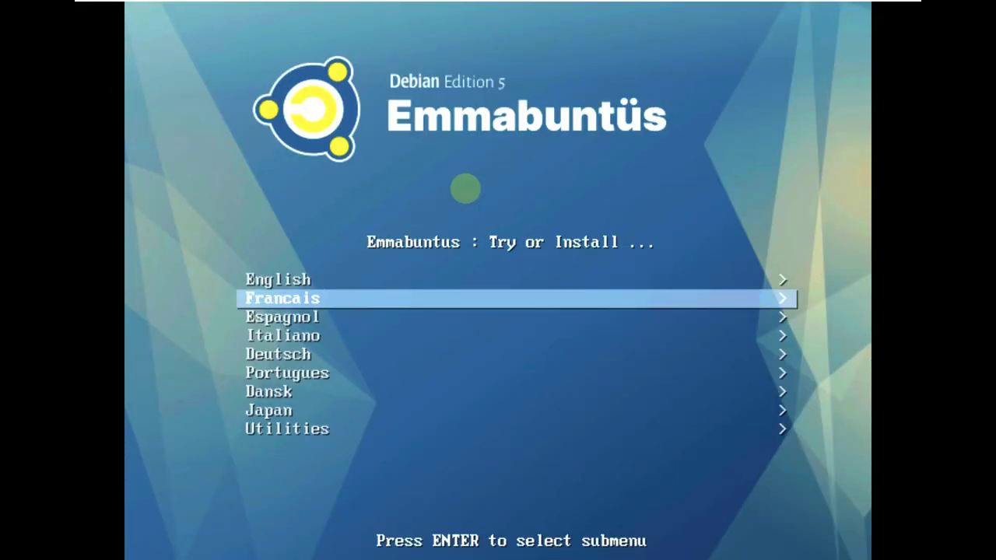
key("Up")
key("Down")
key("Down")
key("Down")
key("Down")
key("Down")
key("Down")
key("Down")
key("Down")
key("Up")
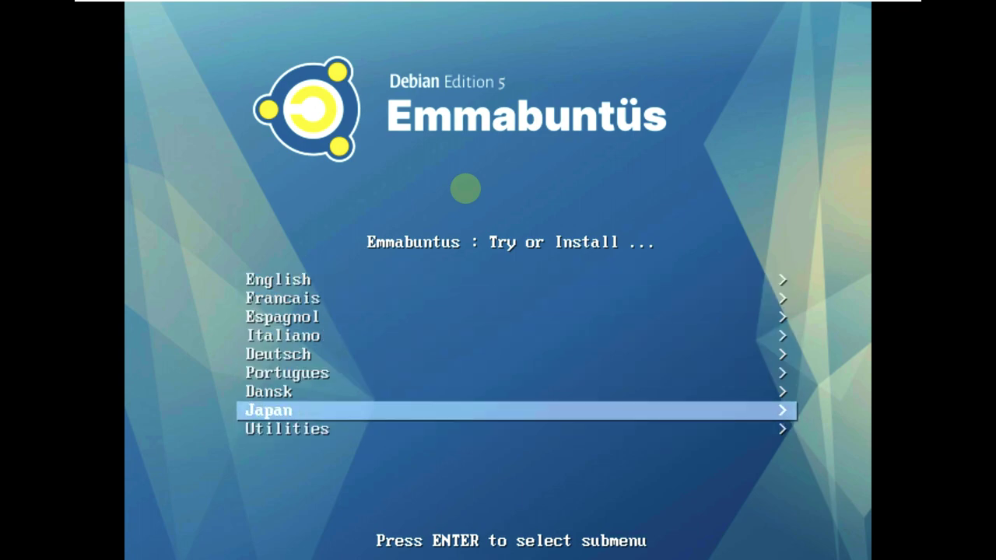
key("Home")
key("Down")
key("Down")
key("Down")
key("Down")
key("Down")
key("Down")
key("Down")
key("Down")
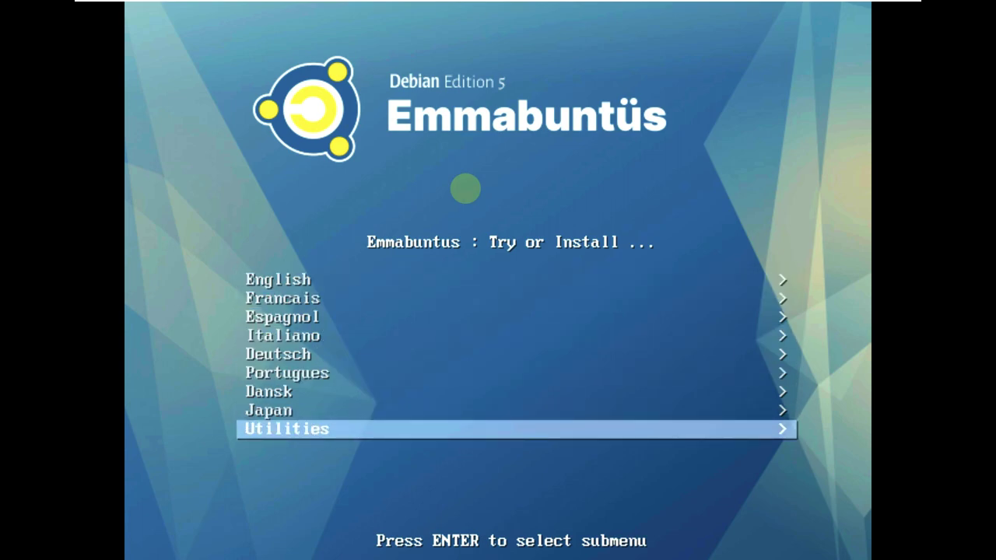
key("Up")
key("Home")
key("Down")
key("Down")
key("Down")
key("Down")
key("Down")
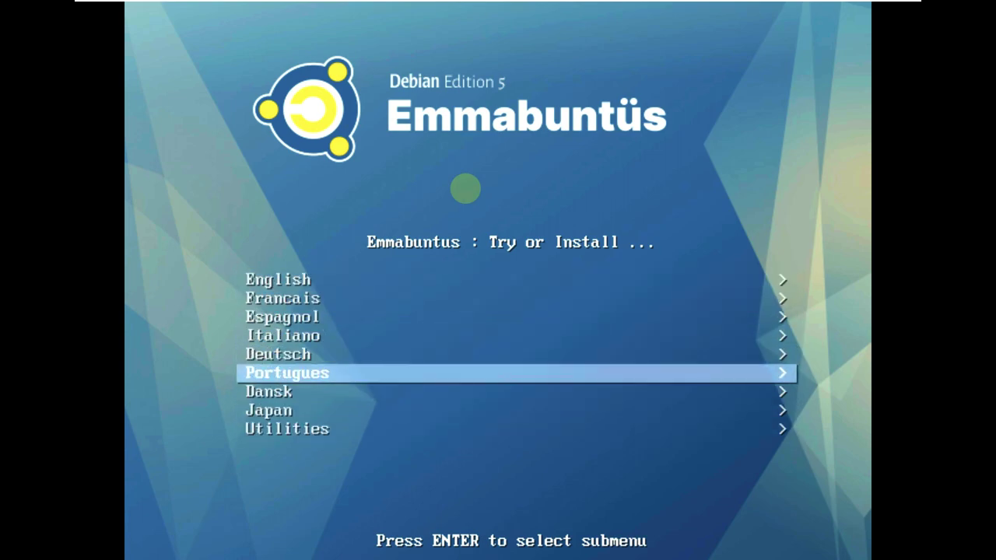
key("Down")
key("Down")
key("Down")
Look through the Utilities boot tools, including the Hardware Detection Tool and memory diagnostic.
key("Return")
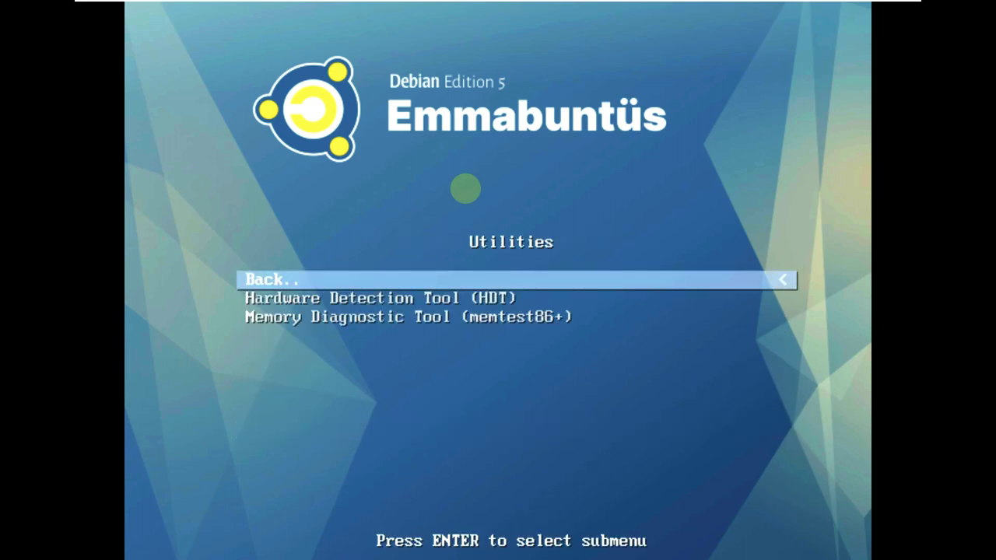
key("Down")
key("Down")
key("Up")
Return to the main boot menu and enter the English boot options.
key("Up")
key("Return")
key("Up")
key("Up")
key("Up")
key("Up")
key("Up")
key("Up")
key("Up")
key("Up")
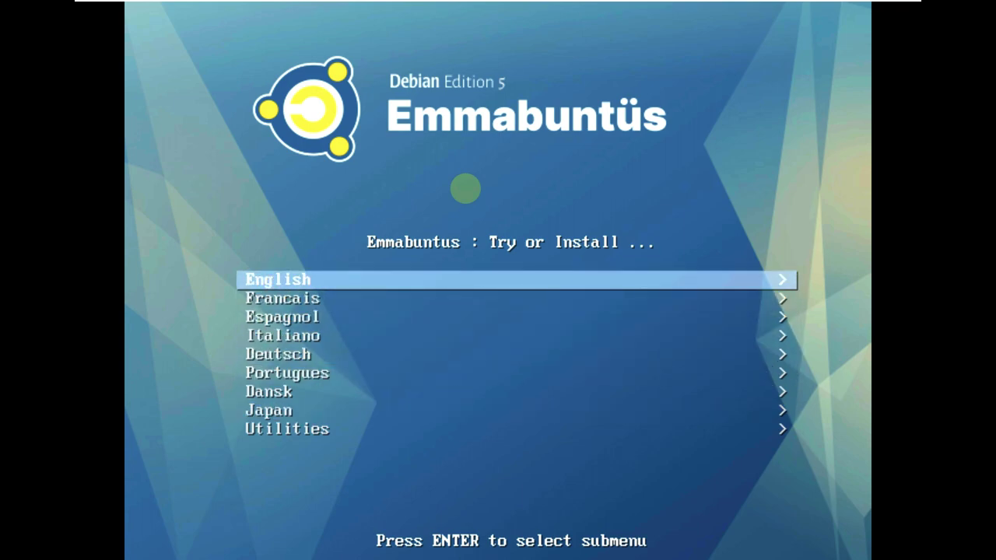
key("Return")
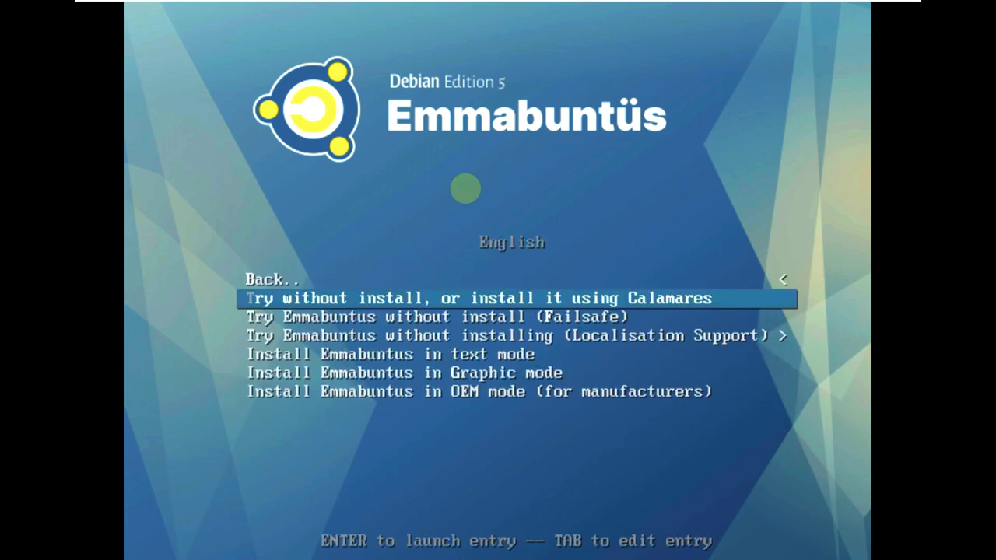
Review the OEM, Graphic install and Failsafe entries, then boot 'Try without install, or install it using Calamares'.
key("Down")
key("Down")
key("Down")
key("Down")
key("Down")
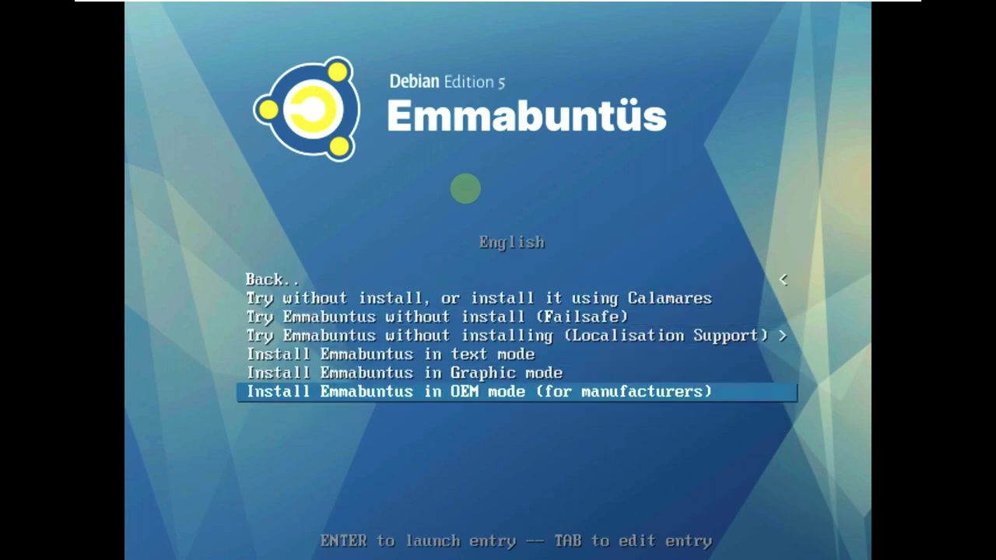
key("Up")
key("Up")
key("Up")
key("Up")
key("Up")
key("Up")
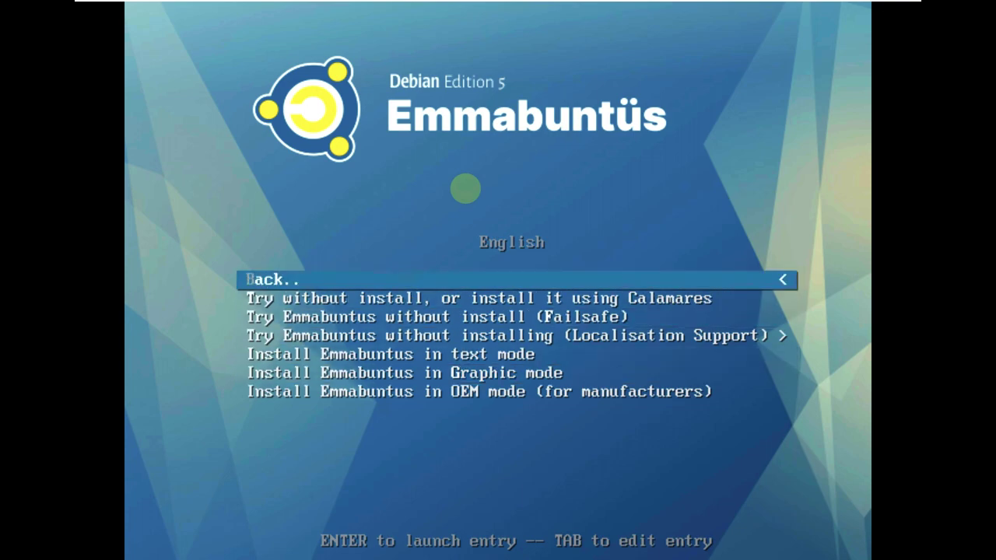
key("Down")
key("Down")
key("Down")
key("Down")
key("Down")
key("Down")
key("Up")
key("Up")
key("Up")
key("Up")
key("Up")
key("Up")
key("Down")
key("Down")
key("Down")
key("Down")
key("Down")
key("Down")
key("Up")
key("Up")
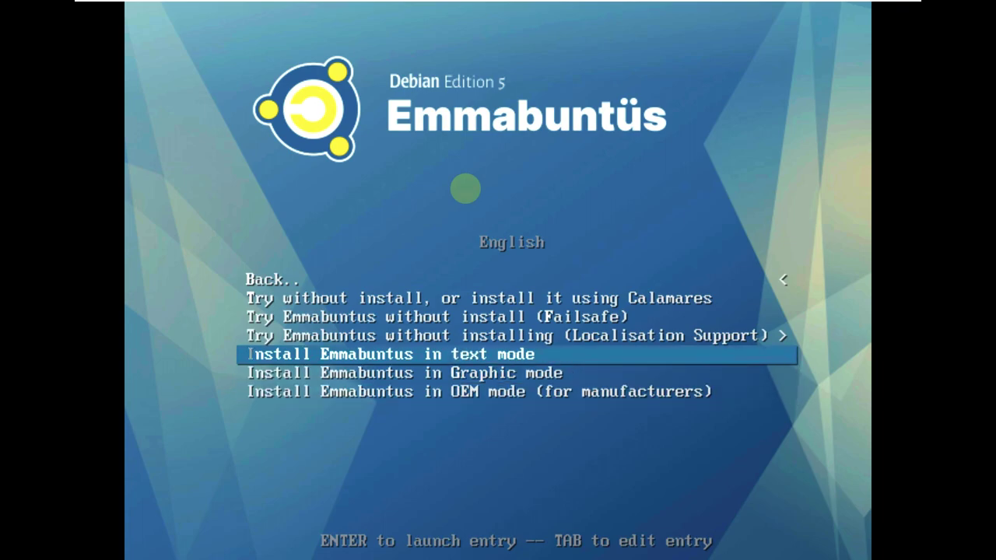
key("Up")
key("Up")
key("Up")
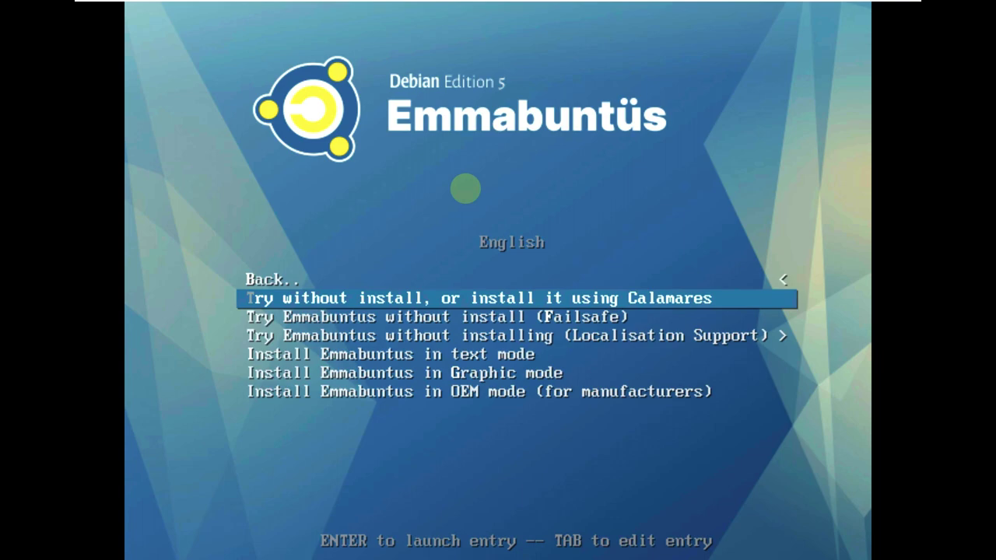
key("Down")
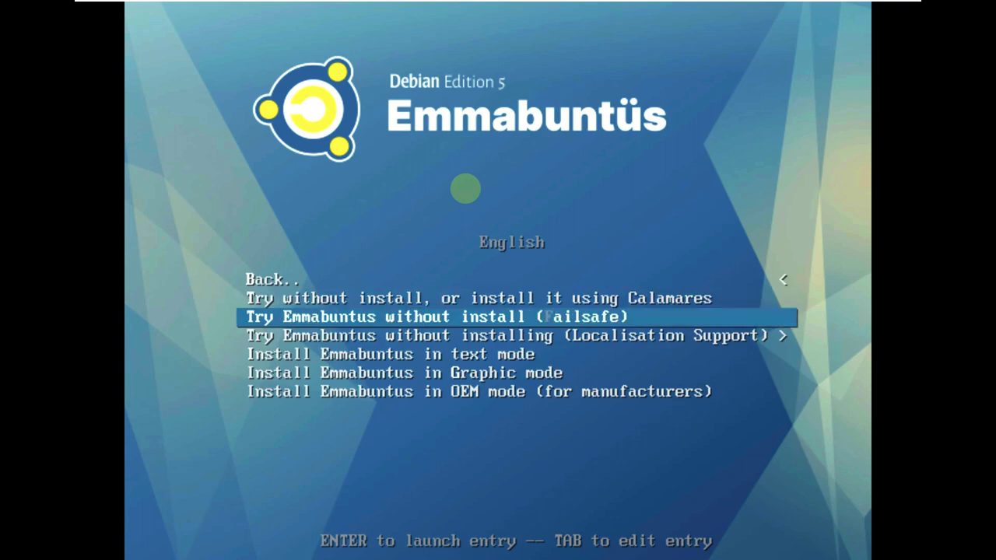
key("Up")
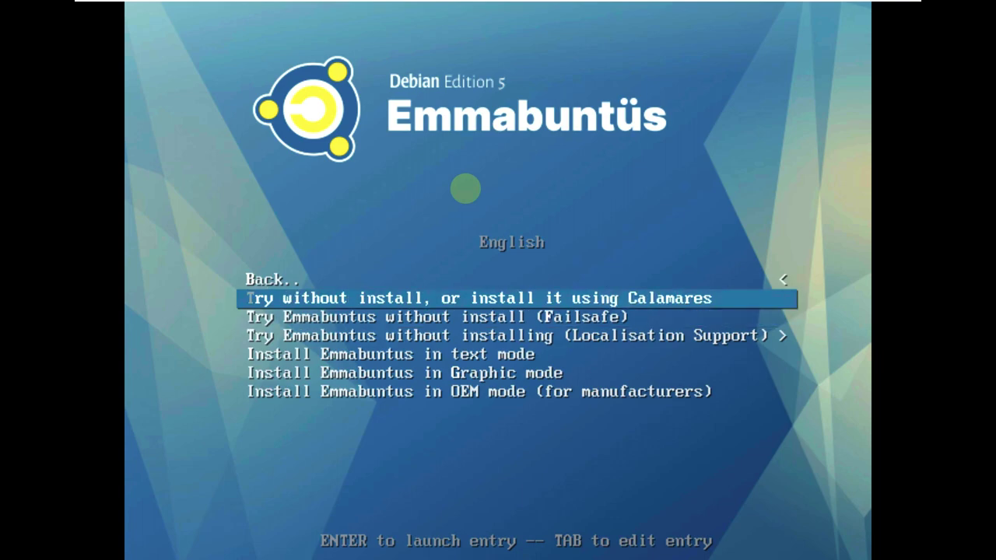
key("Return")
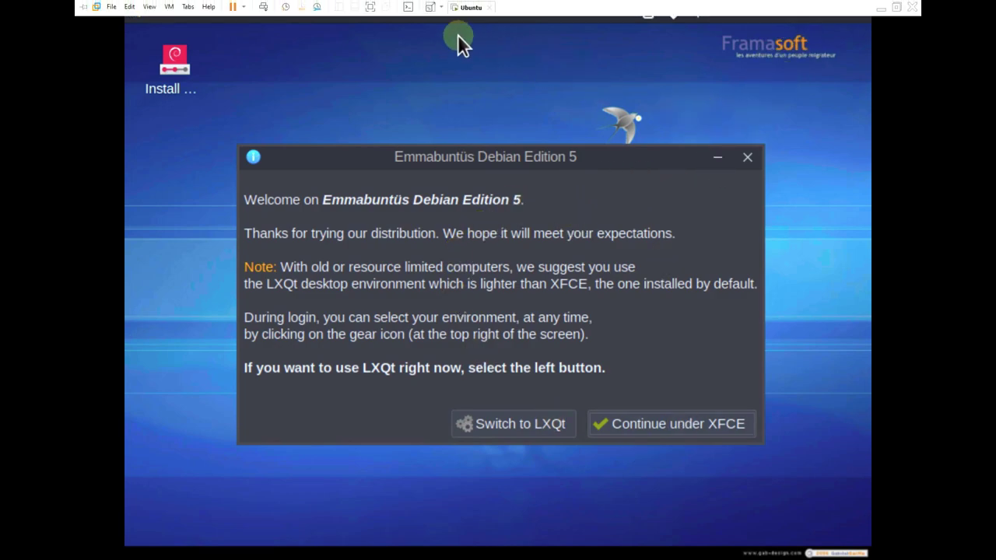
Put the VM in full screen, centre the welcome dialog, and continue under XFCE.
left_click(431, 9)
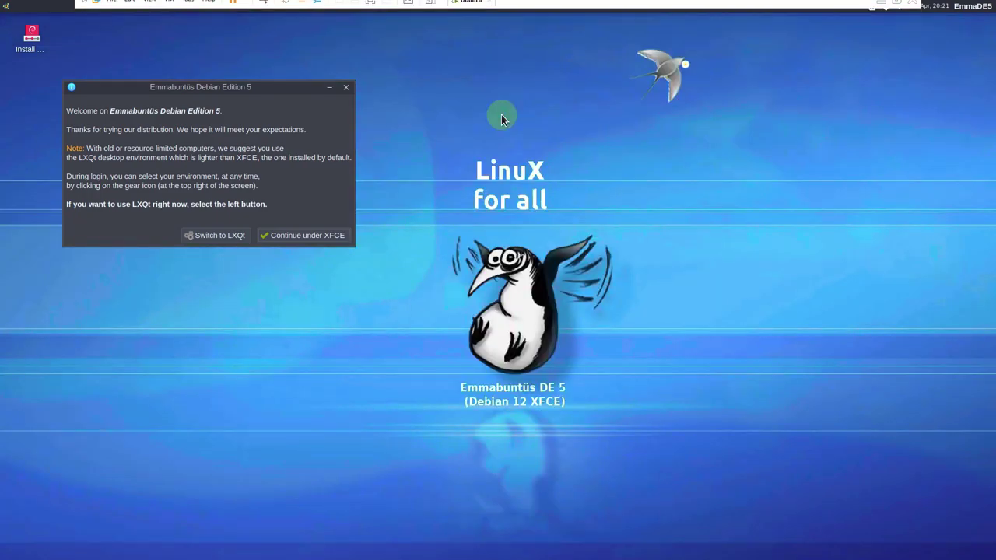
left_click_drag(258, 95, 573, 166)
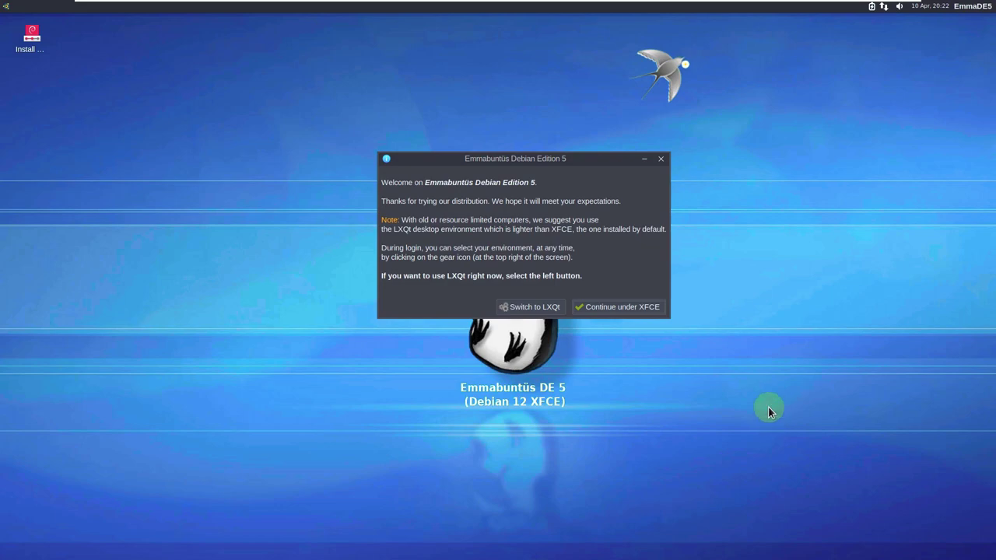
left_click(615, 306)
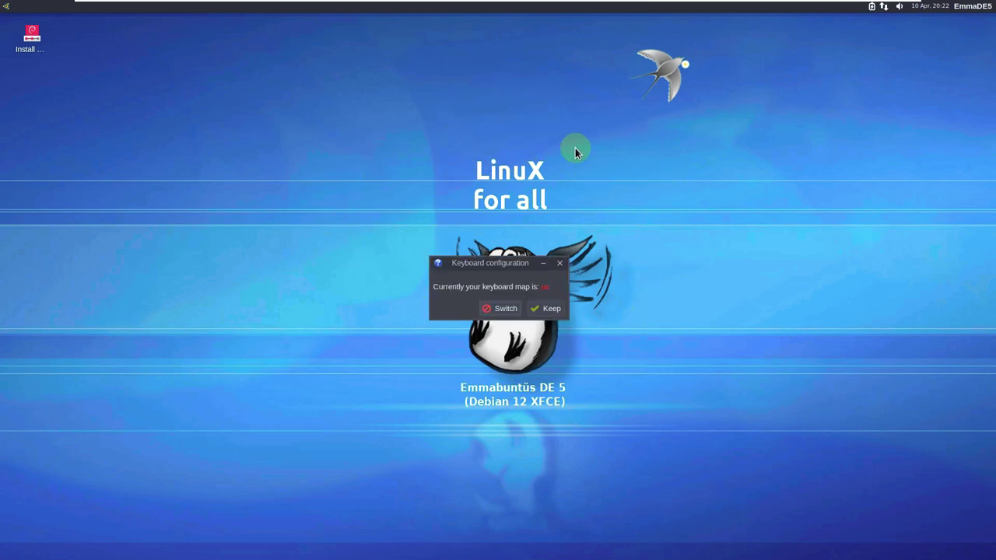
Keep the current keyboard map and accept the default desktop configuration.
left_click(552, 309)
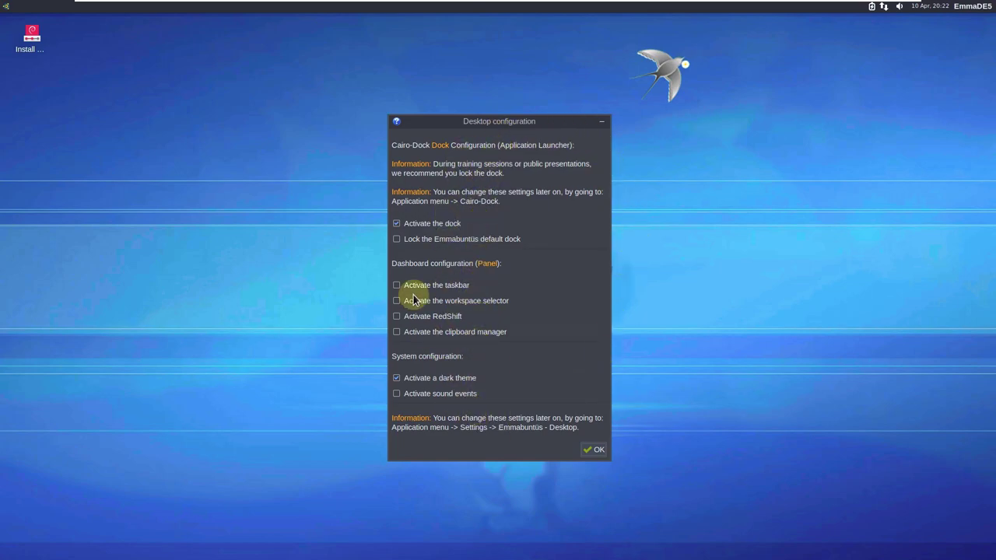
left_click(598, 450)
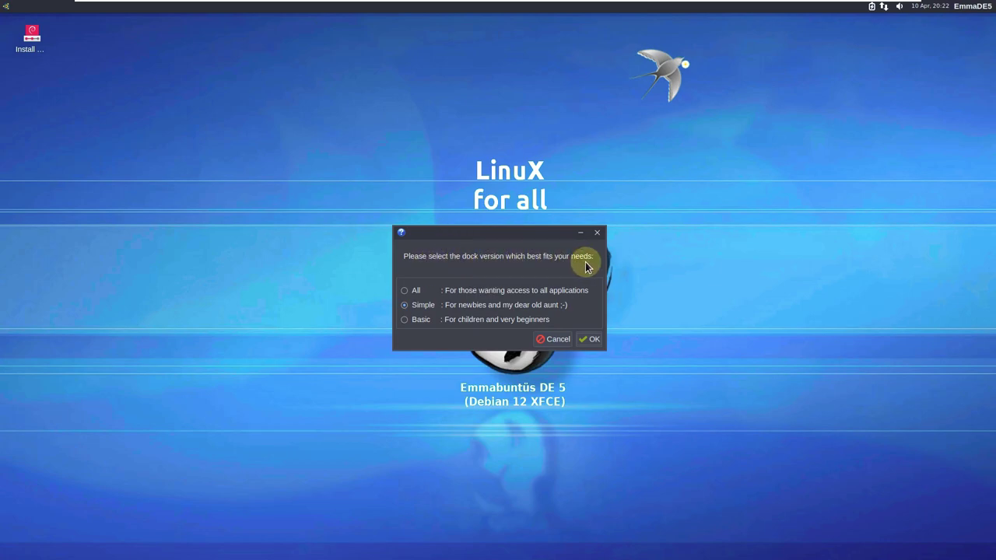
Select the All dock version and confirm it.
left_click(411, 293)
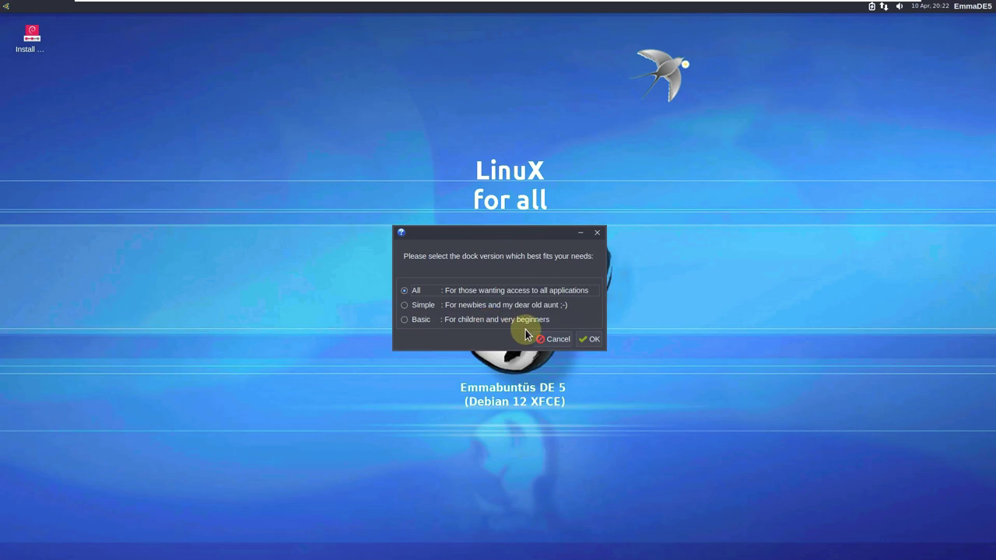
left_click(594, 340)
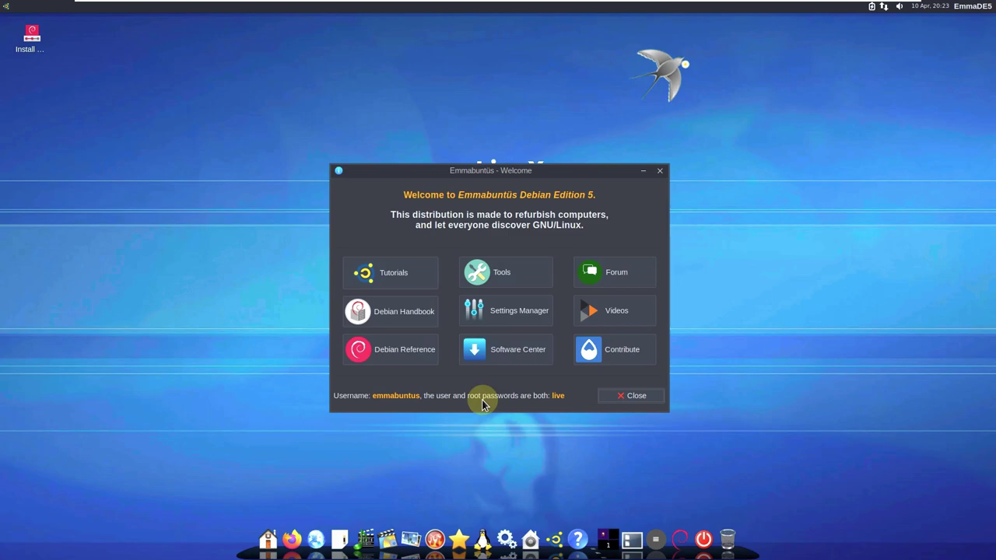
Close the Welcome window and launch Task Manager from the enlarged menu's System category.
left_click(647, 397)
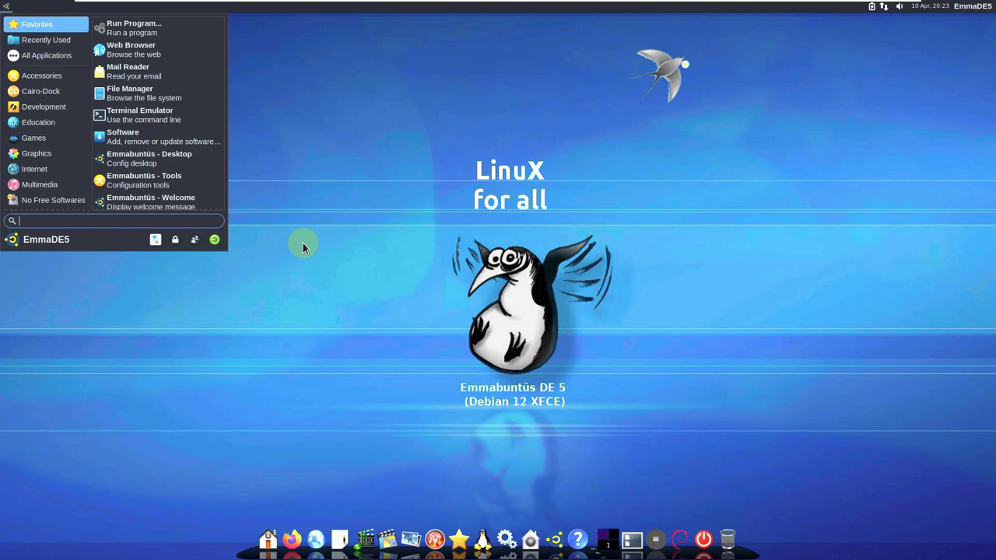
left_click_drag(228, 250, 567, 402)
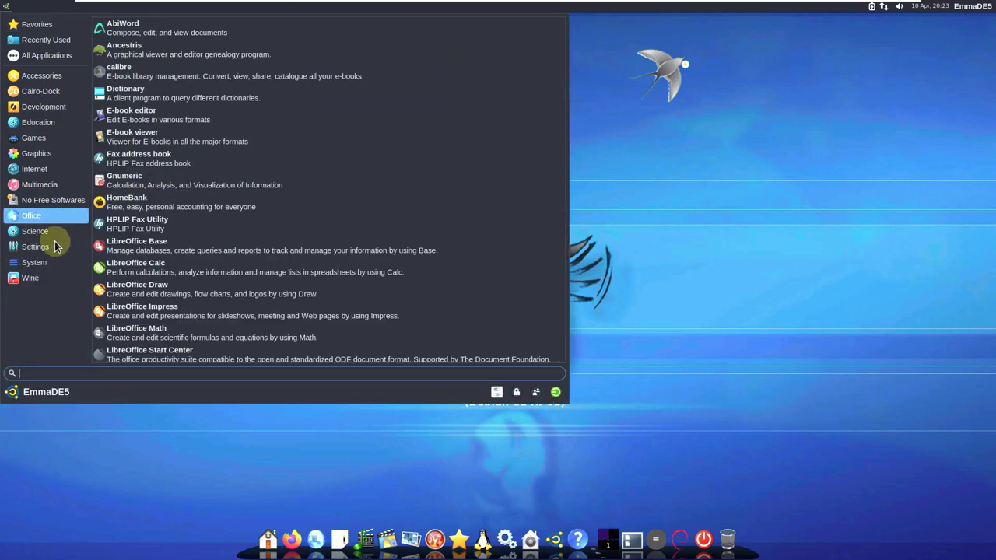
mouse_move(51, 266)
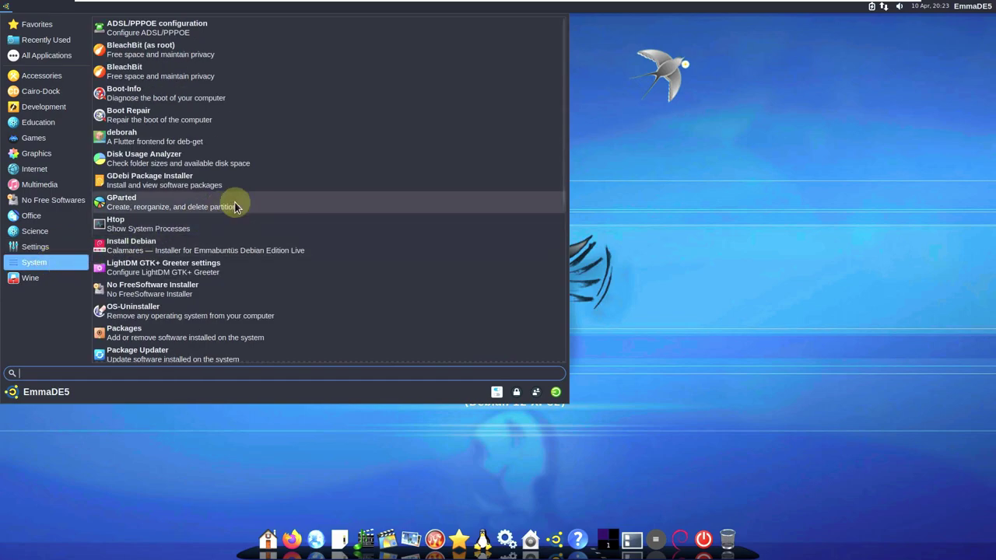
scroll(234, 202, "down", 5)
scroll(236, 207, "down", 2)
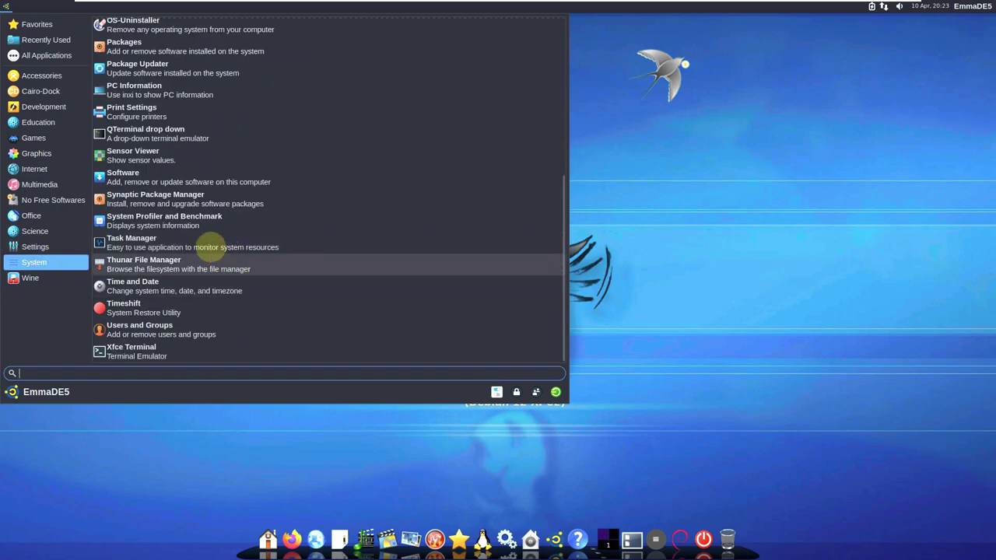
left_click(211, 187)
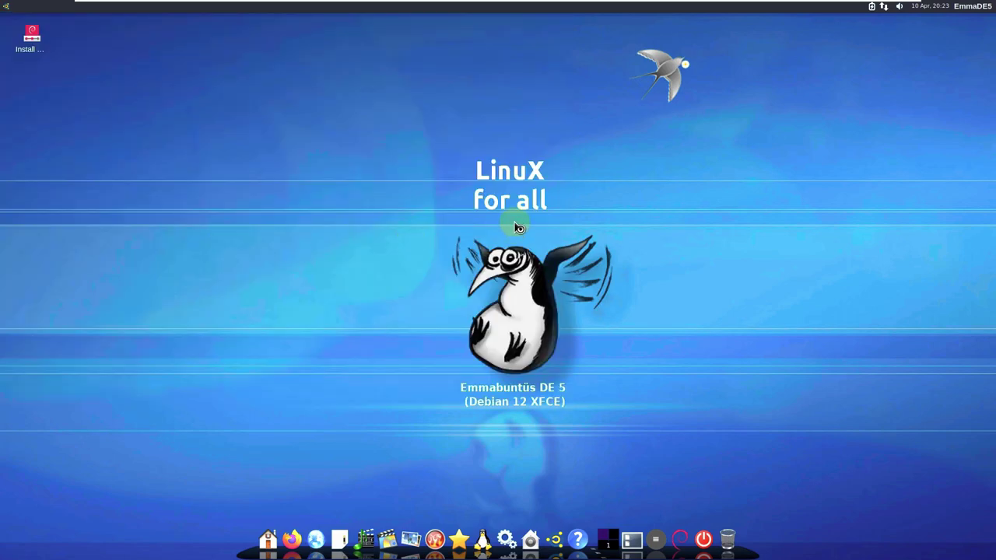
Maximize Task Manager, enlarge its graphs, check version 1.5.5 in About, browse processes, then close it.
left_click(577, 131)
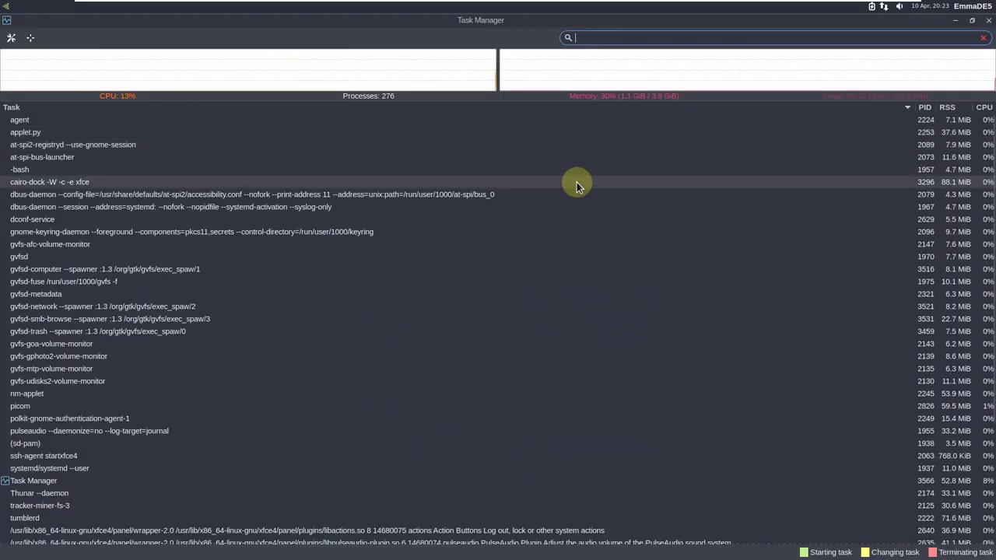
left_click_drag(507, 100, 525, 230)
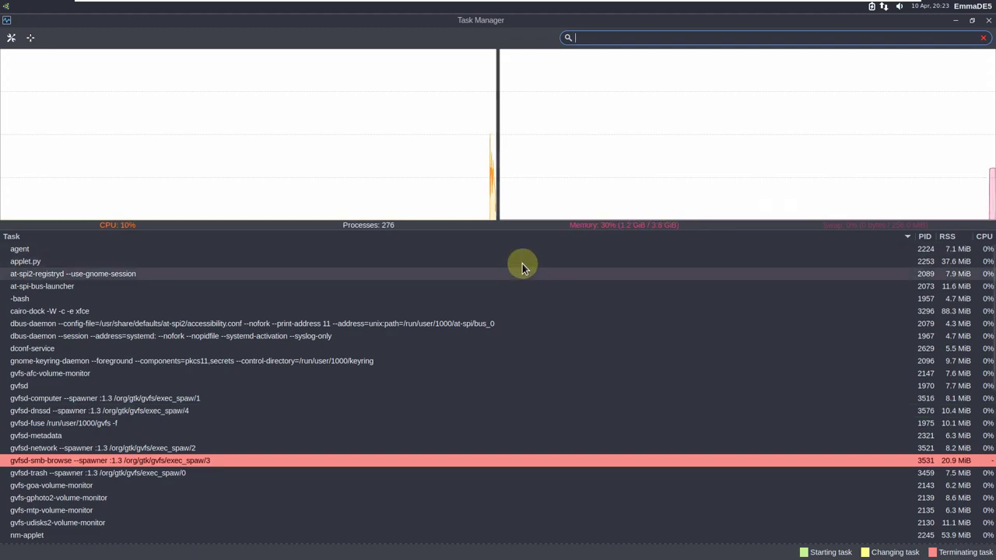
left_click(12, 37)
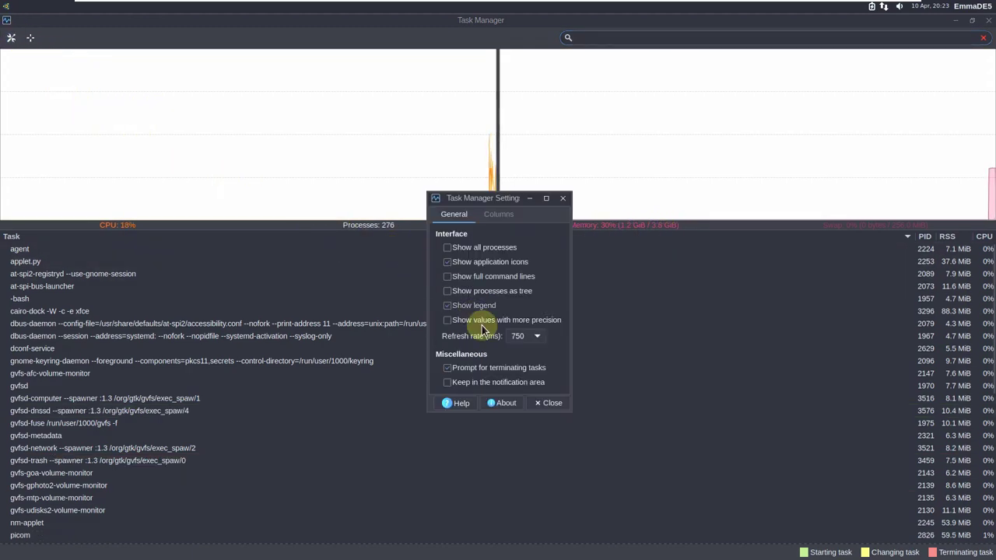
left_click(504, 410)
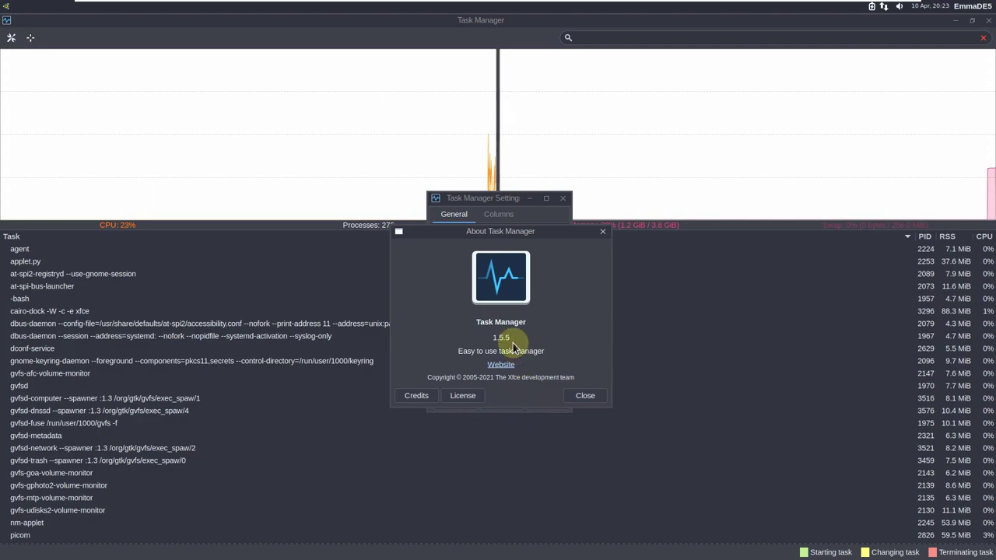
left_click_drag(511, 336, 474, 337)
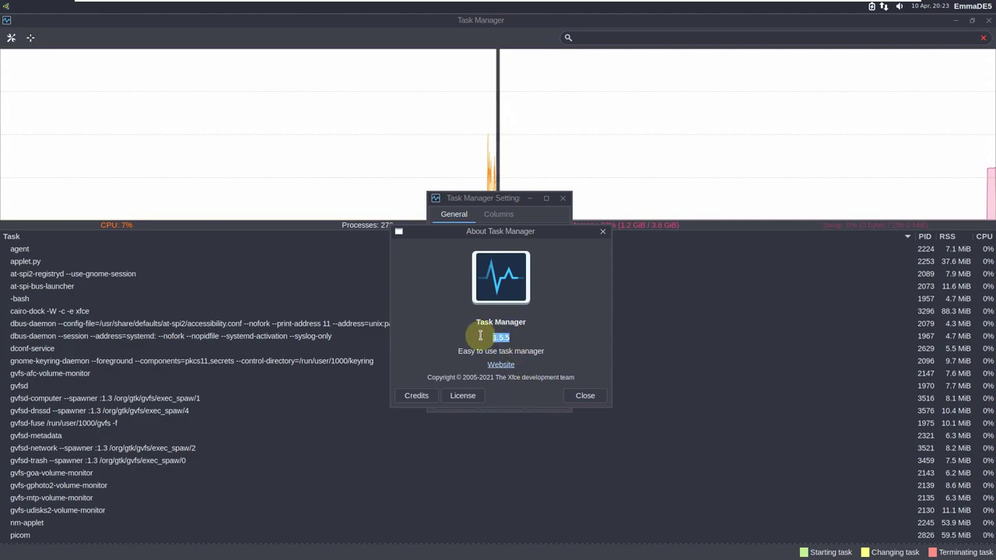
left_click(586, 396)
left_click(563, 198)
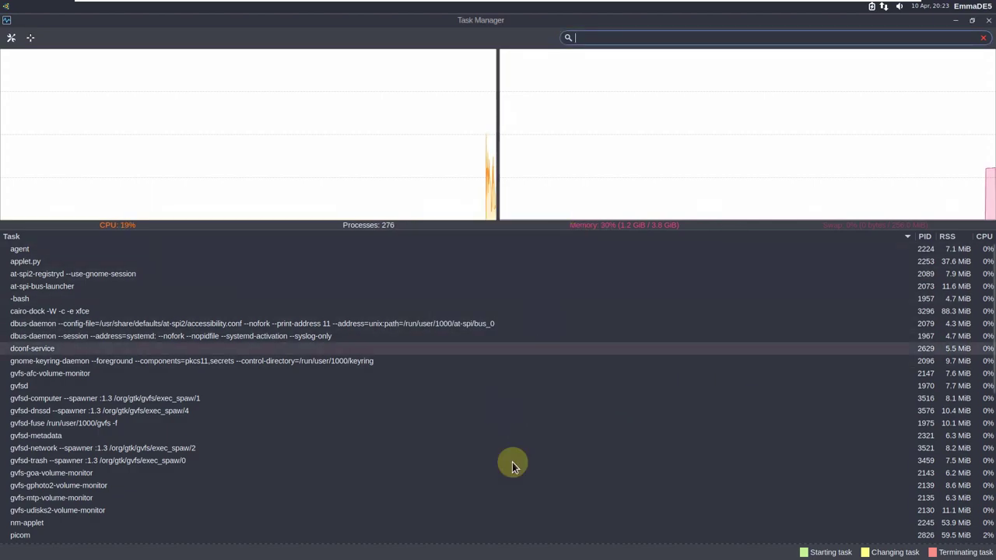
left_click_drag(987, 331, 796, 291)
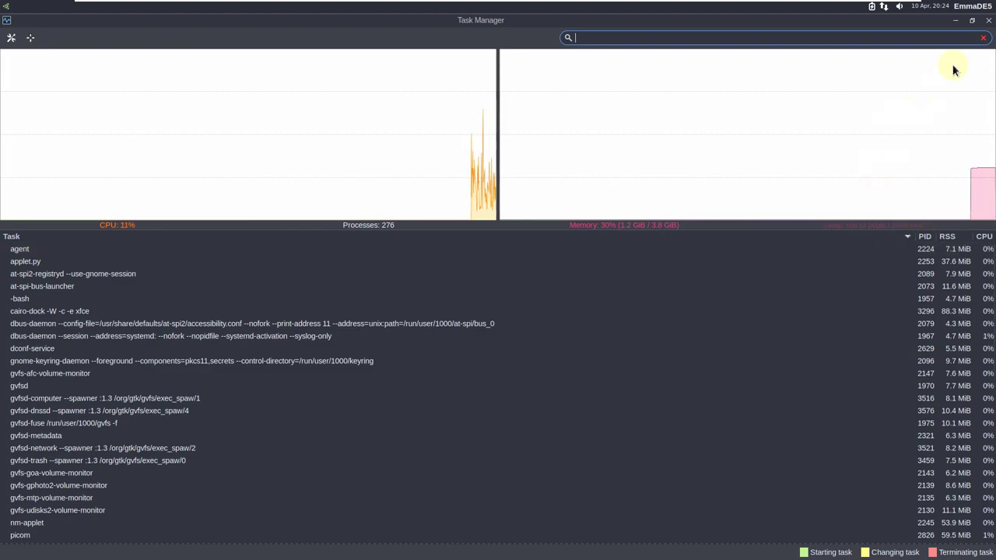
left_click(987, 21)
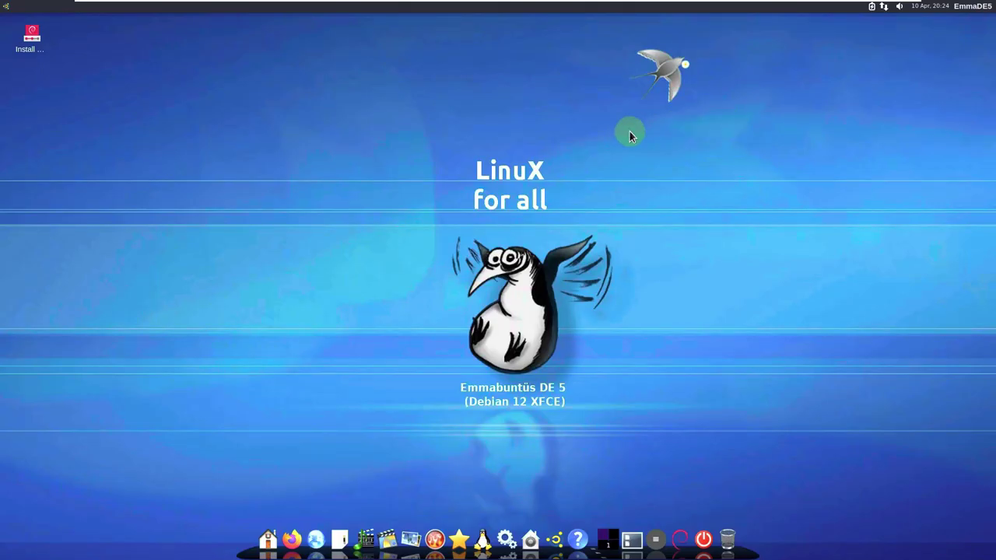
Launch Xfce Terminal from the bottom of the applications menu's System category.
left_click(7, 9)
left_click(67, 265)
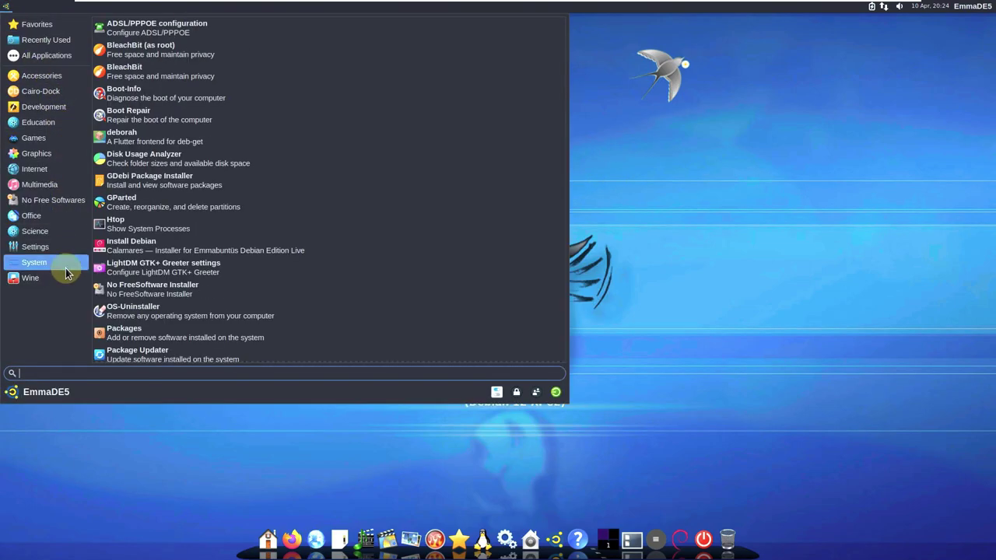
scroll(187, 202, "down", 5)
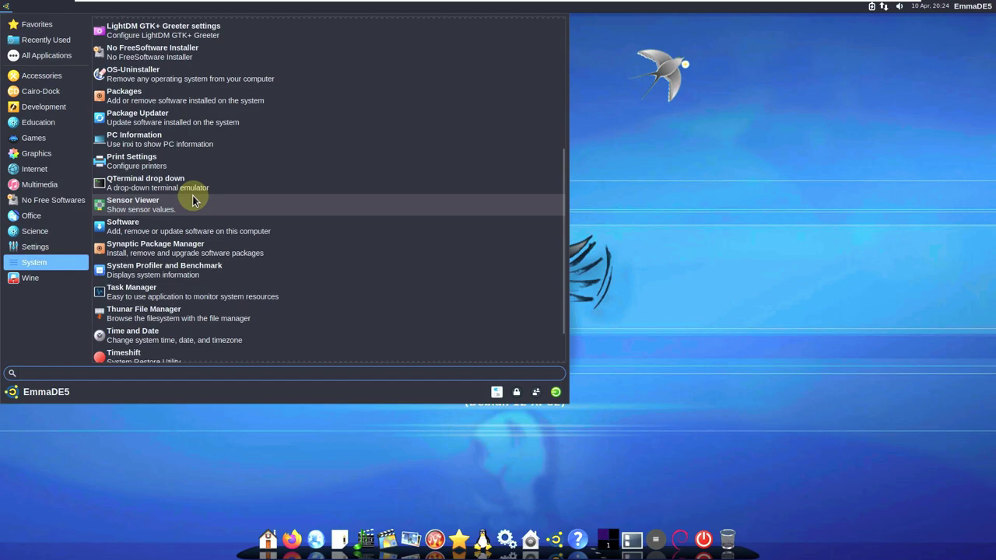
scroll(174, 233, "down", 2)
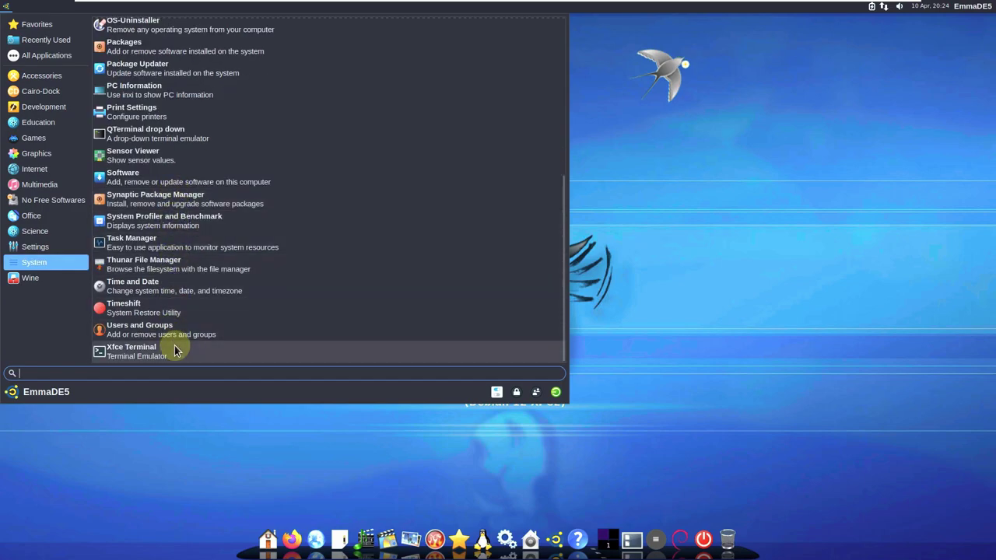
left_click(174, 347)
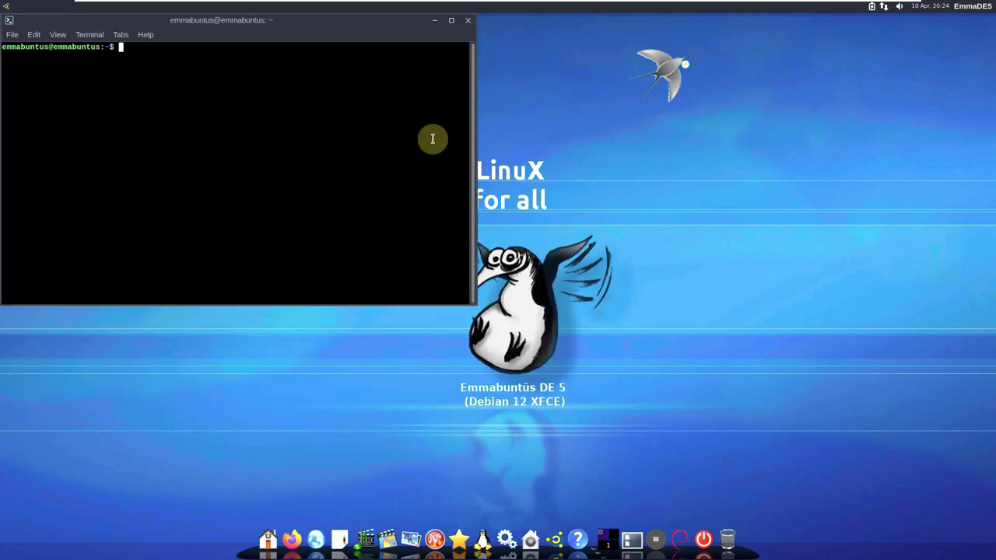
Maximize the terminal and view its Help > About version information.
left_click(451, 21)
left_click(144, 34)
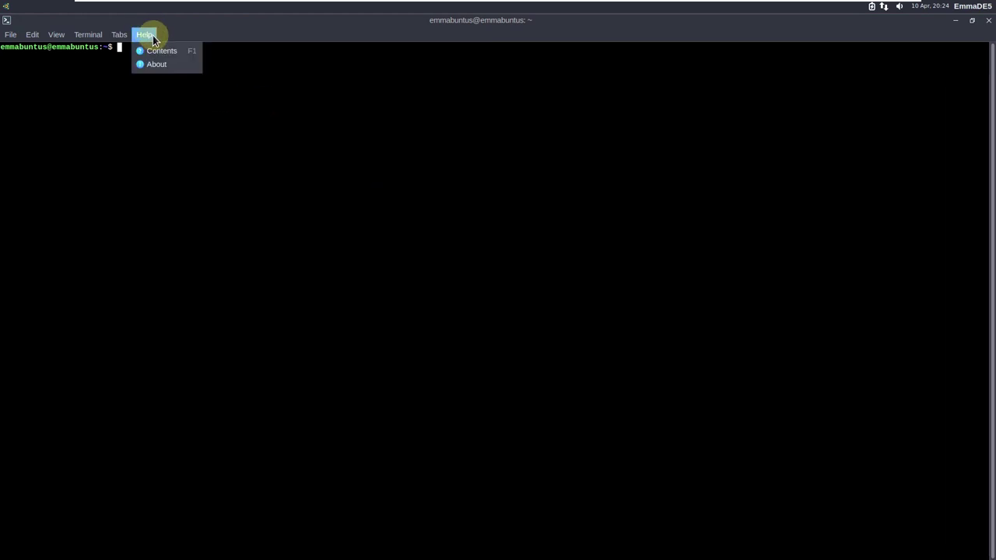
left_click(158, 66)
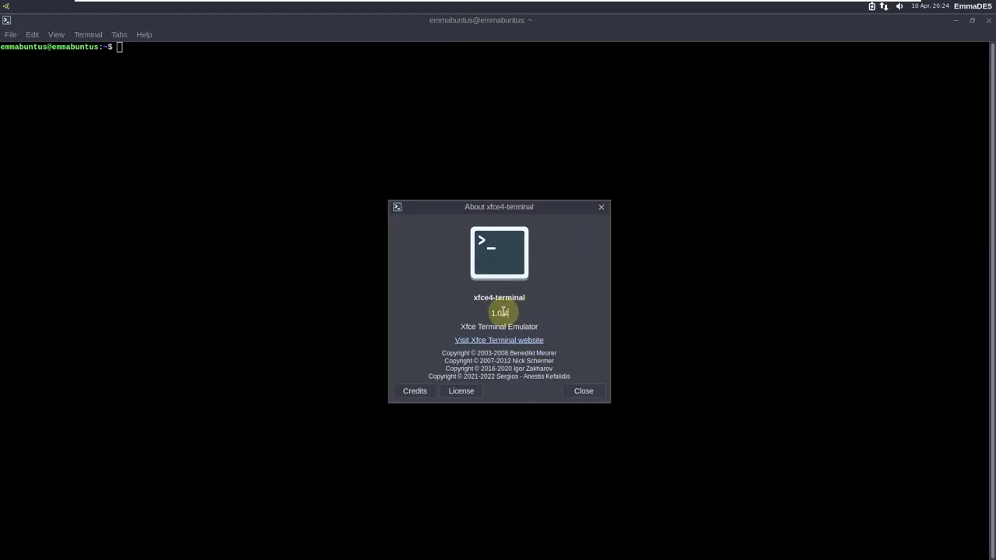
left_click(584, 391)
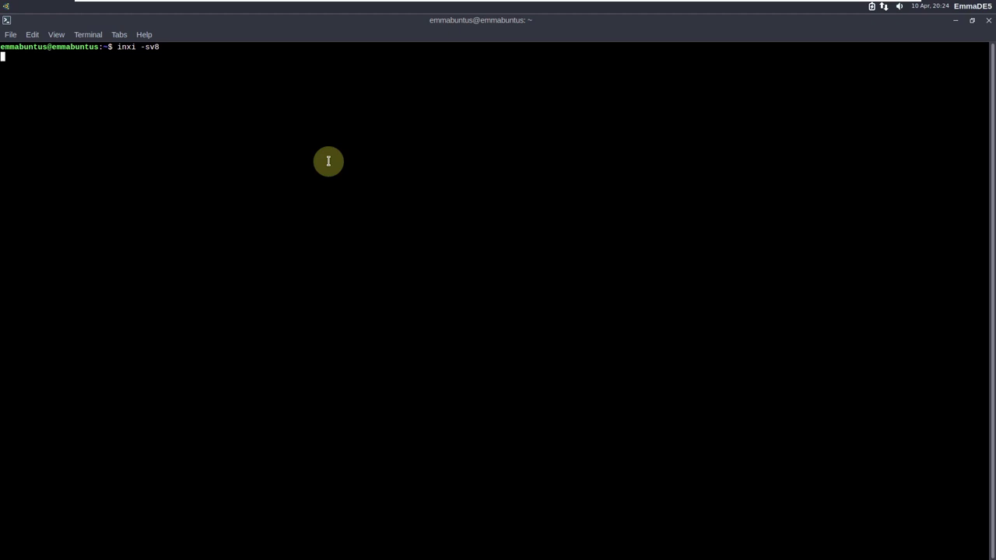
Highlight the kernel 6.1.0-7, arch x86_64 and compiler gcc v: 12.2.0 entries in the inxi report.
scroll(328, 161, "up", 1)
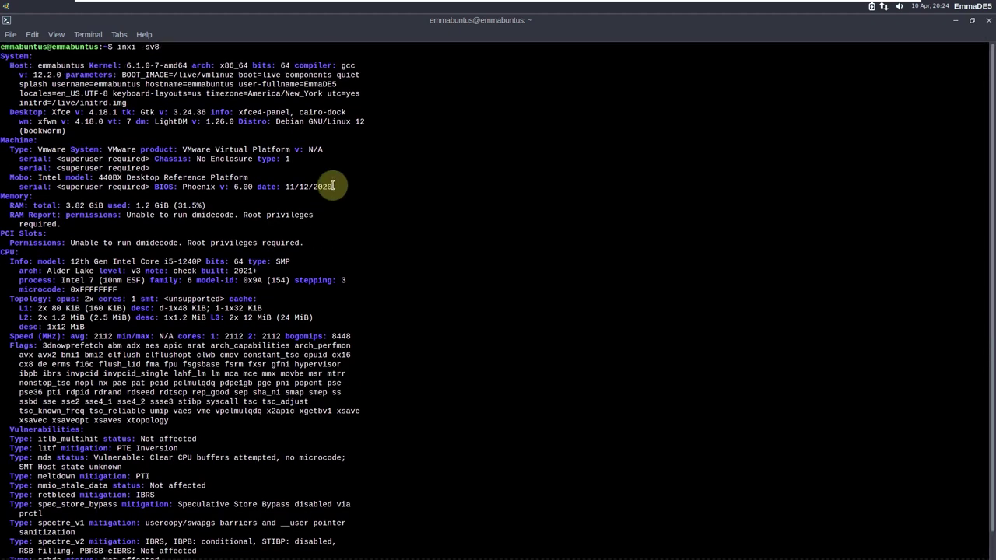
left_click_drag(36, 65, 160, 66)
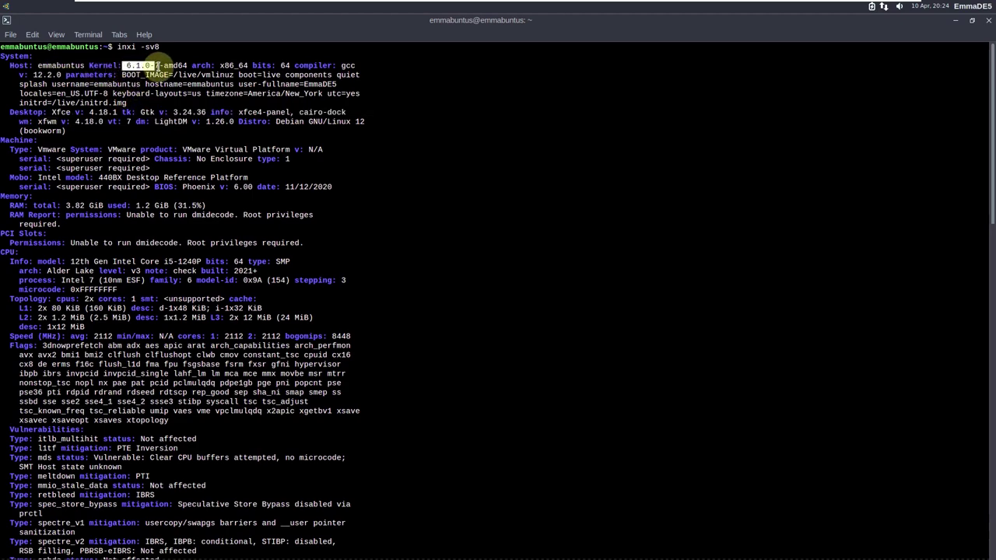
left_click(190, 68)
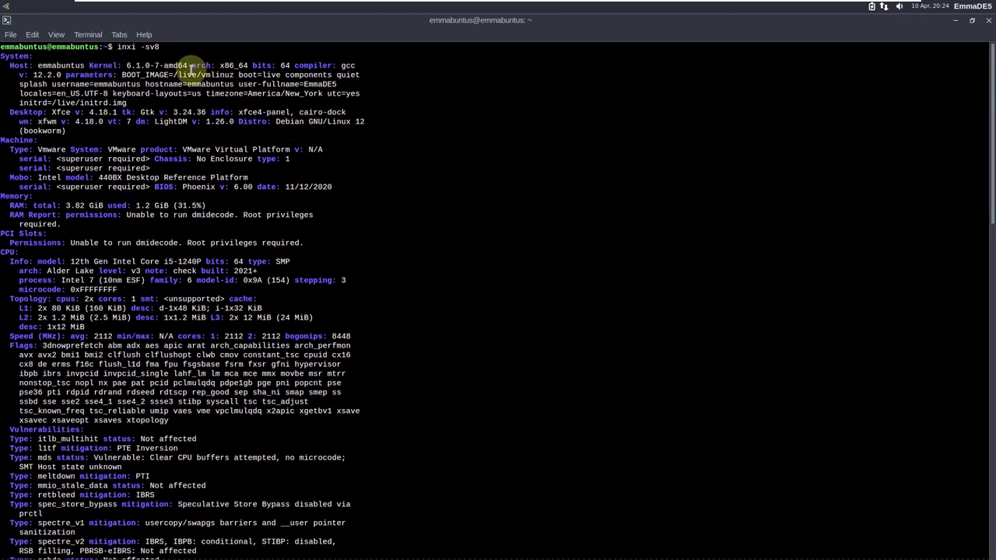
left_click_drag(195, 66, 249, 65)
left_click(326, 104)
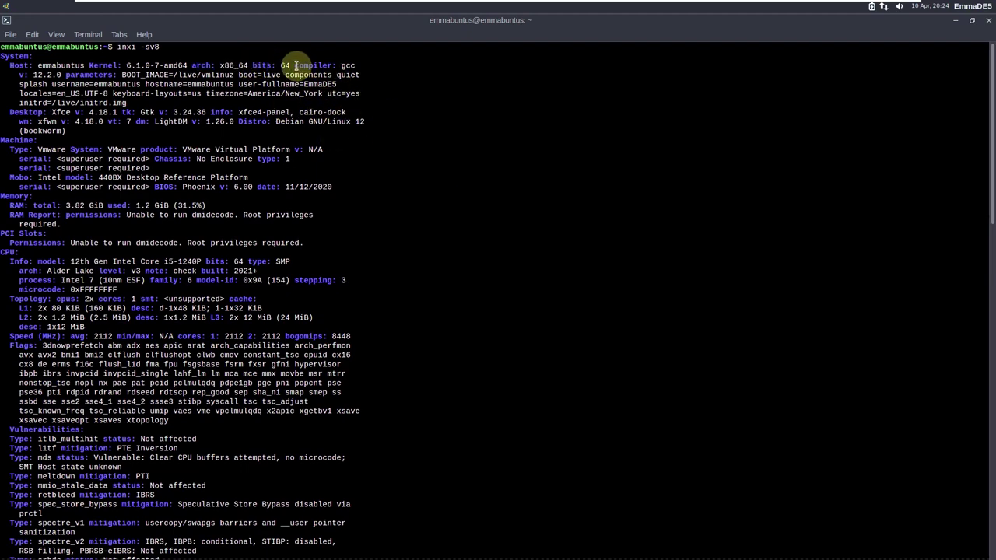
left_click_drag(295, 66, 367, 67)
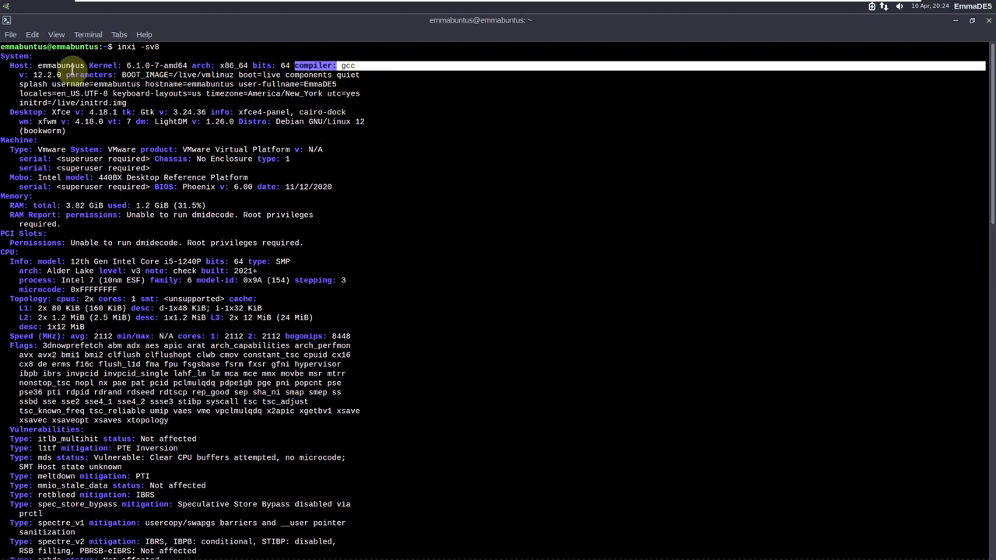
left_click_drag(61, 74, 20, 74)
left_click(384, 115)
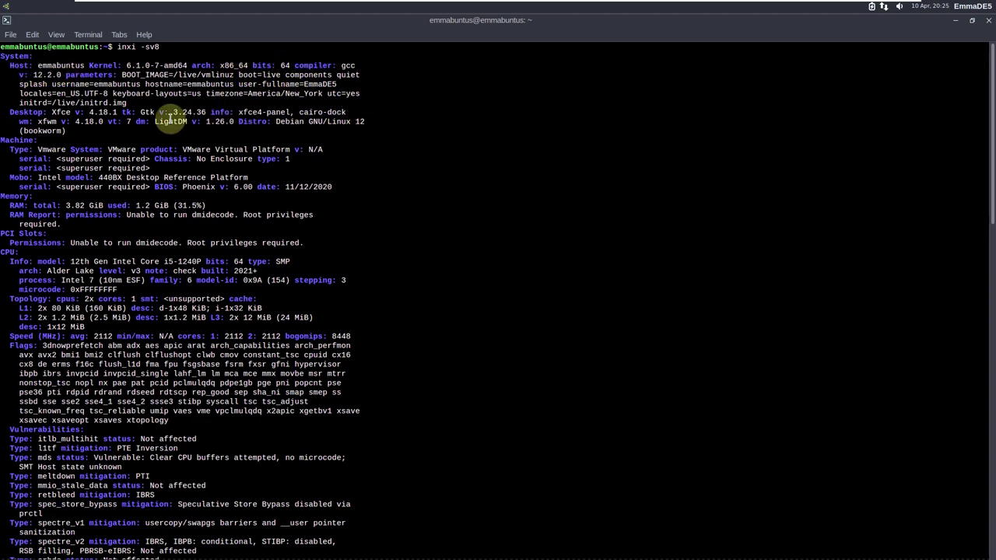
Highlight Xfce 4.18.1, Gtk, LightDM 1.26.0, xfwm 4.18.0 and Distro Debian GNU/Linux 12.
left_click_drag(77, 109, 121, 112)
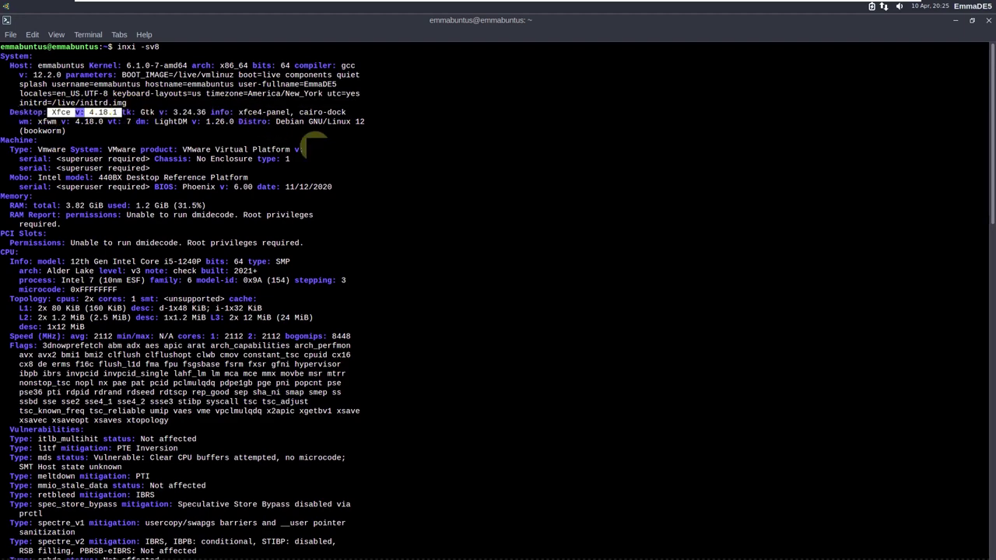
left_click(459, 203)
left_click_drag(140, 112, 206, 112)
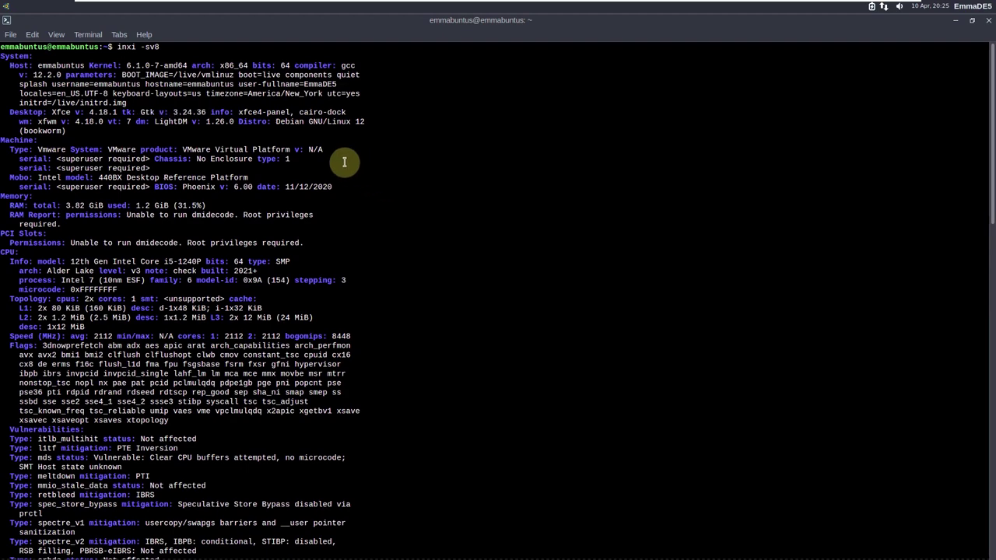
left_click(153, 121)
left_click_drag(152, 121, 232, 121)
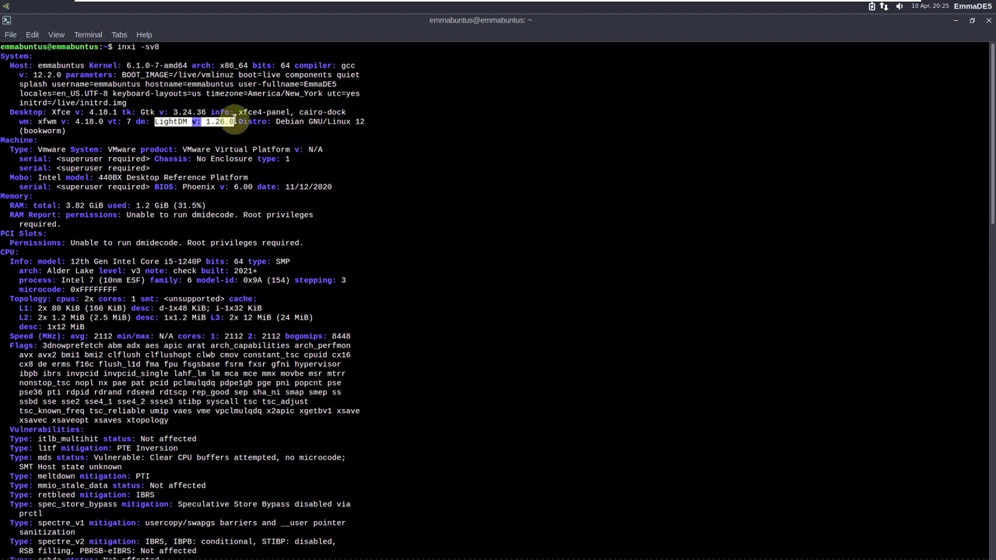
left_click(478, 238)
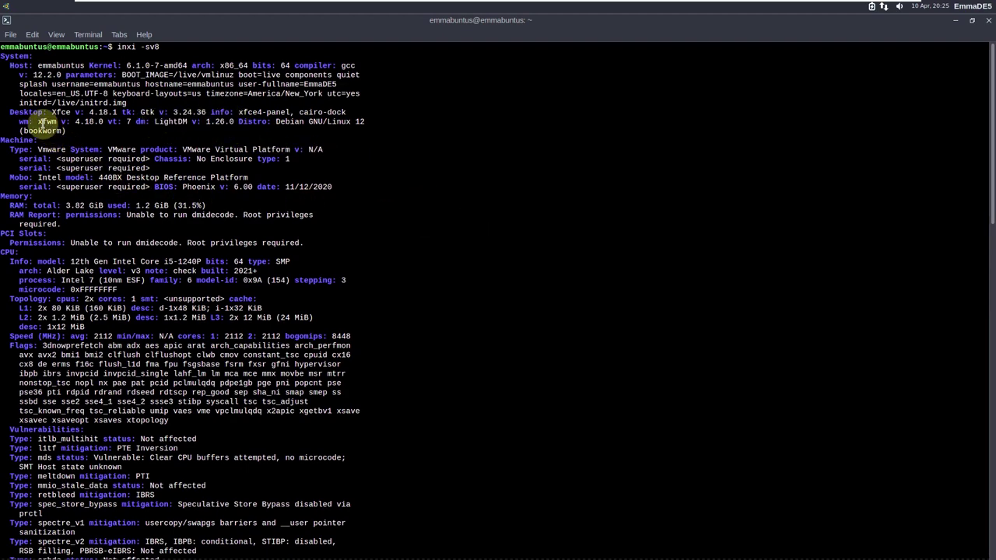
left_click_drag(37, 121, 103, 122)
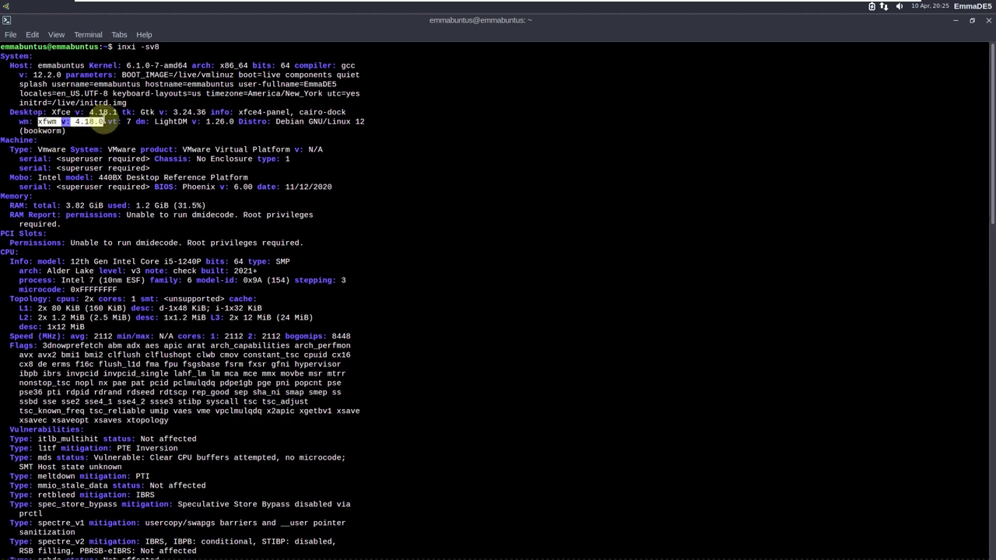
left_click(339, 169)
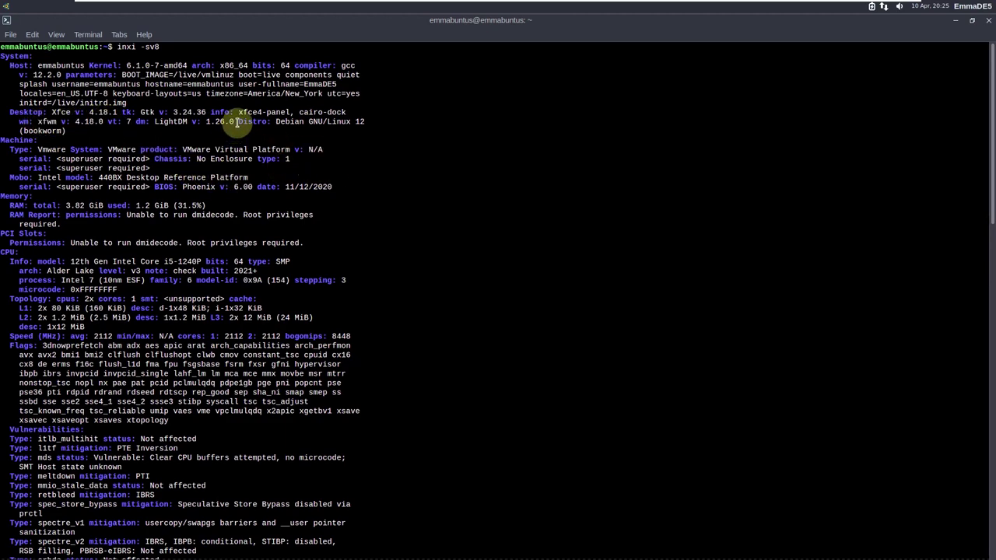
left_click_drag(240, 122, 374, 127)
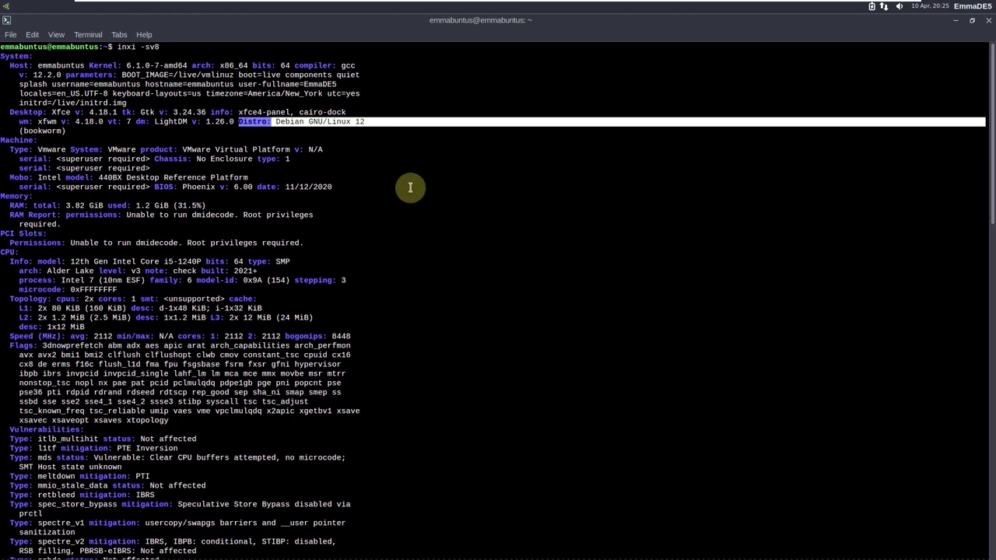
scroll(410, 187, "down", 2)
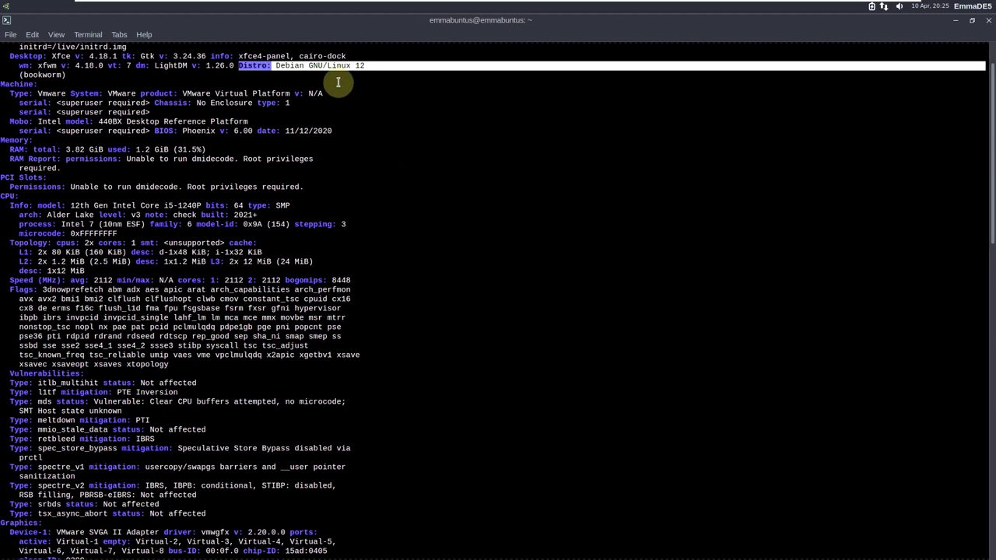
left_click(382, 126)
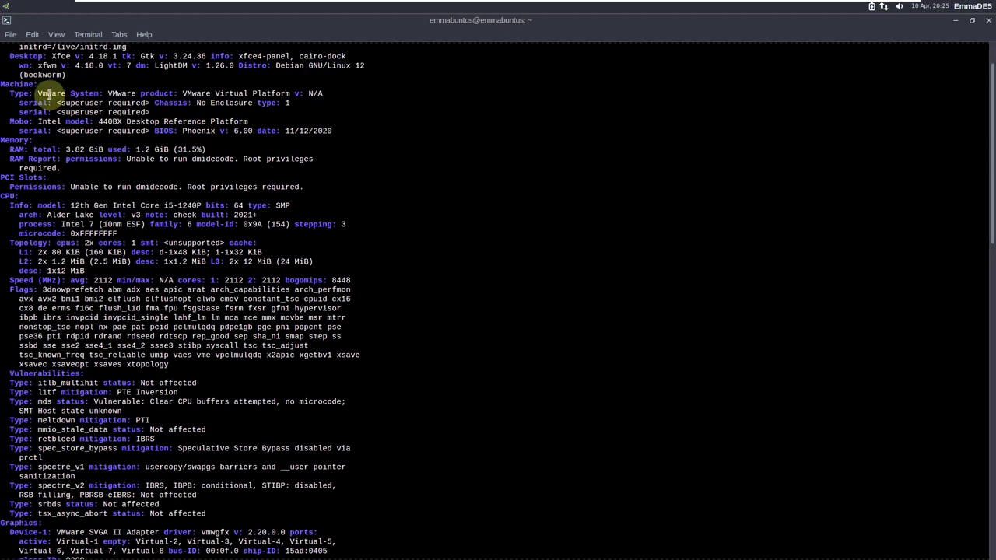
left_click_drag(278, 66, 366, 66)
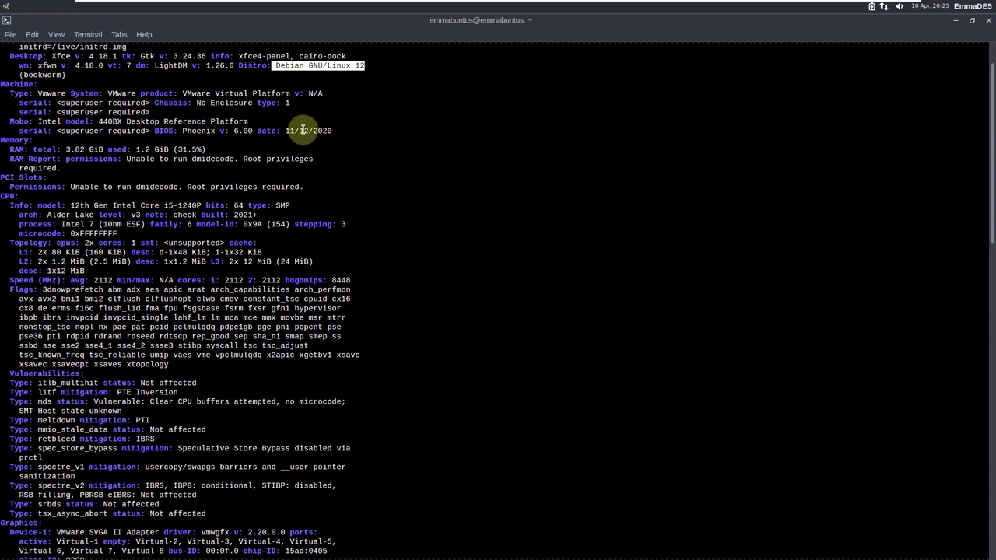
left_click_drag(65, 148, 231, 150)
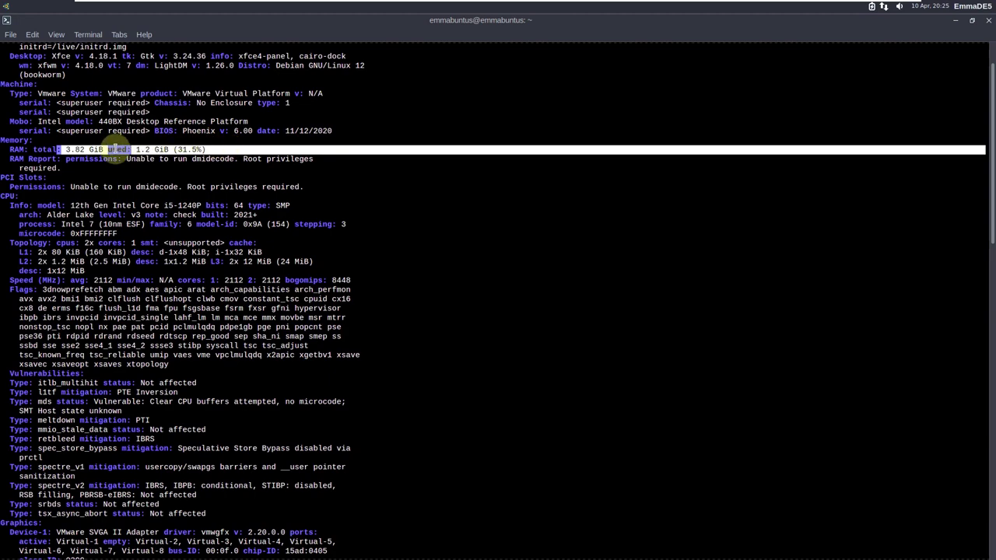
left_click(430, 191)
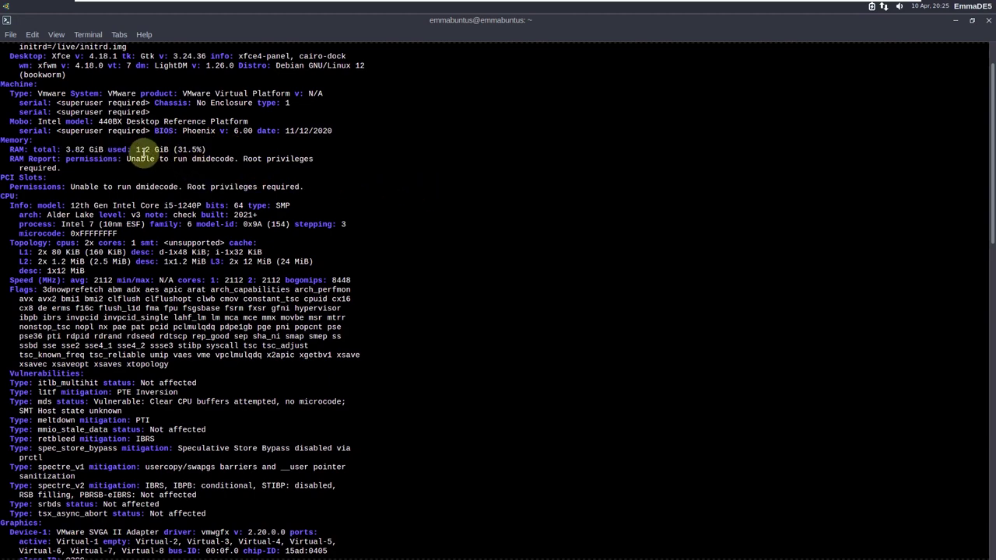
left_click_drag(131, 150, 217, 145)
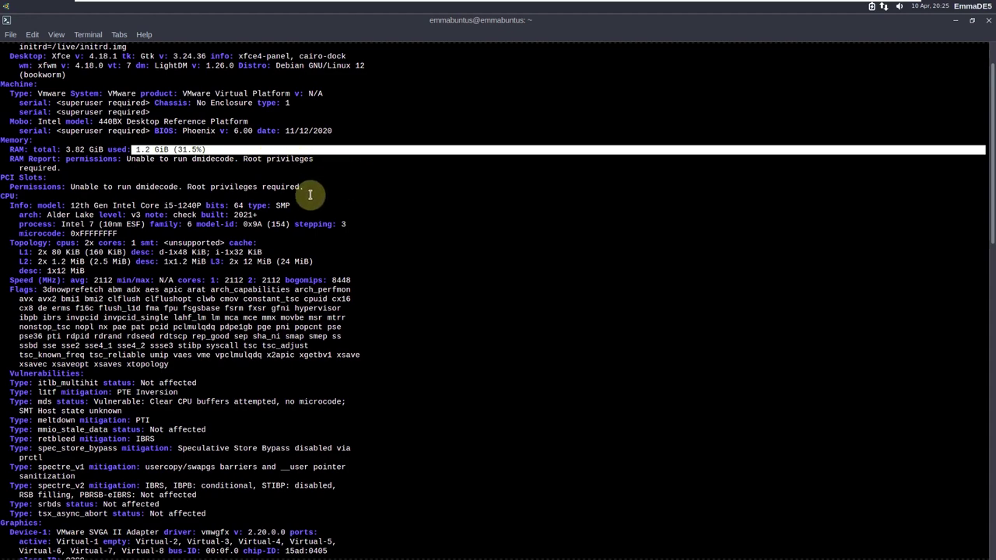
left_click_drag(10, 205, 386, 238)
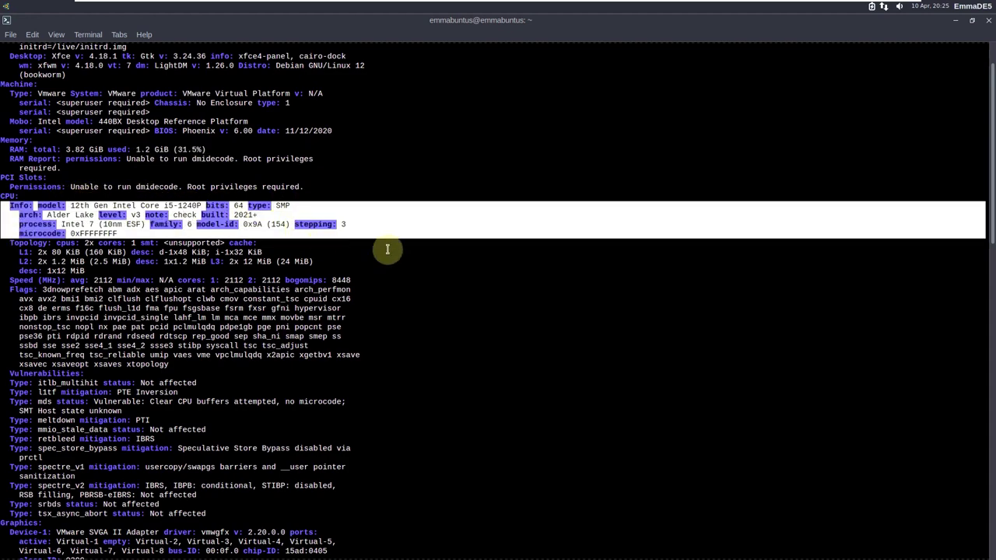
scroll(458, 245, "down", 2)
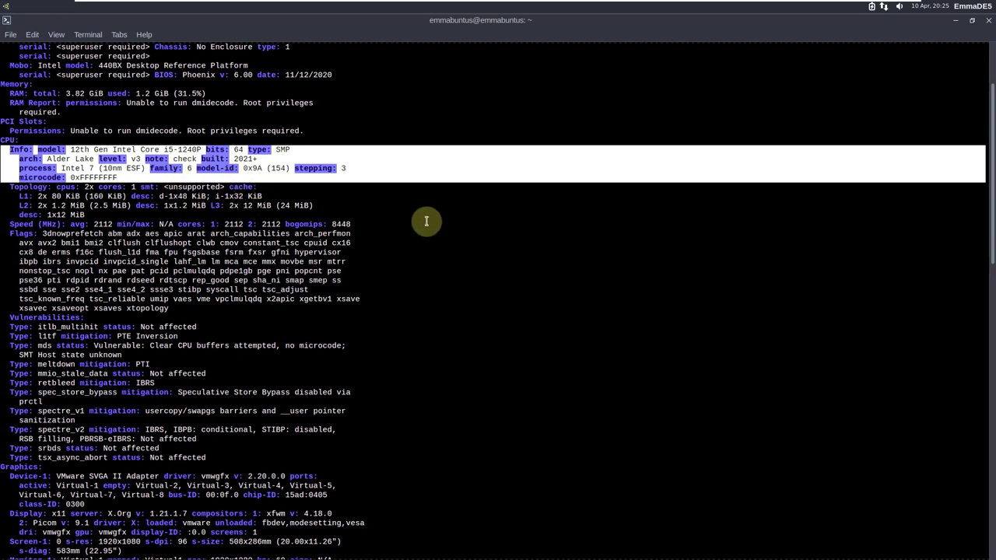
scroll(427, 222, "down", 10)
scroll(426, 222, "down", 2)
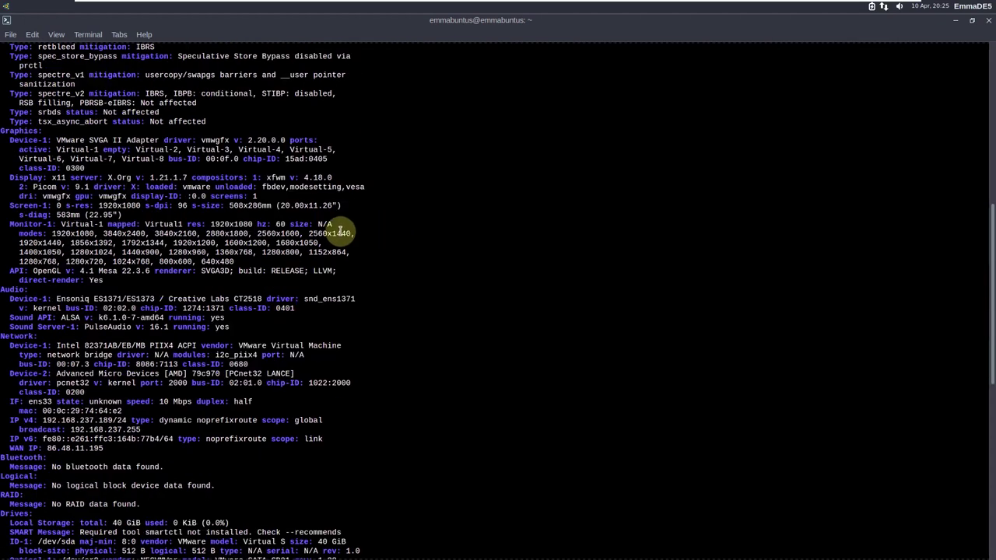
left_click_drag(31, 214, 309, 259)
left_click(461, 240)
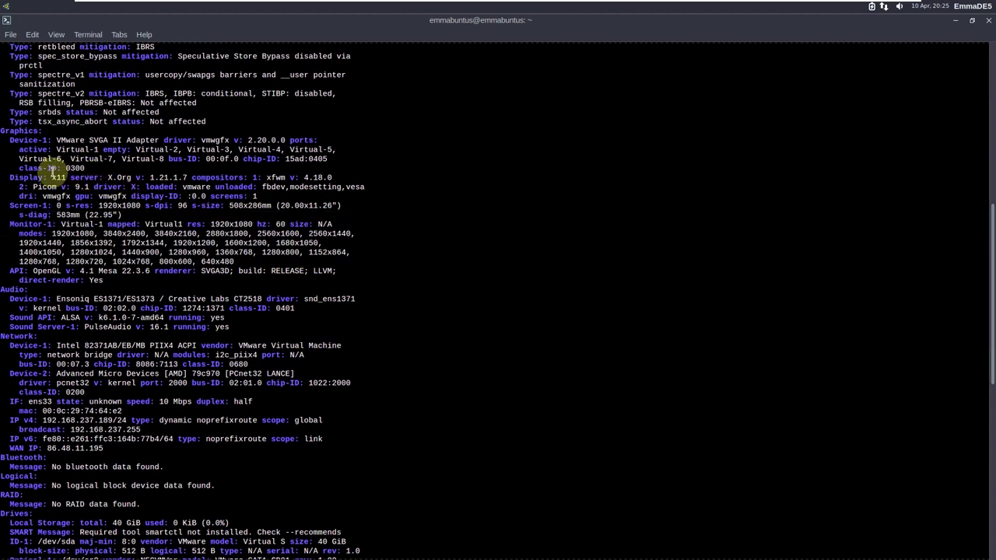
left_click_drag(67, 178, 11, 177)
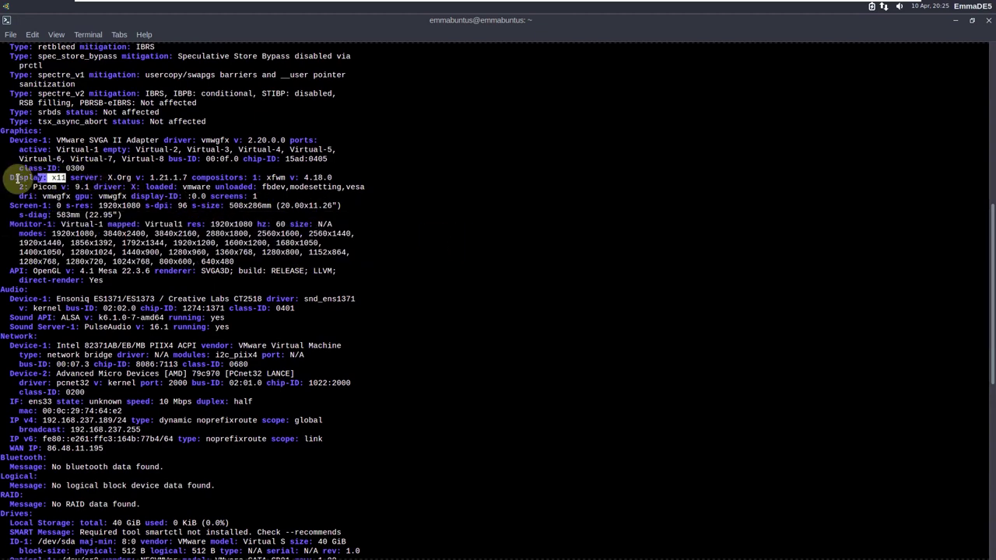
left_click_drag(107, 178, 190, 176)
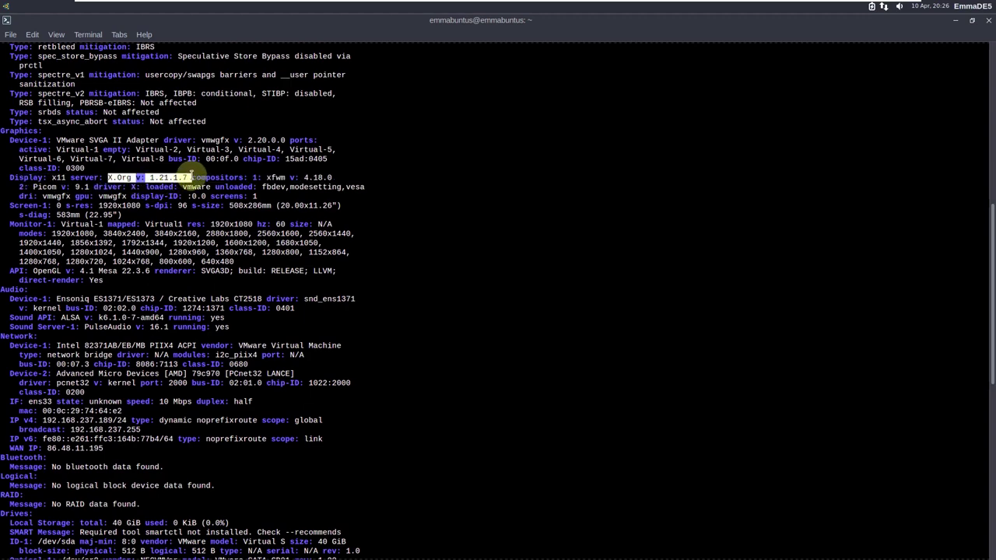
left_click(373, 184)
left_click_drag(267, 177, 363, 179)
left_click(395, 170)
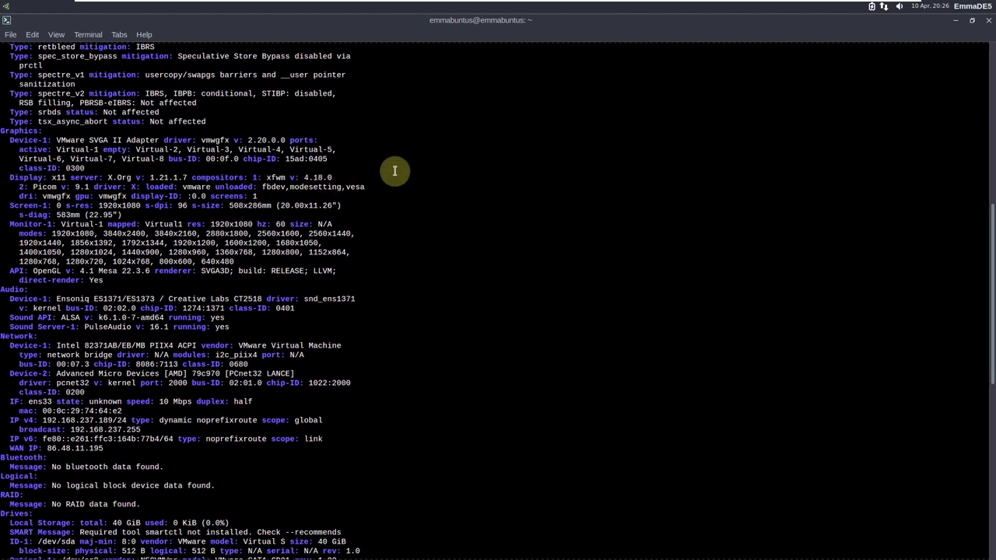
left_click_drag(43, 186, 90, 188)
left_click(319, 221)
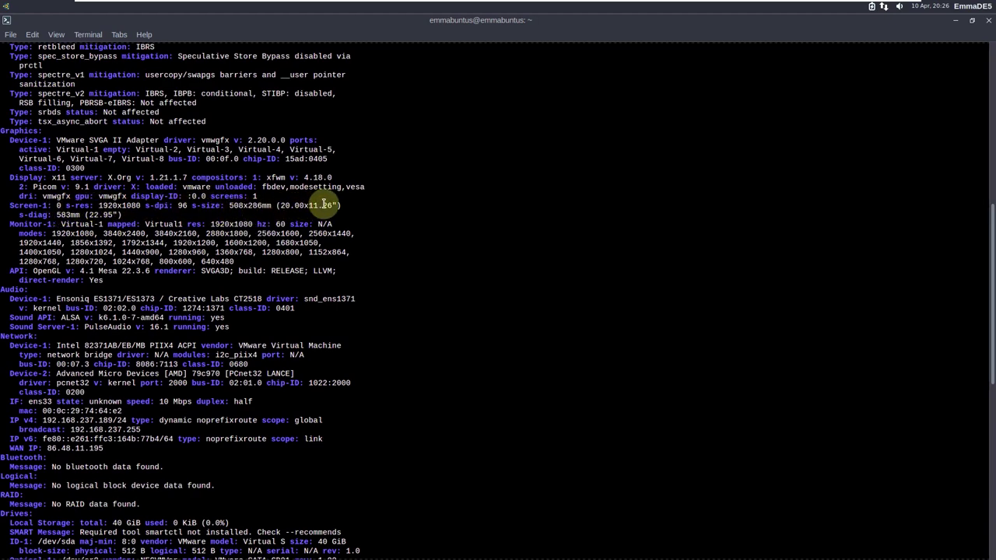
scroll(323, 205, "down", 4)
Highlight the OpenGL 4.1 version line in the inxi report.
scroll(324, 204, "down", 6)
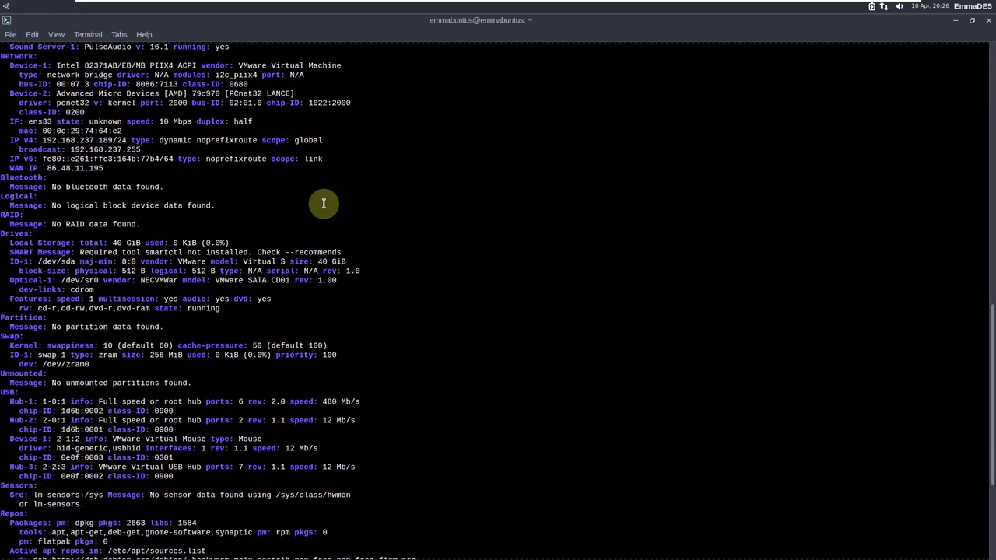
scroll(324, 204, "up", 4)
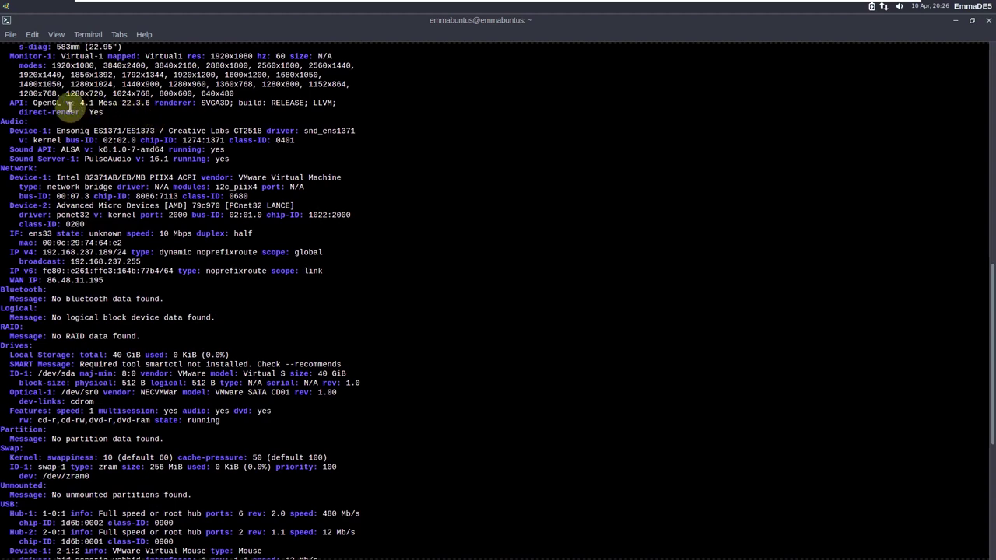
left_click_drag(34, 103, 155, 103)
At the report's end, highlight inxi 3.3.25, systemd 252 and the 248 processes count.
scroll(347, 189, "down", 6)
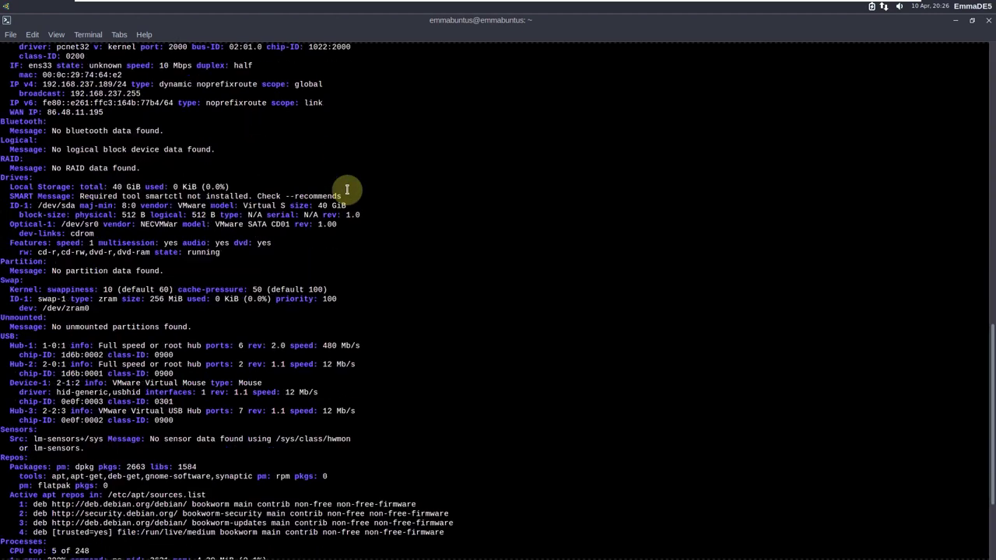
scroll(347, 189, "down", 4)
scroll(347, 189, "down", 2)
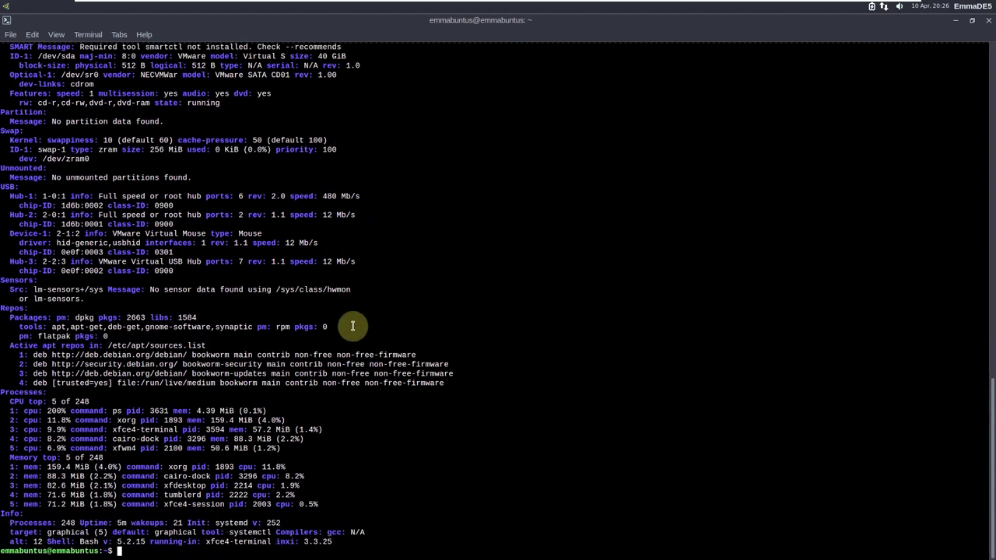
left_click_drag(322, 541, 282, 543)
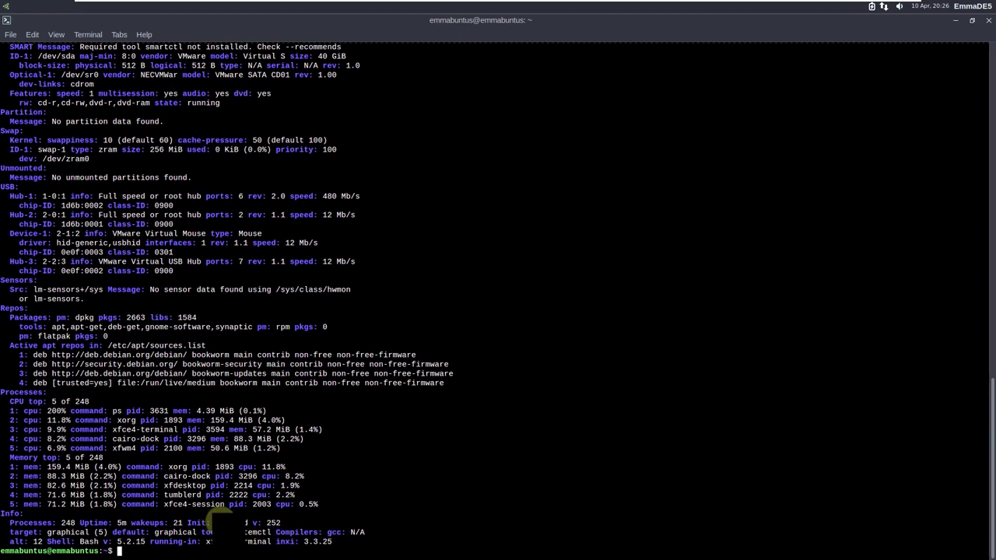
left_click_drag(216, 523, 284, 523)
left_click(330, 511)
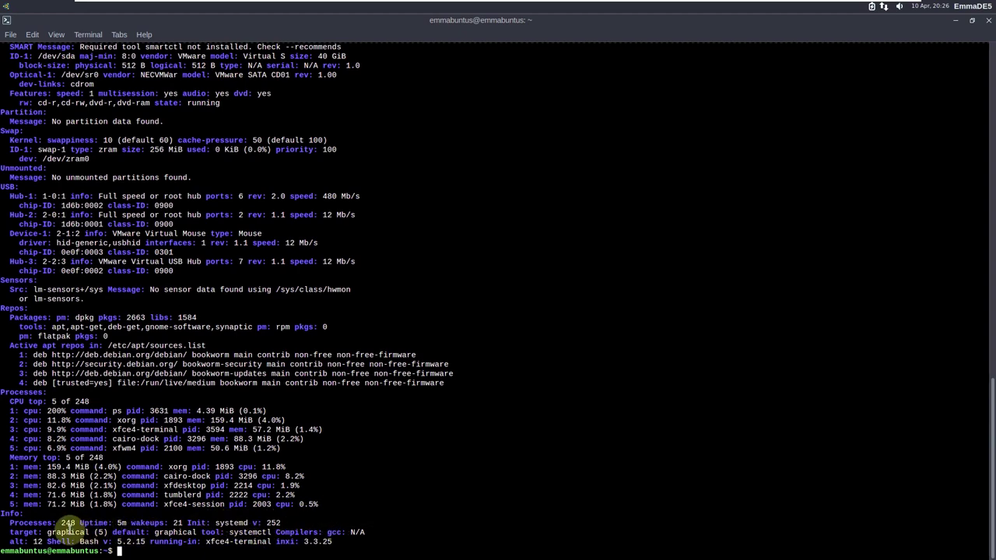
left_click_drag(76, 524, 12, 526)
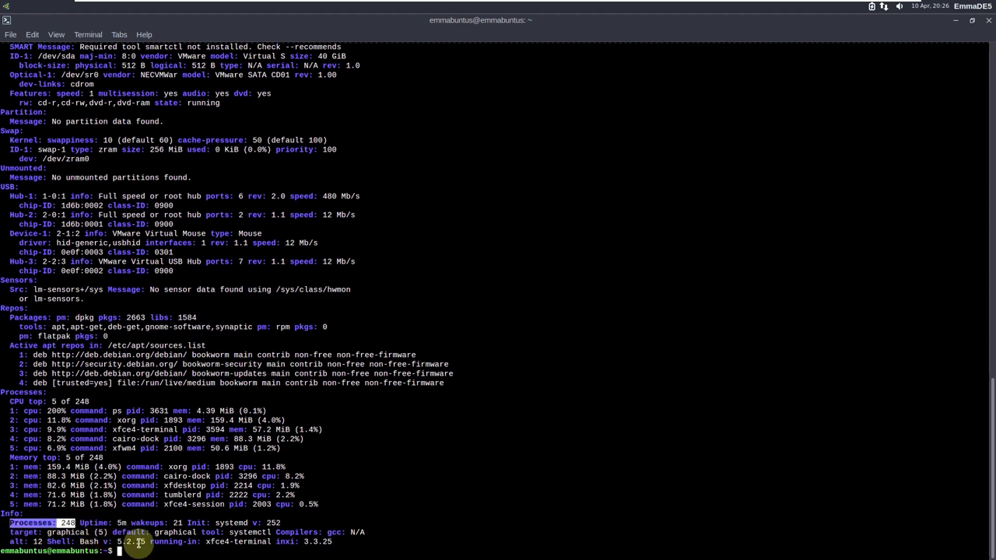
left_click(109, 541)
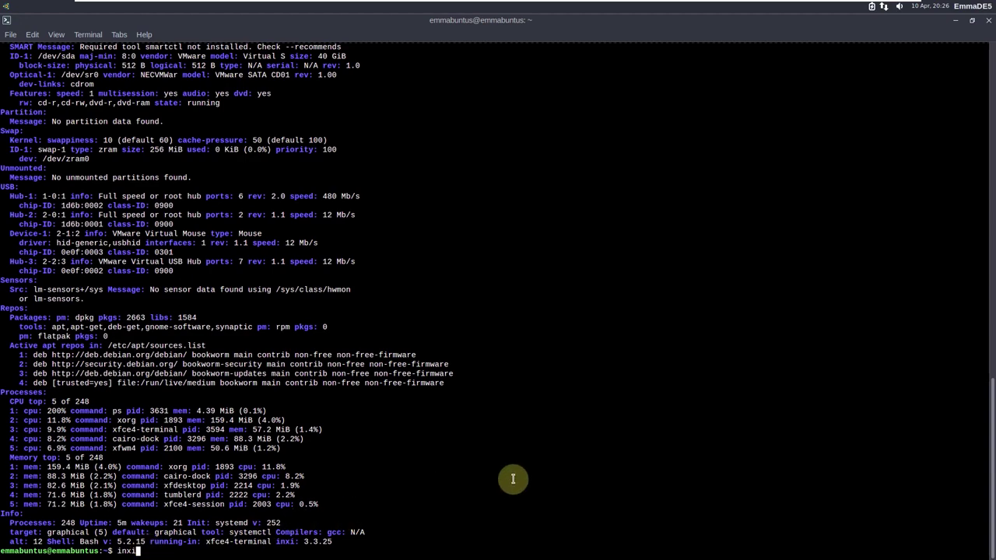
Run inxi and inxi -b for the short and basic system summaries.
key("Return")
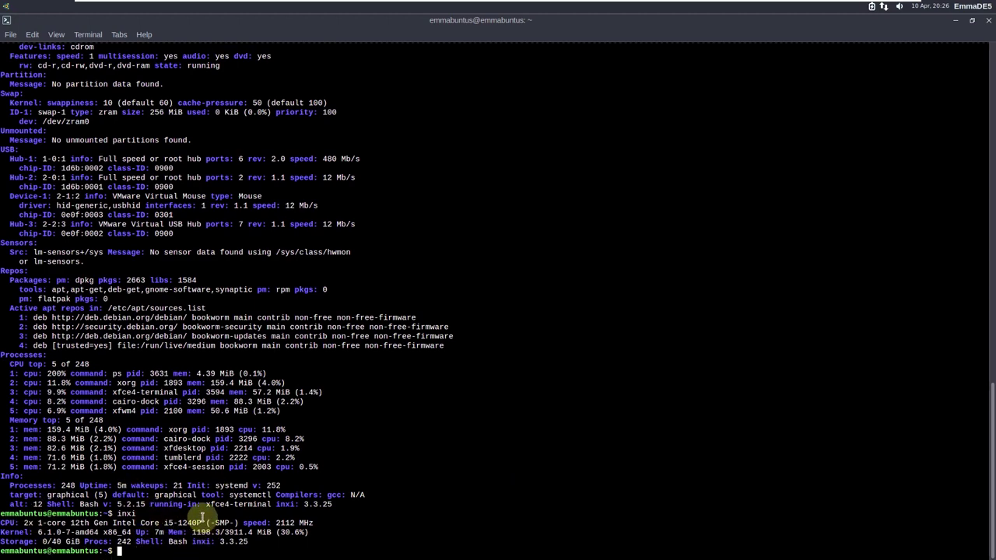
type("inxi -b")
key("Return")
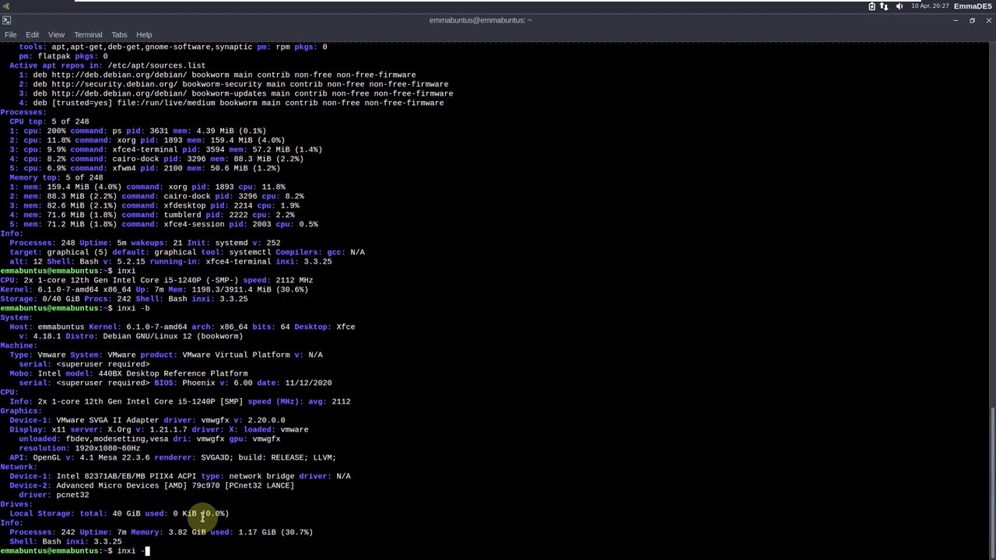
Print the inxi -G graphics report and the /etc/issue banner, then launch htop.
key("Return")
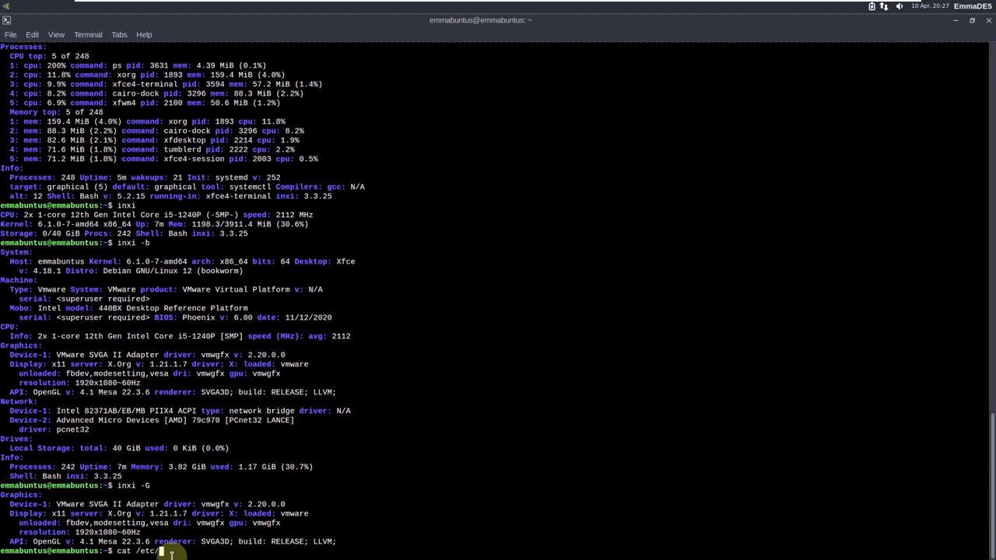
key("Return")
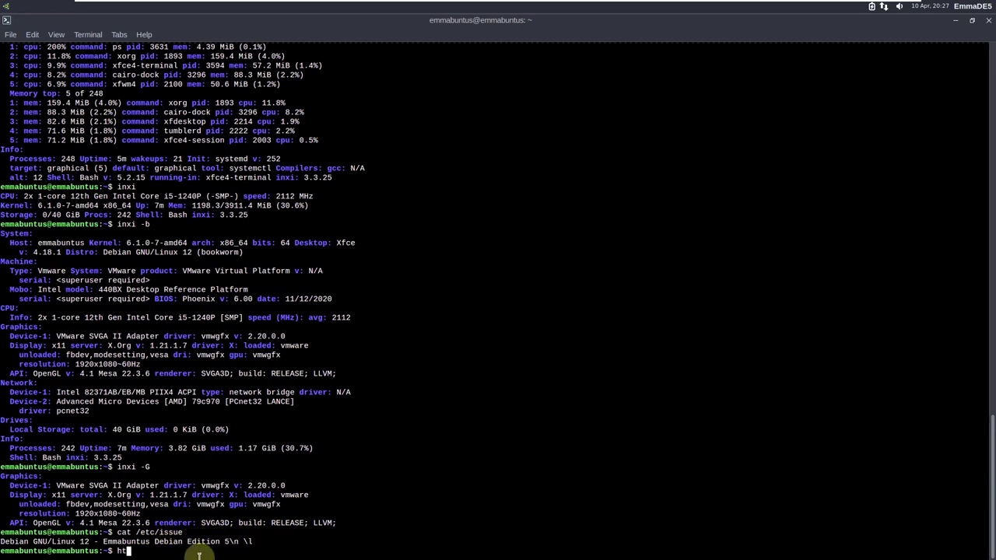
key("Return")
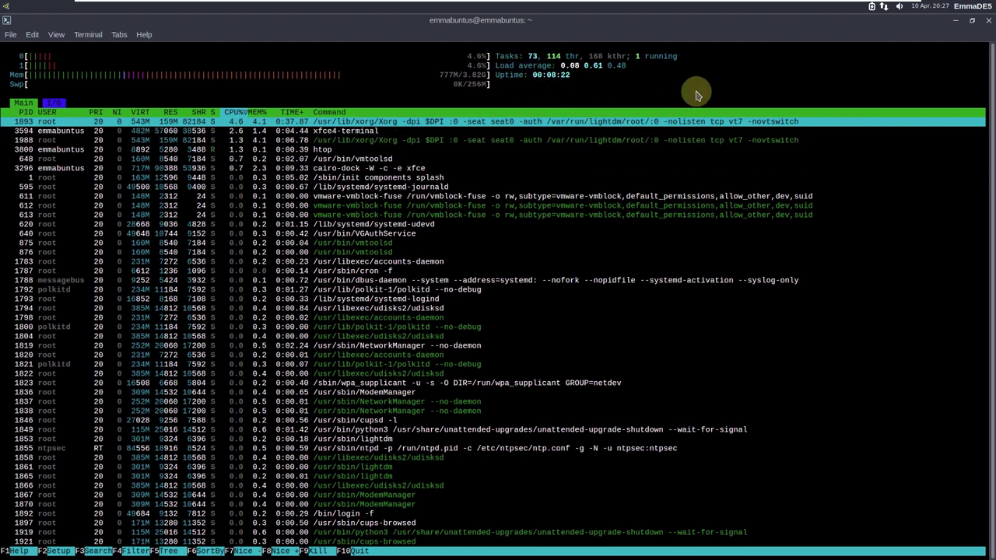
View Xfce Terminal's About dialog, then close the htop terminal window, confirming Close Window.
left_click(145, 34)
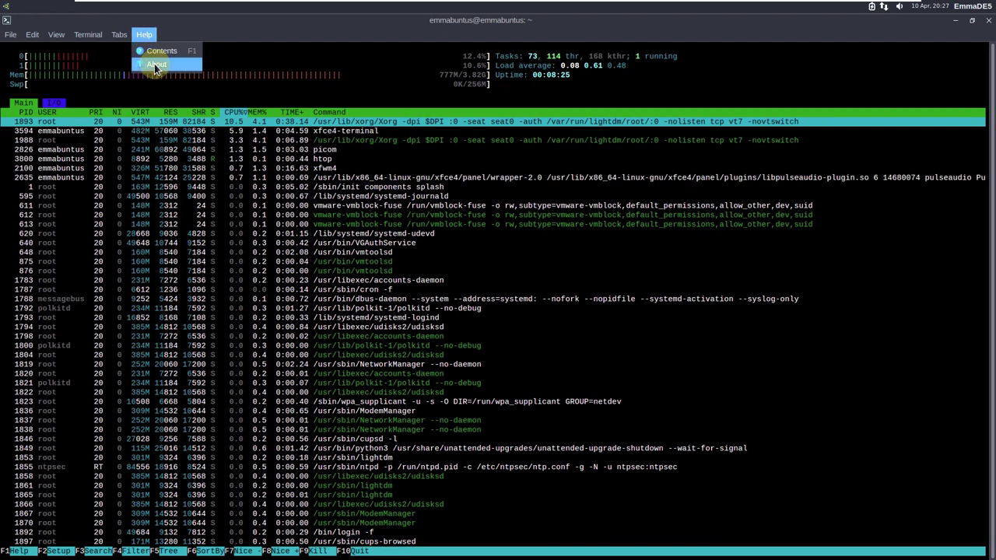
left_click(155, 64)
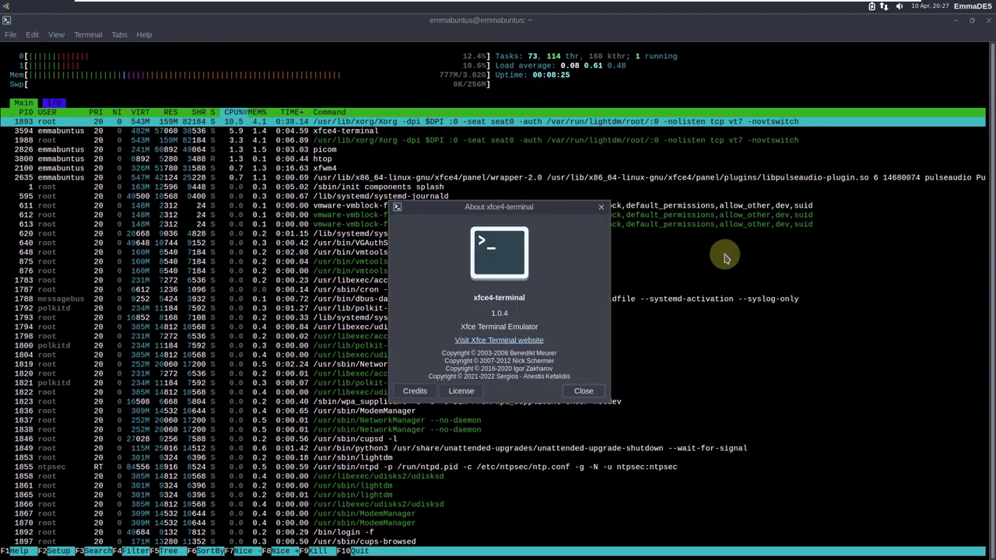
left_click(603, 208)
left_click(988, 20)
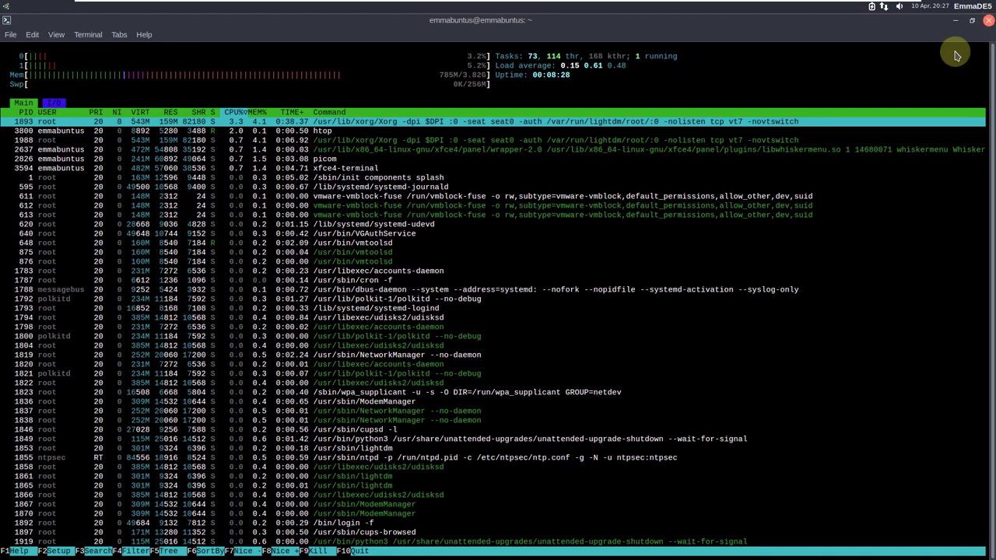
left_click(541, 337)
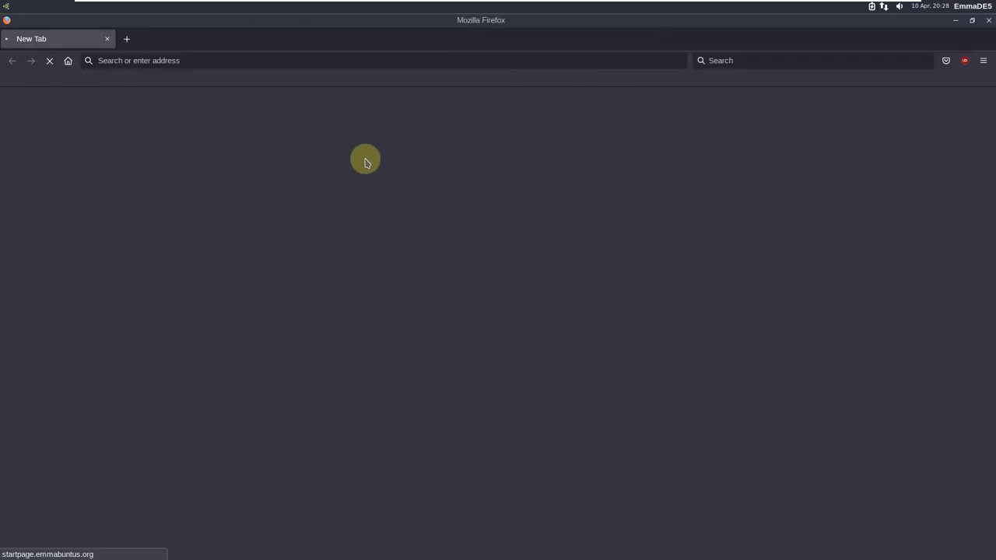
Check the Firefox version, 102.9.0esr (64-bit), in About Firefox, then close it.
left_click(983, 67)
left_click(856, 368)
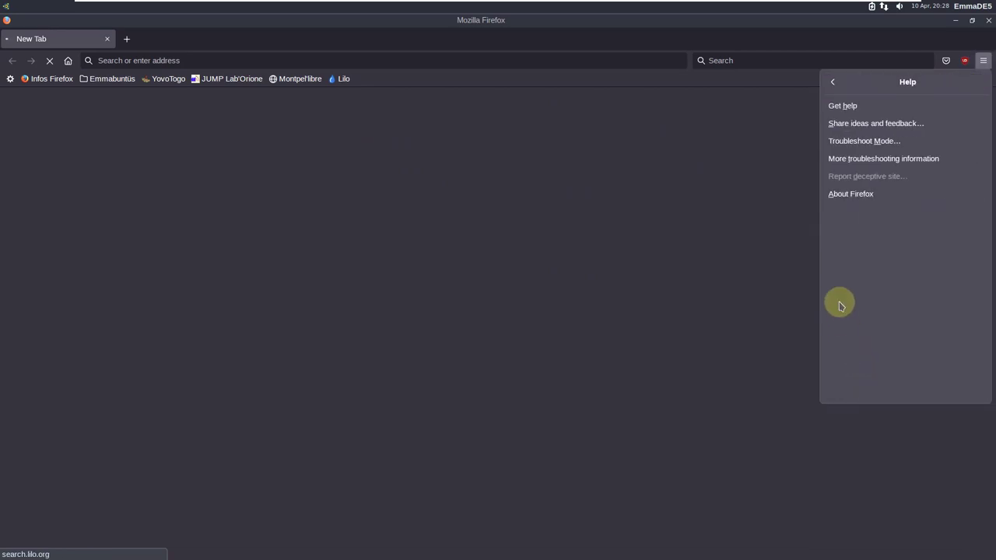
left_click(848, 194)
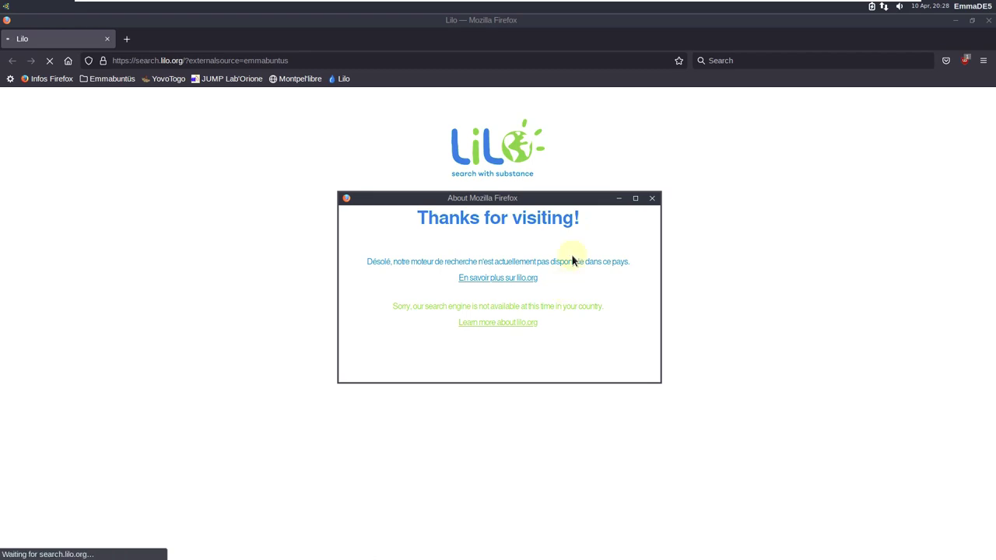
left_click_drag(479, 268, 538, 269)
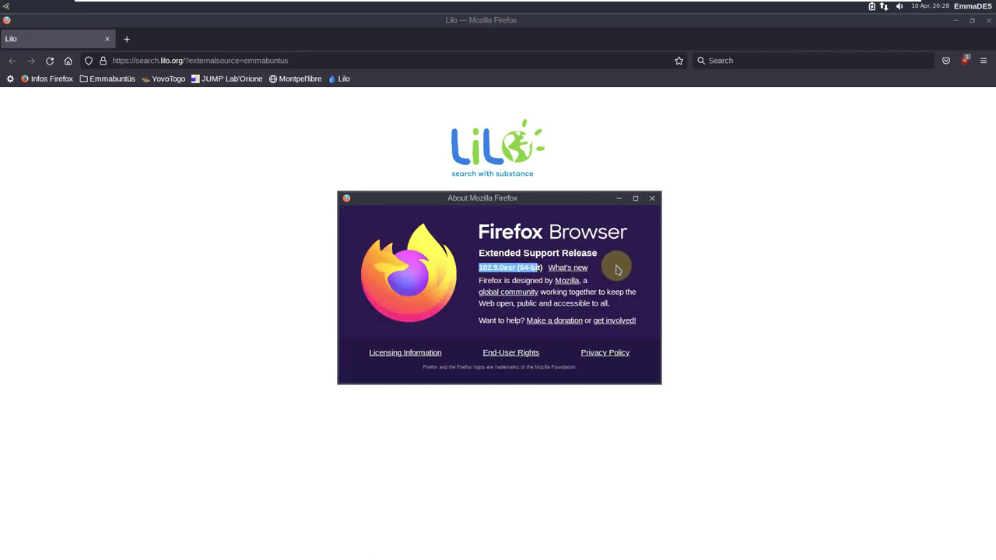
left_click(652, 199)
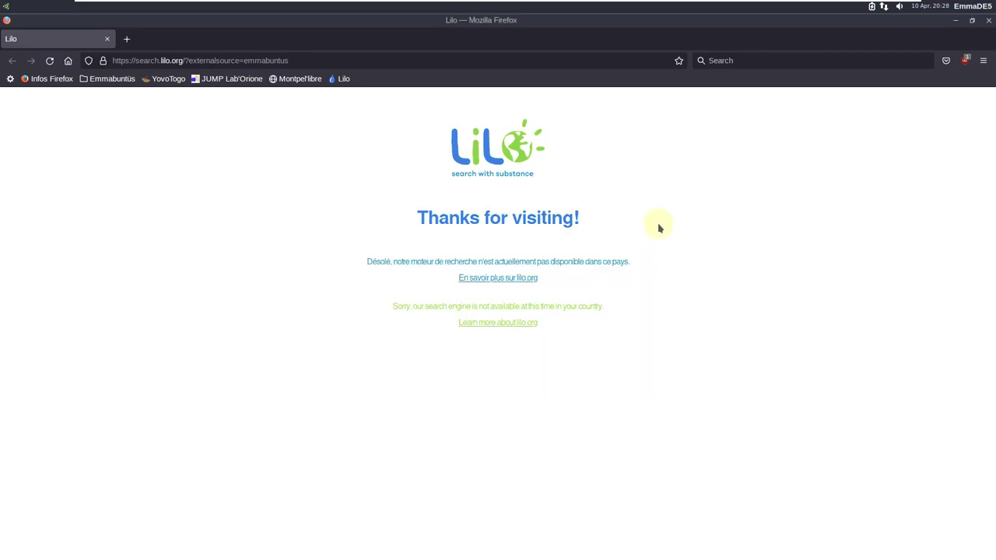
In a new tab, Google-search 'emmebuntus' in English and open the emmabuntus.org EmmaDE4 post.
left_click(122, 35)
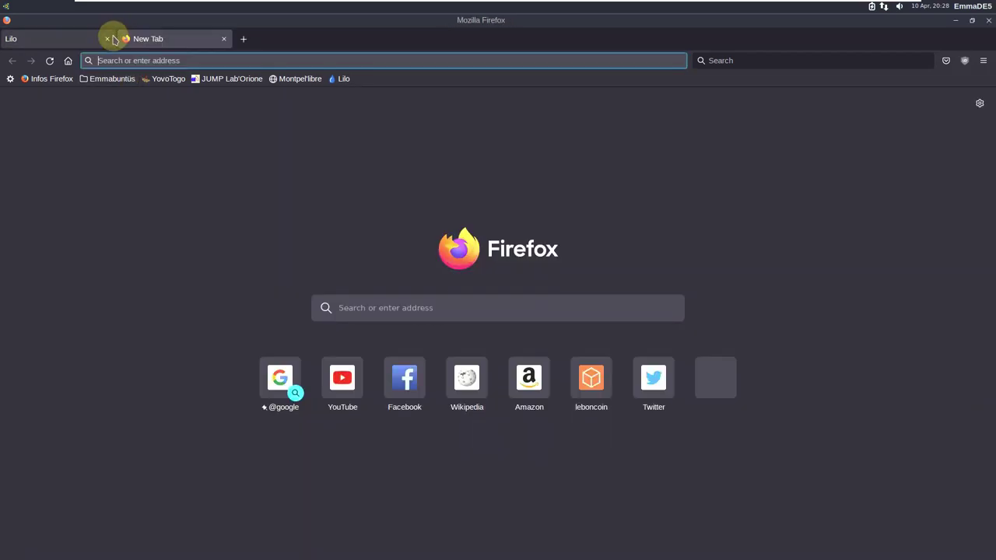
left_click(148, 60)
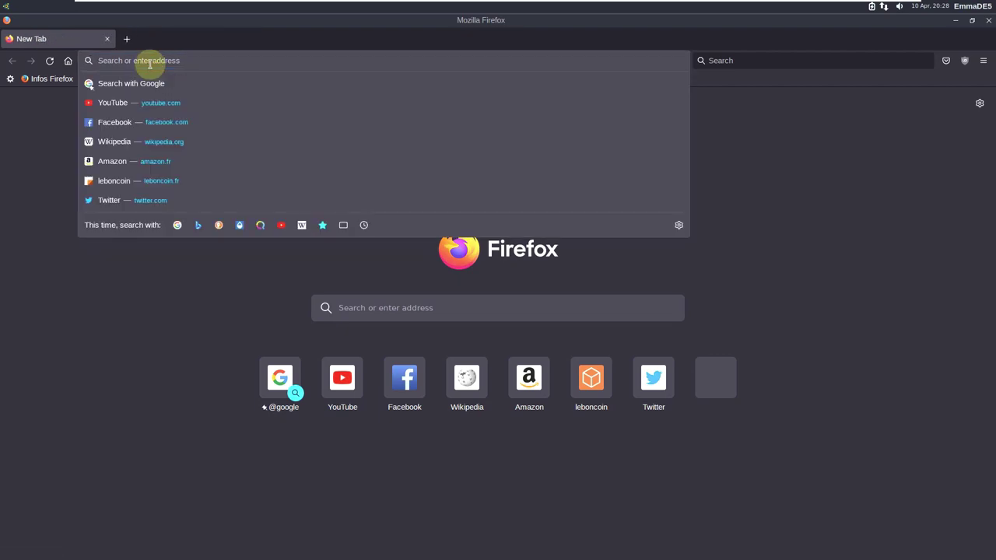
left_click(154, 84)
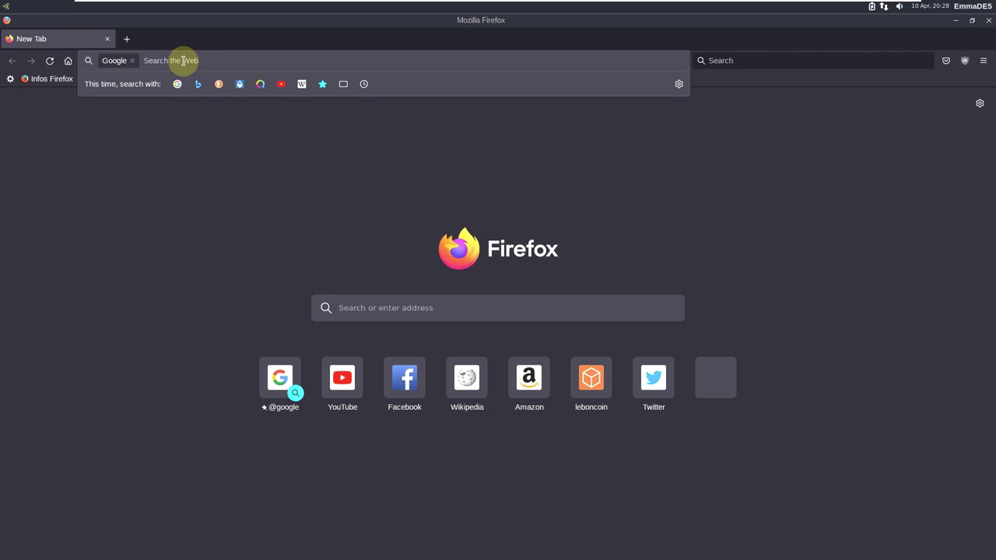
type("emmebuntus")
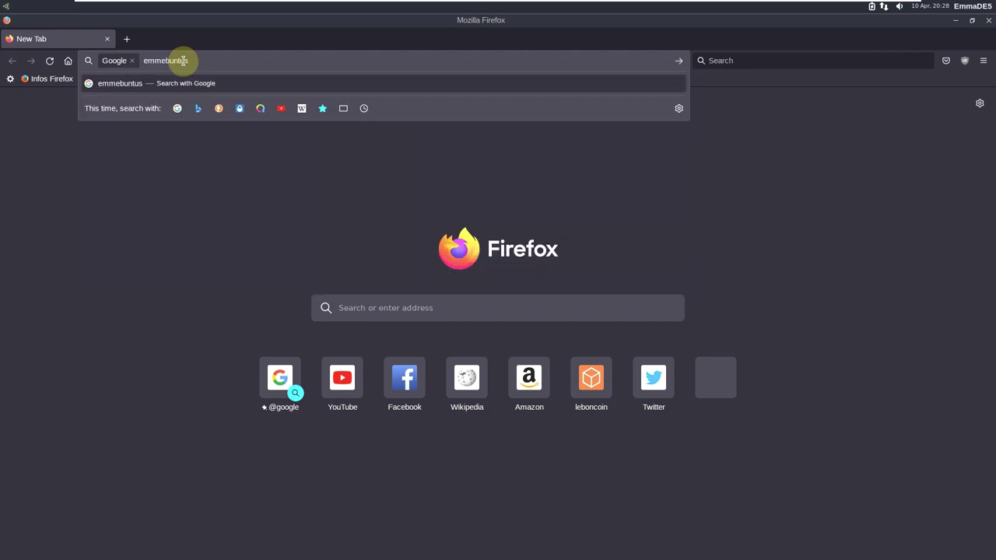
key("Return")
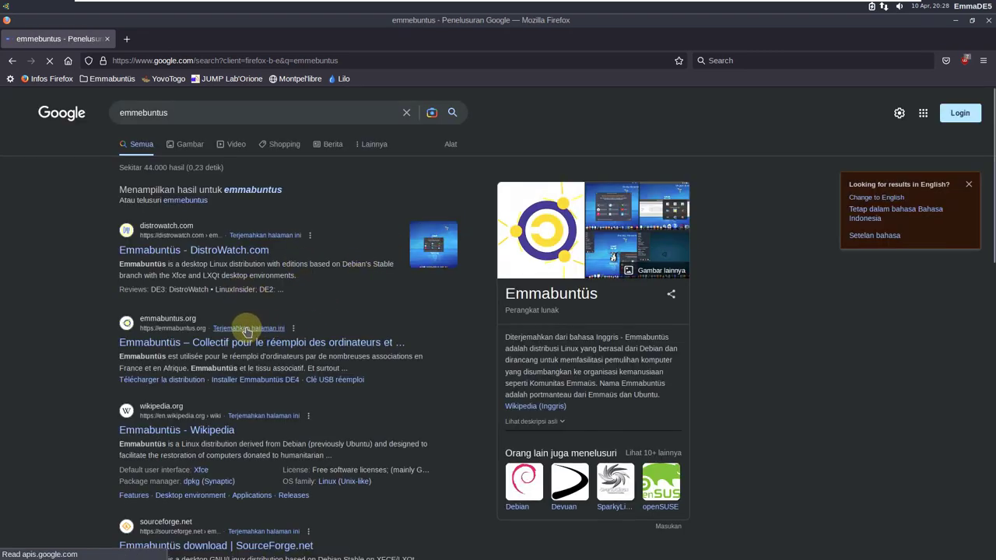
left_click(888, 200)
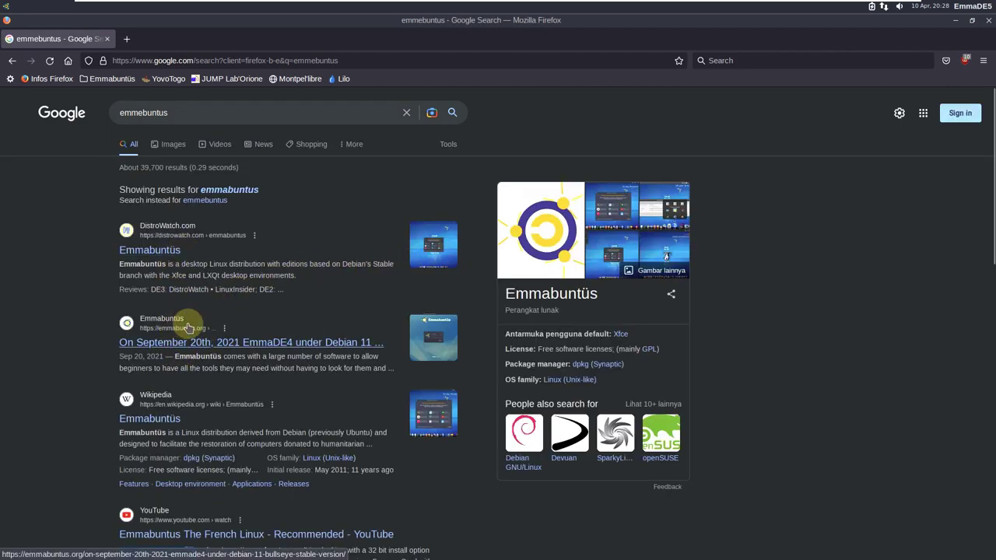
left_click(192, 334)
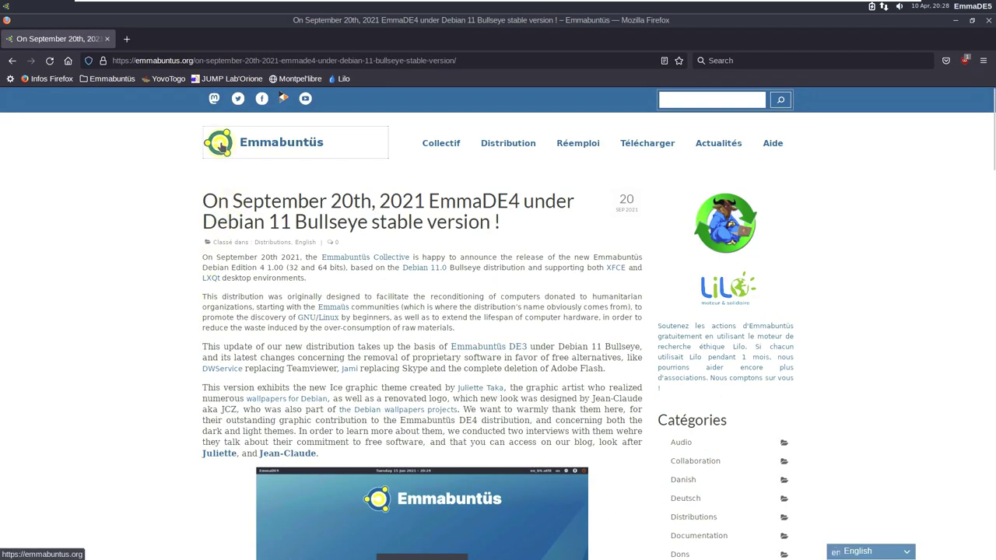
Go to the emmabuntus.org home page via the Emmabuntüs logo and select its address.
left_click(220, 144)
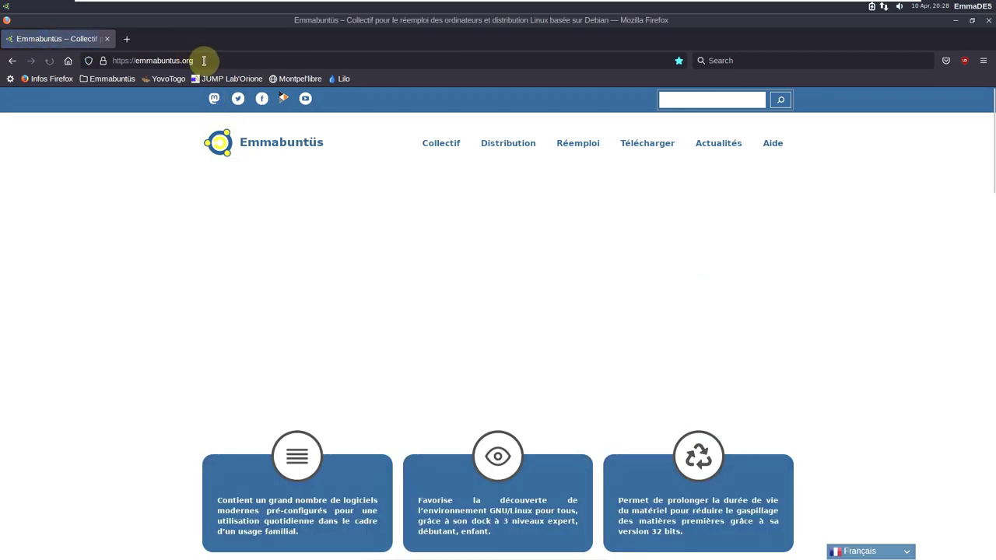
left_click(115, 62)
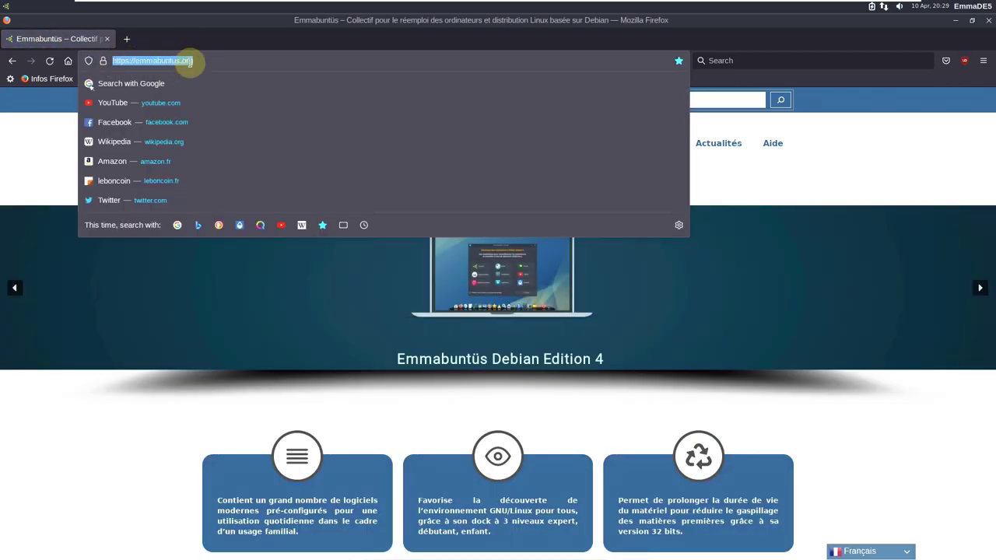
left_click(833, 98)
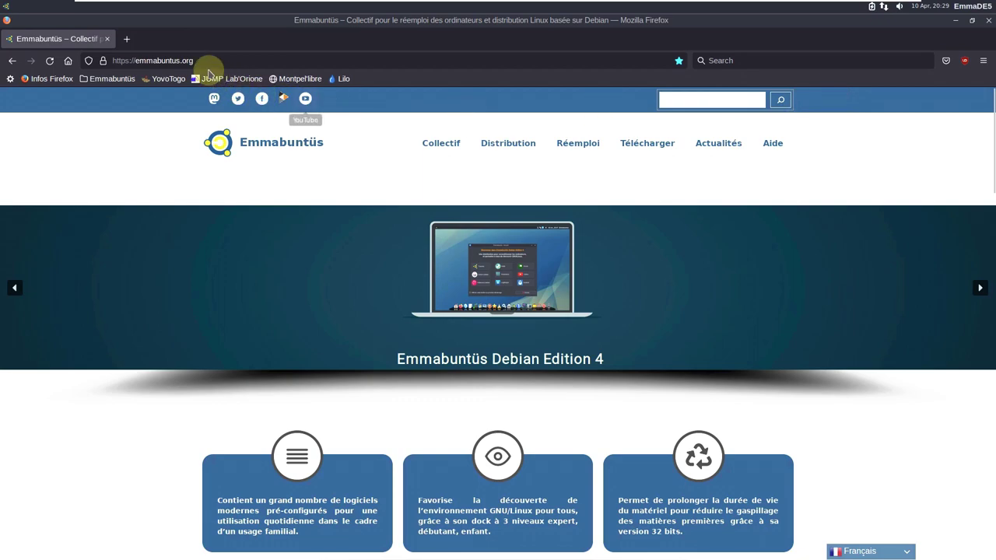
left_click_drag(195, 60, 104, 60)
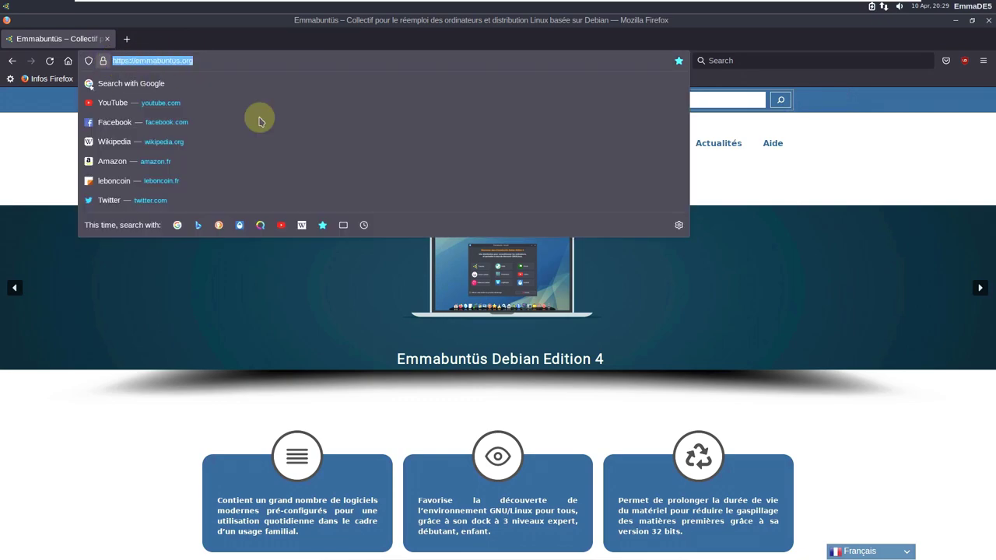
left_click(782, 285)
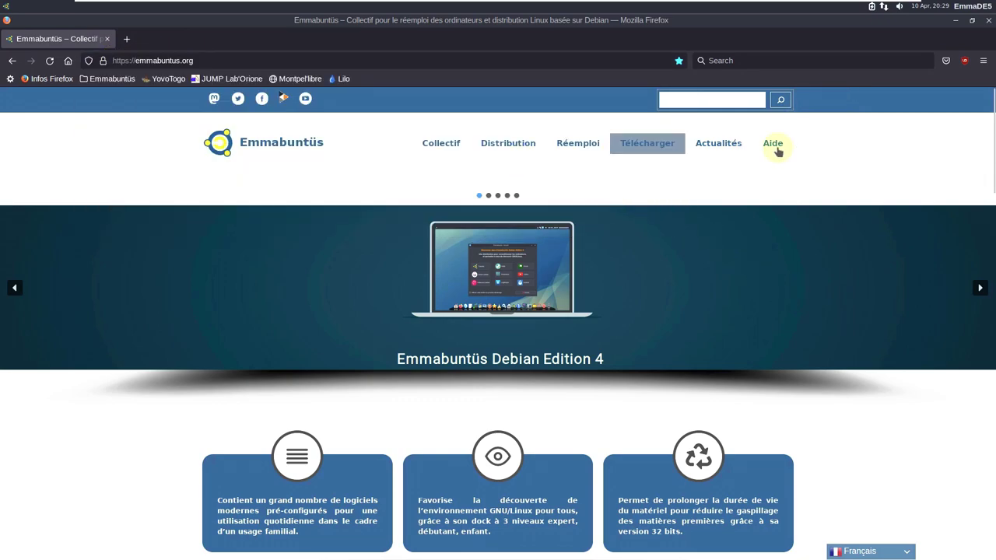
Switch the site language to English and scroll through the translated home page.
left_click(877, 554)
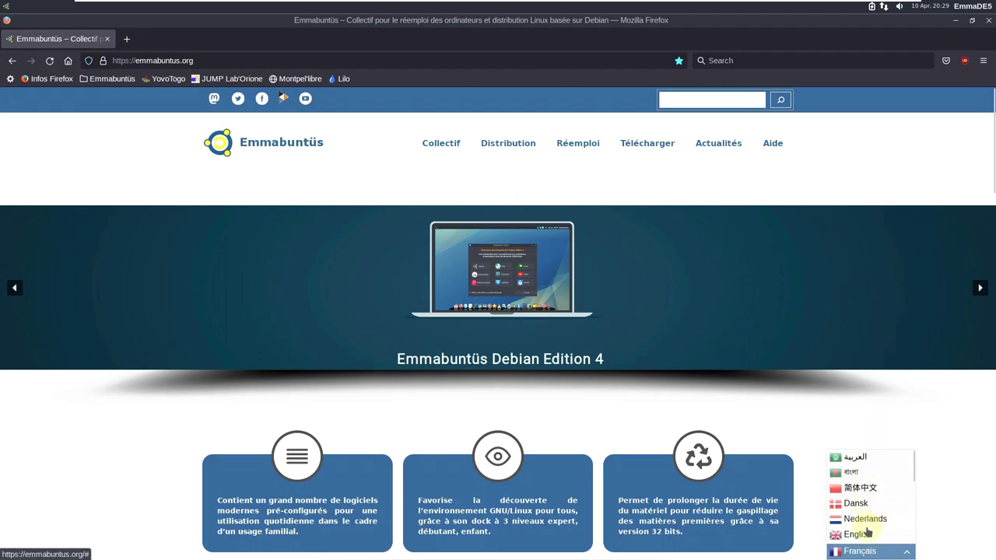
left_click(868, 533)
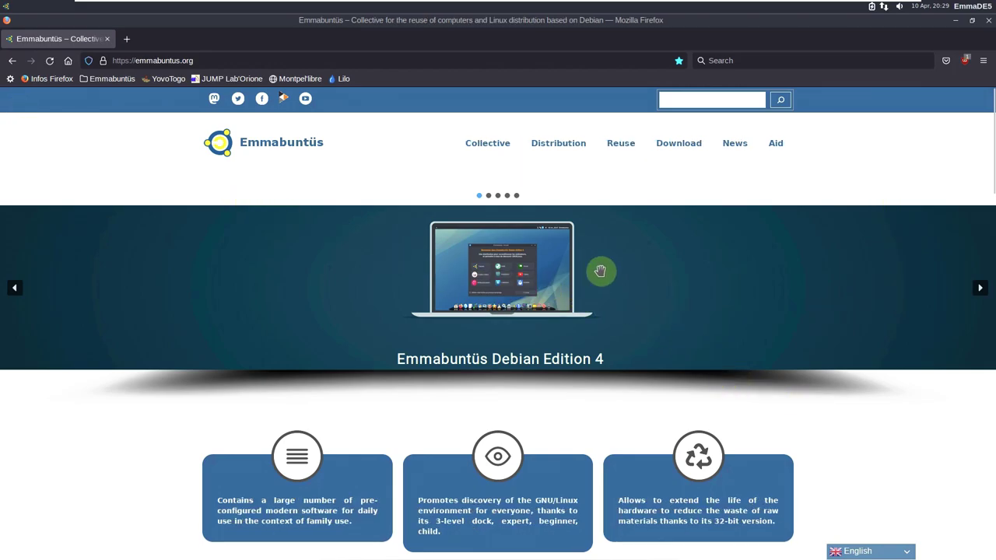
scroll(600, 273, "down", 3)
scroll(602, 275, "down", 12)
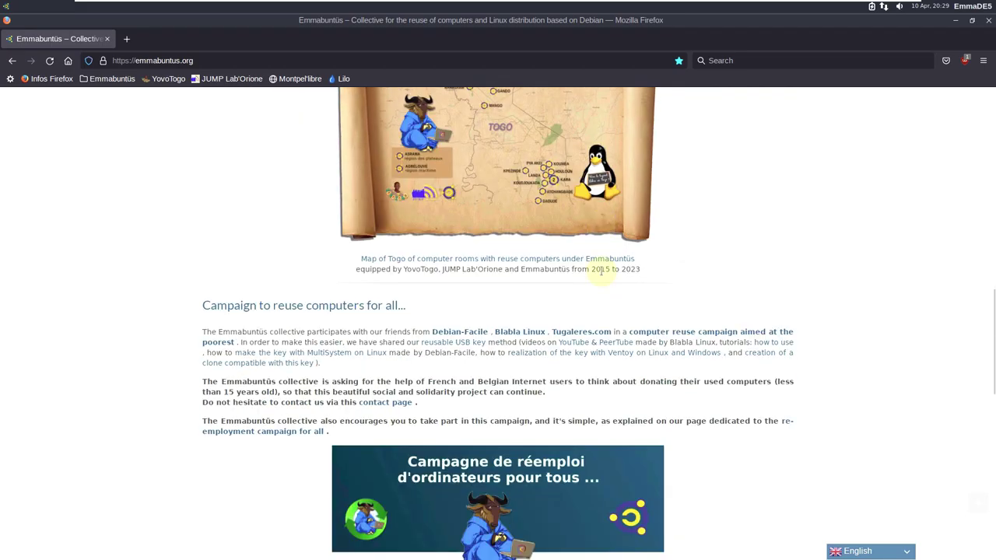
scroll(601, 275, "down", 5)
scroll(721, 302, "up", 5)
scroll(721, 302, "up", 16)
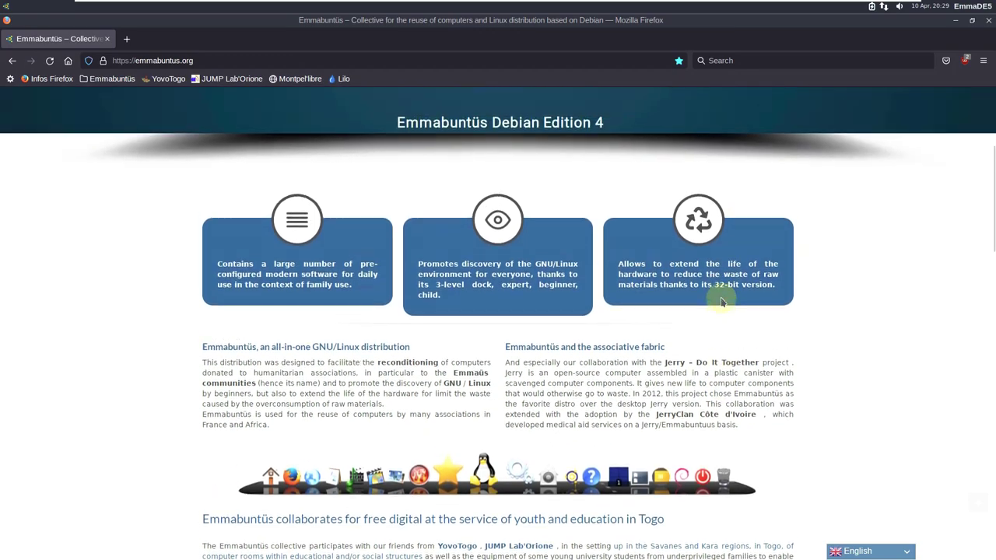
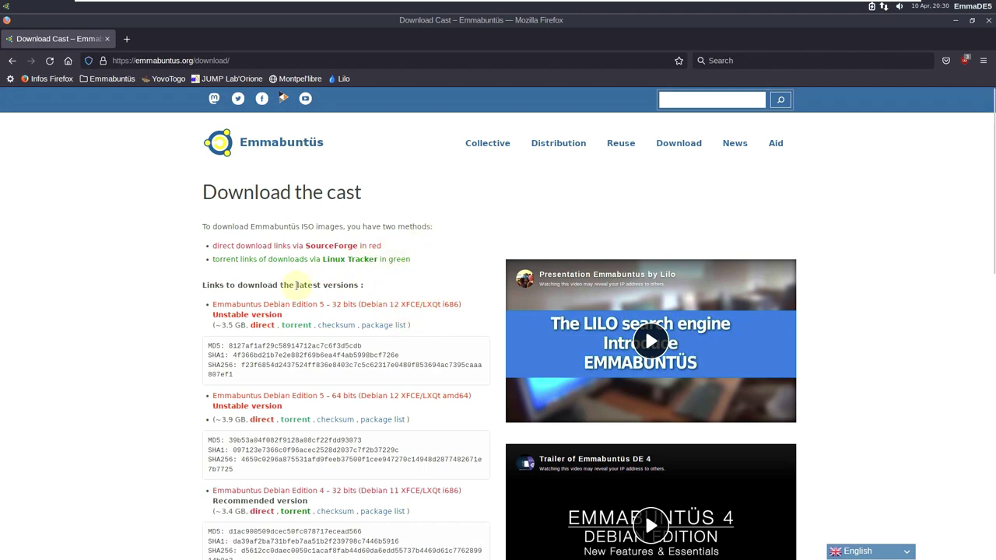
Check the ~3.9 GB size of the Debian Edition 5 64-bit image, then start its SourceForge download.
scroll(444, 249, "down", 4)
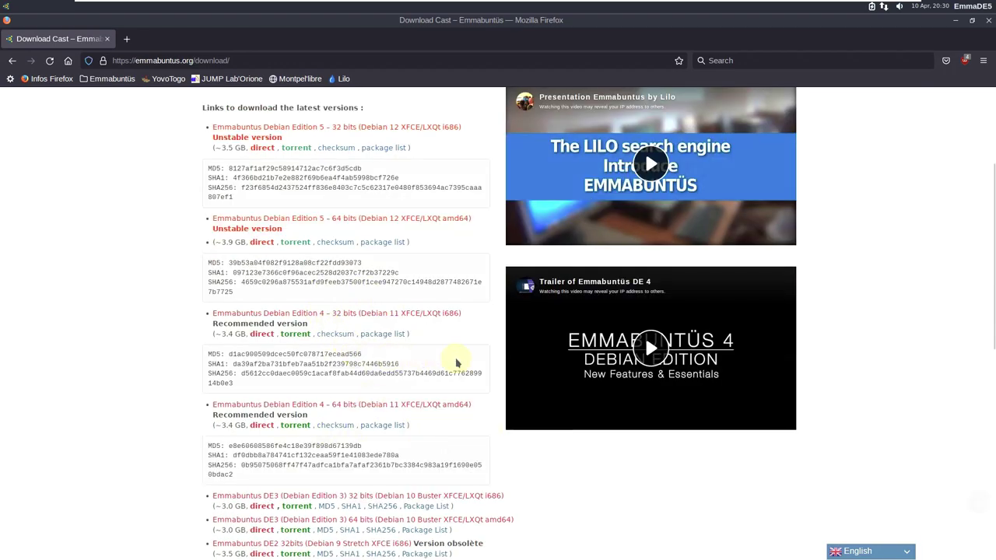
scroll(456, 362, "up", 3)
scroll(457, 363, "up", 2)
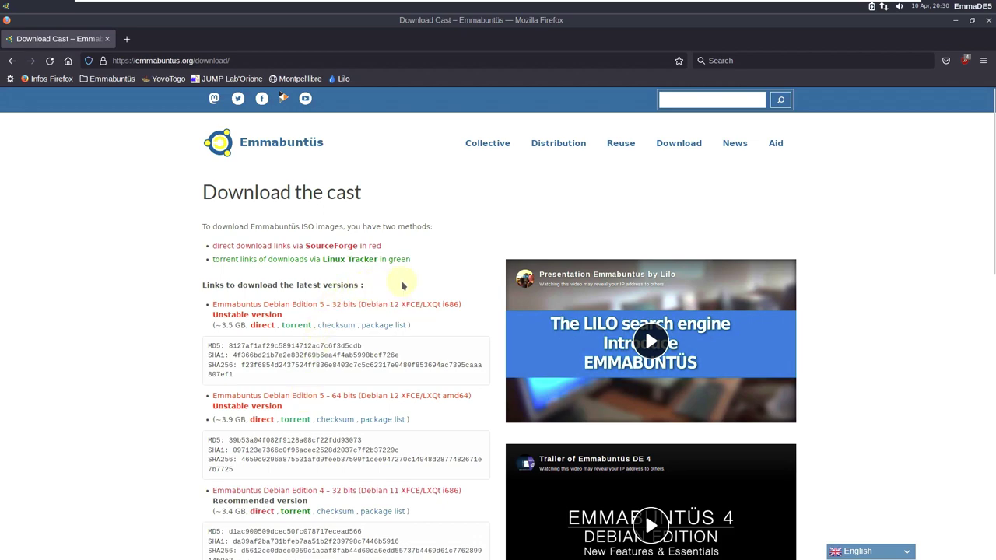
scroll(402, 285, "down", 2)
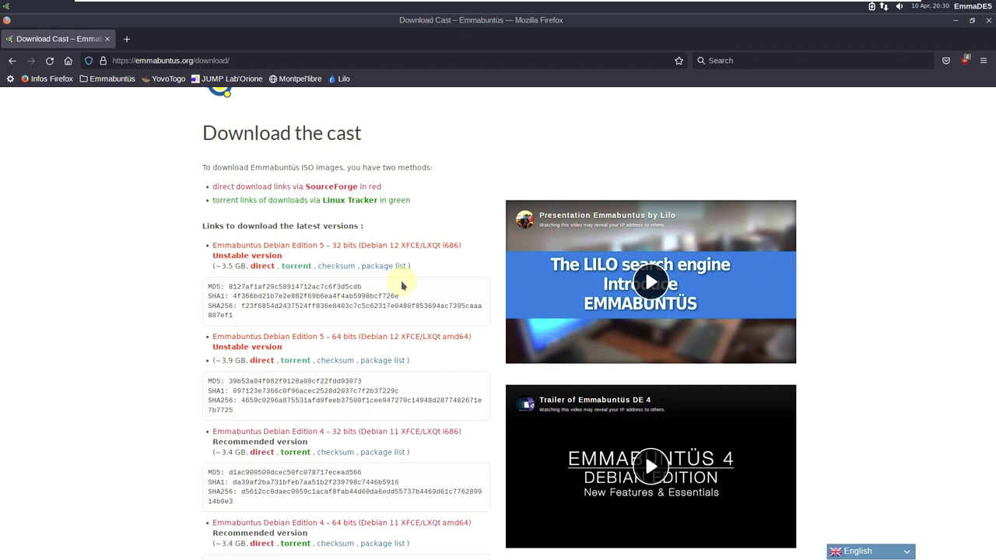
scroll(402, 286, "up", 2)
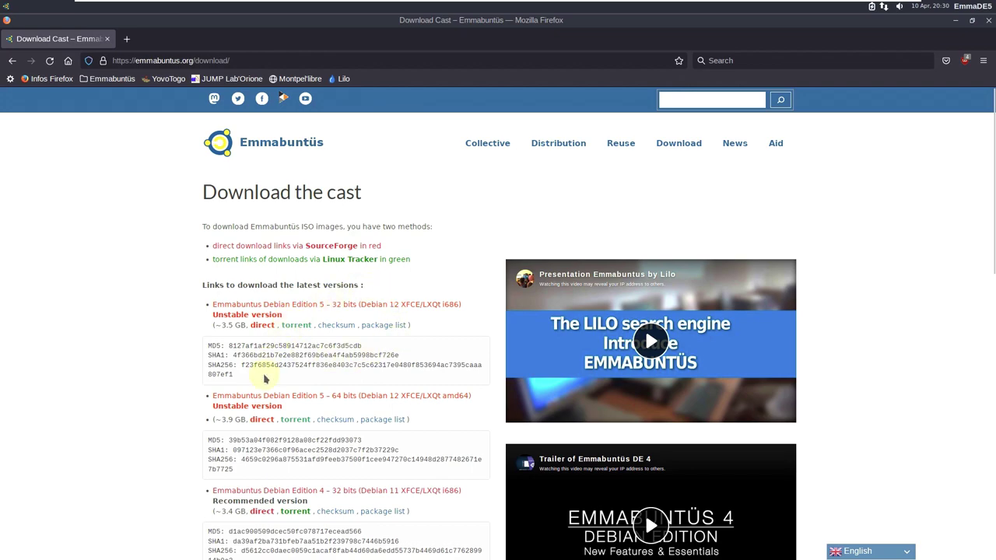
scroll(328, 379, "down", 2)
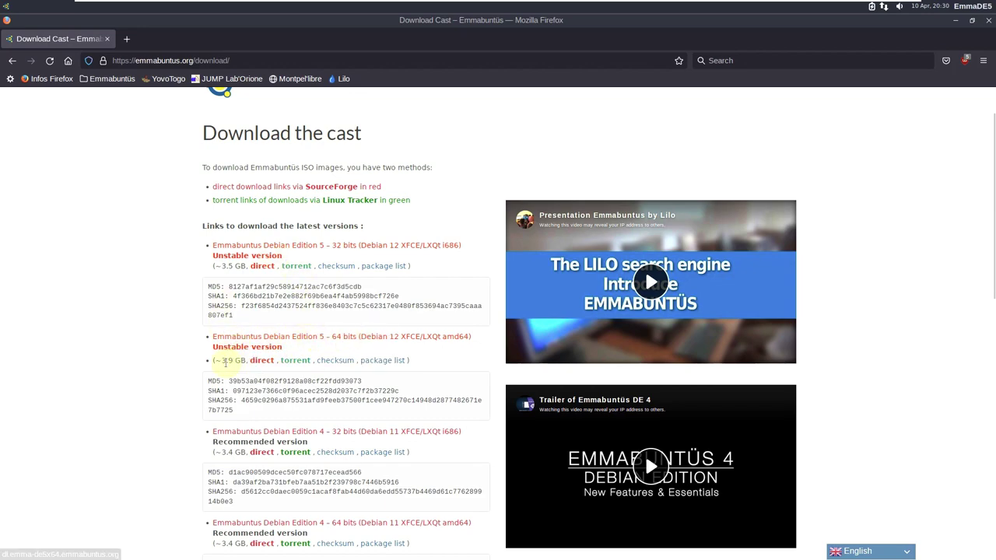
triple_click(224, 363)
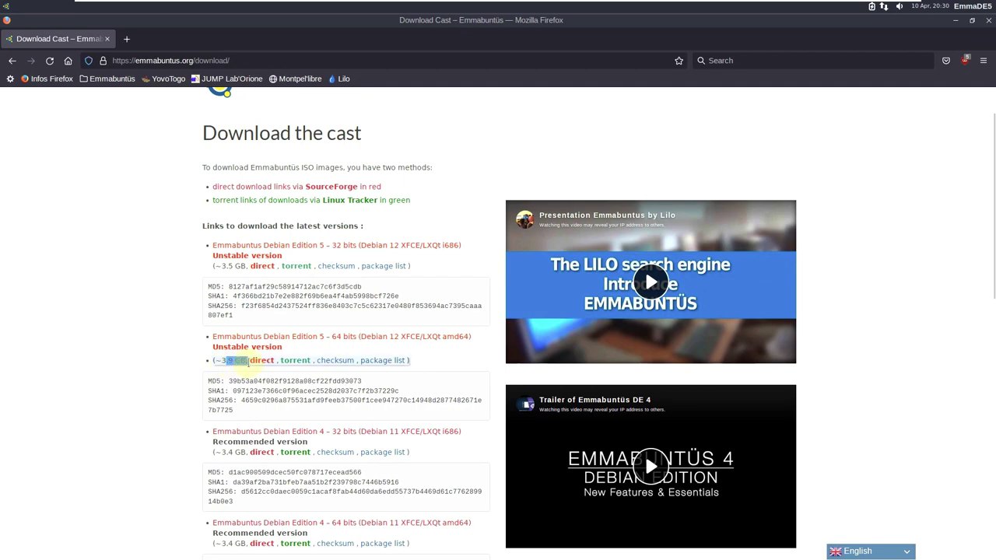
left_click_drag(226, 362, 247, 363)
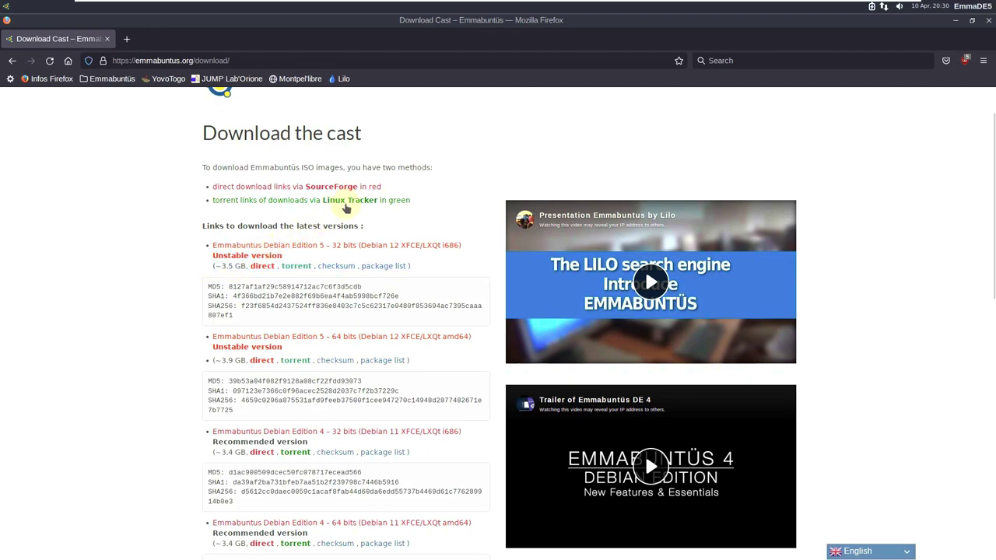
left_click(333, 336)
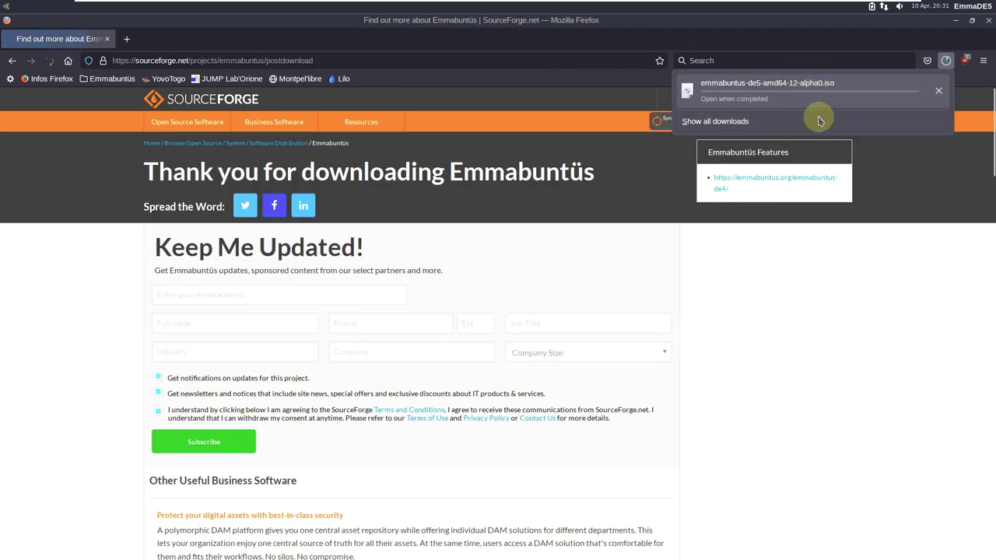
Dismiss the downloads list showing the ISO and quit Firefox.
left_click(923, 283)
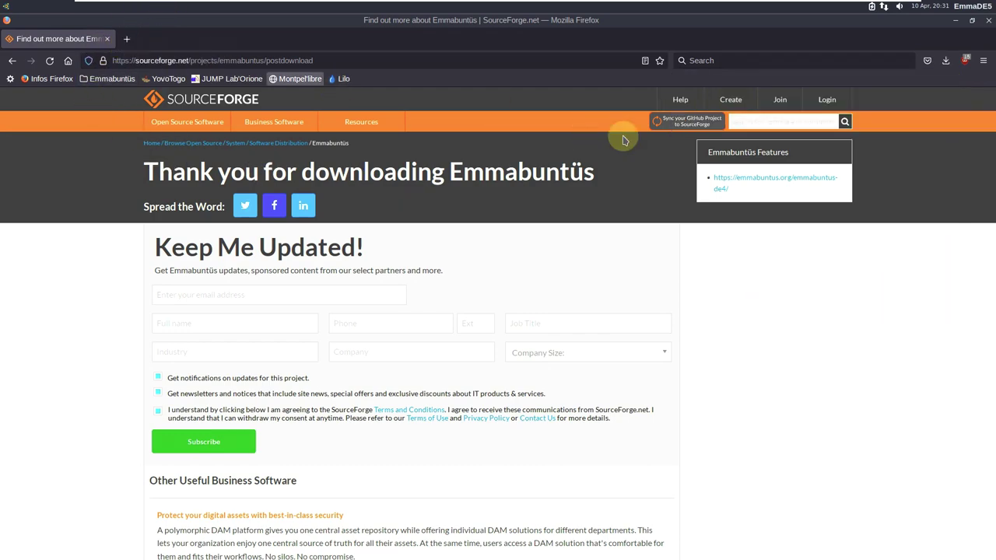
left_click(989, 20)
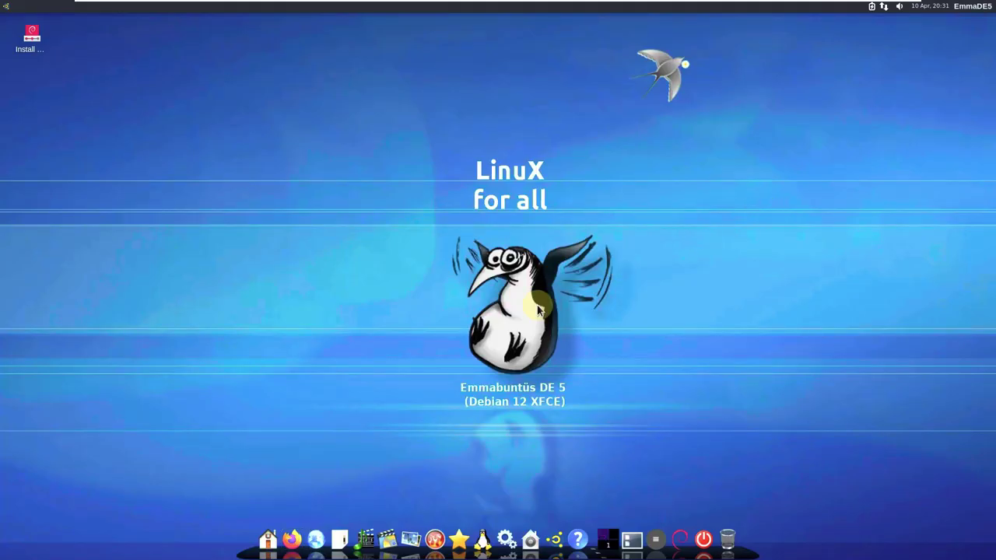
left_click(8, 8)
left_click(52, 59)
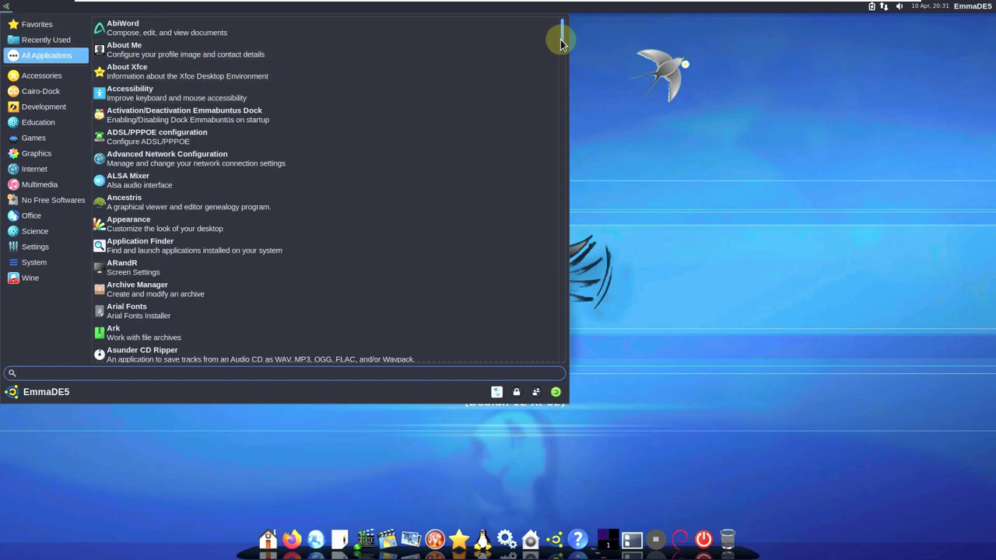
mouse_move(561, 39)
left_mouse_down()
mouse_move(567, 351)
mouse_move(569, 293)
left_mouse_up()
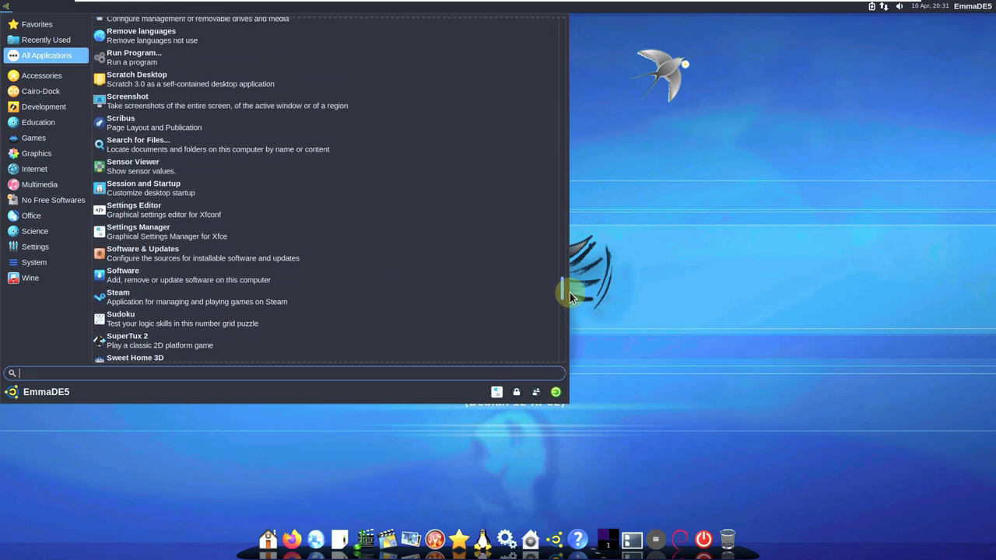
left_click(31, 43)
left_click(44, 75)
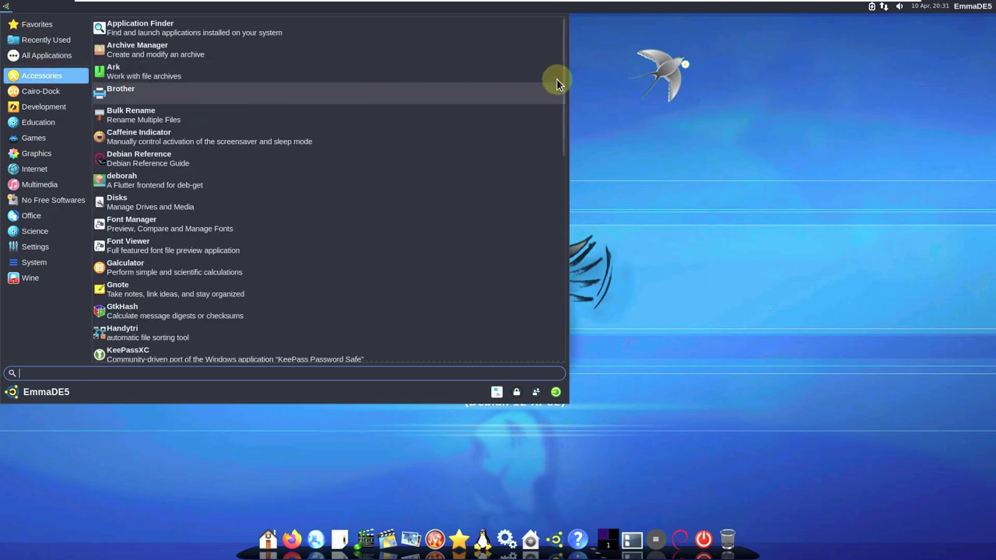
left_click_drag(564, 83, 564, 308)
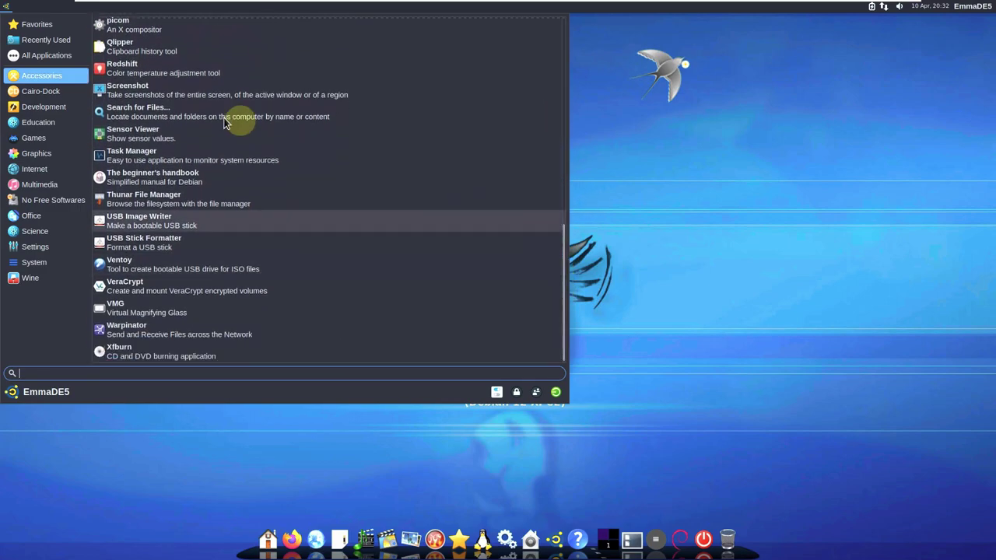
mouse_move(43, 91)
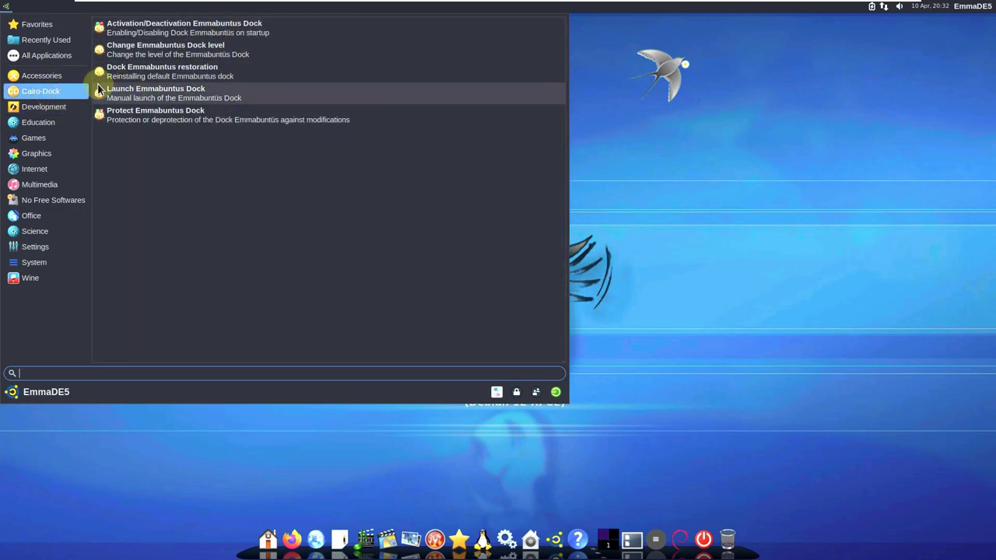
mouse_move(63, 104)
mouse_move(65, 131)
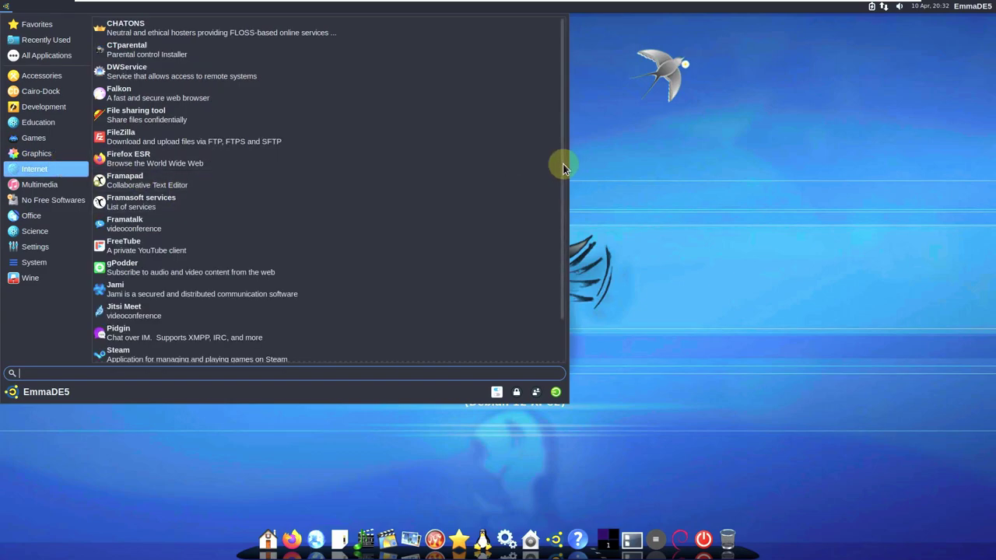
left_click_drag(562, 163, 562, 215)
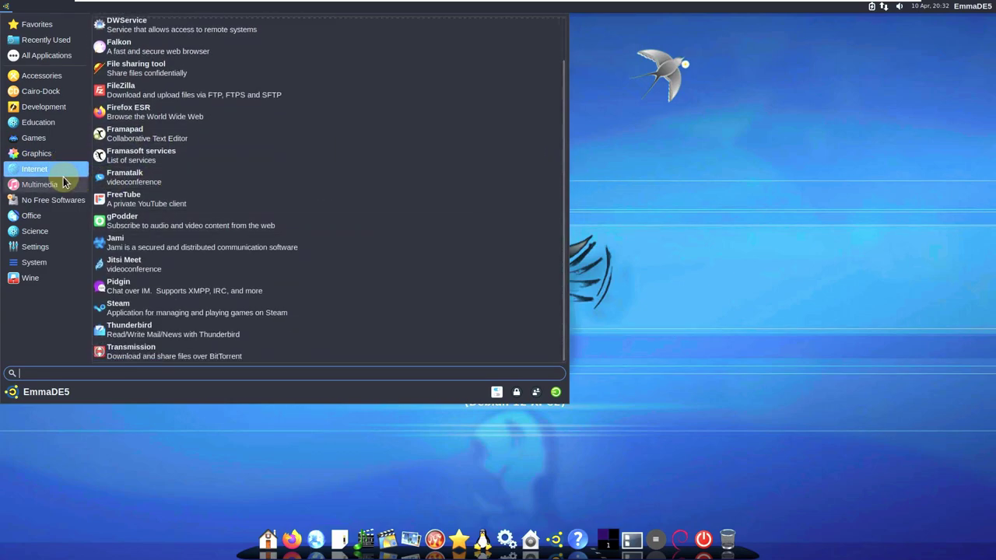
mouse_move(66, 185)
left_click_drag(565, 144, 565, 257)
mouse_move(71, 200)
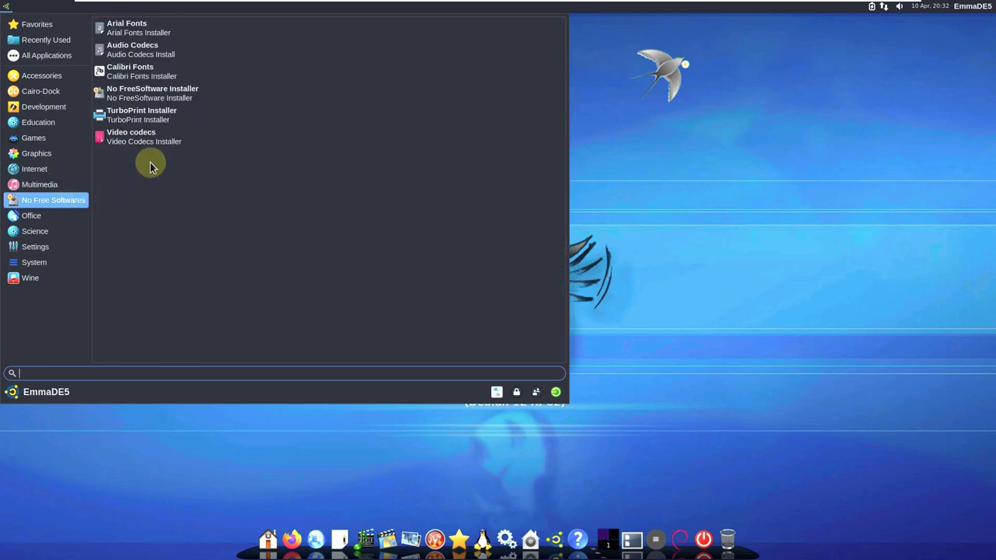
mouse_move(66, 219)
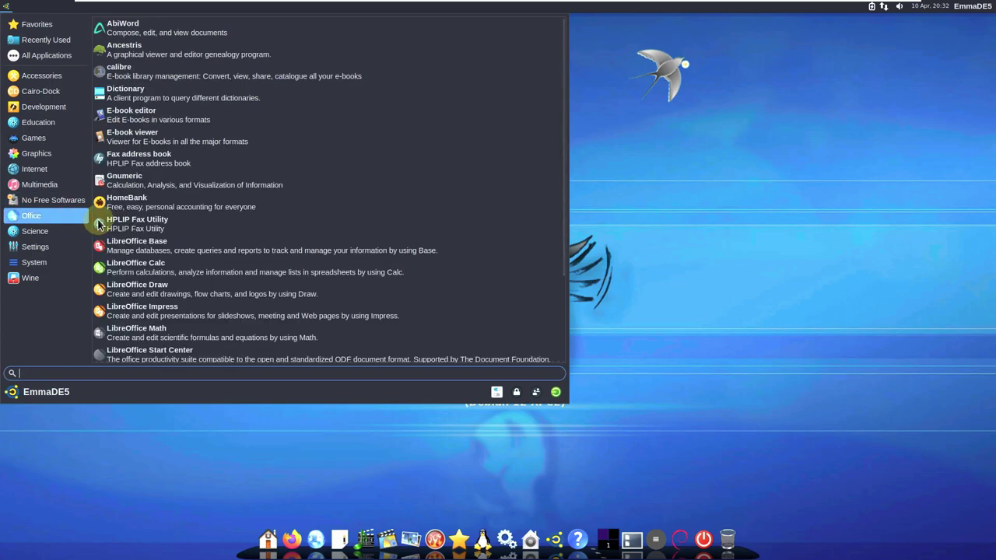
left_click_drag(562, 155, 567, 288)
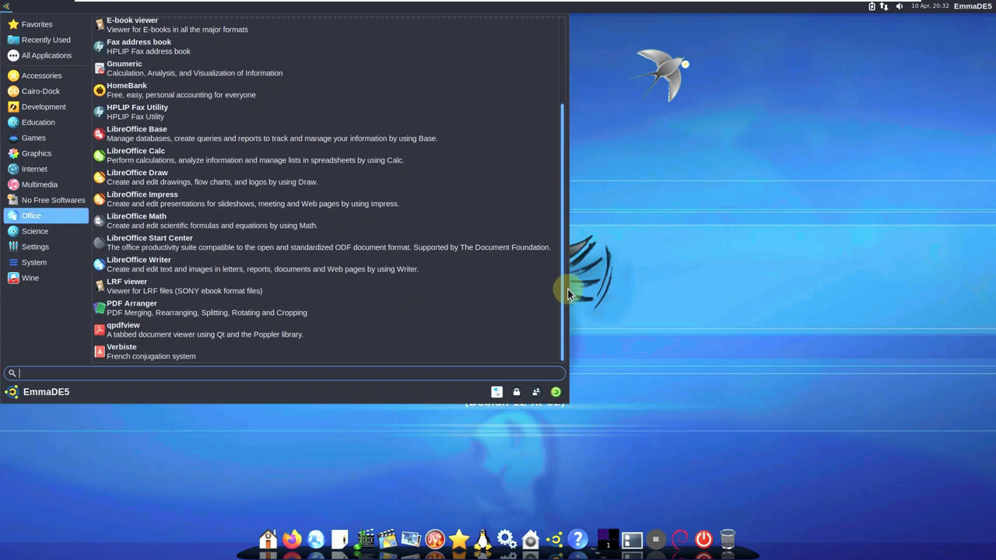
mouse_move(64, 229)
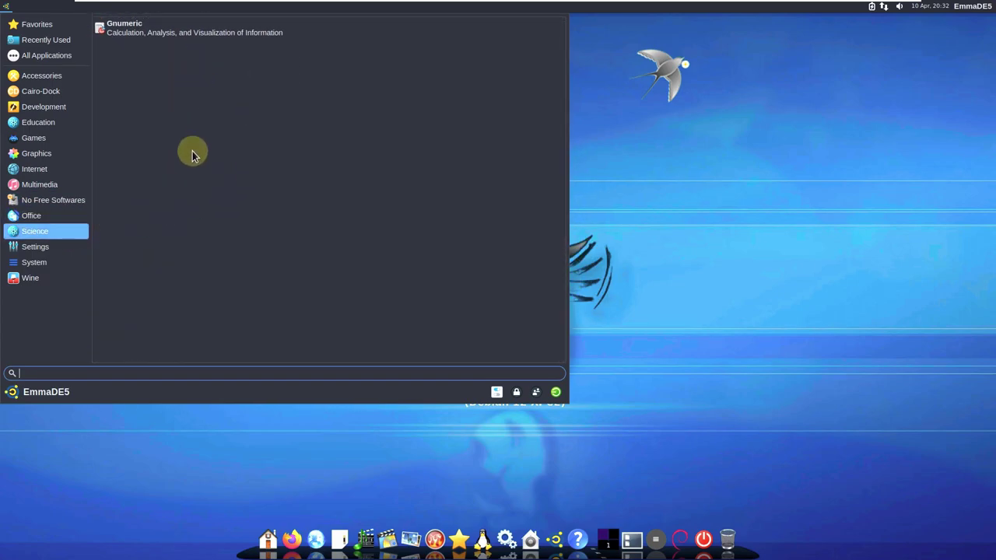
mouse_move(55, 247)
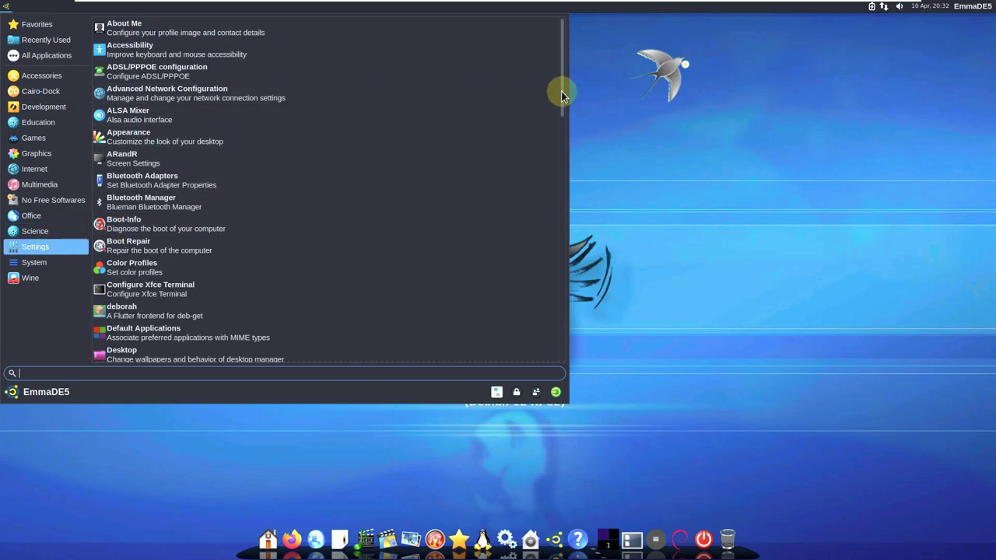
left_click_drag(562, 91, 565, 353)
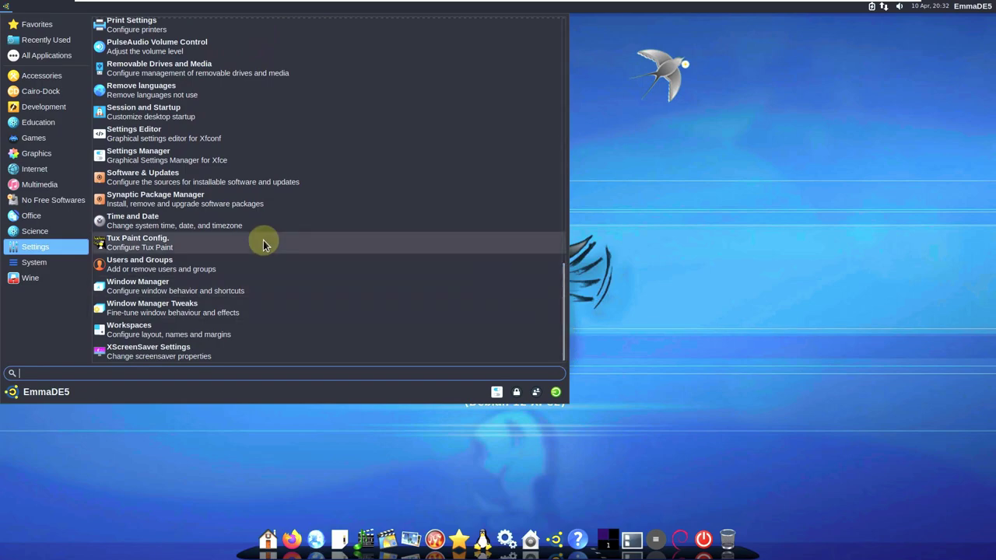
mouse_move(58, 261)
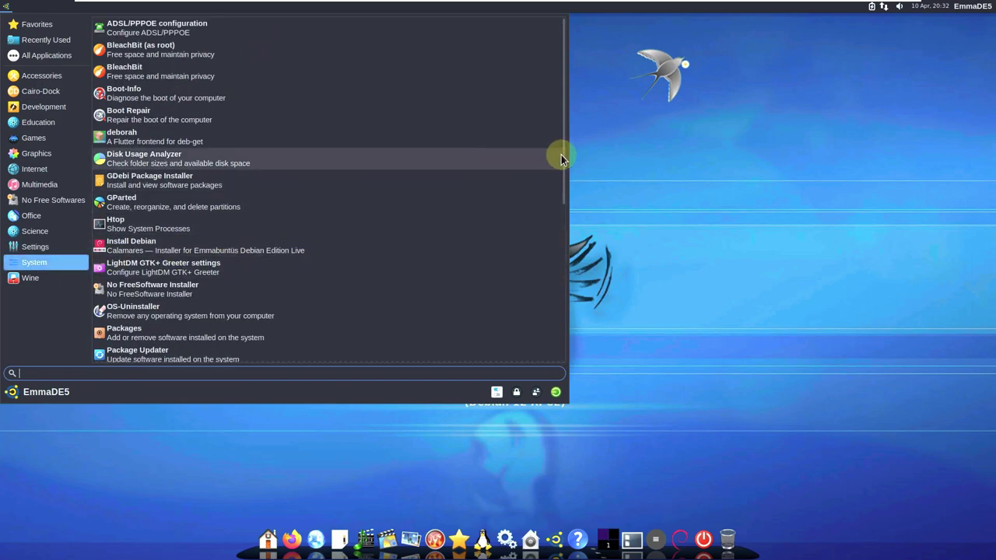
left_click_drag(561, 156, 562, 340)
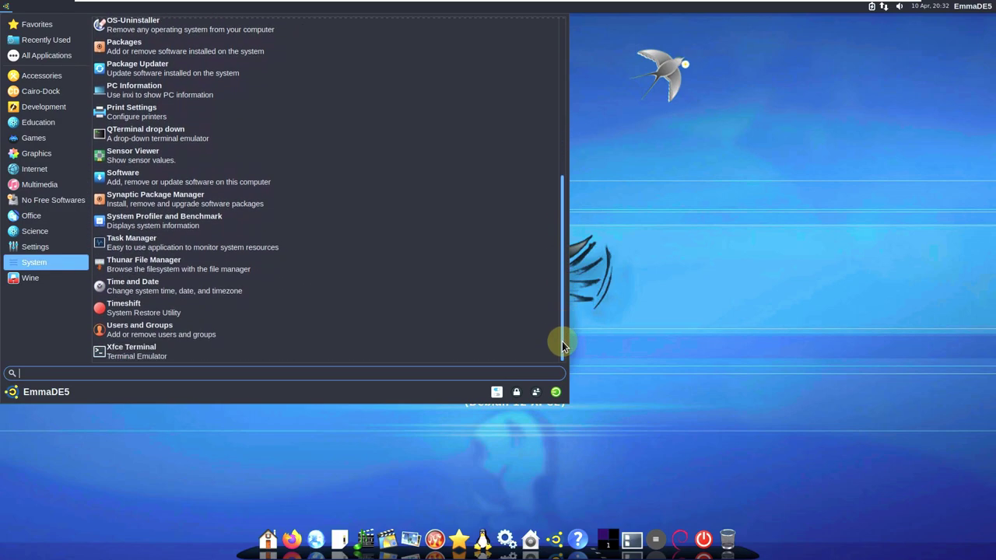
mouse_move(82, 277)
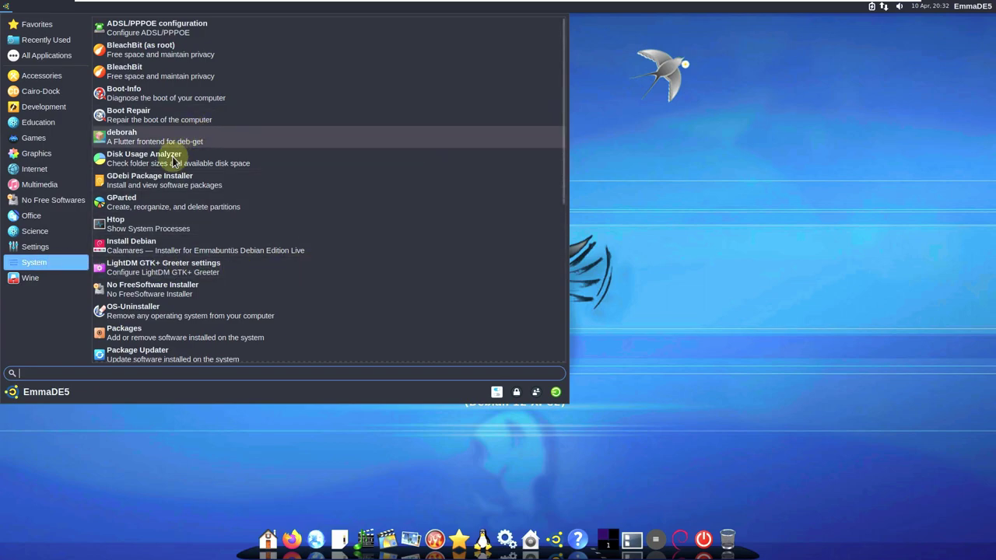
mouse_move(62, 72)
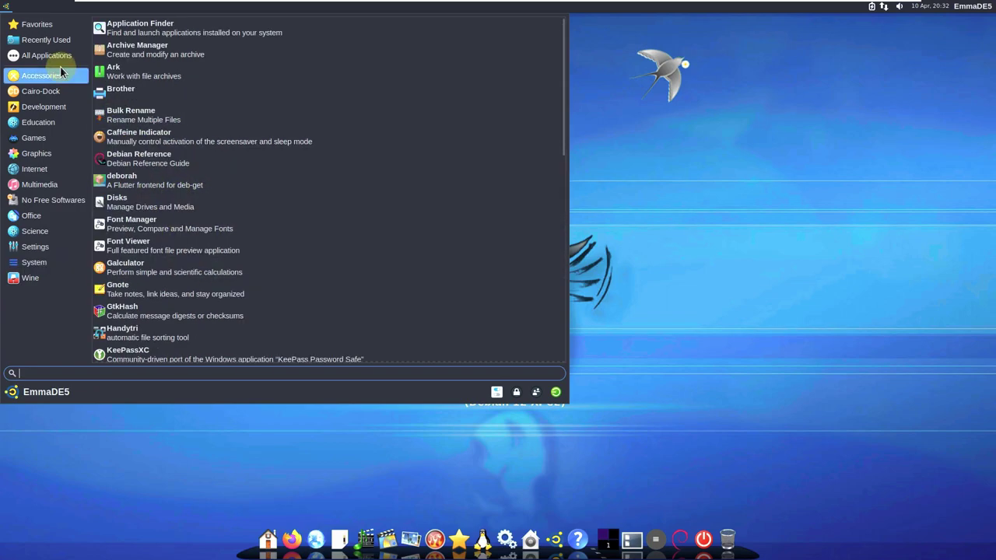
mouse_move(49, 56)
left_click(318, 100)
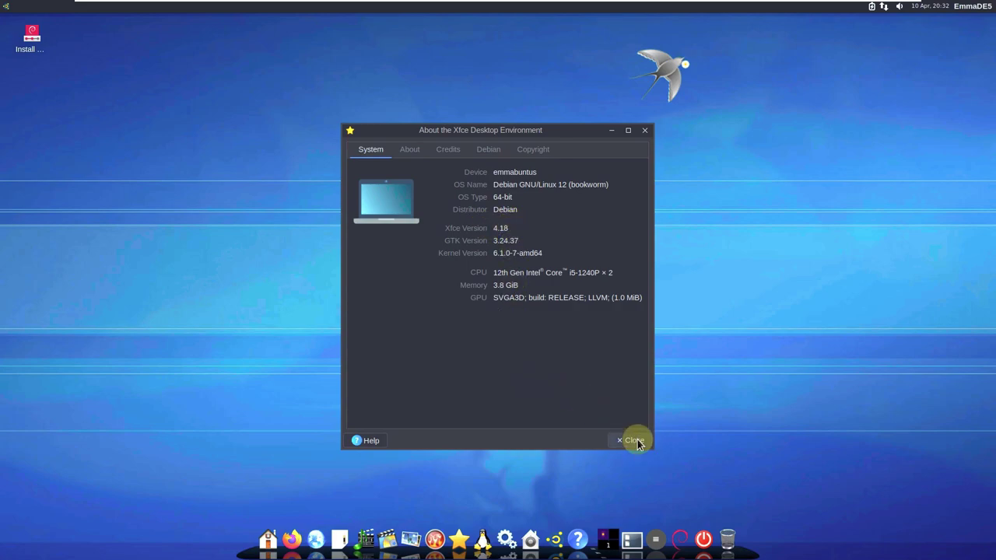
left_click(636, 440)
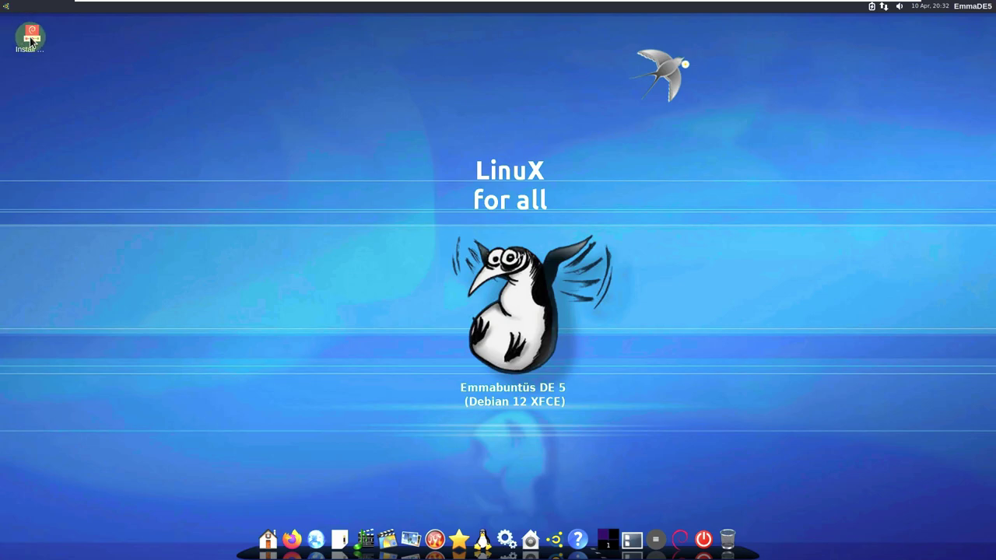
Launch the Install Debian desktop launcher and choose Classic installation.
mouse_move(31, 41)
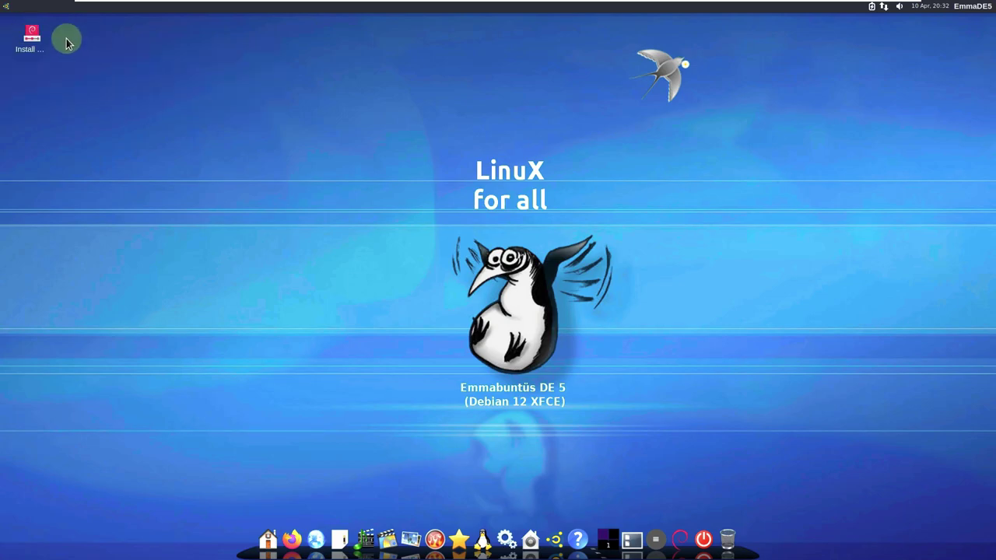
left_click(41, 38)
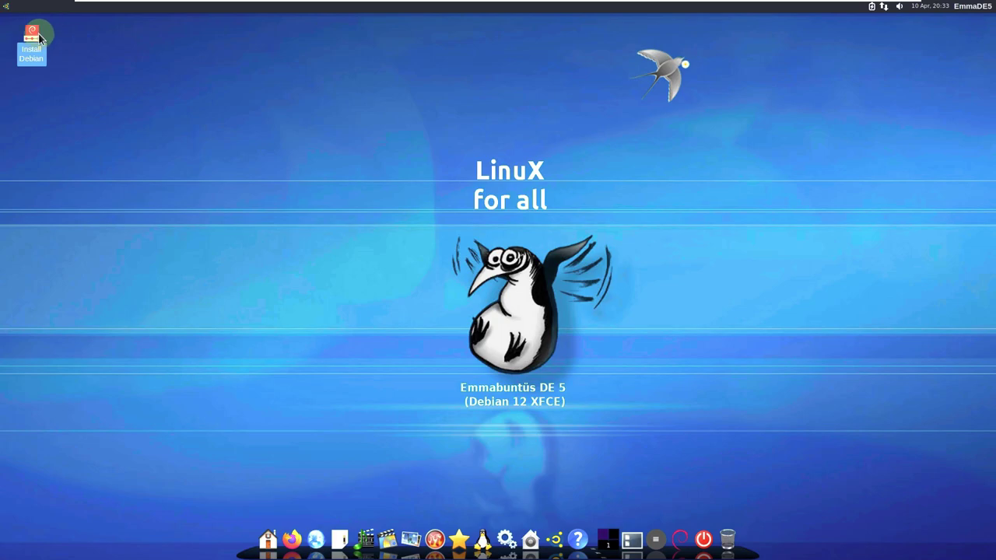
double_click(33, 39)
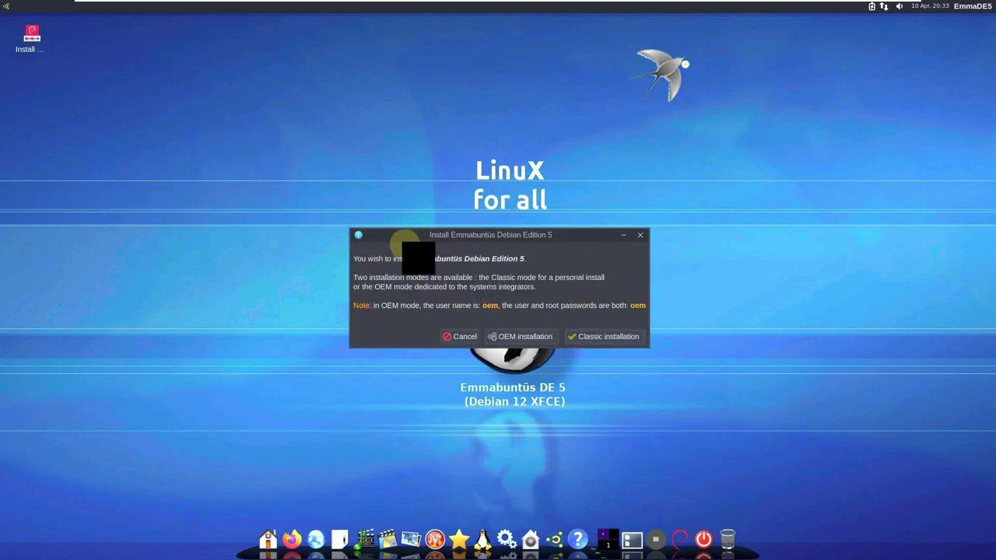
left_click(586, 335)
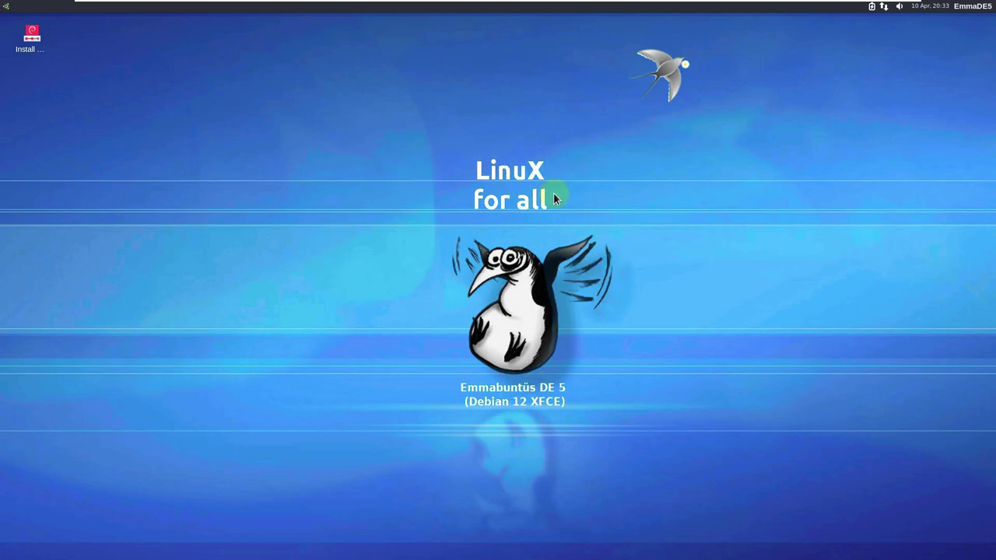
left_click(964, 8)
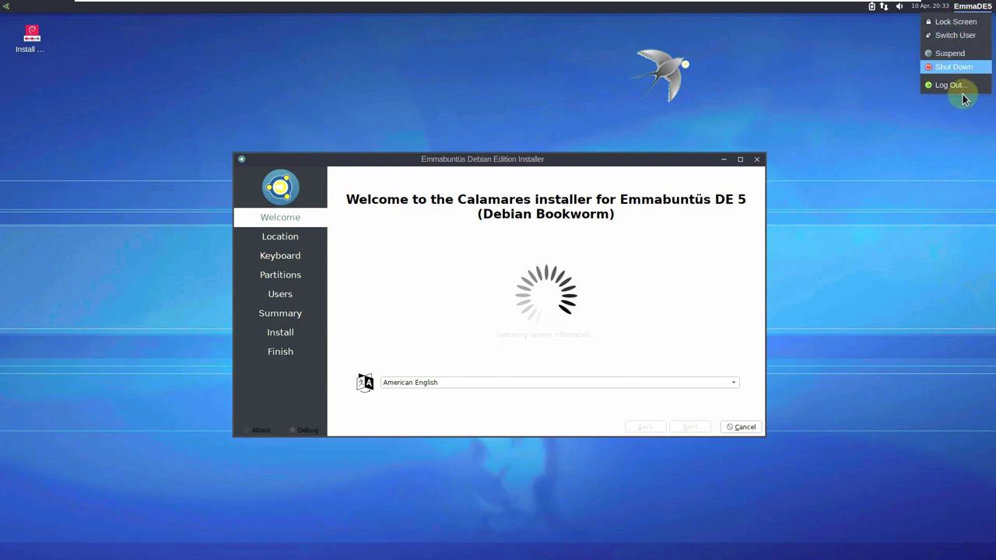
Inspect the panel's session options, April 2023 calendar, volume, network and power menus.
left_click(967, 101)
left_click(927, 8)
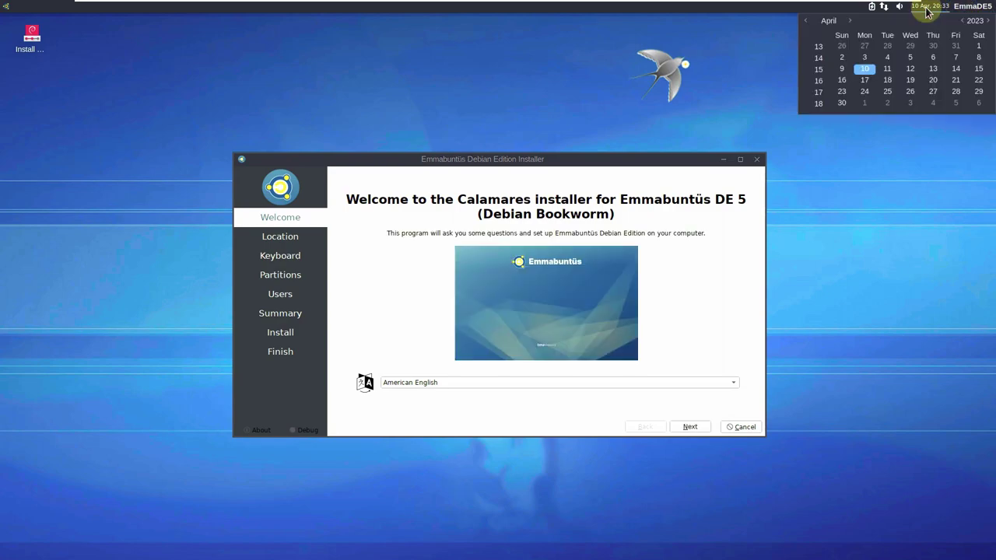
left_click(928, 9)
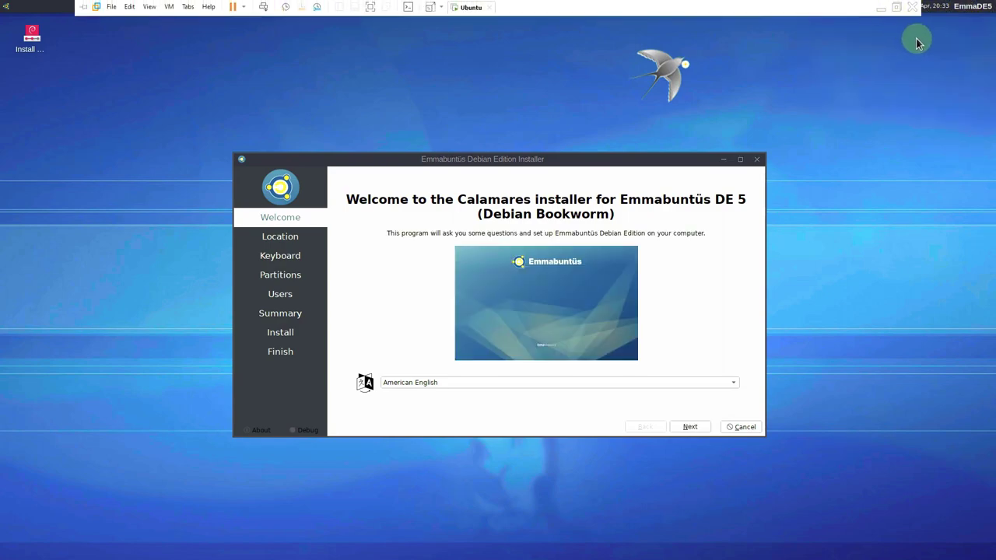
left_click(900, 5)
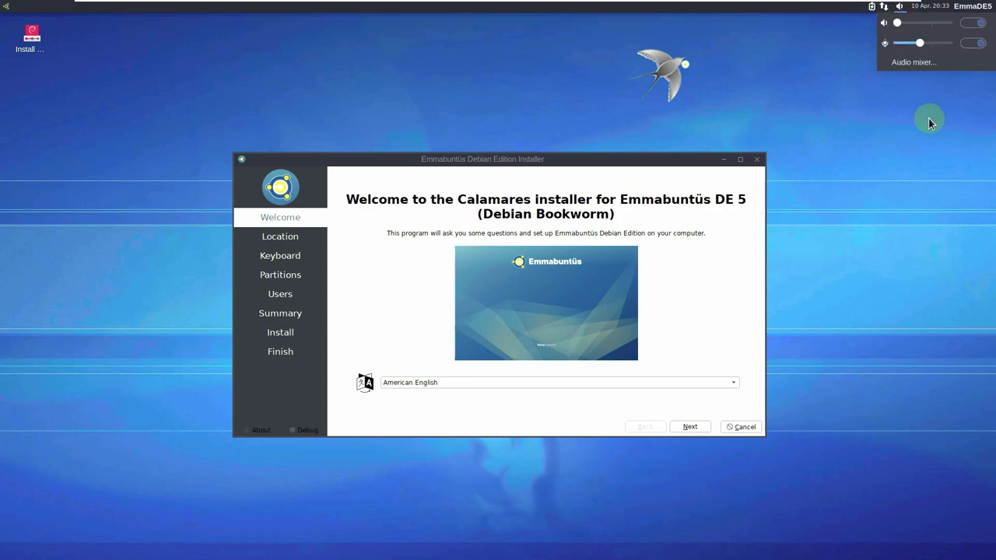
left_click(900, 5)
left_click(885, 7)
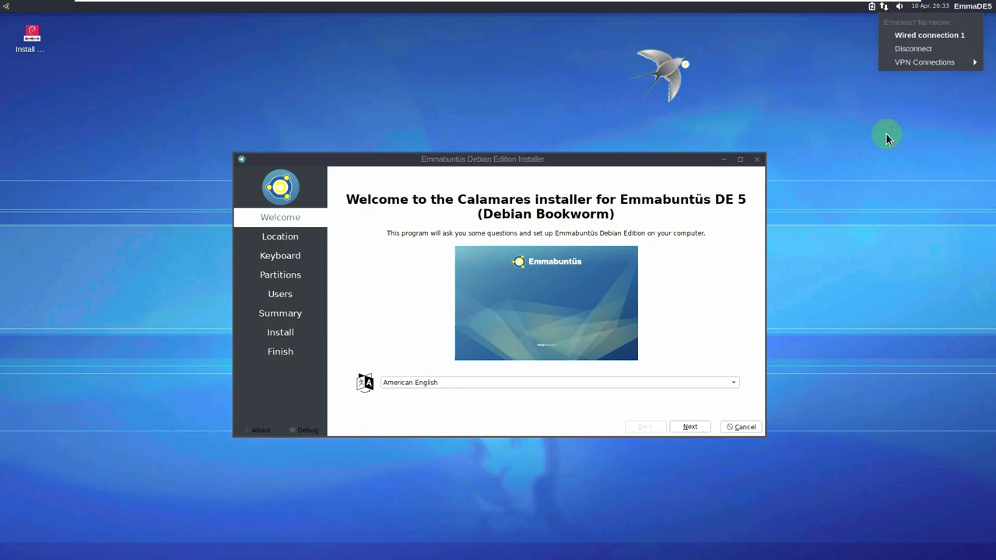
left_click(872, 33)
left_click(872, 7)
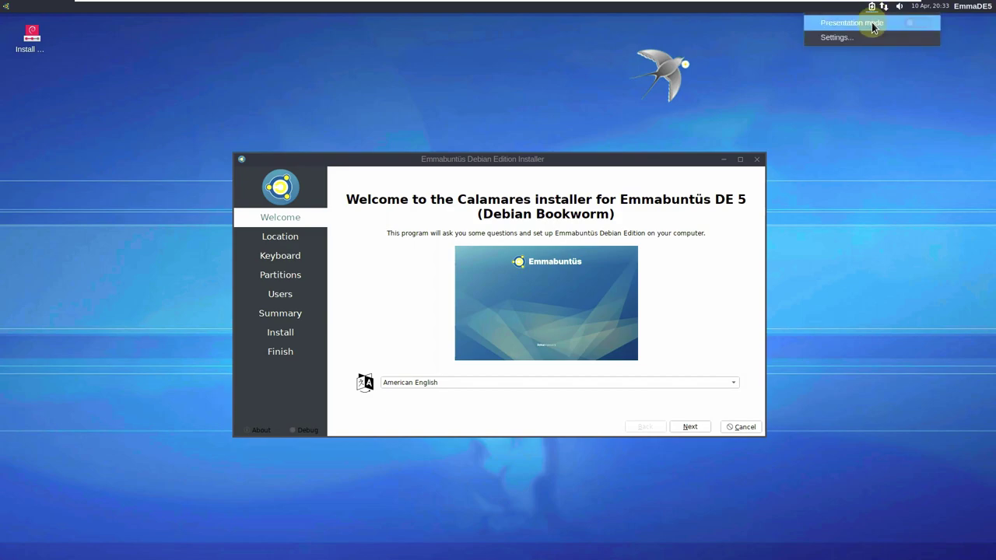
left_click(842, 187)
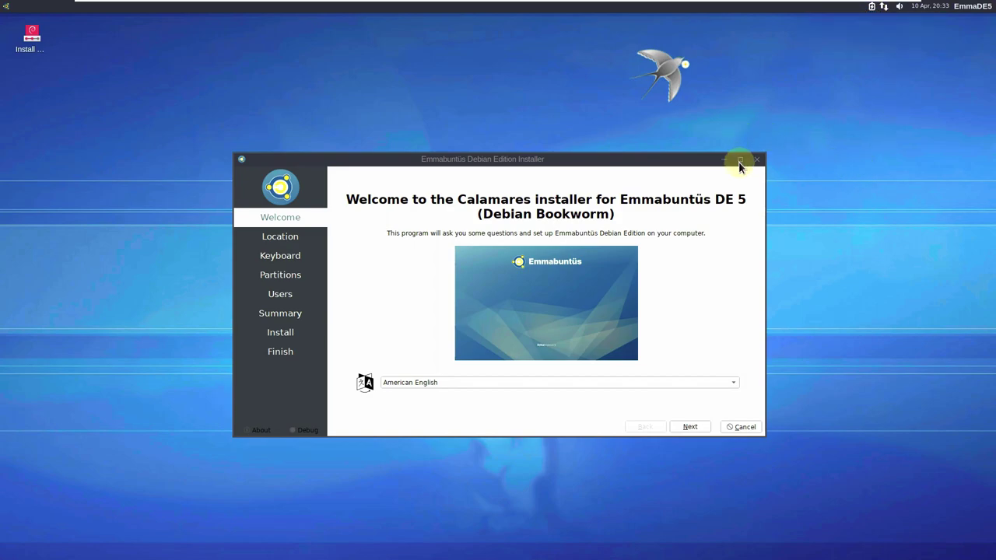
Maximize the installer, view its version info, and continue with American English.
left_click(739, 161)
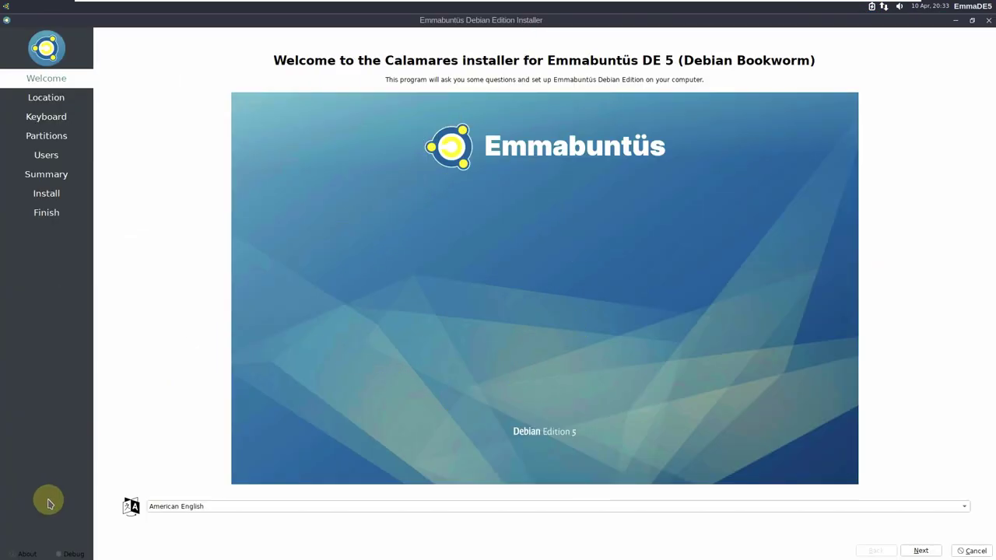
left_click(28, 553)
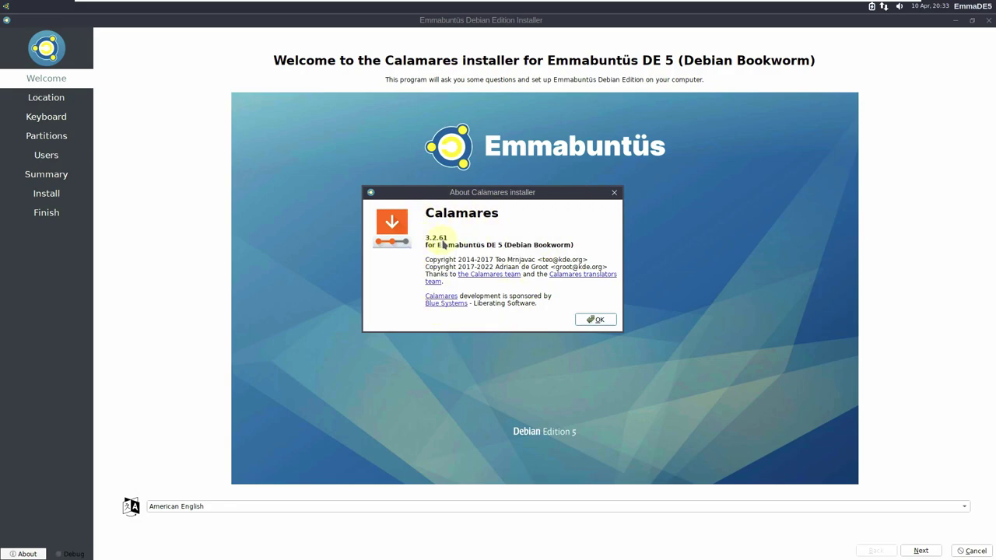
left_click(598, 319)
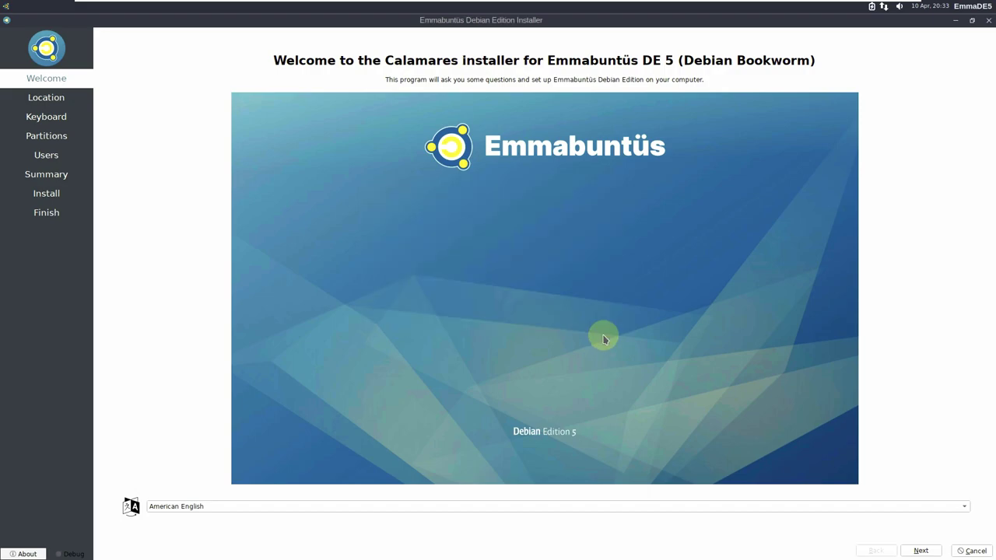
left_click(544, 507)
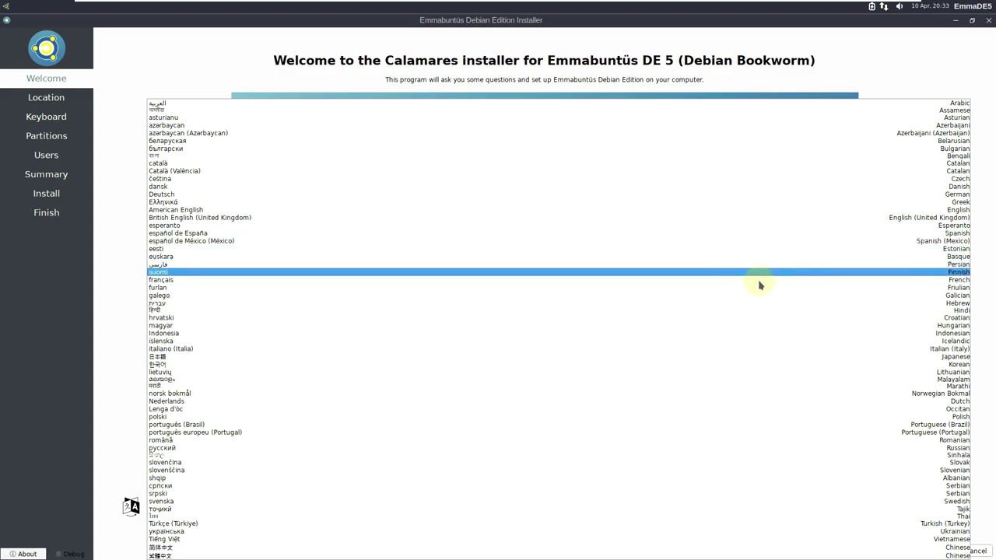
left_click(112, 250)
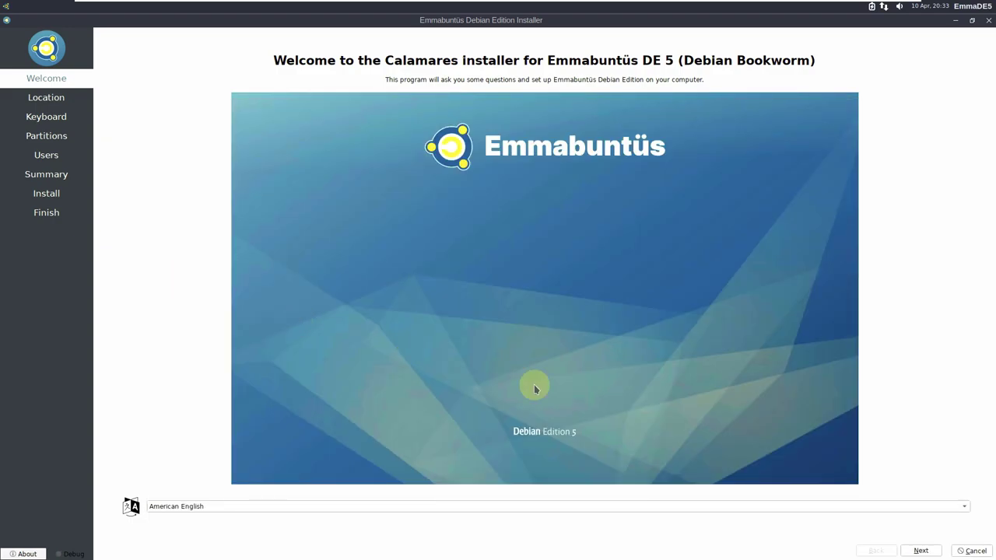
left_click(934, 550)
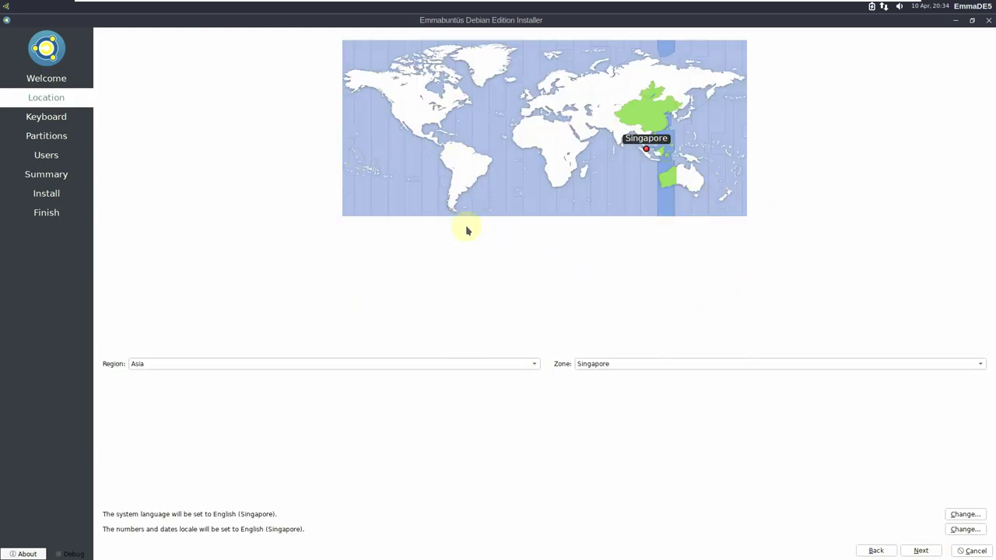
Set the time zone to America / Los Angeles on the world map.
left_click(392, 111)
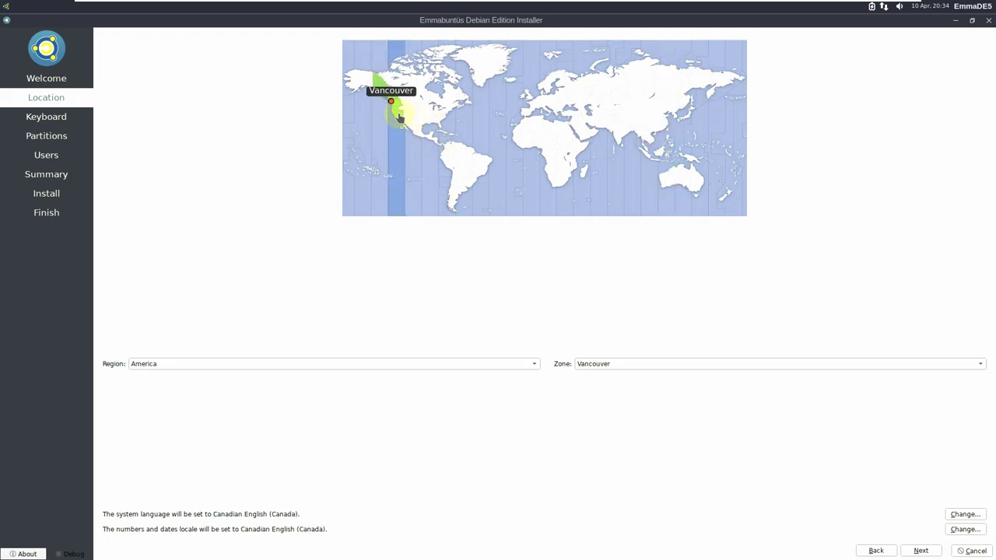
left_click(394, 116)
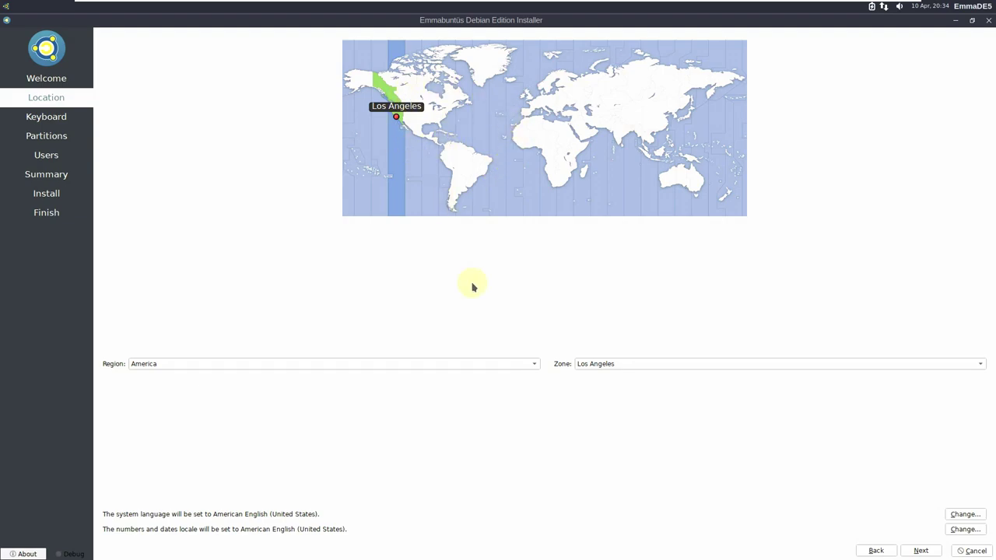
left_click(505, 367)
left_click(676, 377)
left_click(670, 367)
left_click(539, 406)
Review the language and number/date locale options unchanged, then go to Keyboard.
left_click(970, 518)
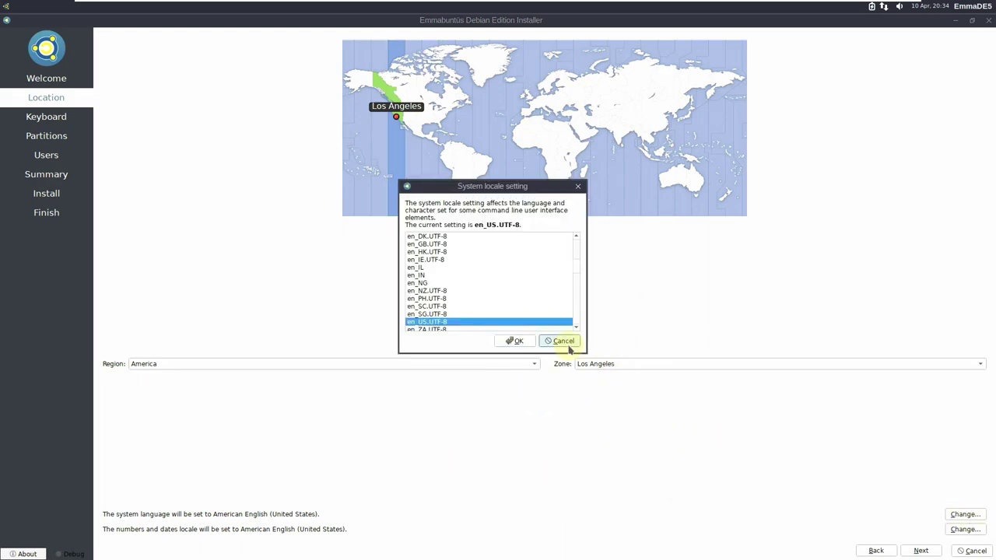
left_click(566, 344)
left_click(976, 533)
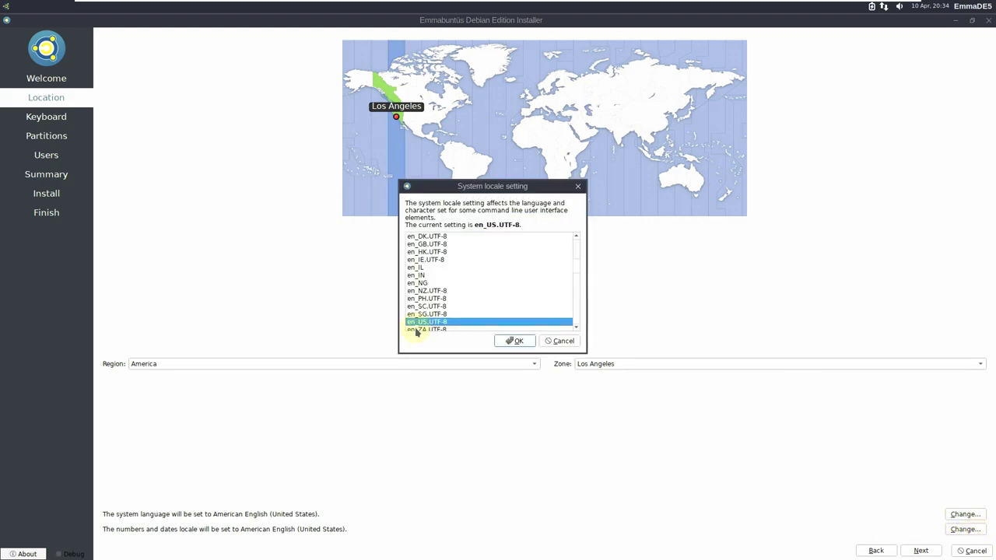
left_click(563, 342)
left_click(920, 551)
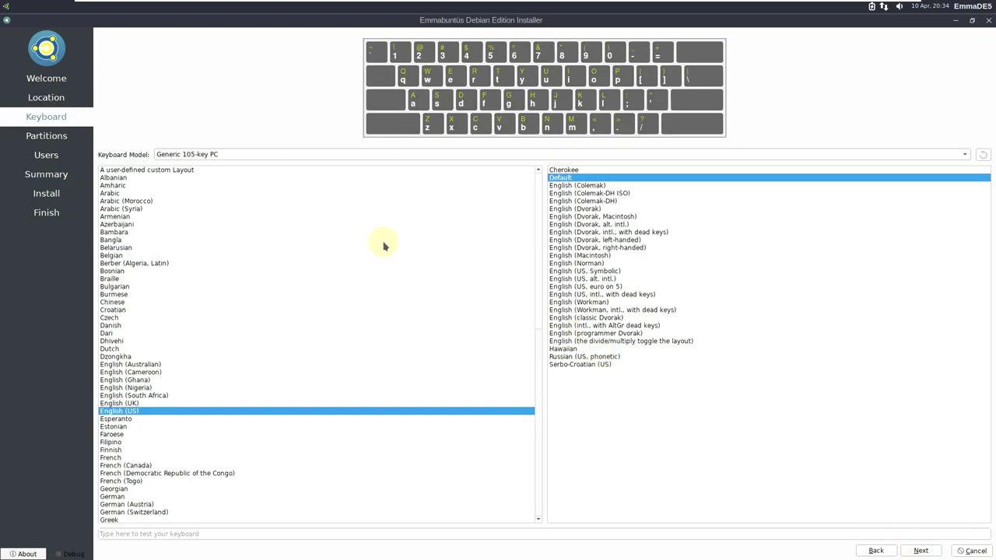
Keep the Generic 105-key PC model with English (US) Default layout and go to Partitions.
left_click(246, 154)
scroll(303, 155, "up", 4)
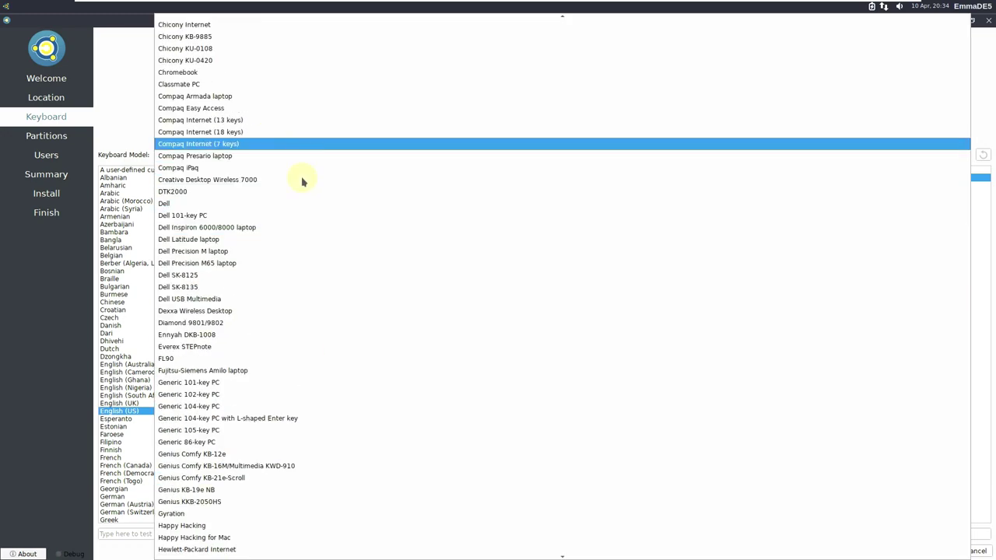
scroll(313, 196, "up", 3)
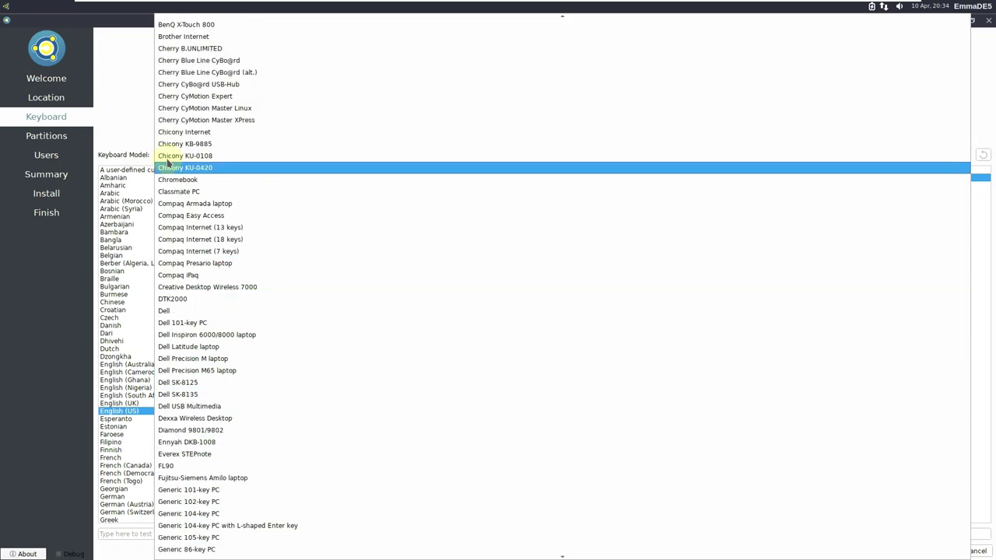
left_click(130, 131)
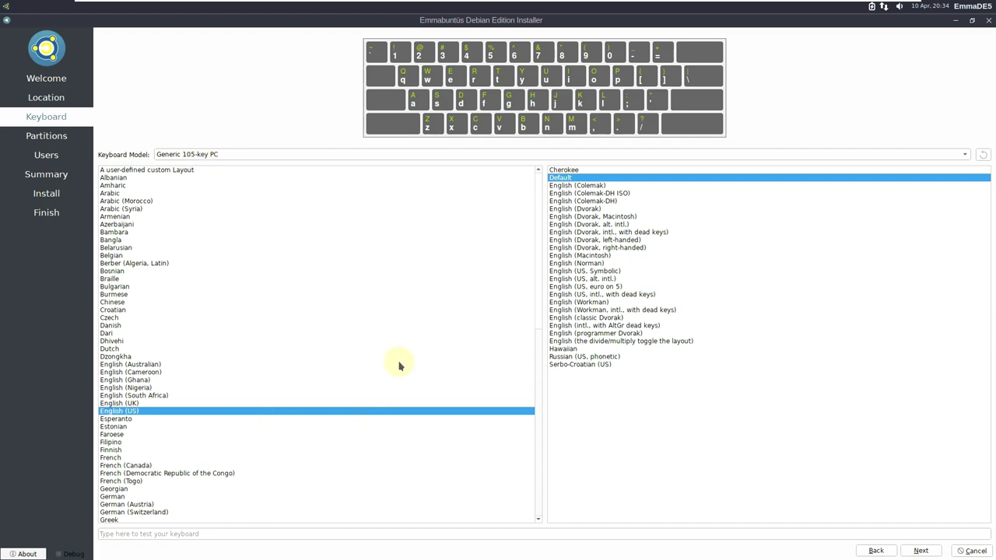
scroll(541, 311, "down", 14)
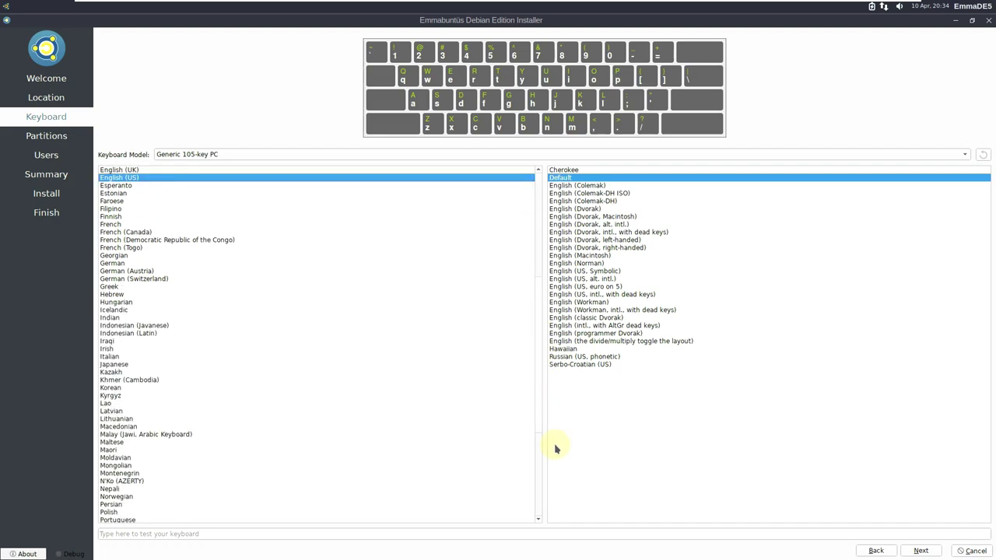
scroll(436, 366, "up", 13)
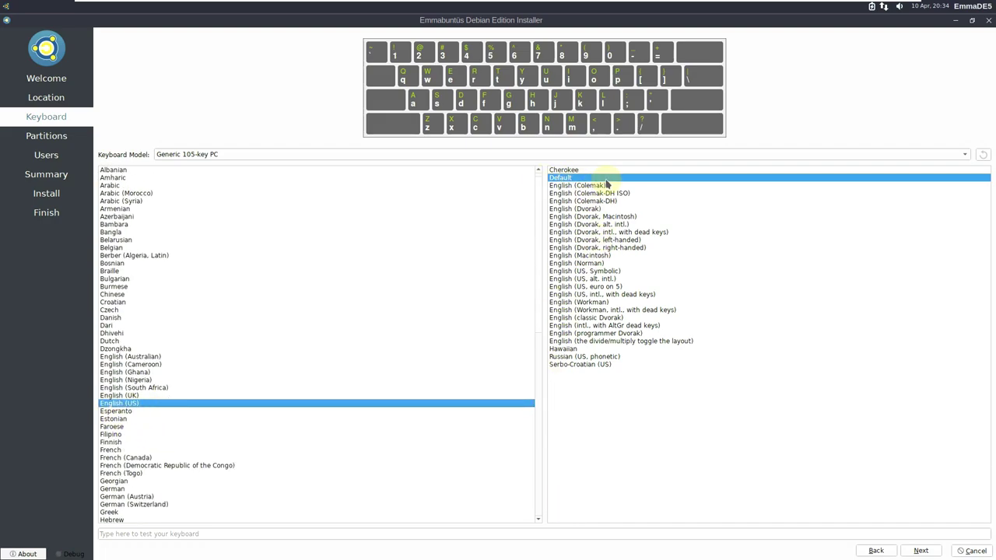
left_click(920, 551)
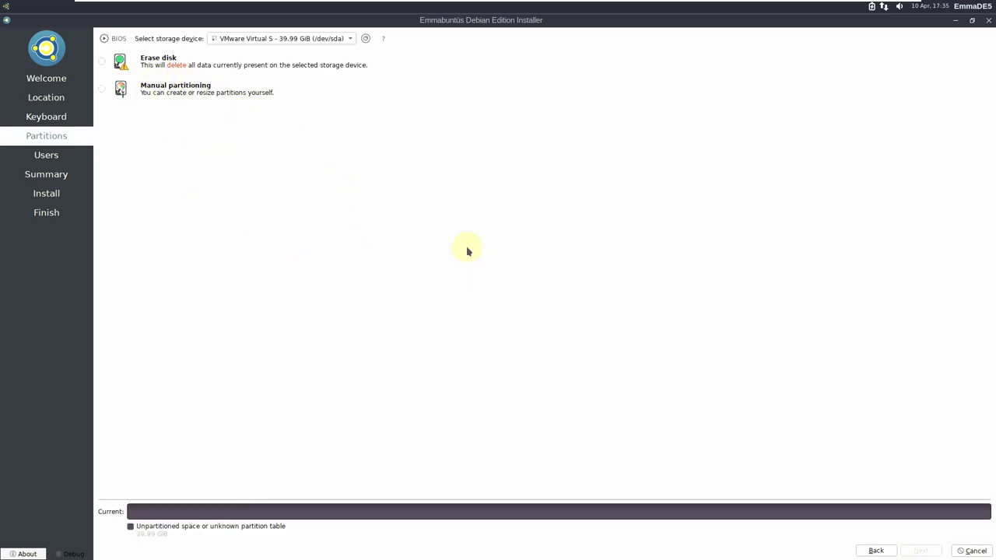
Confirm the 39.99 GiB VMware disk as the installation target.
left_click(295, 42)
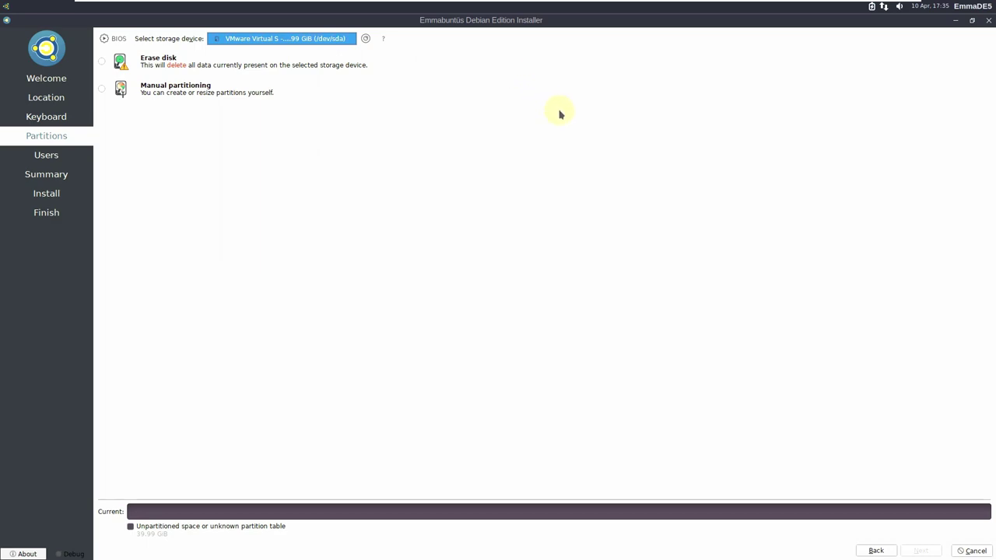
left_click(557, 114)
left_click(284, 45)
left_click(280, 44)
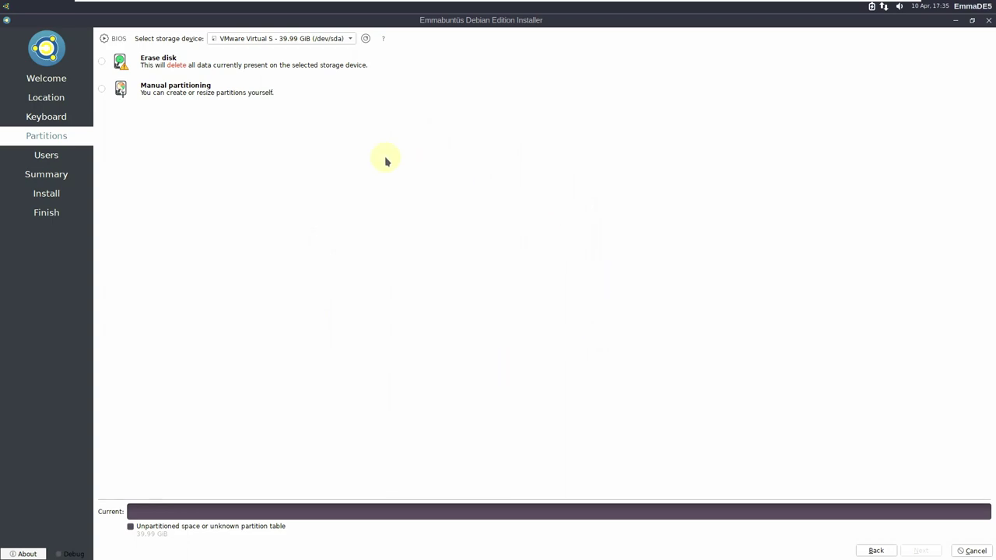
Try Erase disk with swap (no hibernate), then switch to Manual partitioning.
left_click(102, 61)
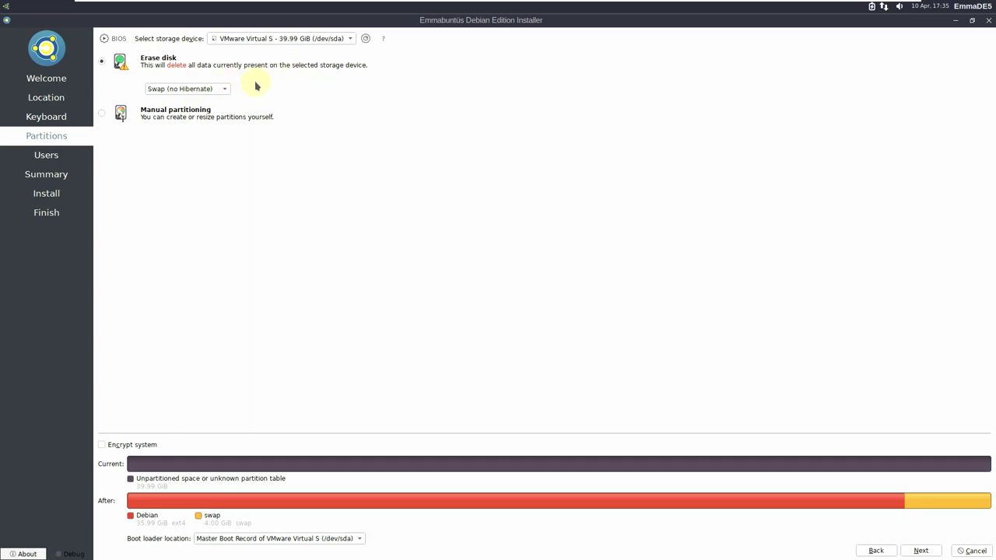
left_click(215, 88)
left_click(320, 98)
left_click(101, 113)
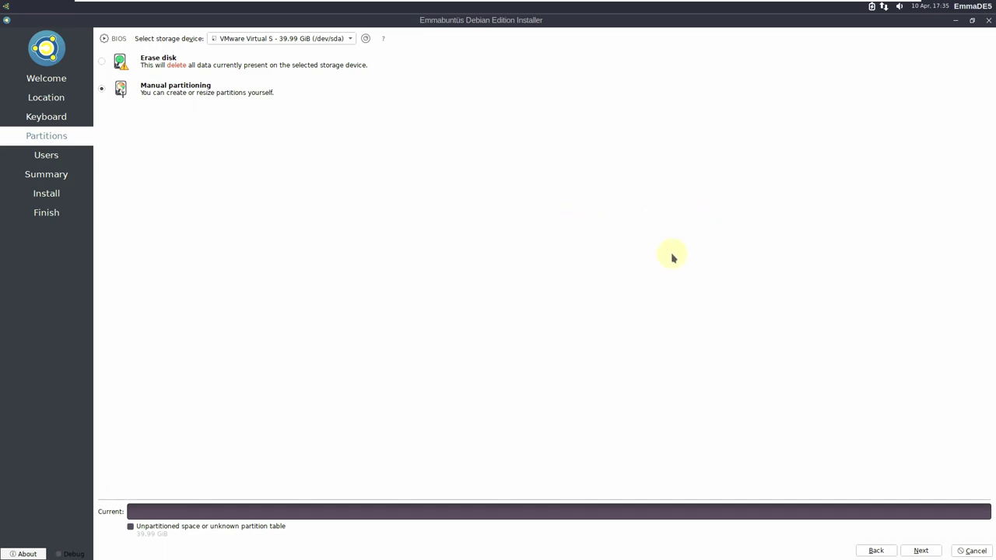
Return to Erase disk with swap (no hibernate) and leave system encryption turned off.
left_click(102, 64)
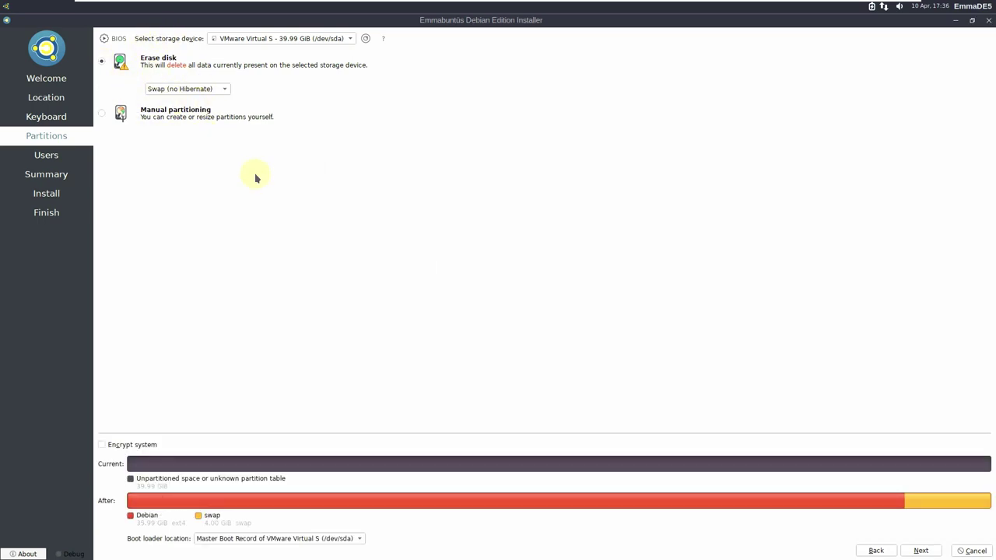
left_click(220, 89)
left_click(367, 108)
left_click(121, 446)
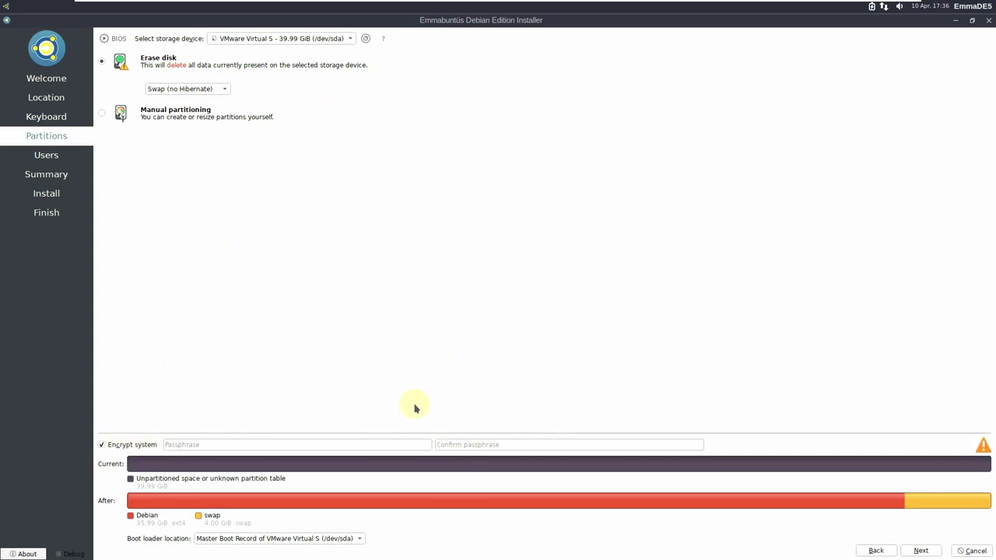
left_click(290, 445)
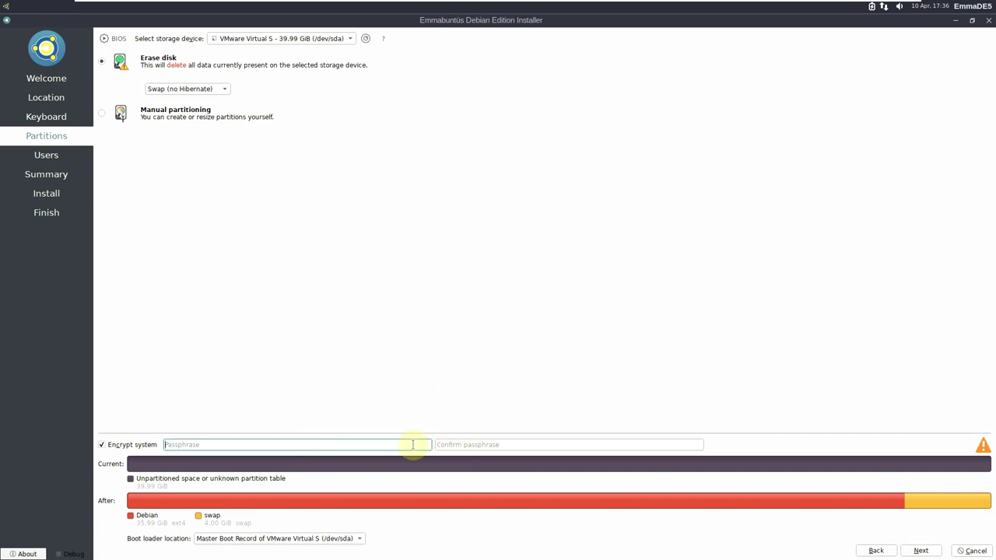
left_click(379, 357)
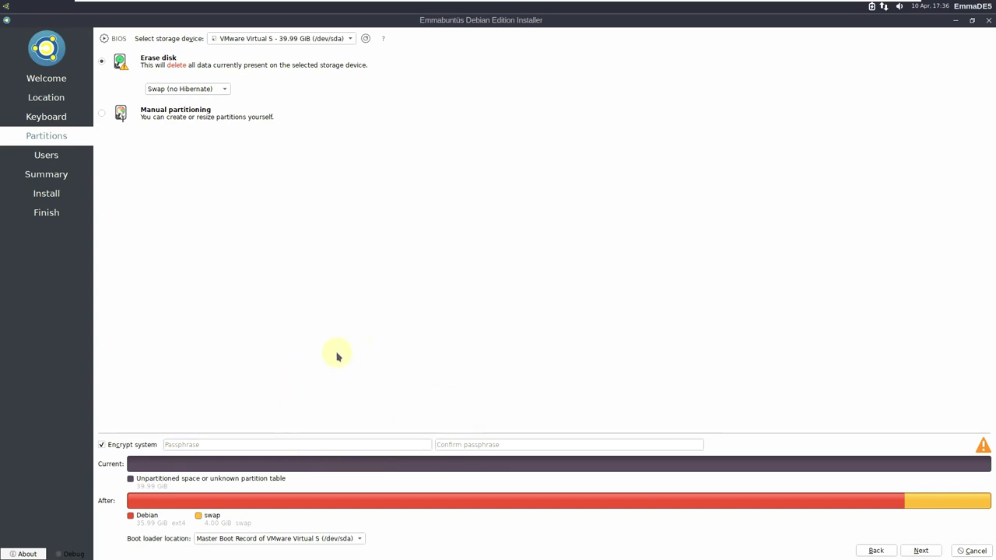
left_click(140, 444)
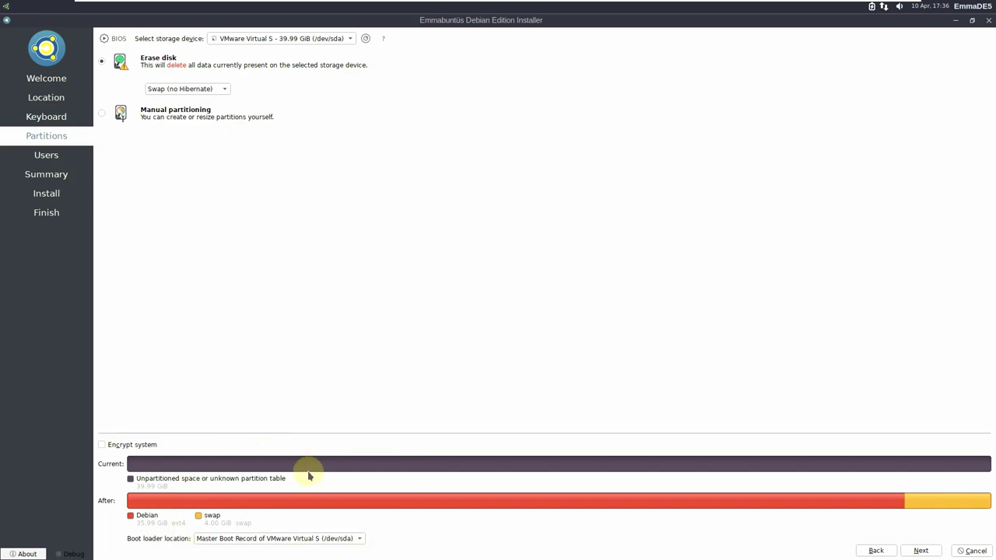
Keep the boot loader on the Master Boot Record and continue to Users.
left_click(362, 540)
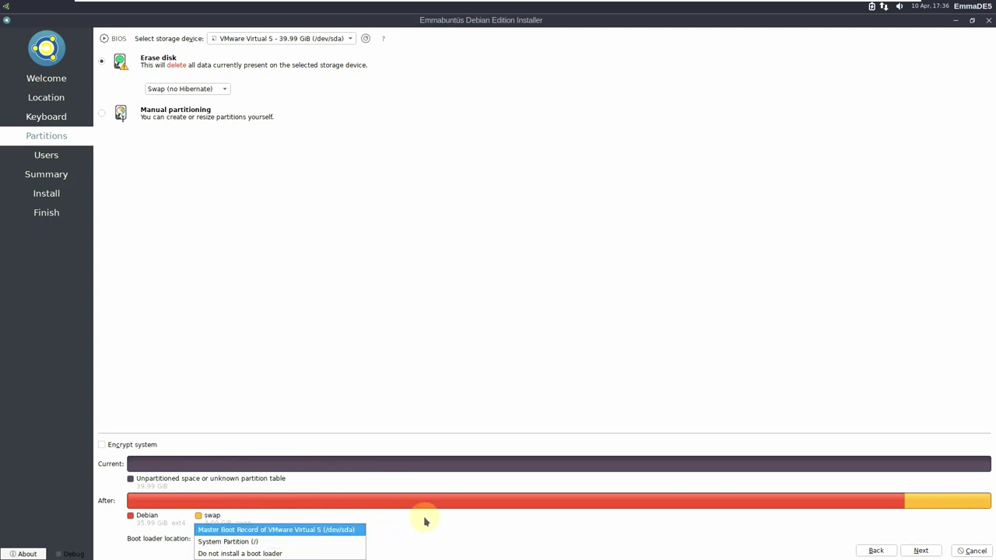
left_click(397, 531)
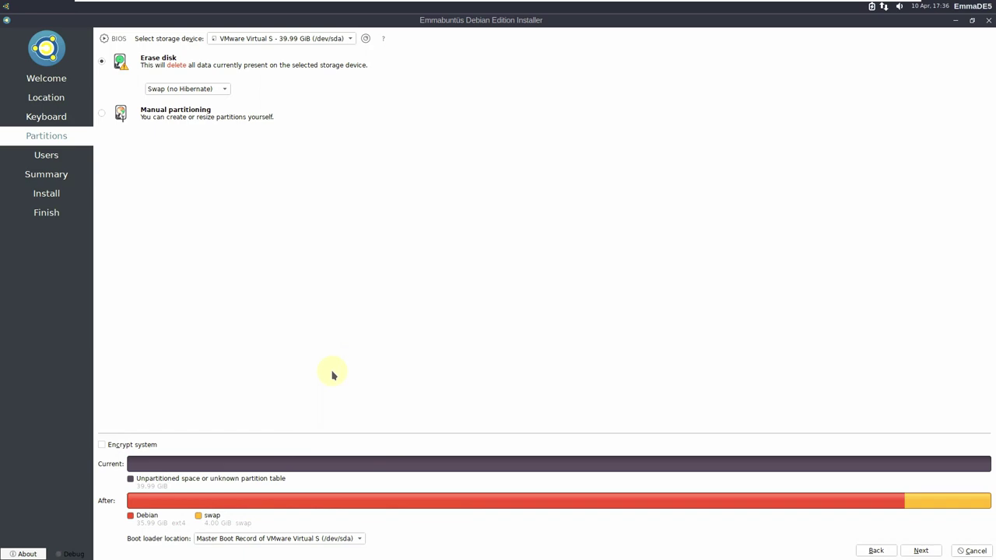
left_click(922, 550)
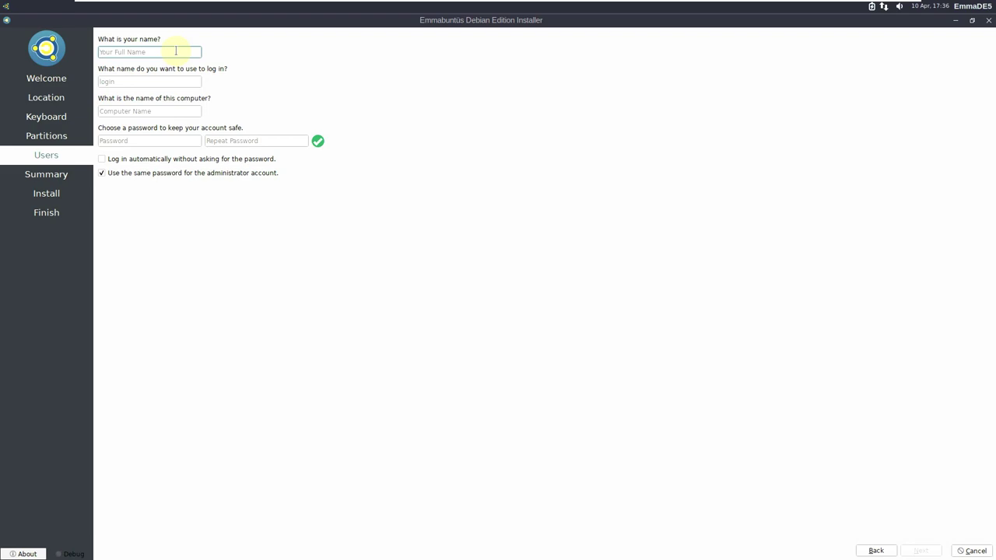
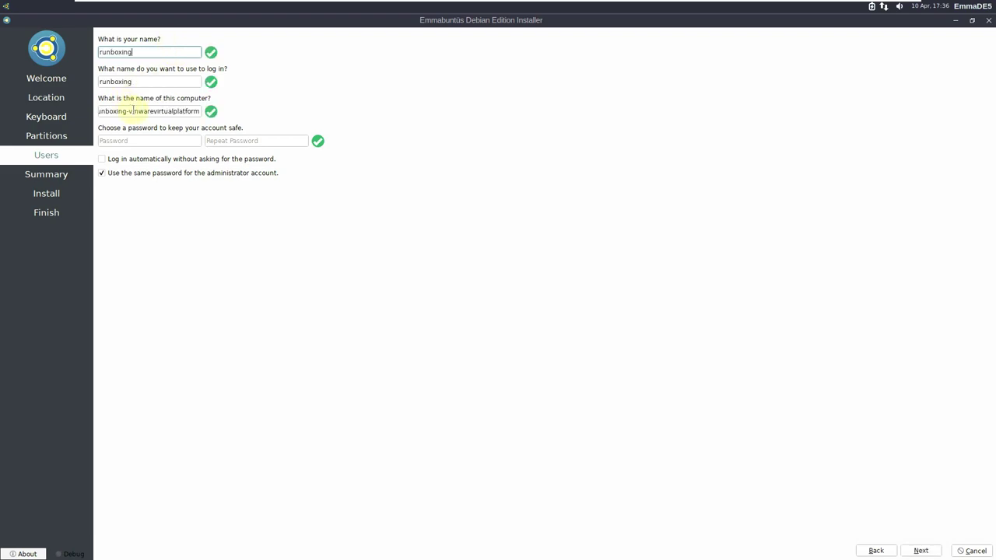
Enter the user's name, strip -vmwarevirtualplatform from the computer name, and enter the password twice.
left_click_drag(128, 111, 260, 120)
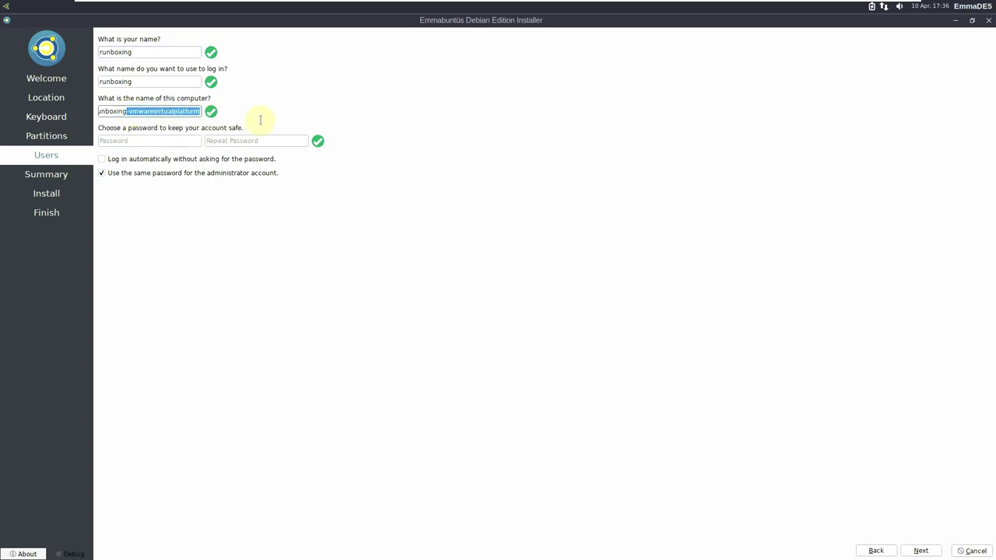
key("BackSpace")
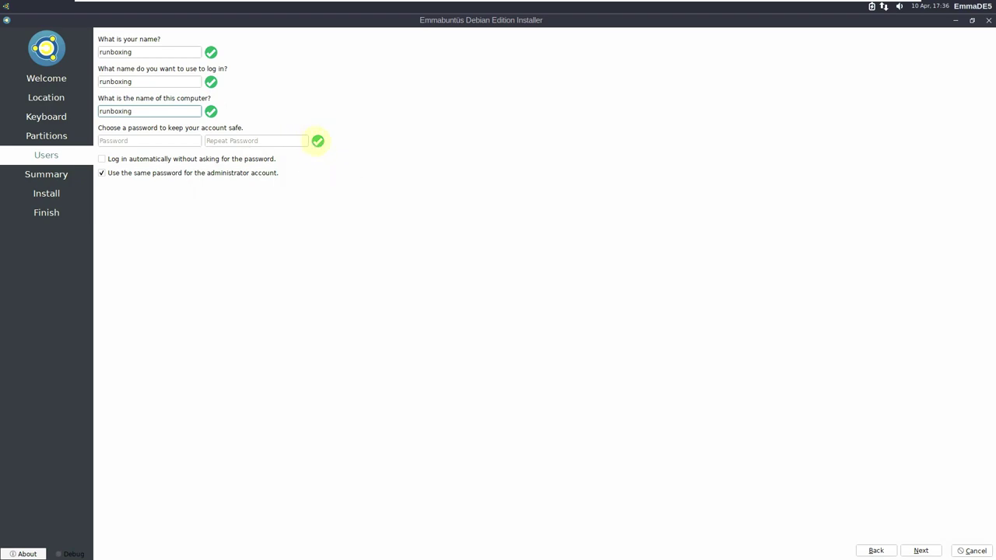
left_click(164, 140)
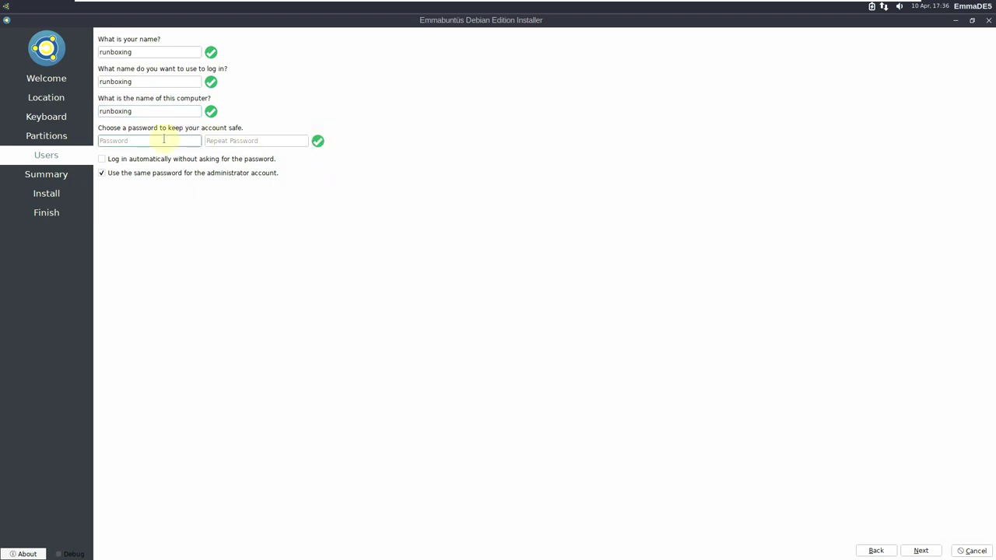
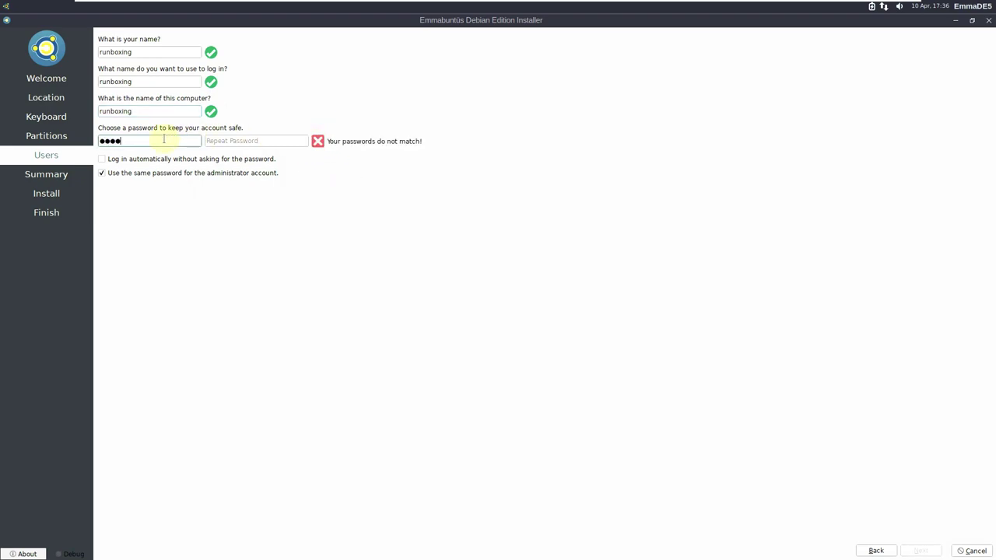
left_click(226, 144)
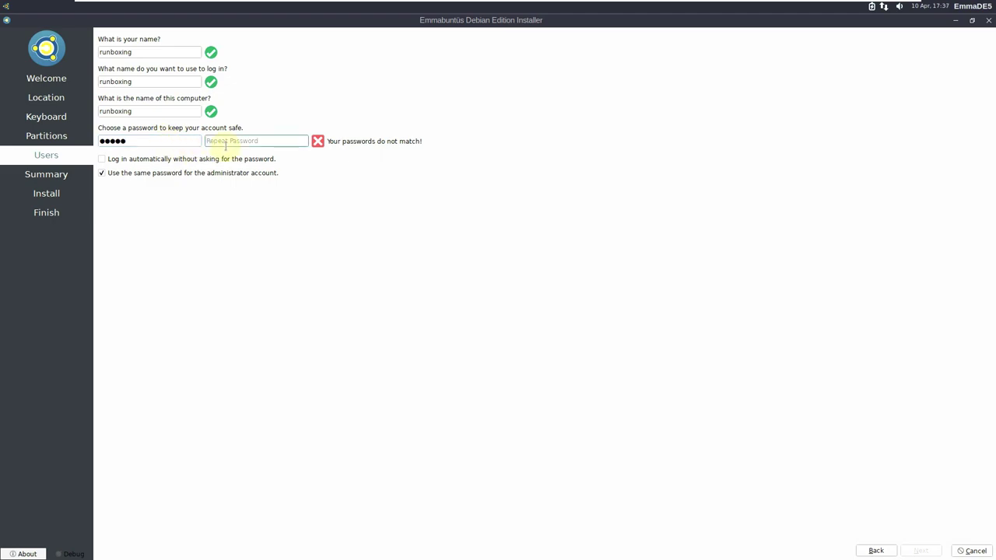
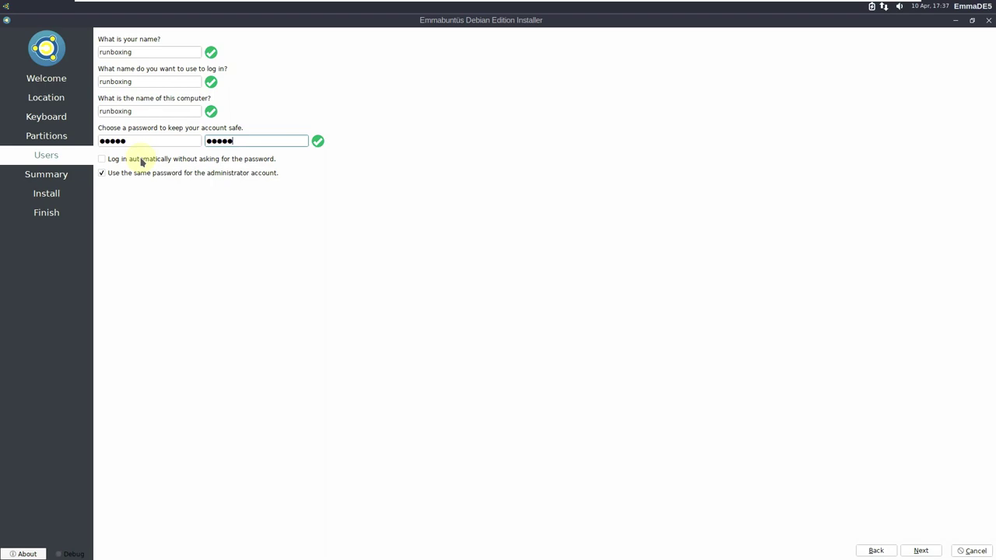
Enable automatic login and reuse the user password for the administrator.
left_click(141, 160)
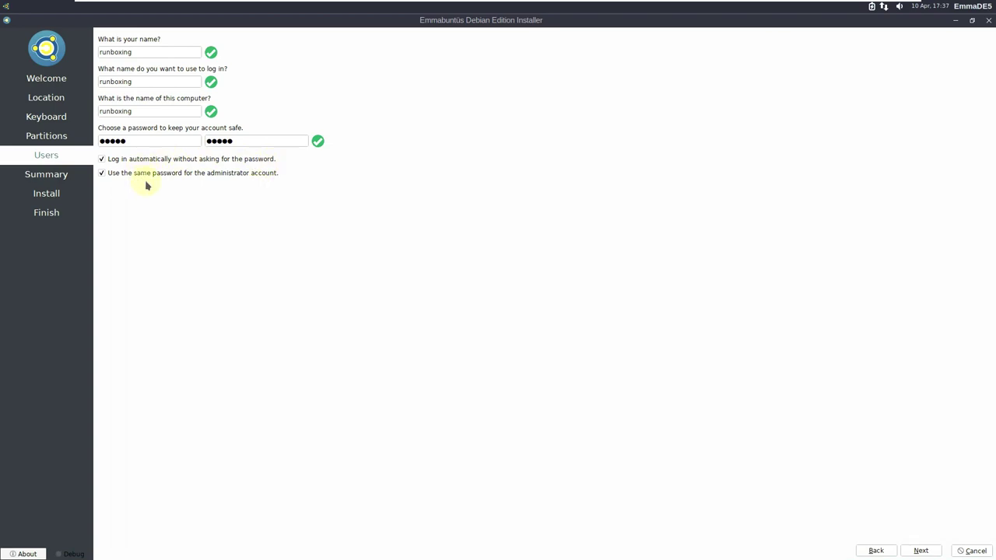
left_click(265, 174)
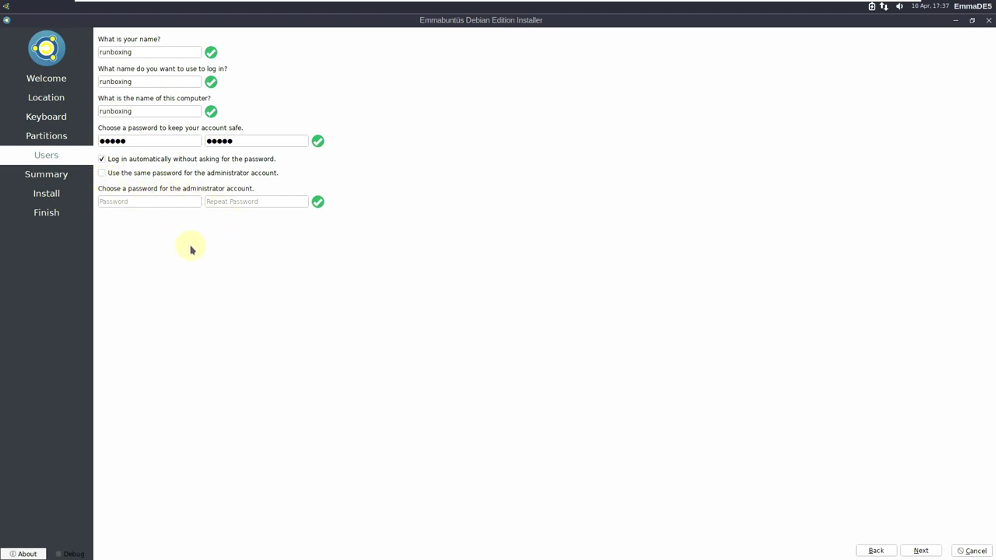
left_click(129, 175)
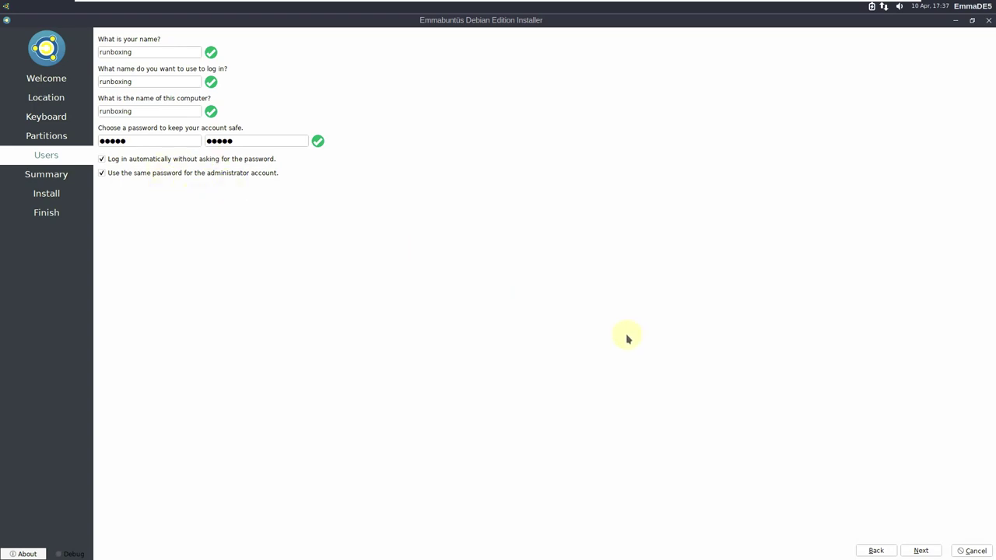
Review the installation Summary page, then close the installer to cancel.
left_click(920, 550)
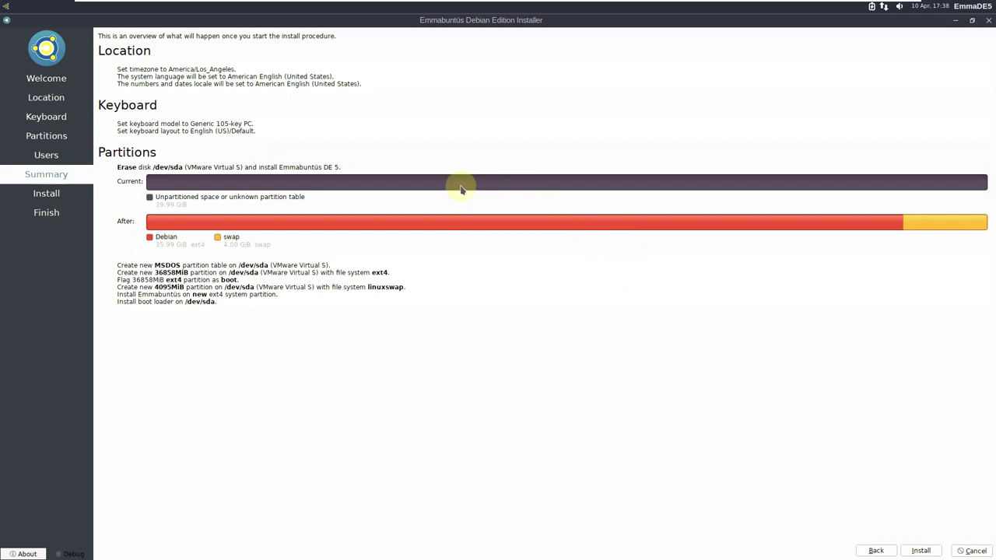
left_click(988, 20)
Confirm cancelling the installation and set the sunset-over-the-bay image as the desktop wallpaper.
left_click(527, 284)
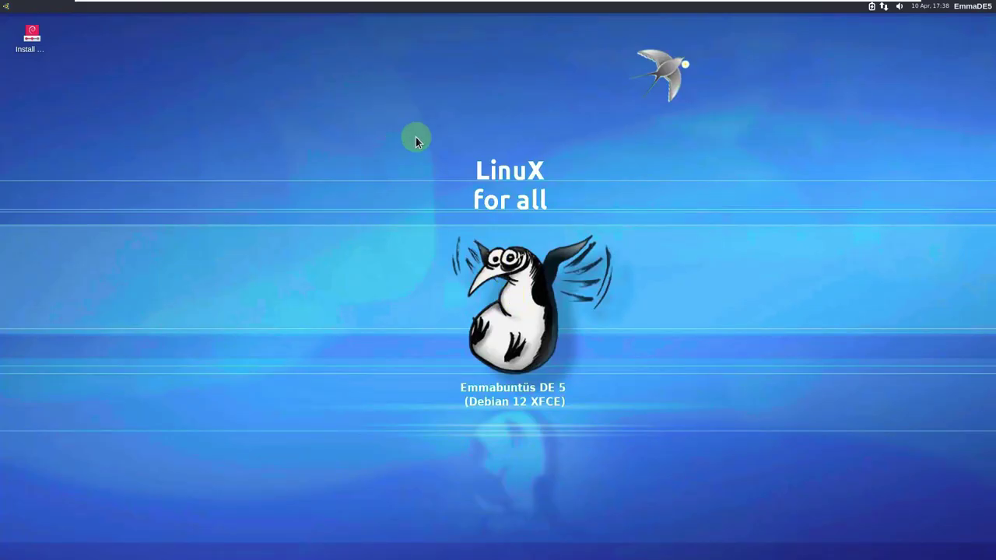
right_click(415, 137)
left_click(459, 335)
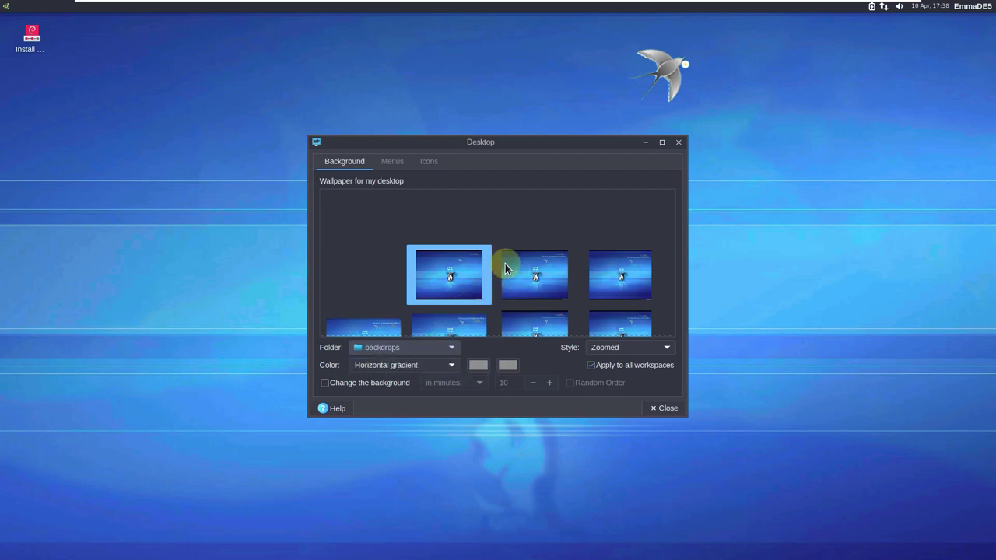
left_click_drag(673, 214, 674, 340)
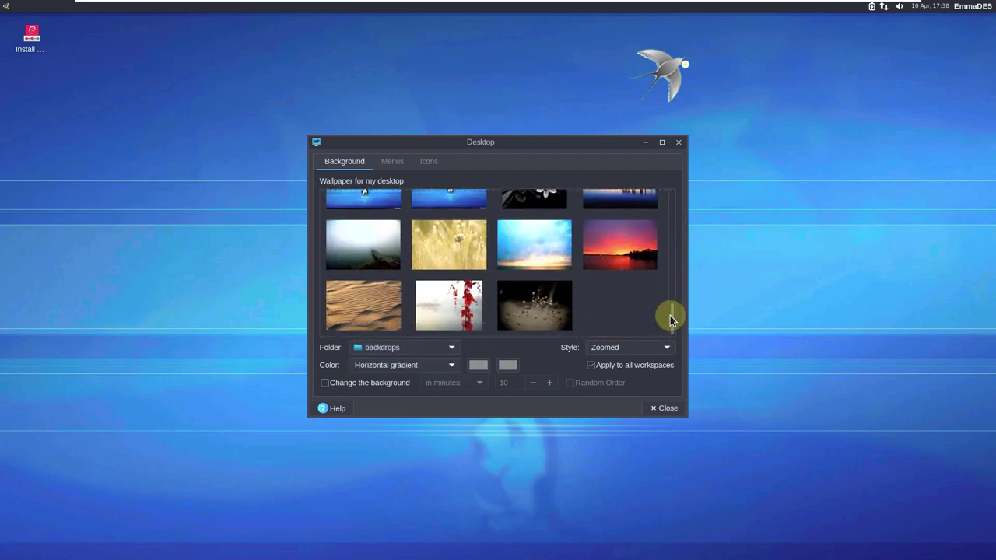
left_click(594, 263)
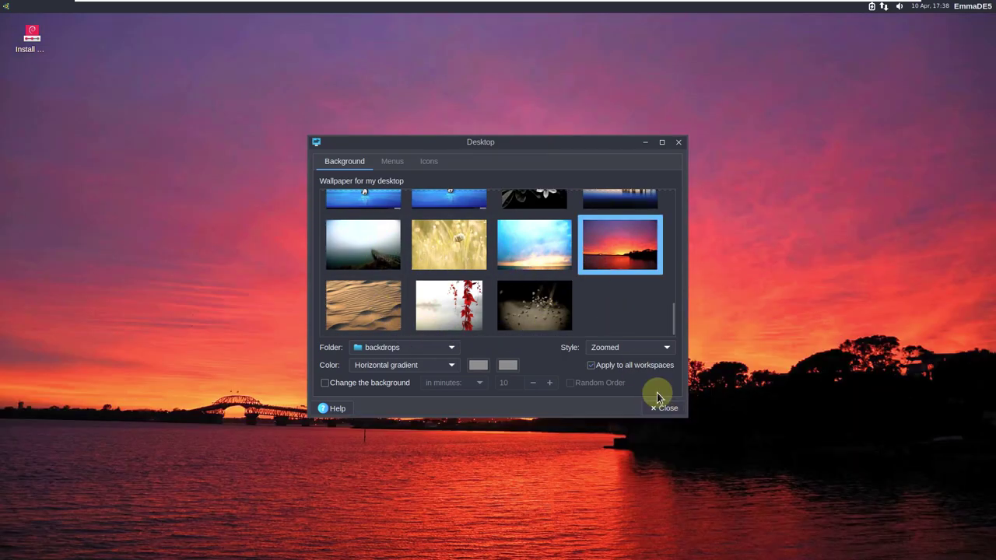
Enable the Home icon on the desktop and close Desktop Settings.
left_click(393, 162)
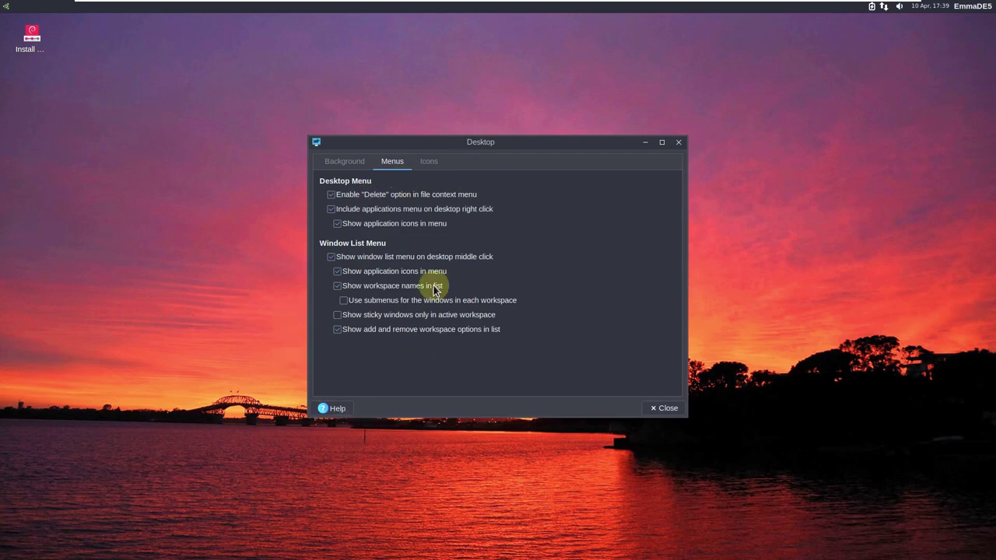
left_click(430, 164)
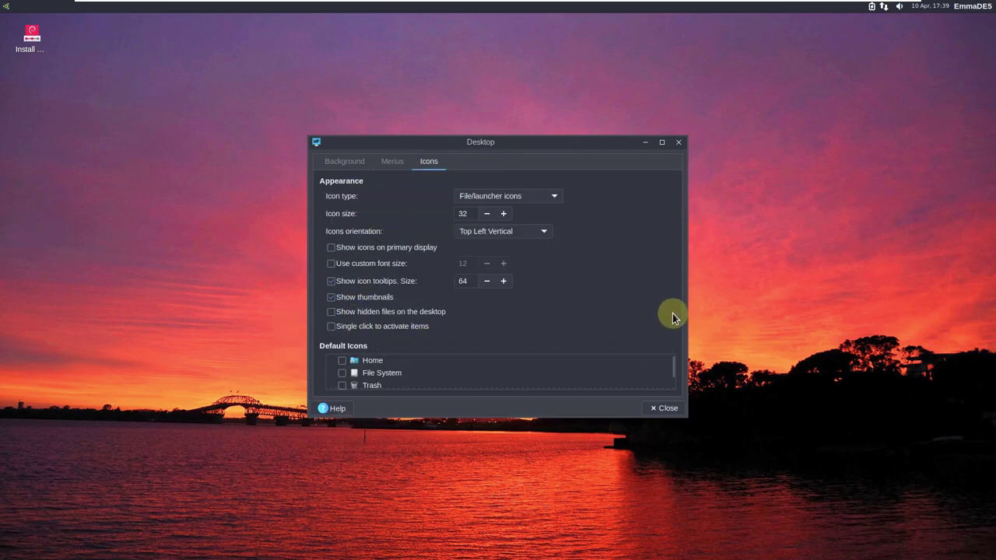
scroll(671, 364, "down", 2)
scroll(354, 374, "up", 2)
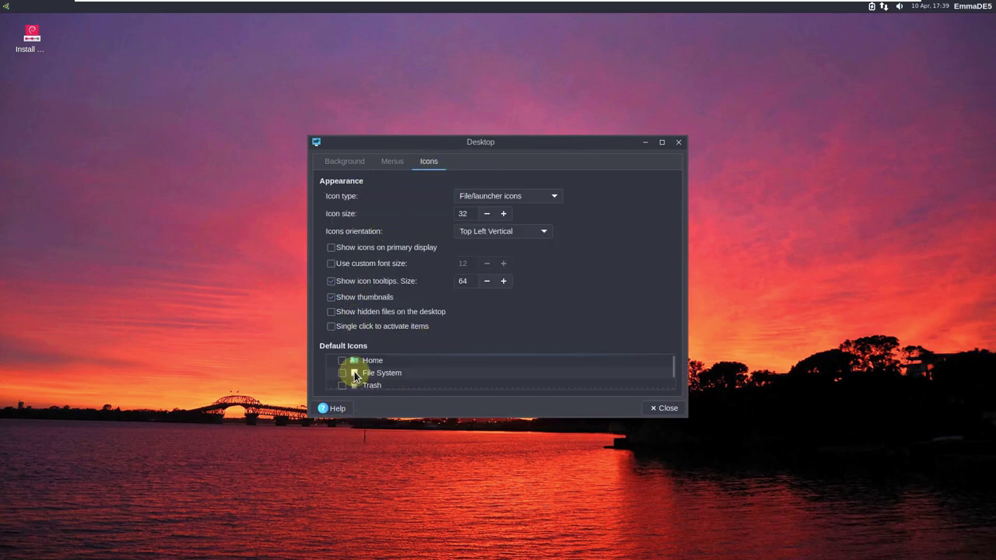
left_click(342, 362)
left_click(663, 408)
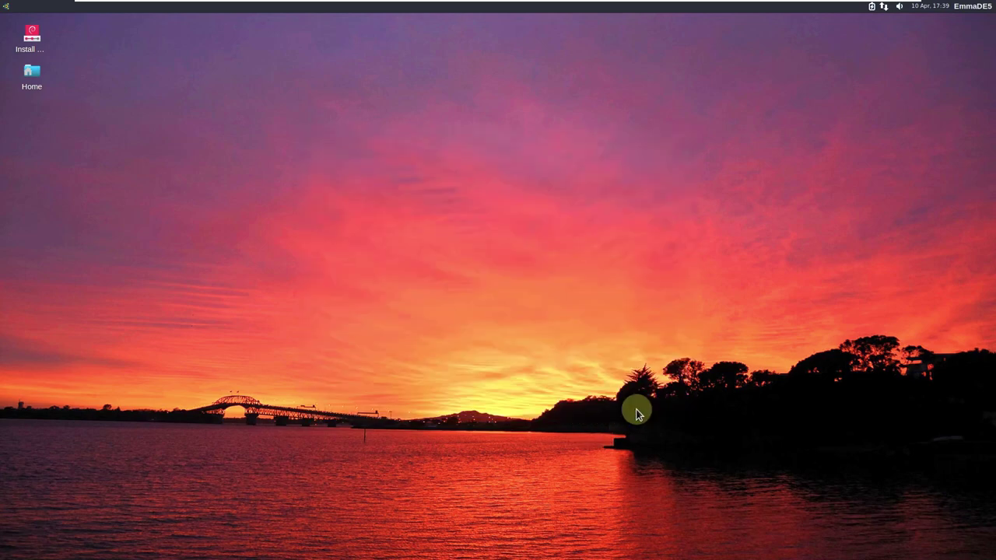
Open the home folder from the Home icon and confirm Thunar version 4.18.4 in About.
right_click(32, 77)
left_click(53, 85)
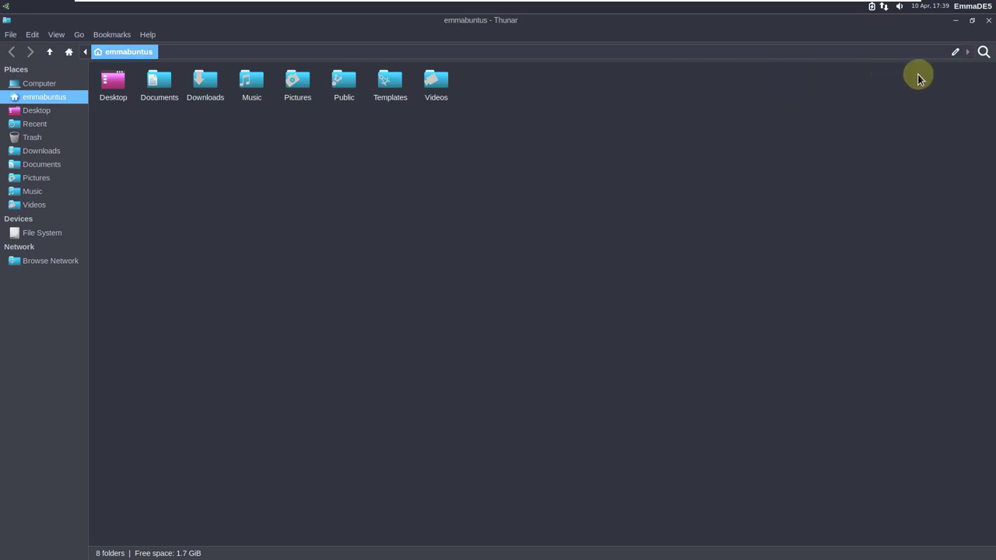
left_click(146, 35)
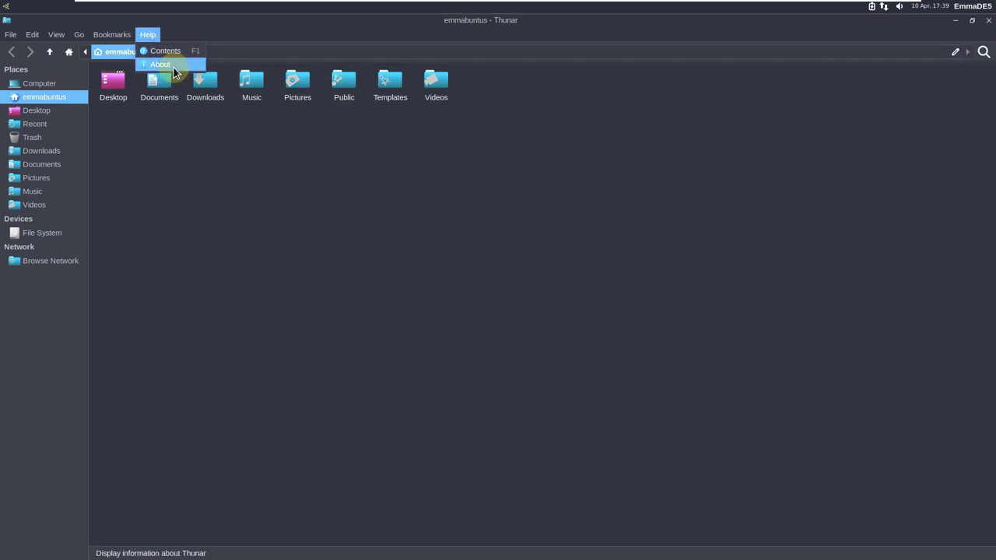
left_click(163, 65)
left_click_drag(526, 307, 474, 304)
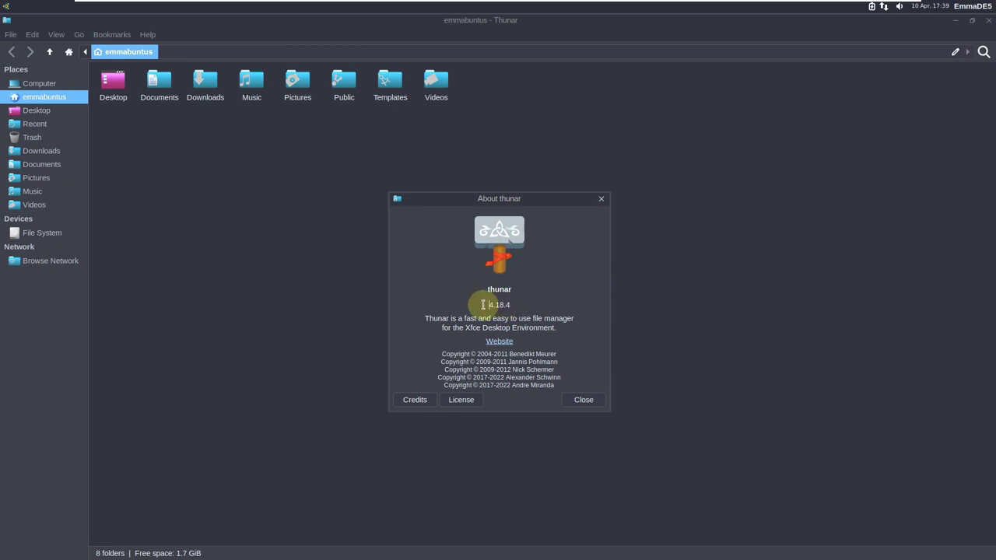
left_click(576, 402)
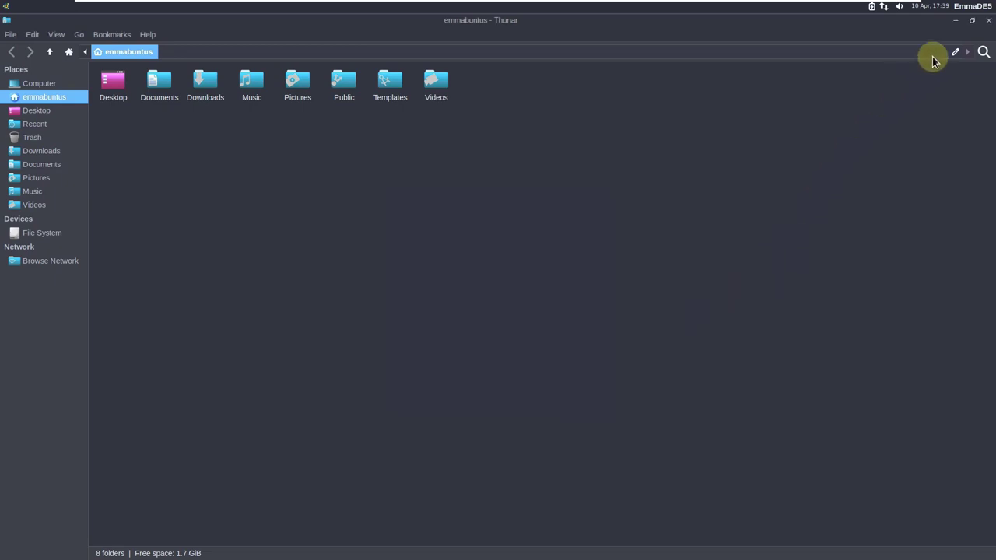
Close Thunar and check the panel's version, 4.18.2, in its About dialog.
left_click(989, 21)
right_click(645, 9)
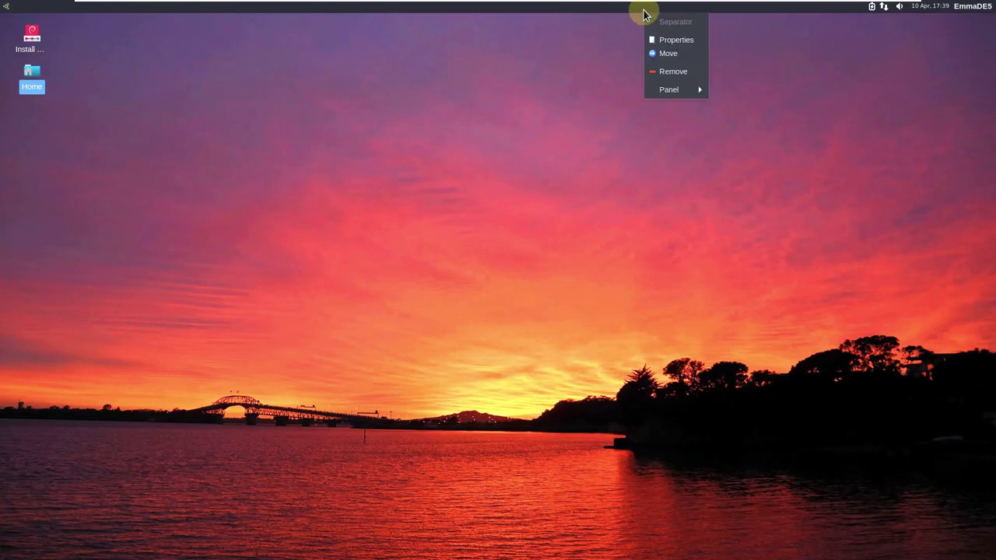
mouse_move(678, 88)
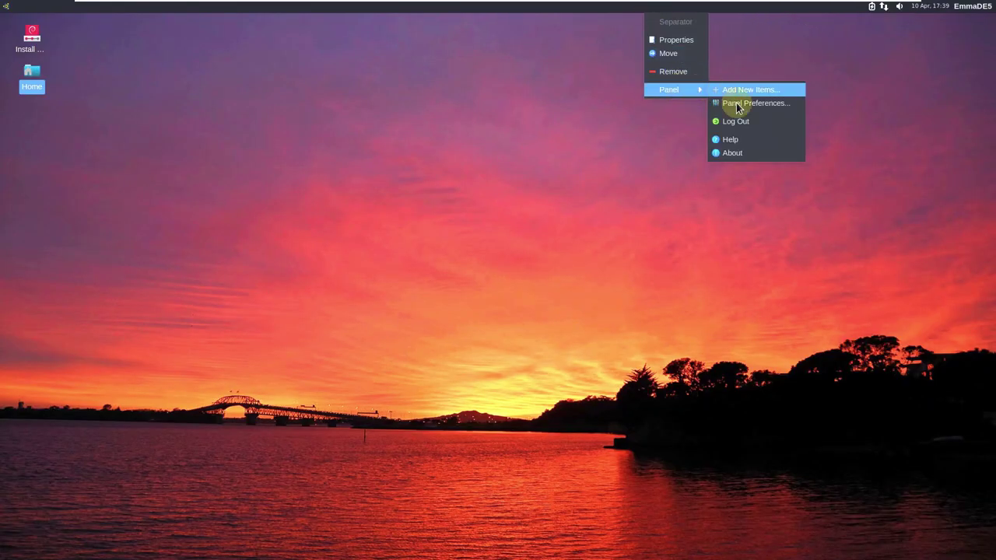
left_click(748, 152)
left_click_drag(521, 299, 470, 290)
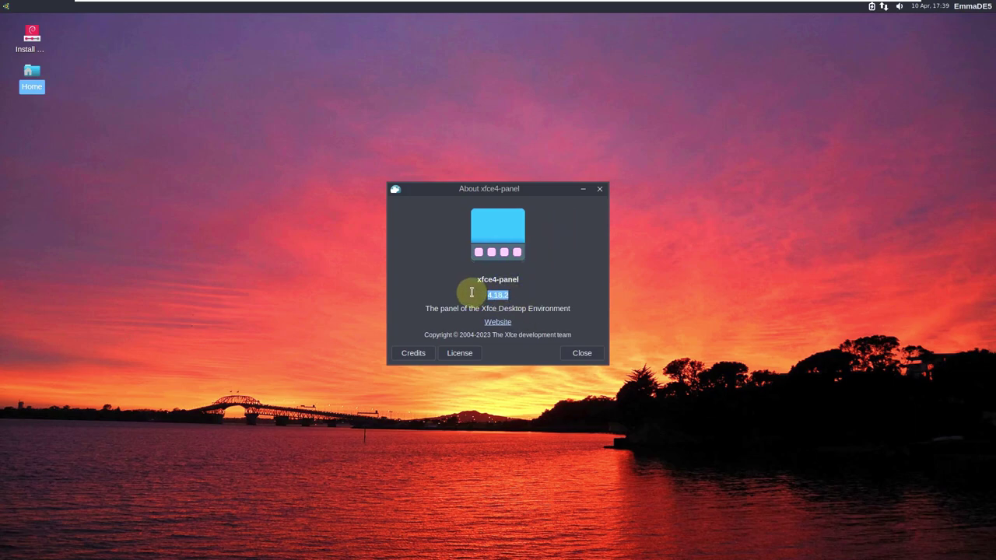
left_click(571, 357)
View the panel separator's properties and close them unchanged.
right_click(530, 6)
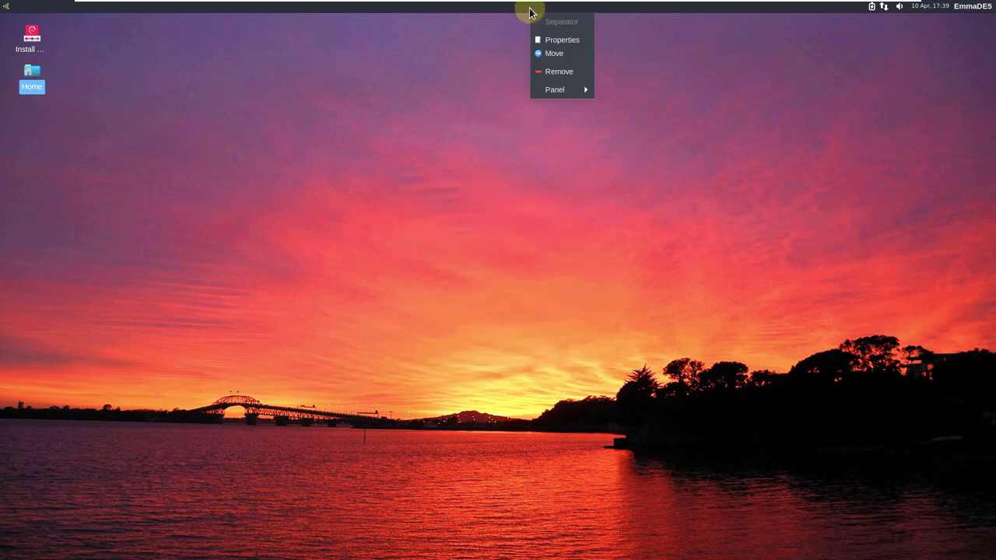
left_click(549, 40)
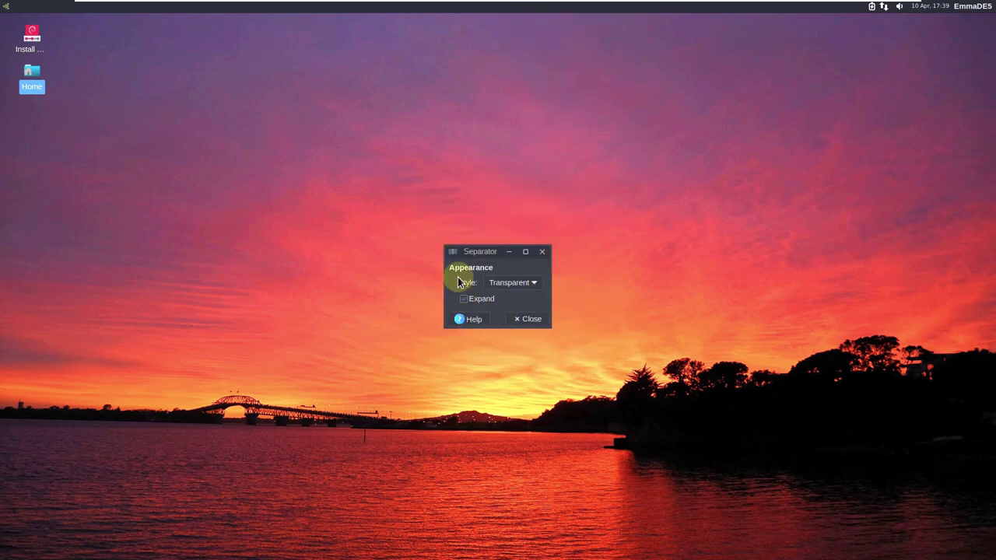
left_click(531, 321)
Review the Display, Appearance and Items tabs of Panel Preferences, then close it unchanged.
right_click(521, 6)
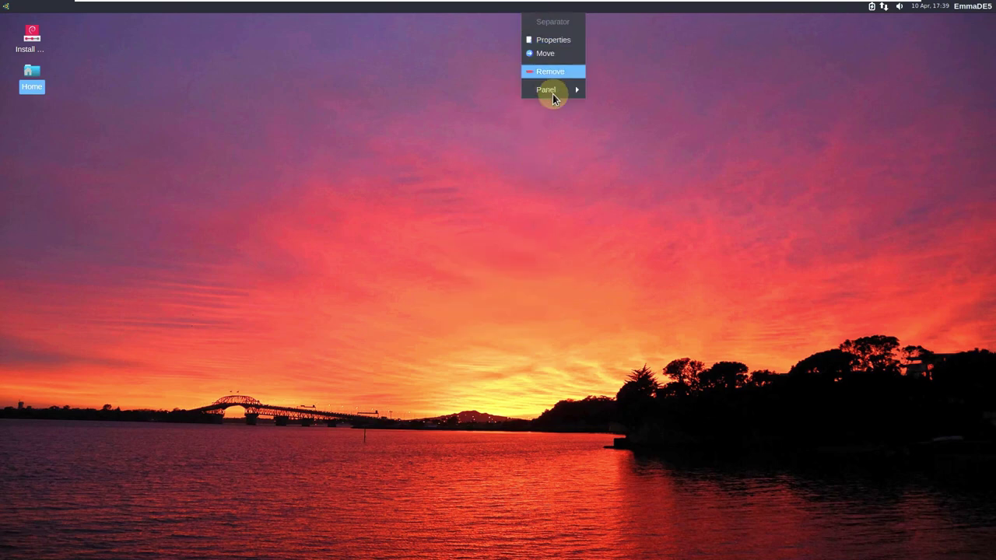
mouse_move(561, 87)
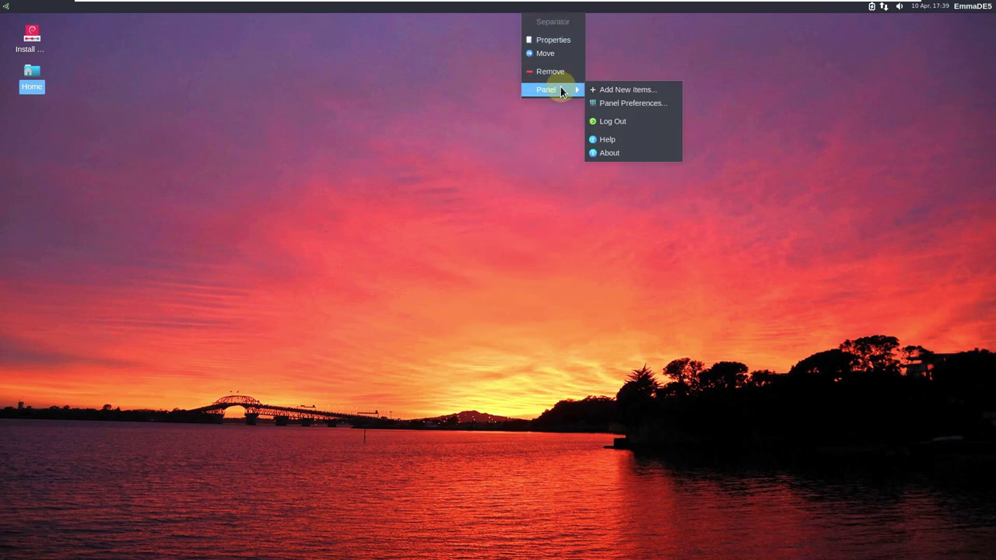
left_click(652, 105)
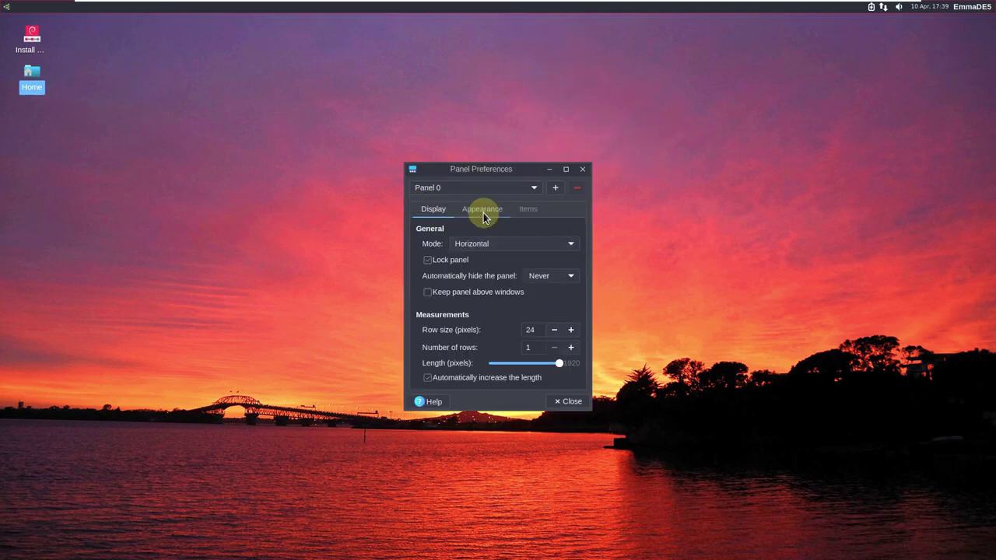
left_click(483, 211)
left_click(527, 210)
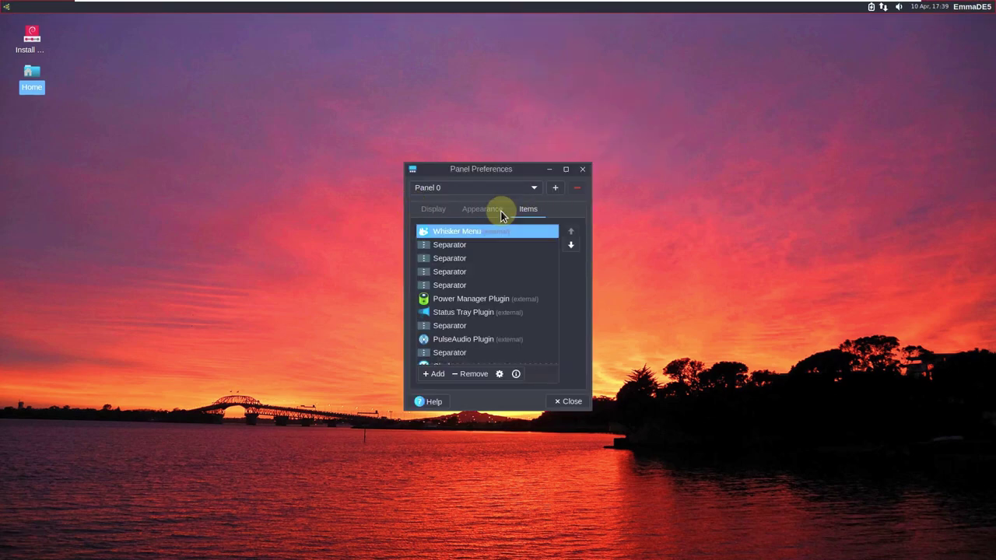
left_click(434, 210)
left_click(571, 401)
left_click(604, 258)
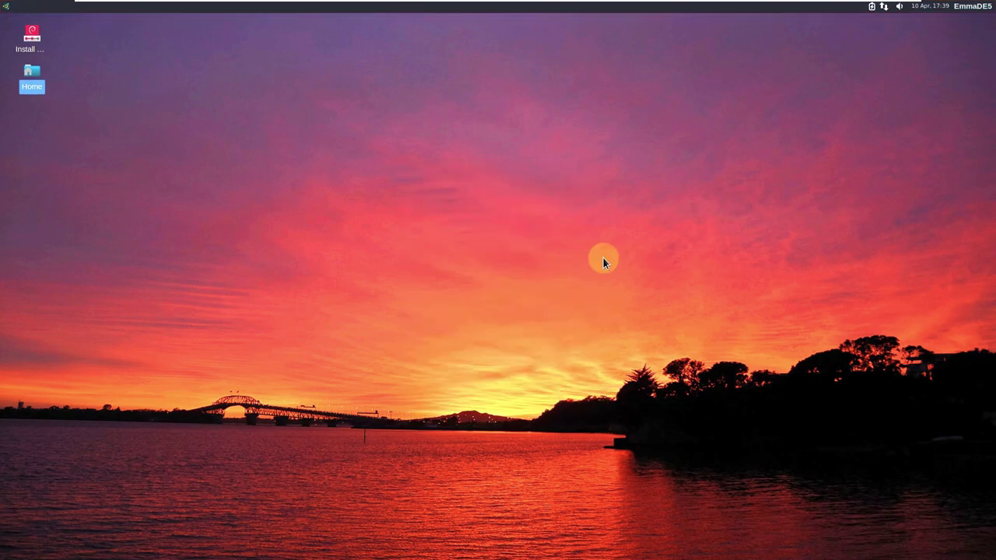
left_click(8, 9)
Browse the Accessories, Science and Office categories, then start LibreOffice Draw.
left_click(40, 76)
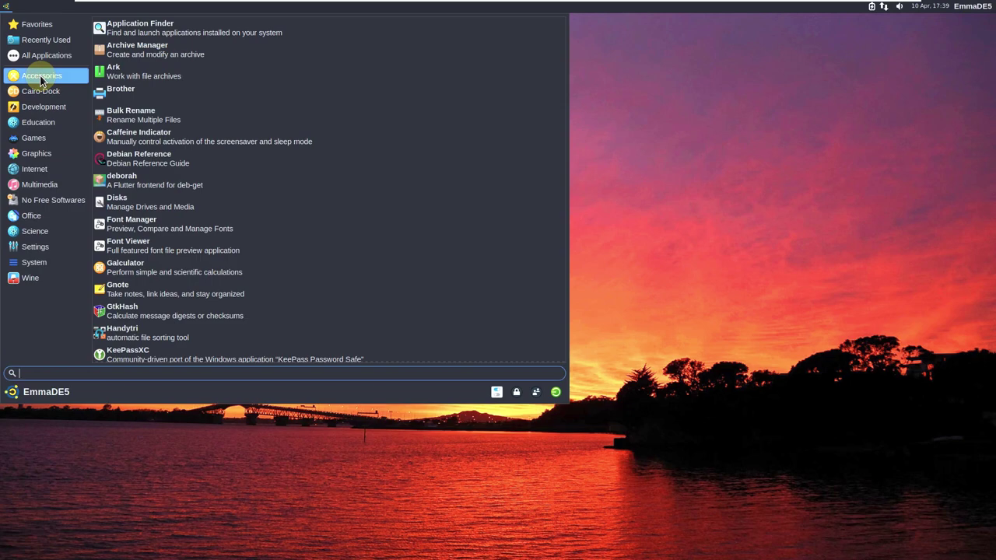
left_click(43, 229)
left_click(38, 214)
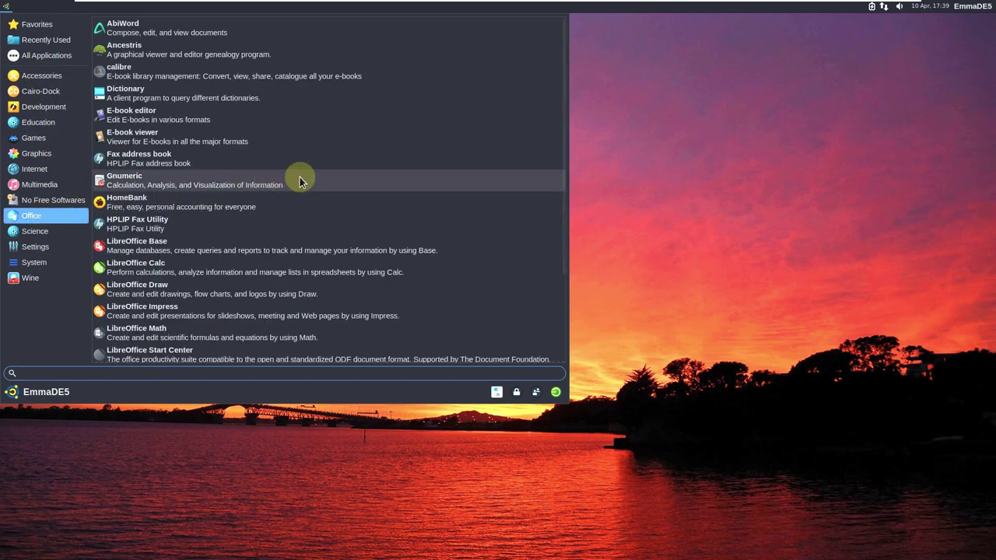
scroll(302, 181, "down", 3)
left_click(170, 180)
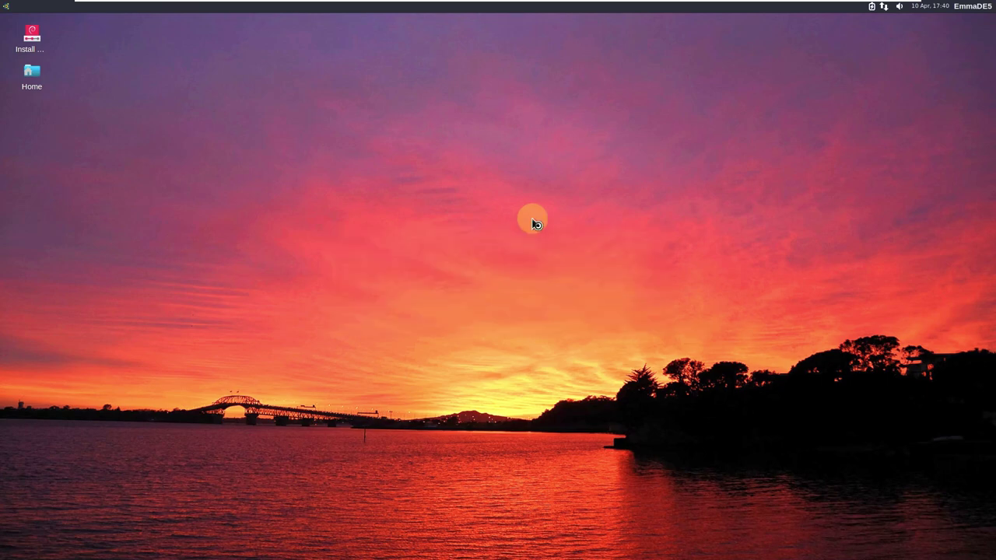
left_click(6, 6)
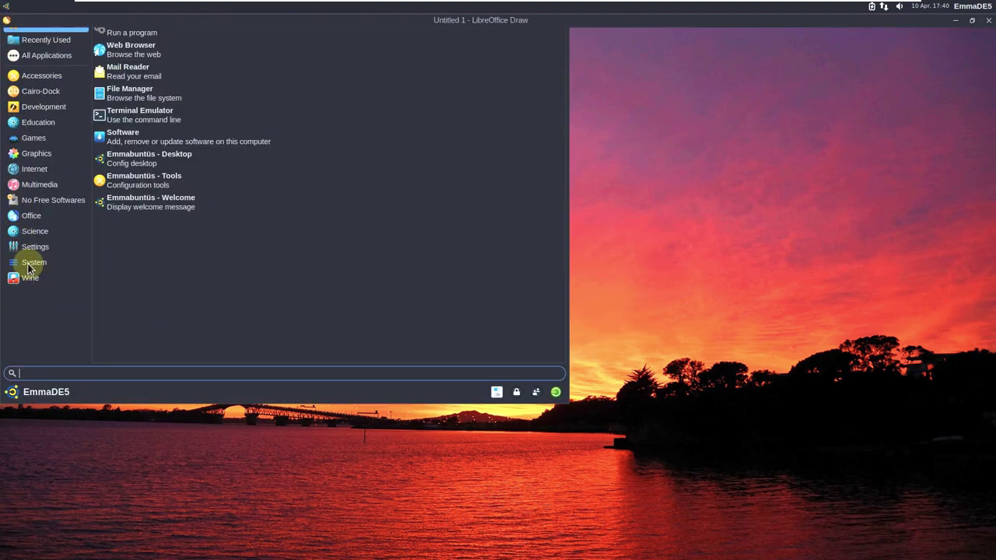
Dismiss Tip of the Day, confirm LibreOffice version 7.4.5.1, then quit Draw with Ctrl+Q.
left_click(131, 134)
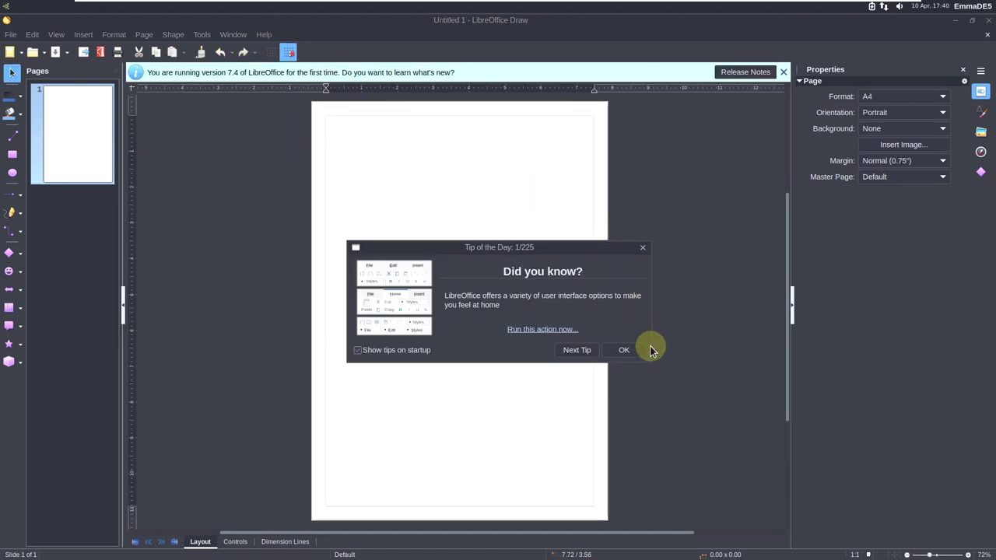
left_click(643, 247)
left_click(264, 34)
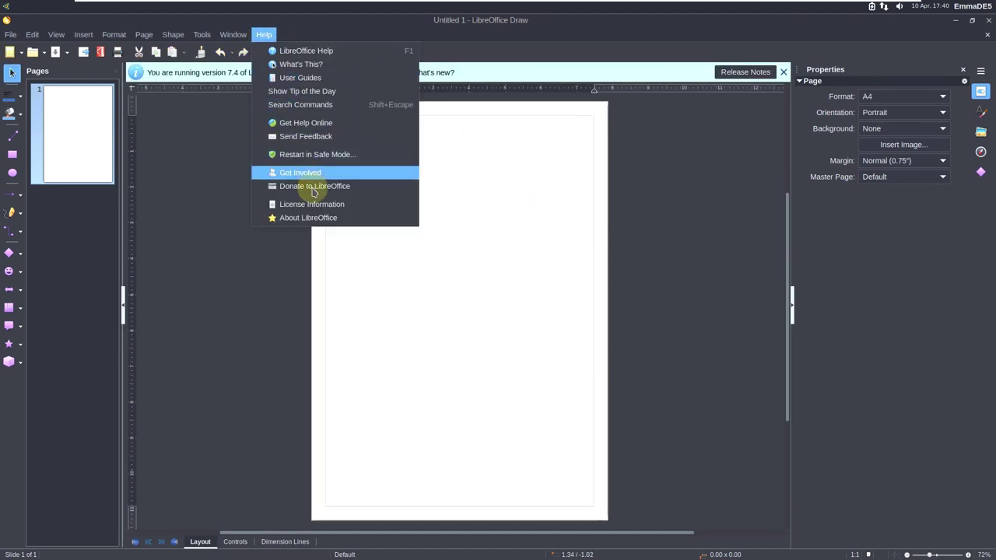
left_click(322, 218)
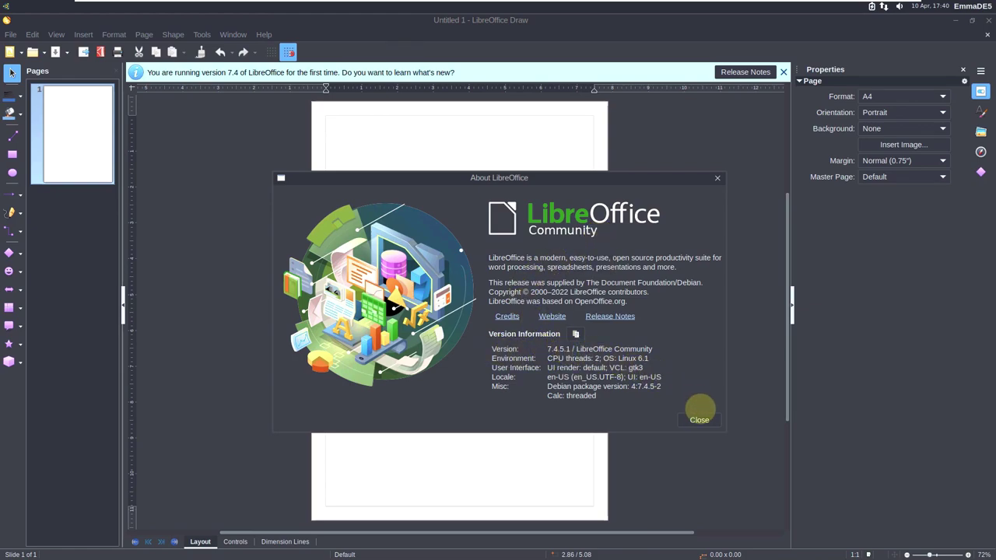
left_click(705, 420)
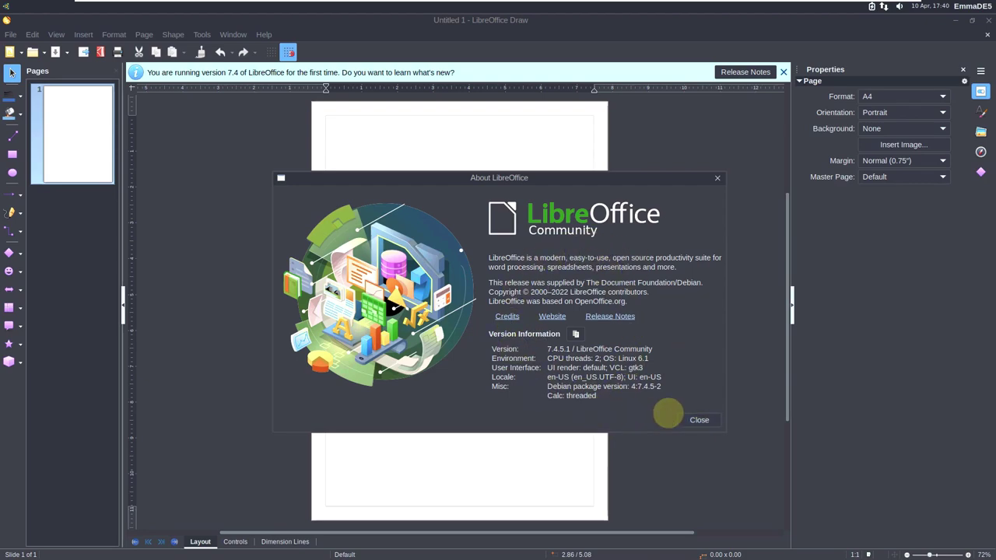
left_click(701, 419)
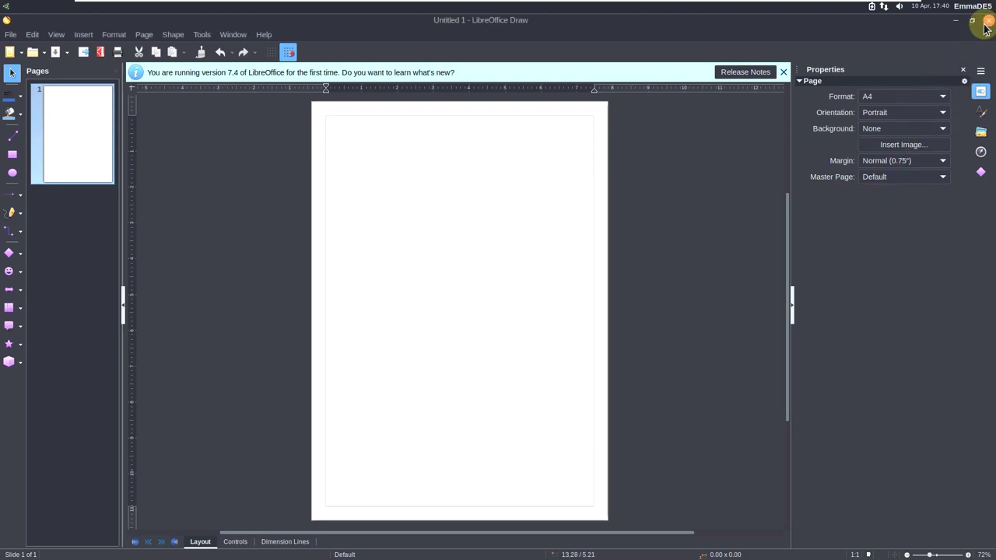
key("ctrl+q")
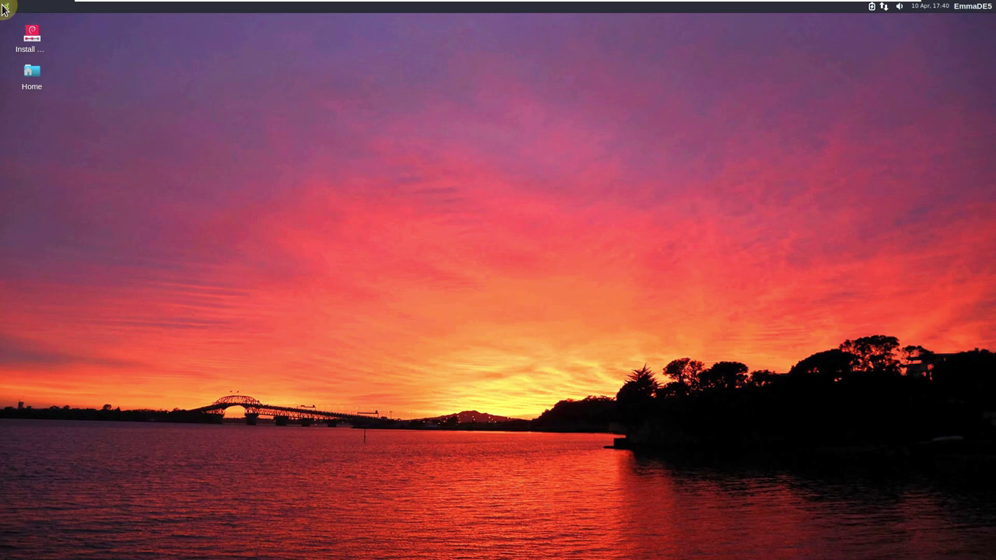
left_click(4, 9)
Launch Software from the System category and move its window to the screen centre.
left_click(36, 265)
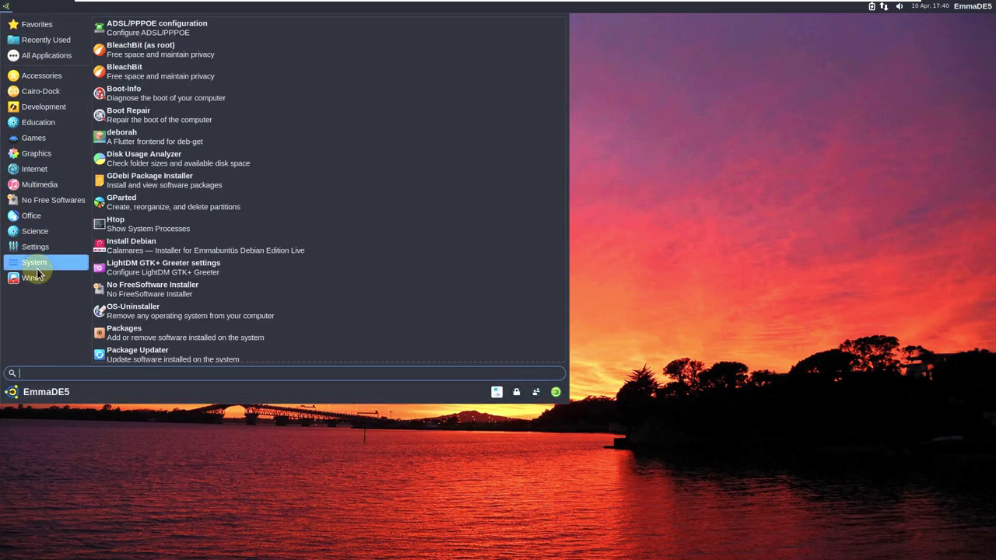
scroll(204, 273, "down", 3)
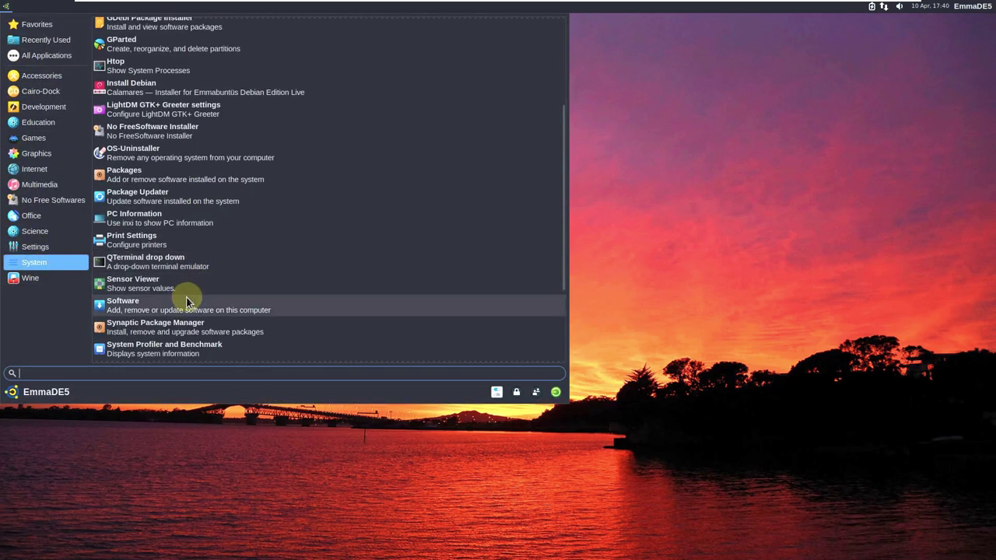
left_click(182, 301)
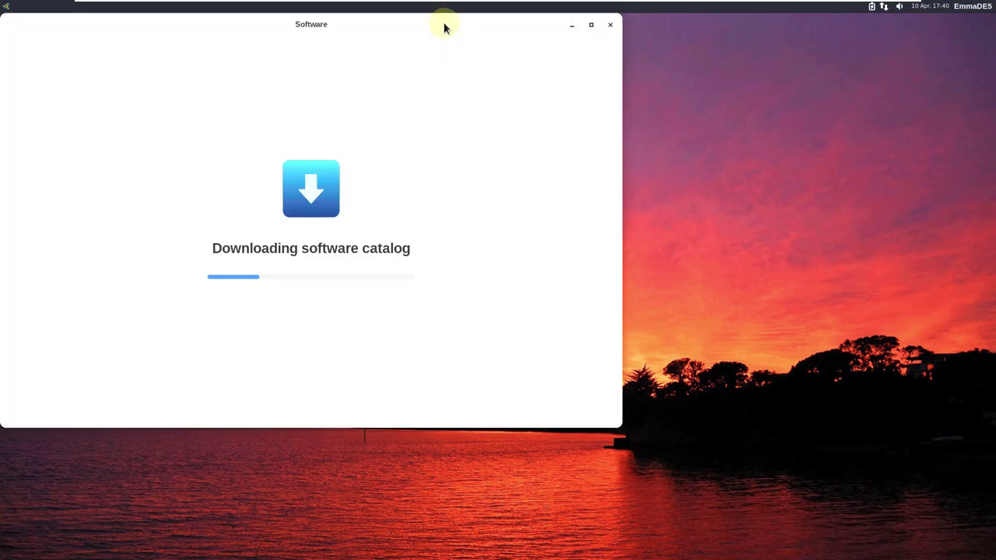
left_click_drag(443, 27, 599, 66)
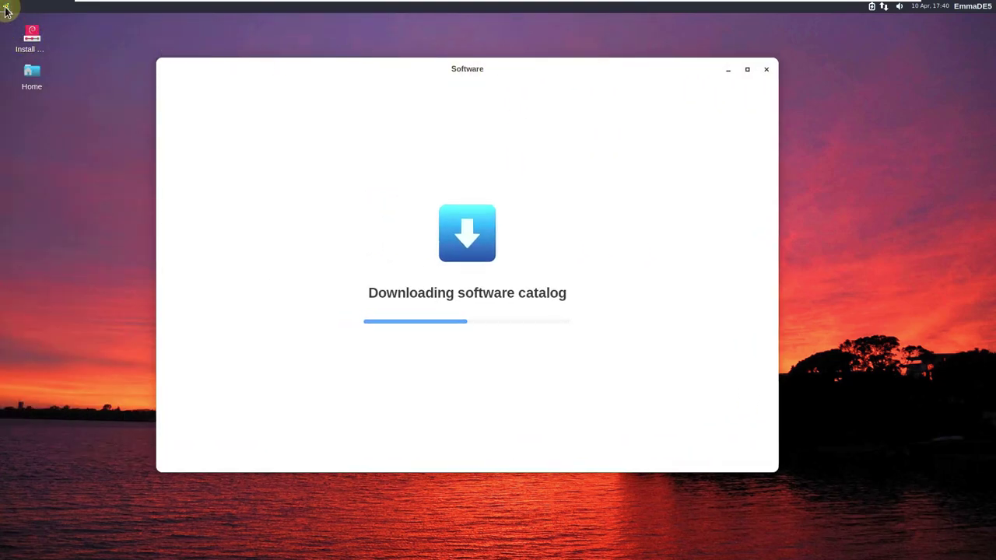
Launch GDebi Package Installer, view its About version 0.9.5.7+nmu6, then quit it.
left_click(6, 10)
mouse_move(44, 262)
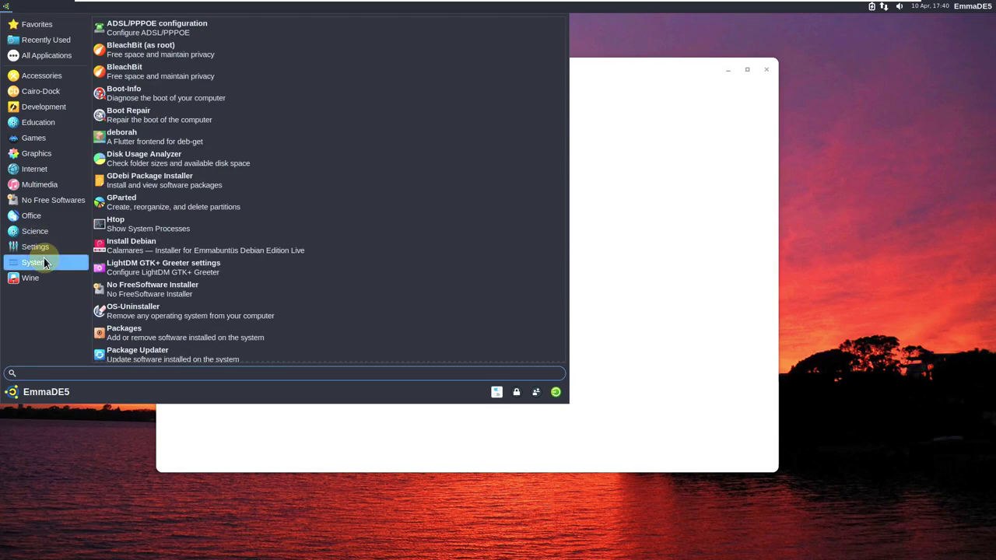
left_click(182, 185)
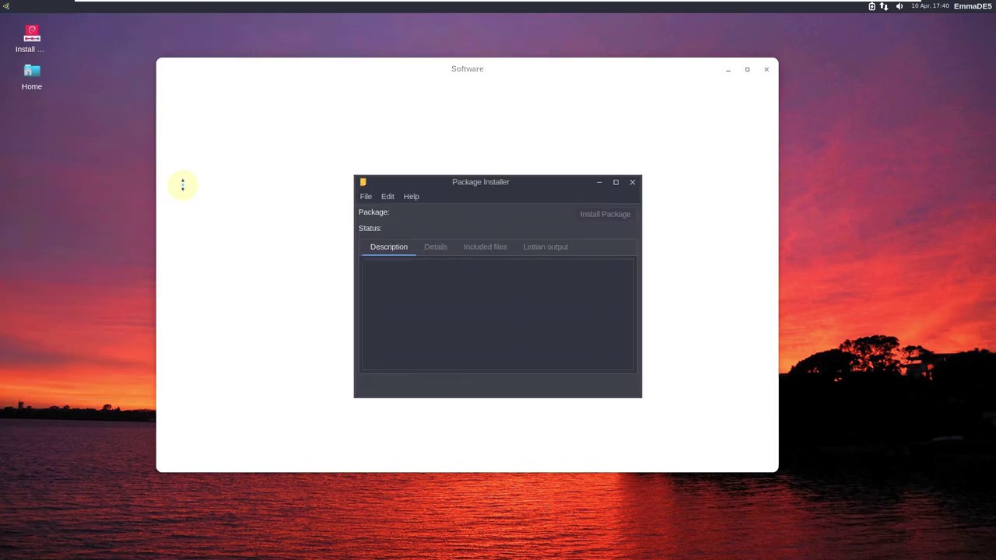
left_click(421, 214)
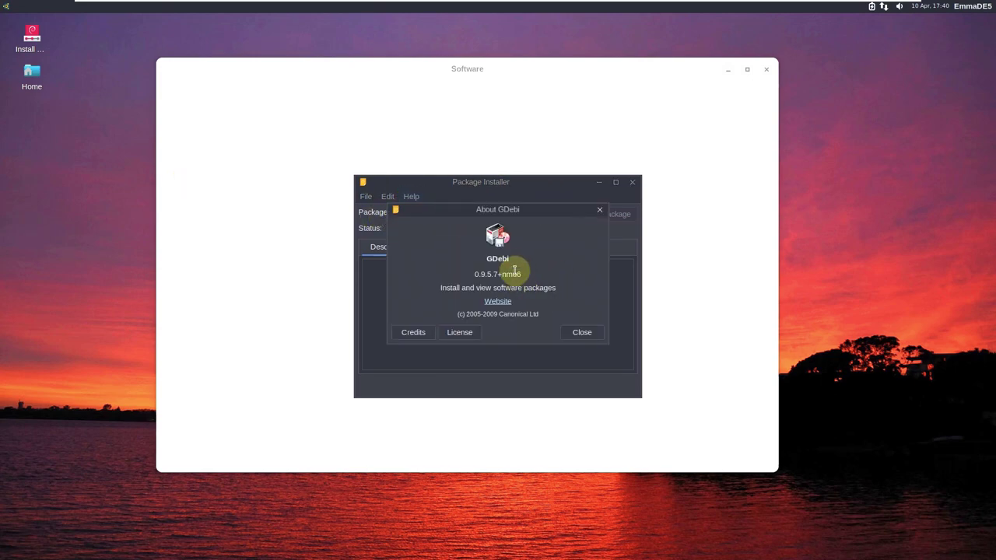
left_click_drag(513, 262, 471, 258)
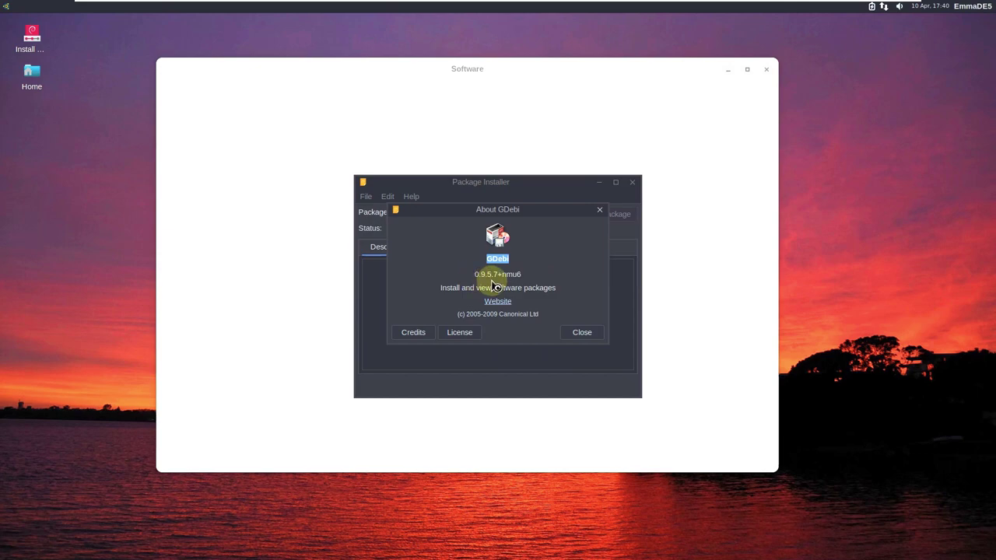
left_click(582, 332)
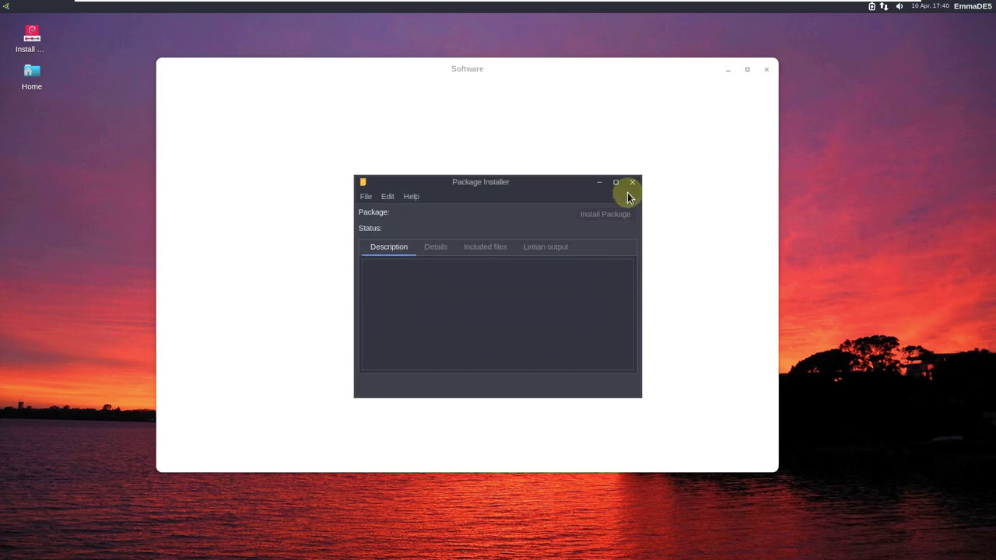
left_click(632, 182)
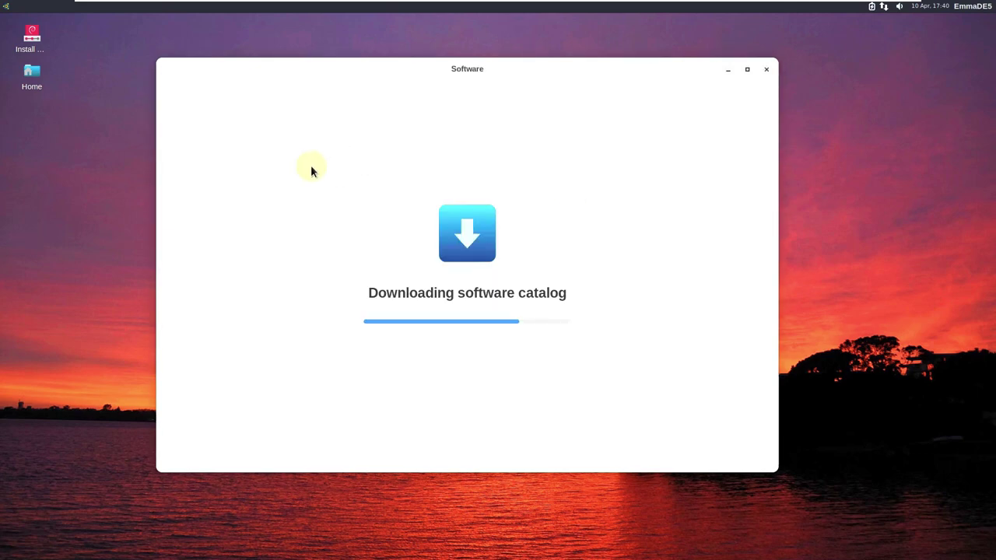
Browse the Wine and System categories to launch Synaptic Package Manager.
left_click(8, 8)
left_click(53, 271)
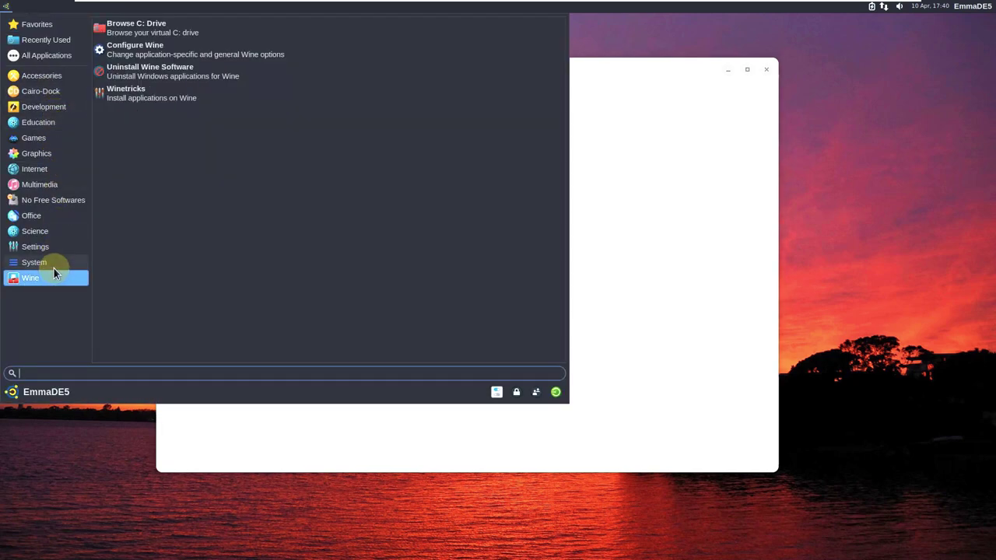
left_click(53, 266)
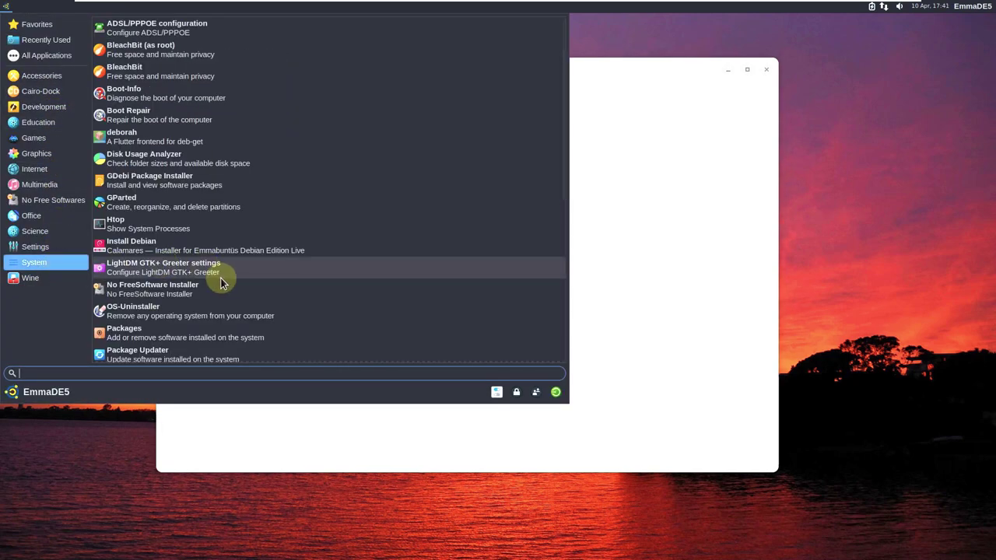
scroll(221, 280, "down", 3)
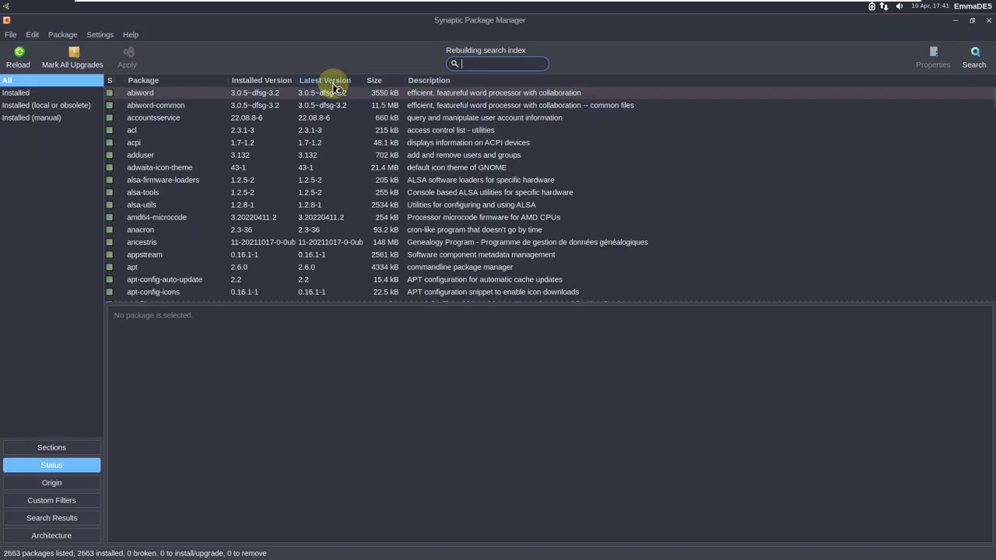
Check Synaptic's version, 0.91.3, in its About dialog.
left_click(130, 34)
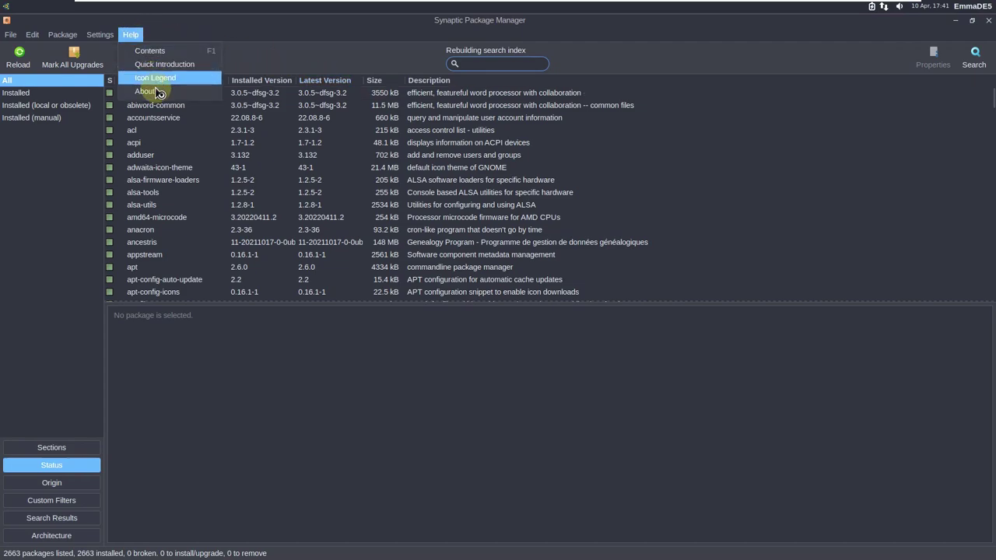
left_click(284, 137)
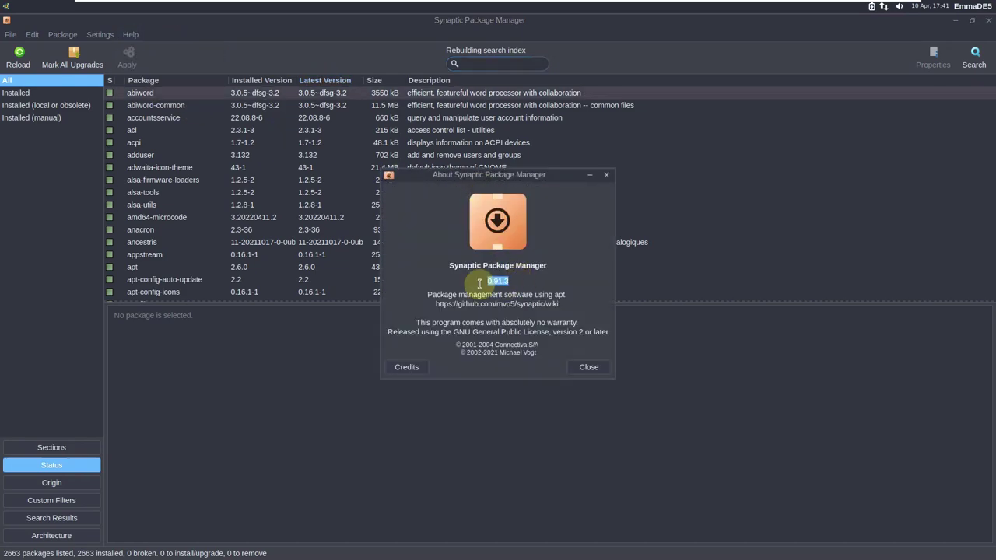
left_click_drag(477, 283, 529, 290)
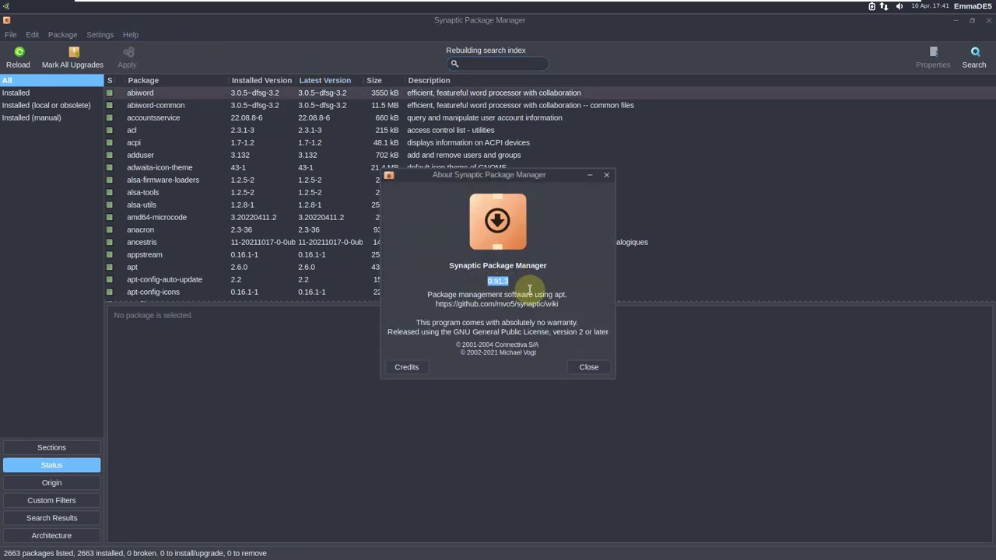
left_click(585, 367)
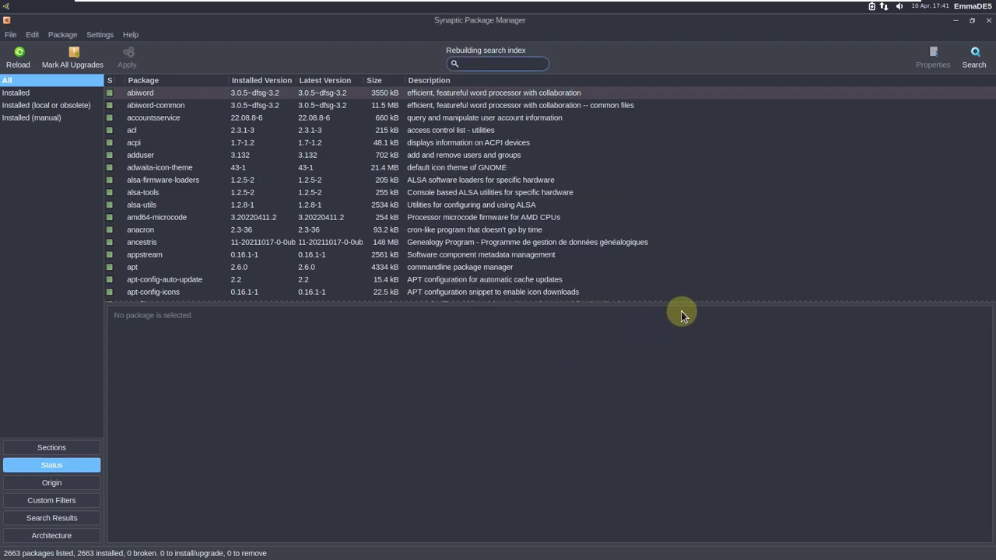
Enlarge and scroll through the installed packages list, then close Synaptic.
left_click_drag(679, 304, 678, 502)
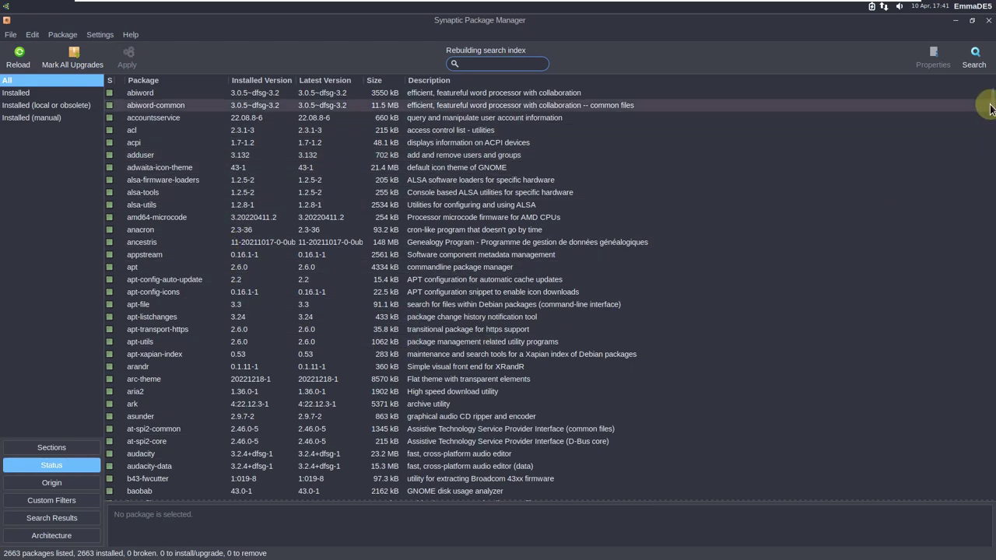
left_click_drag(993, 123, 991, 506)
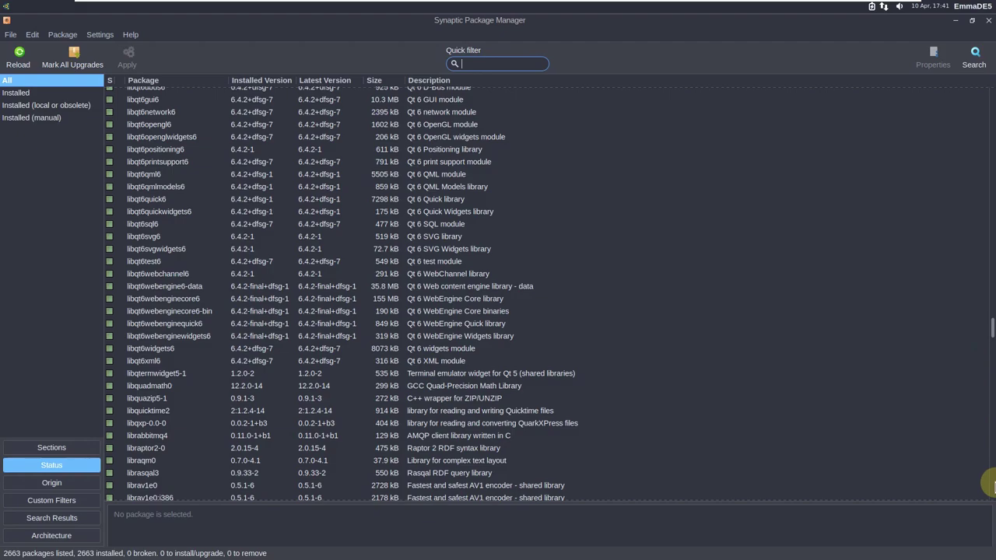
left_click_drag(991, 345, 981, 84)
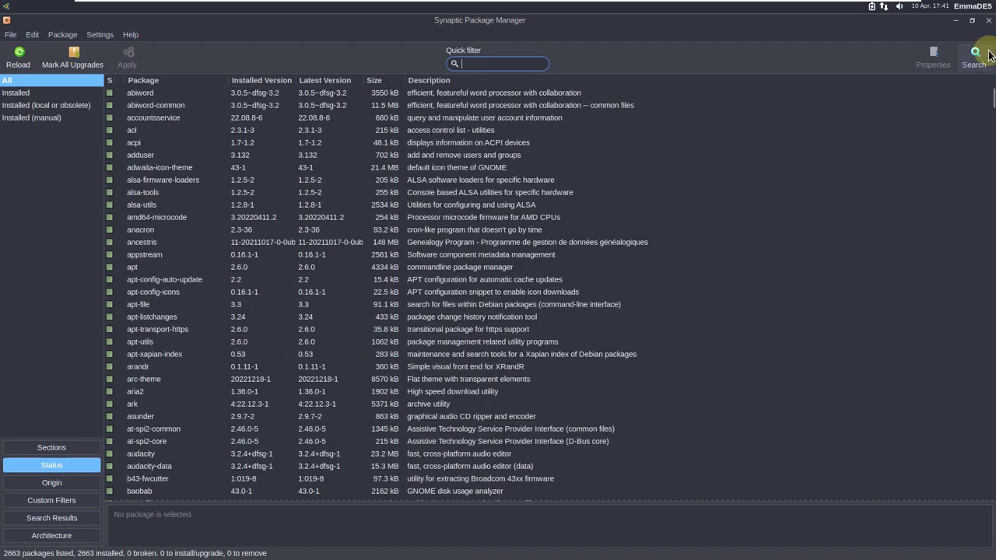
left_click(988, 21)
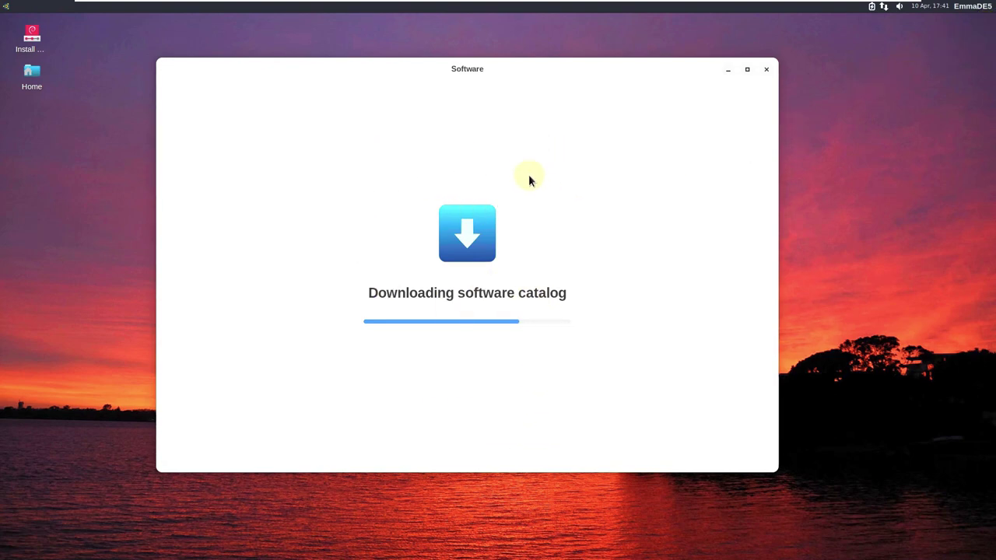
Browse All Applications, System and Settings in the Whisker Menu, then launch Appearance.
left_click(6, 10)
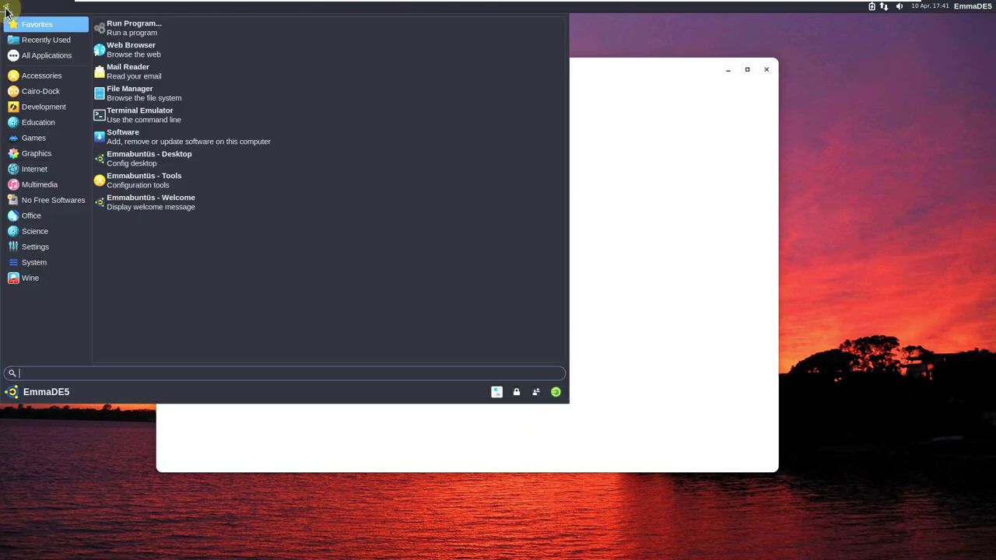
left_click(42, 55)
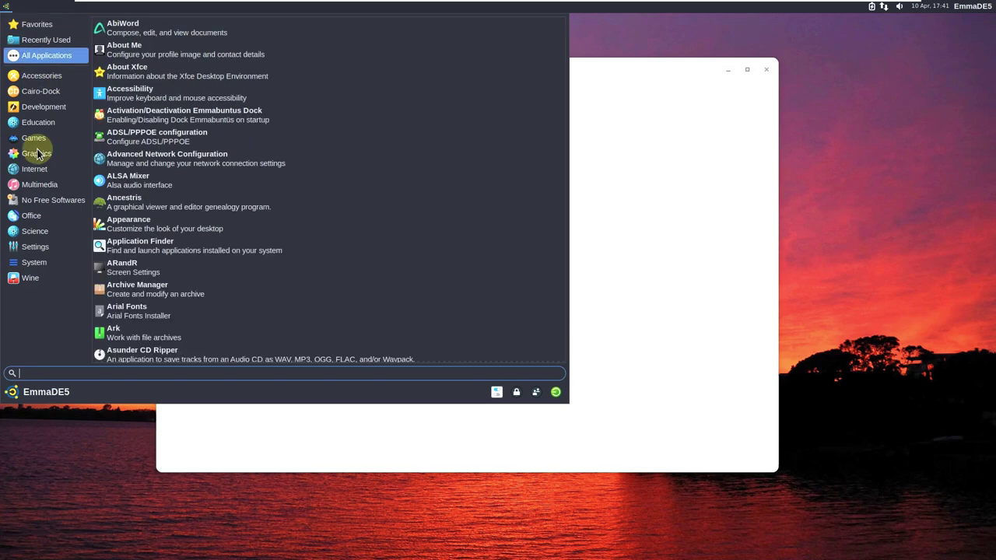
left_click(42, 261)
scroll(280, 251, "down", 5)
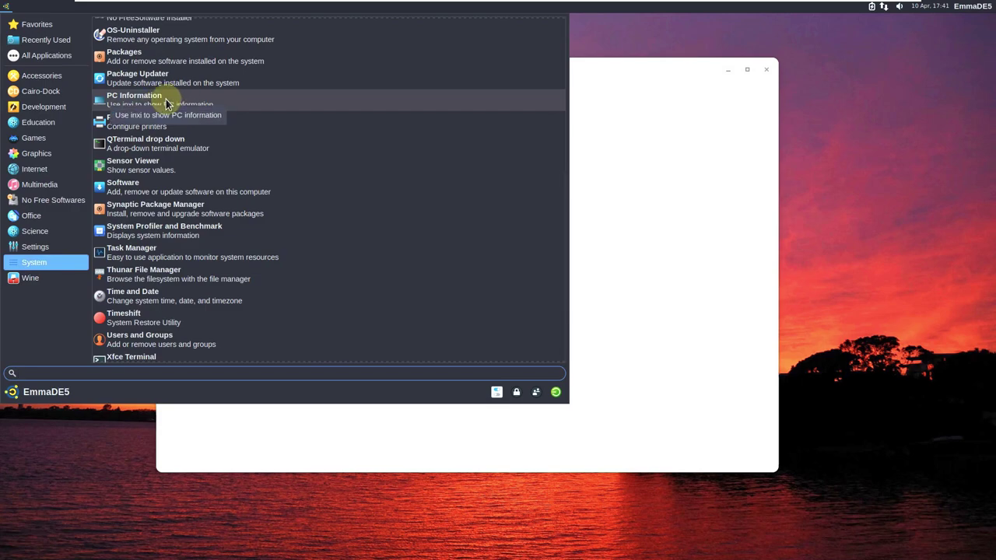
scroll(187, 104, "down", 1)
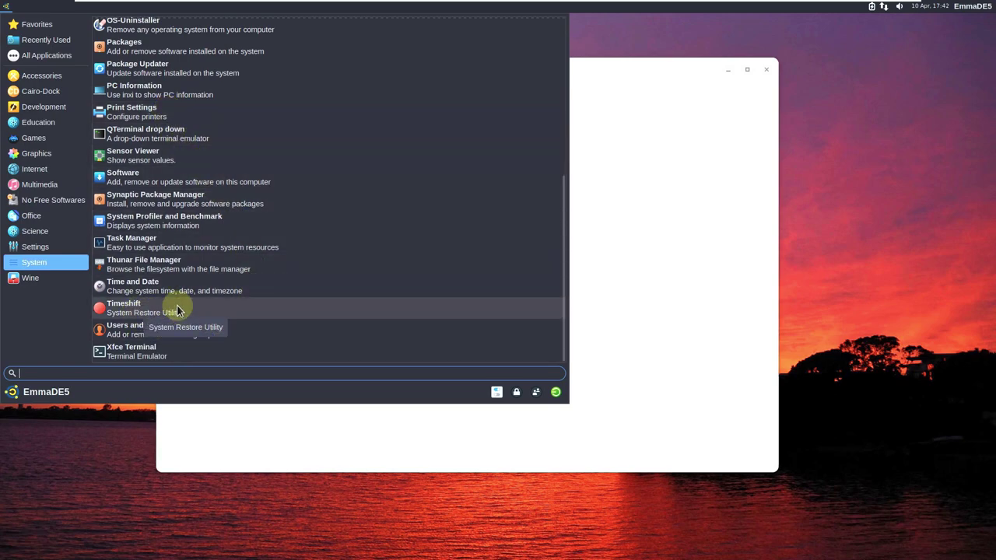
left_click(52, 248)
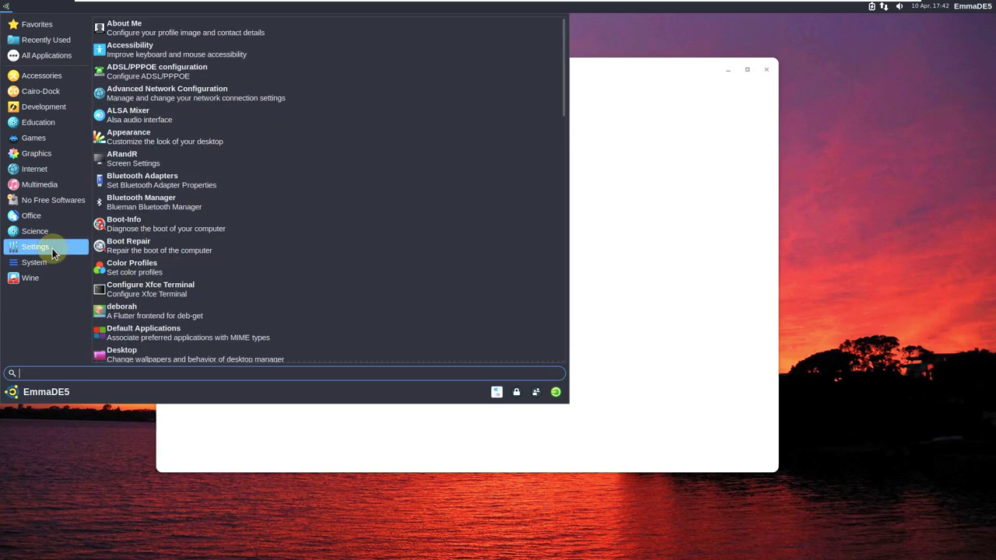
left_click(188, 139)
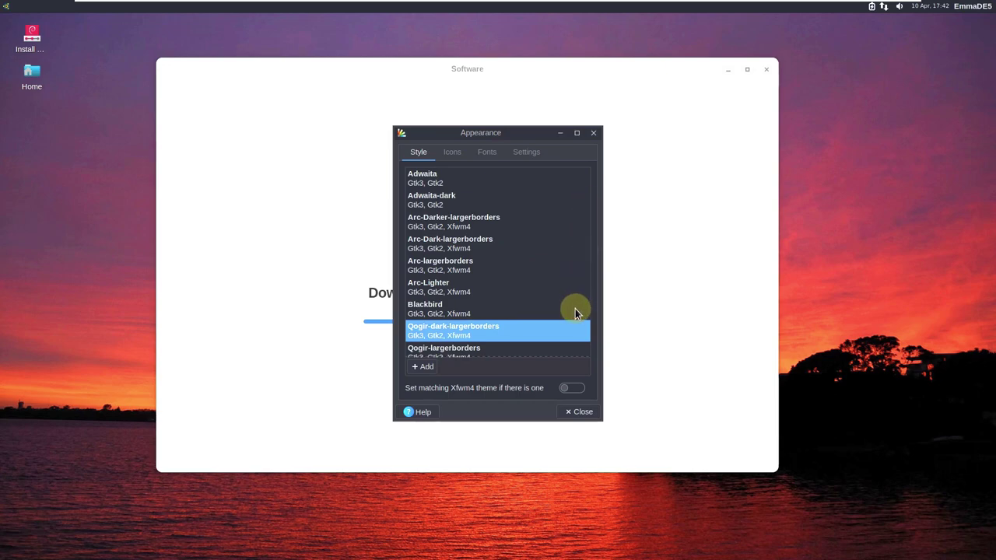
Look through the Style list and the Icons, Fonts and Settings tabs, then close Appearance unchanged.
scroll(498, 234, "down", 1)
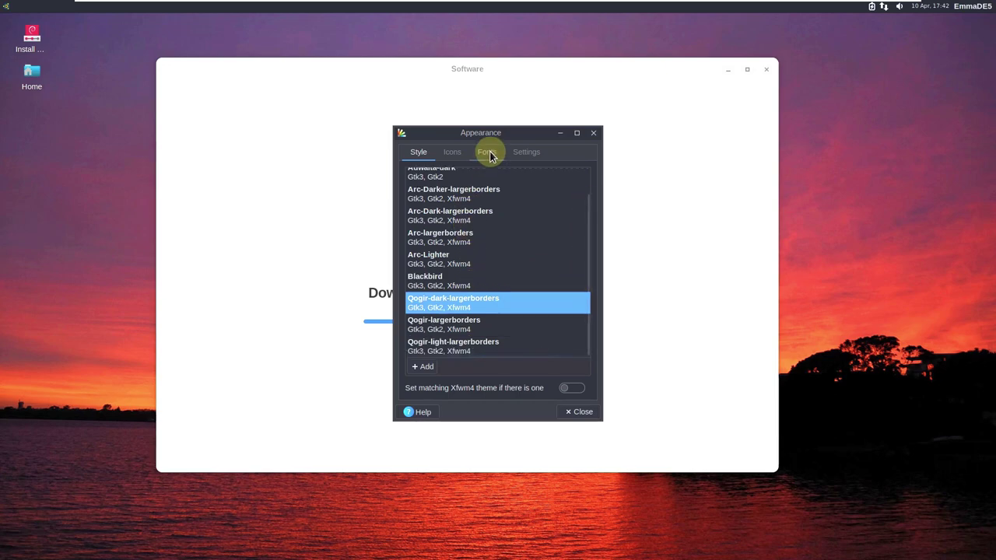
left_click_drag(589, 272, 418, 151)
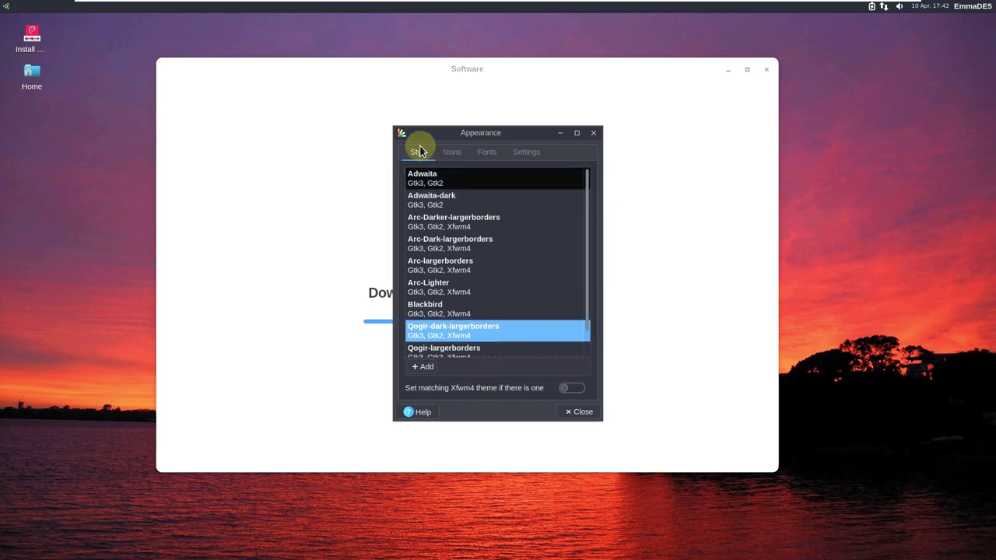
left_click(452, 151)
left_click(489, 154)
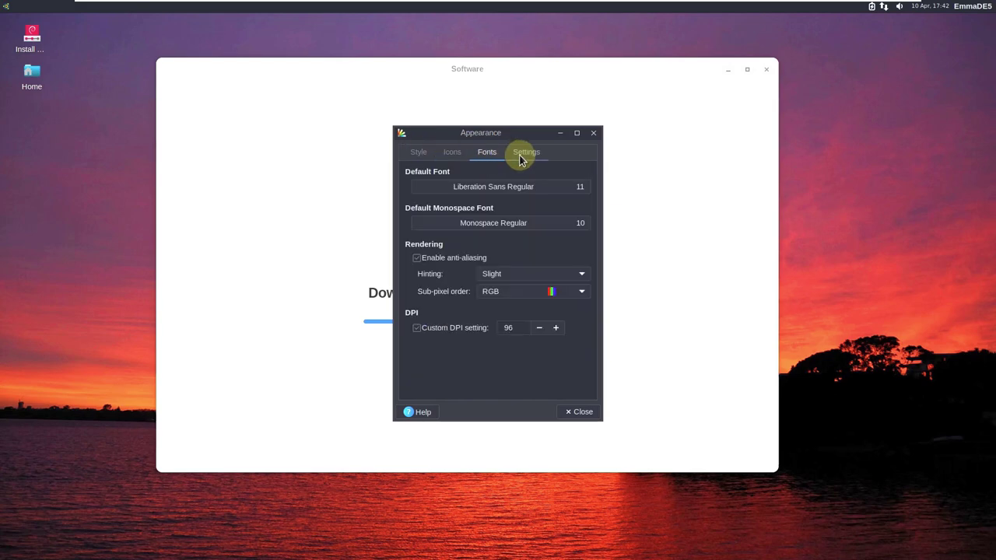
left_click(523, 154)
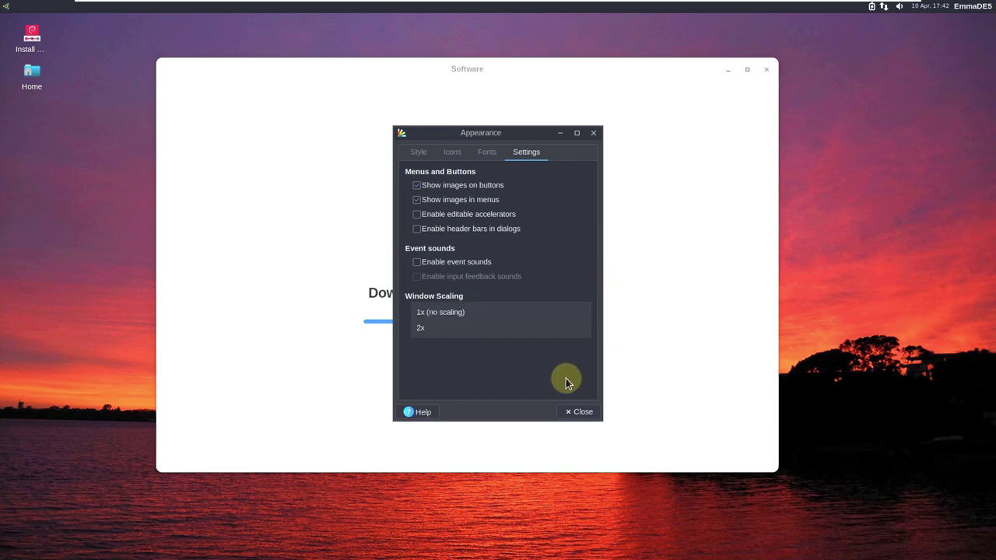
left_click(579, 411)
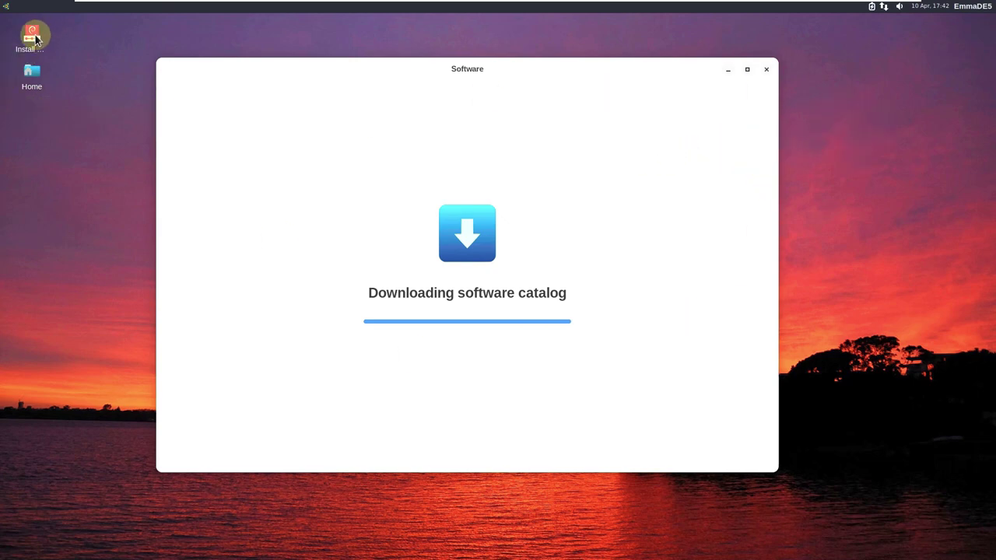
Dismiss the application menu and view GNOME Software's About window.
left_click(2, 8)
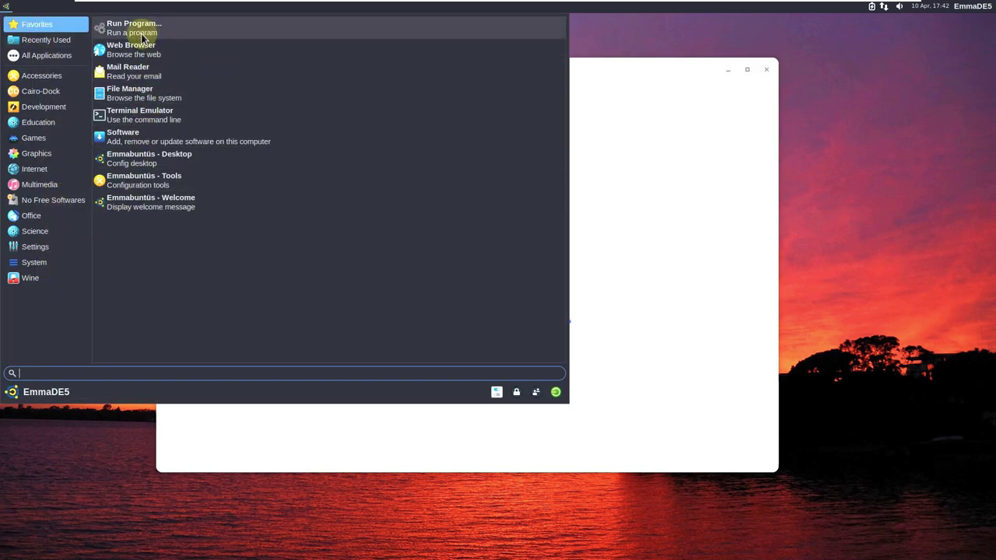
left_click(62, 56)
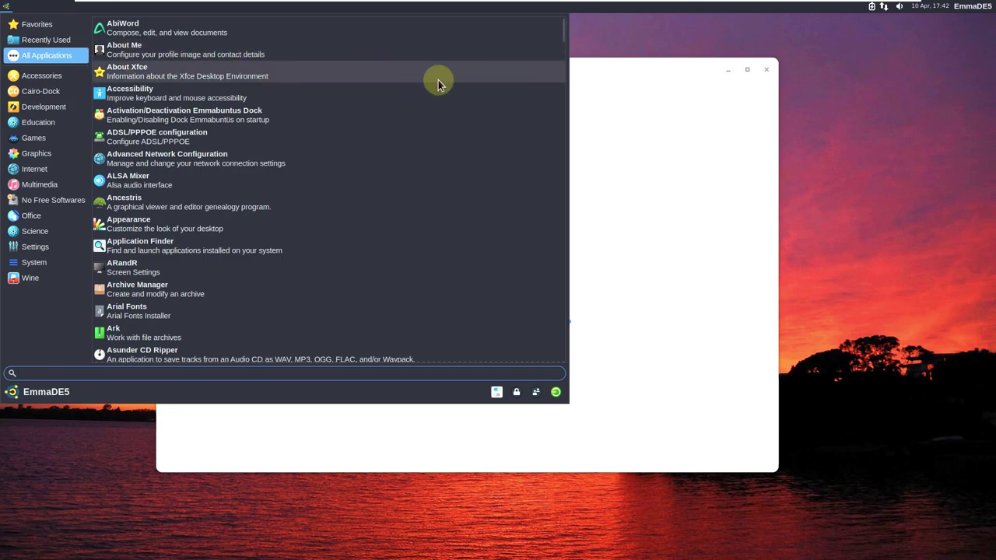
left_click_drag(562, 42, 562, 90)
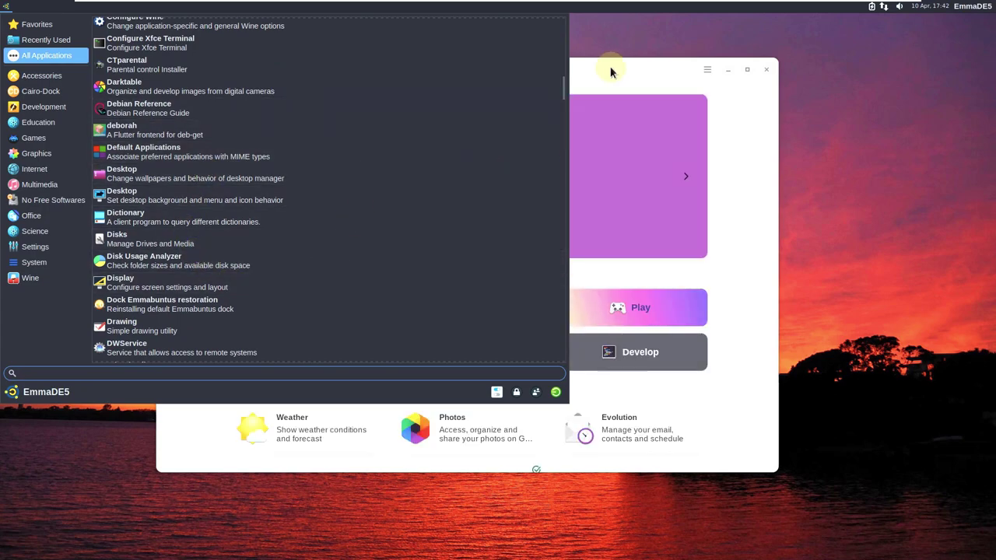
left_click(613, 70)
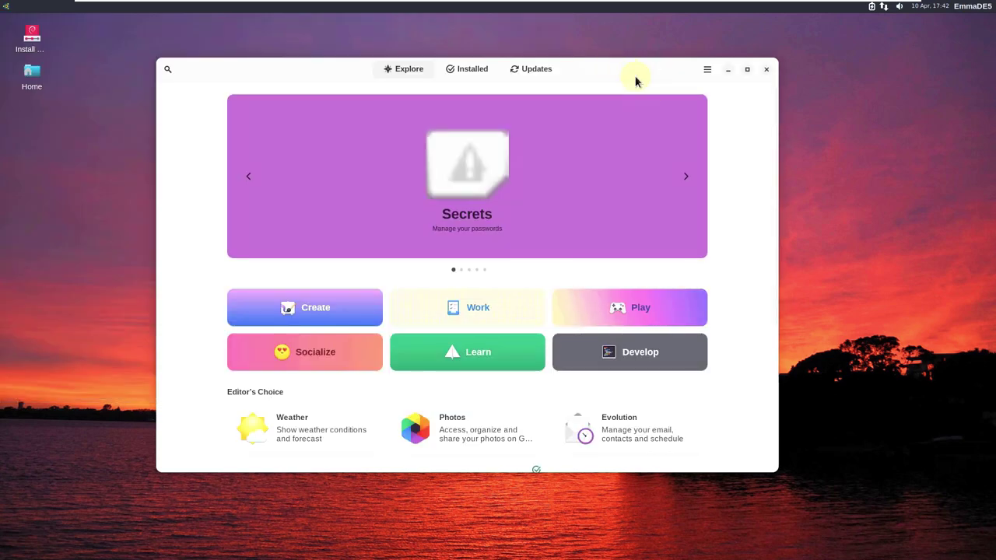
left_click(703, 73)
left_click(703, 127)
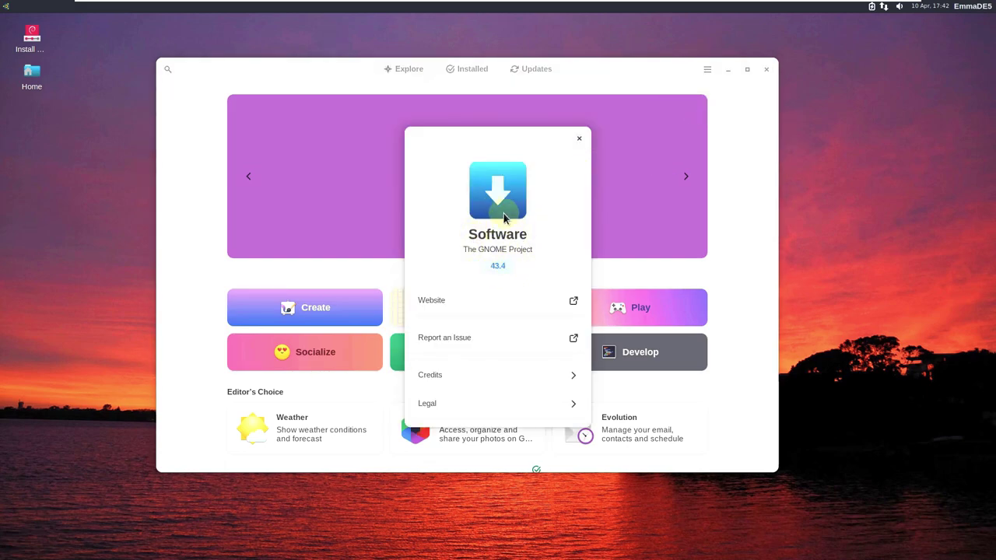
left_click(577, 137)
Show the Installed applications, then switch to the Updates page.
left_click(471, 74)
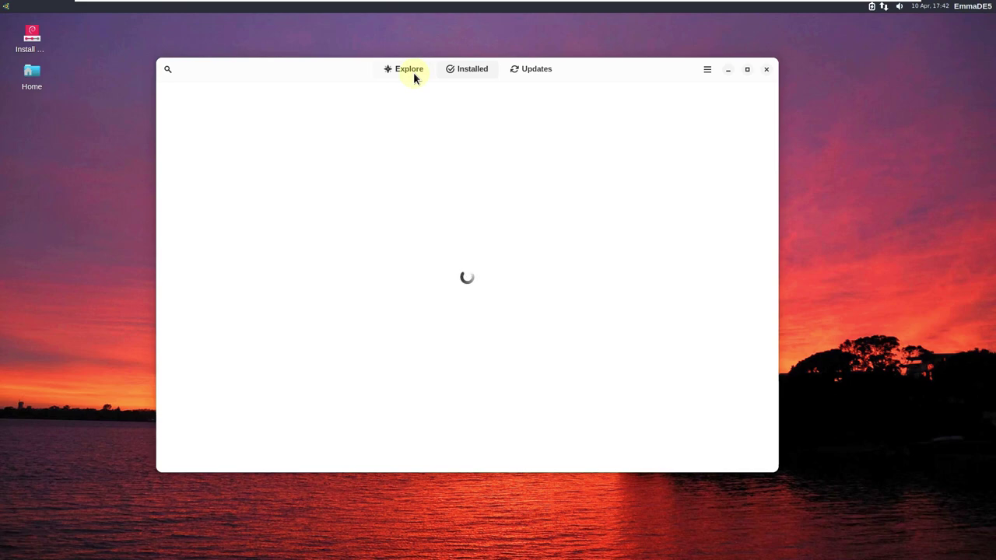
left_click(6, 6)
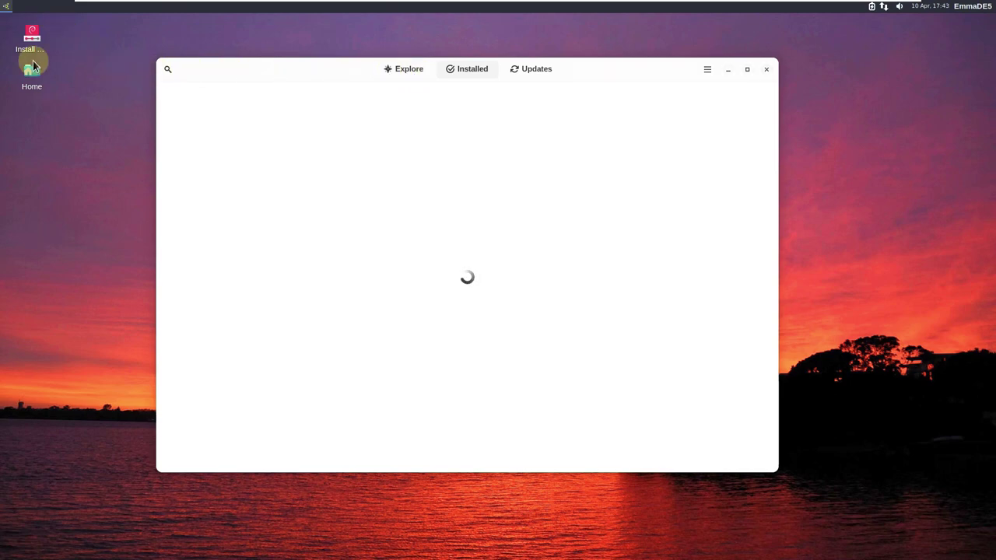
left_click(821, 58)
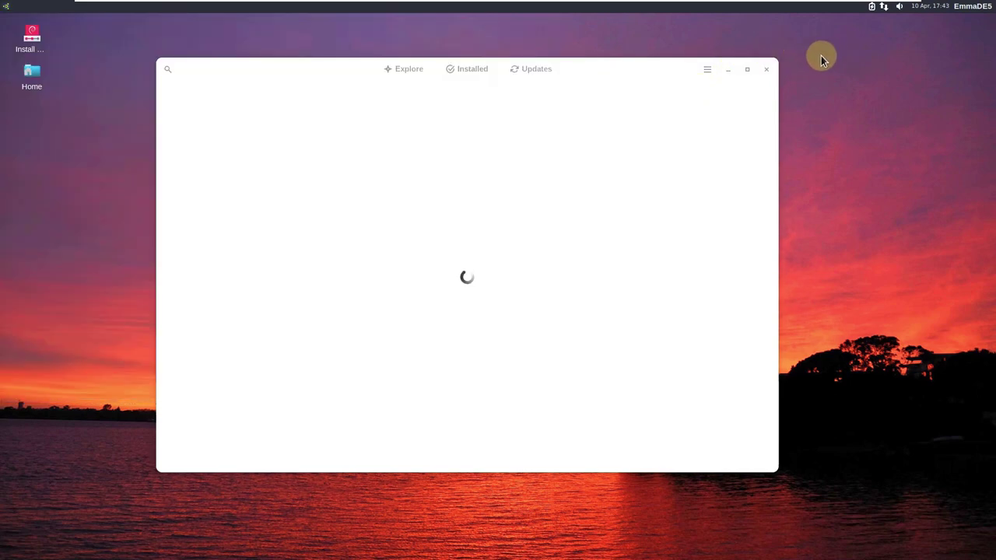
left_click(524, 75)
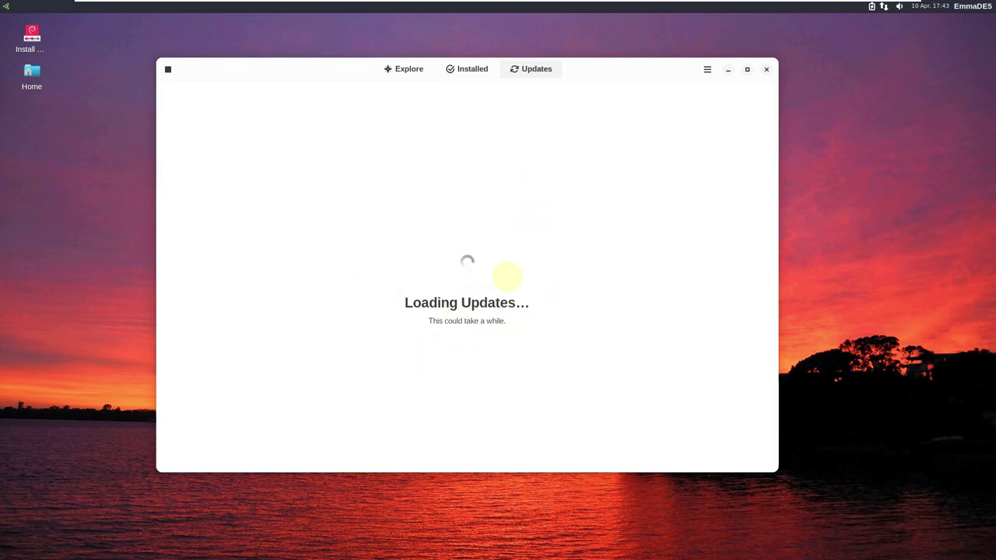
left_click(7, 11)
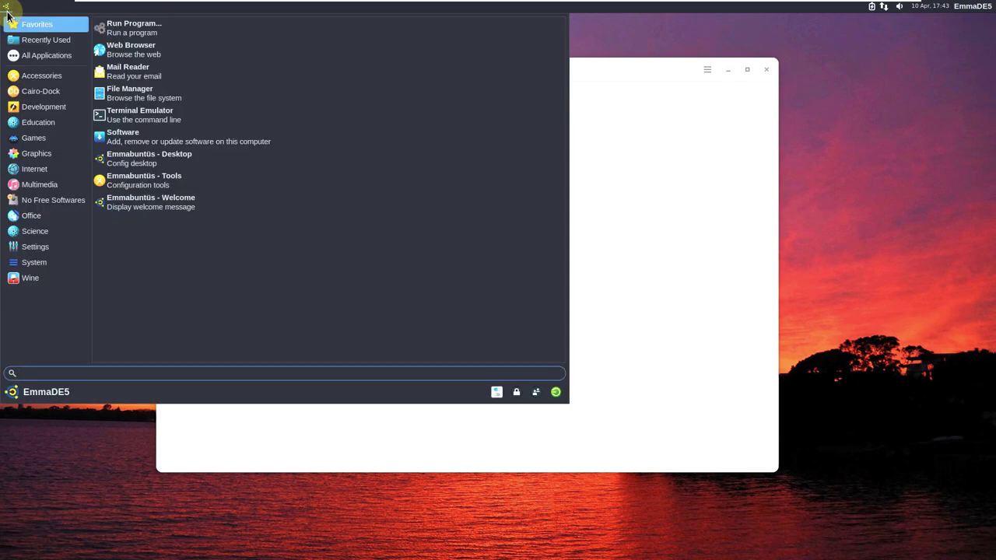
Browse the All Applications and Accessories lists, then the Cairo-Dock category.
left_click(52, 51)
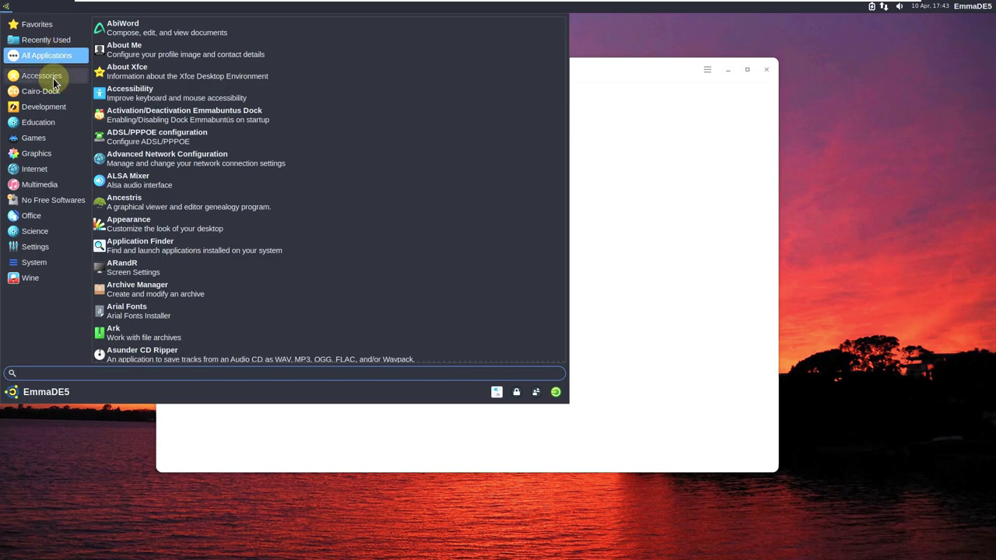
left_click(40, 76)
scroll(371, 170, "down", 3)
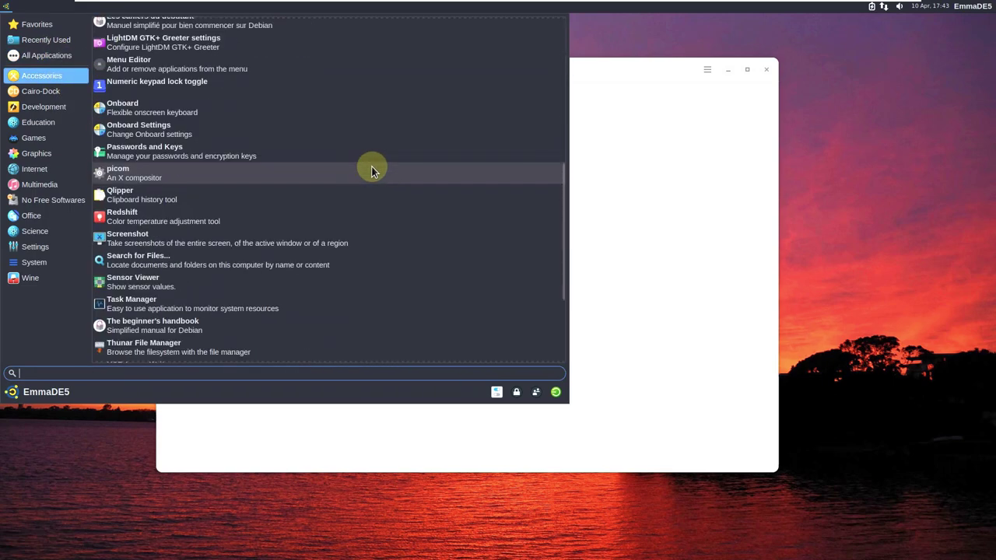
scroll(371, 170, "down", 4)
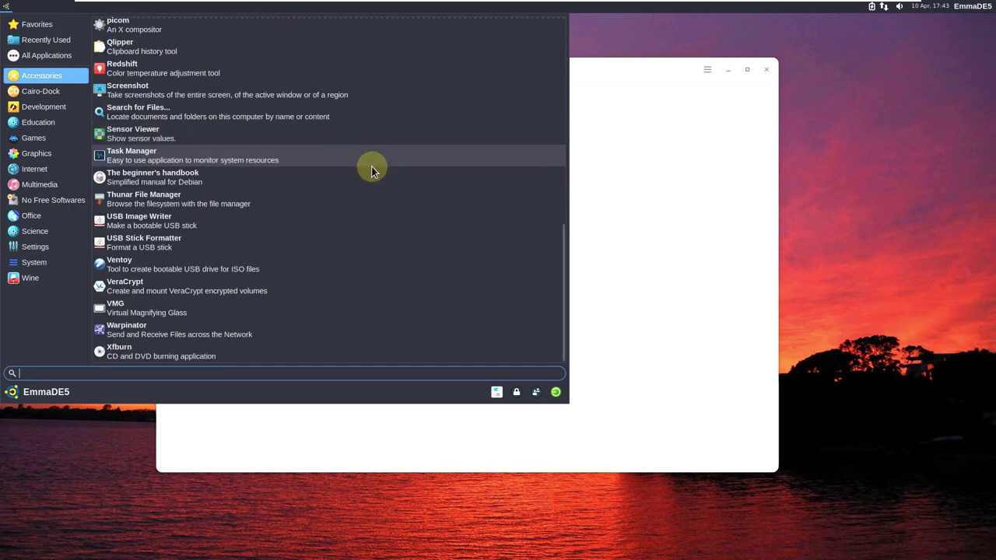
scroll(371, 170, "up", 10)
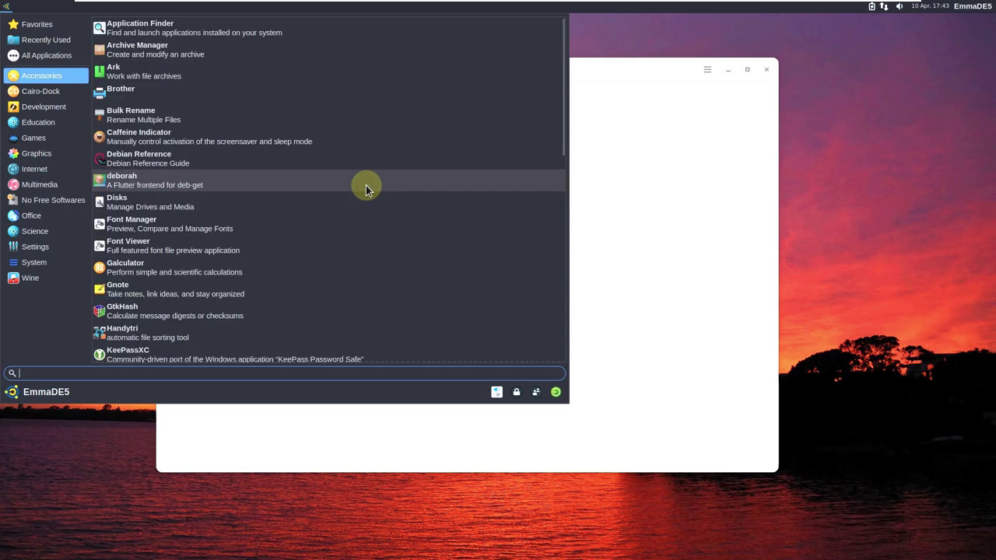
left_click(84, 91)
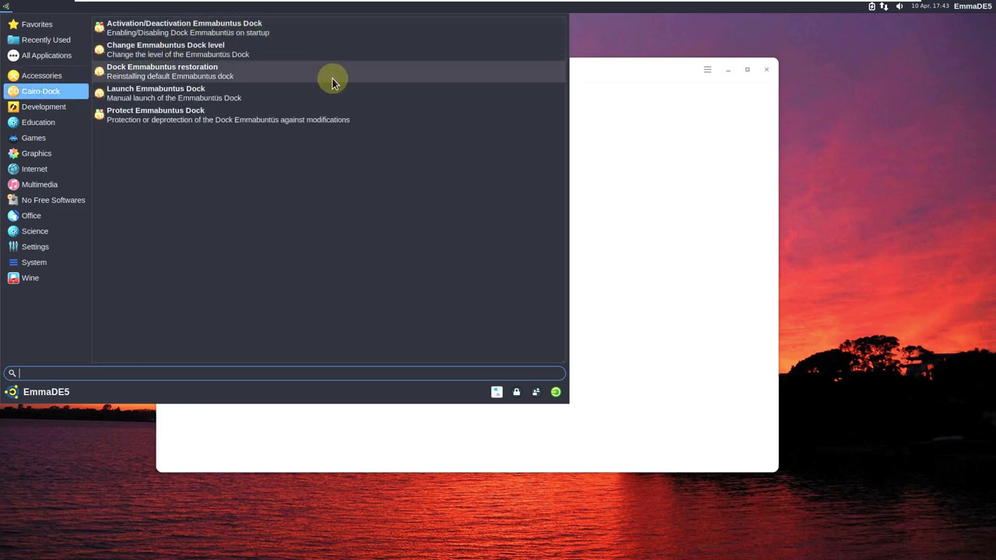
Step through Development, Education, Games, Graphics and Internet, scrolling Internet, then dismiss the menu.
left_click(61, 106)
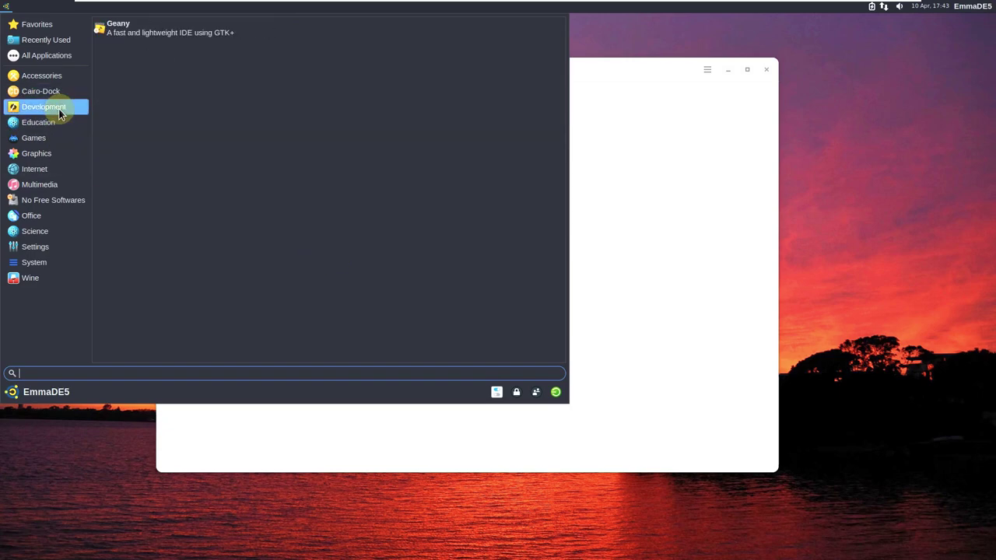
left_click(57, 122)
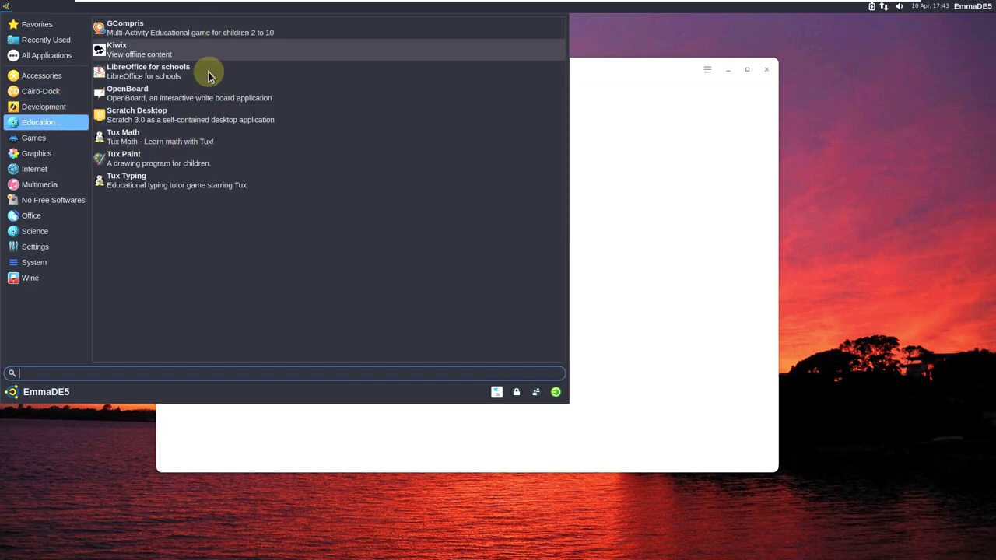
left_click(59, 138)
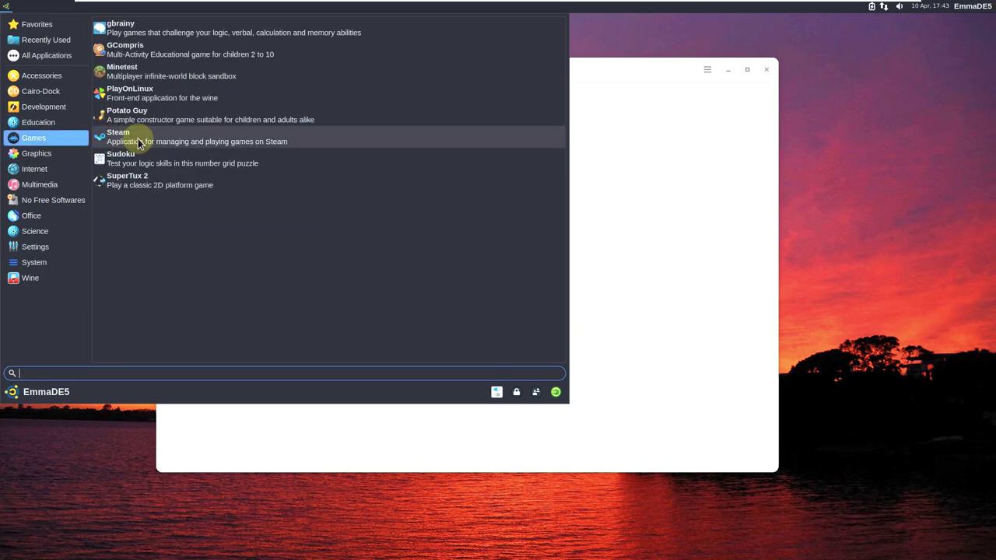
left_click(76, 158)
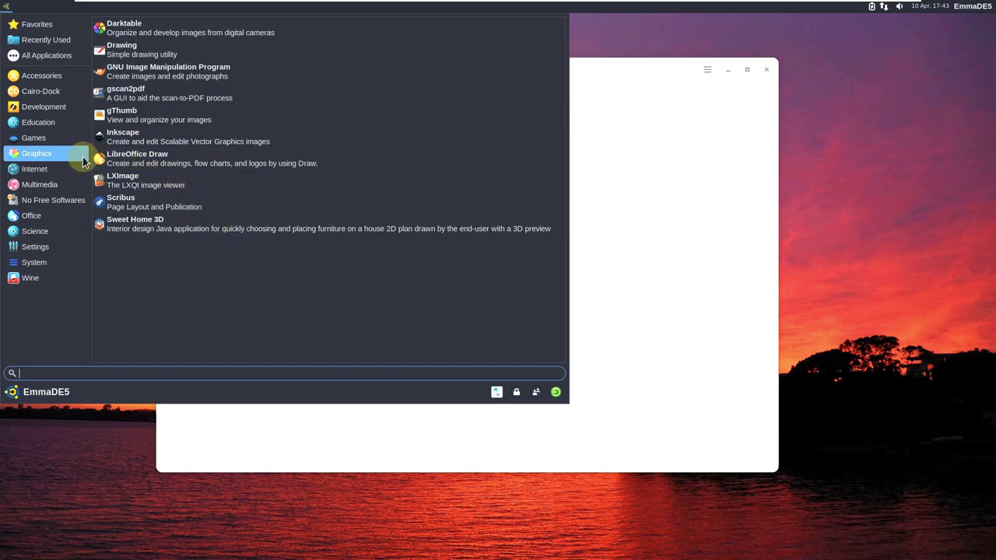
left_click(59, 167)
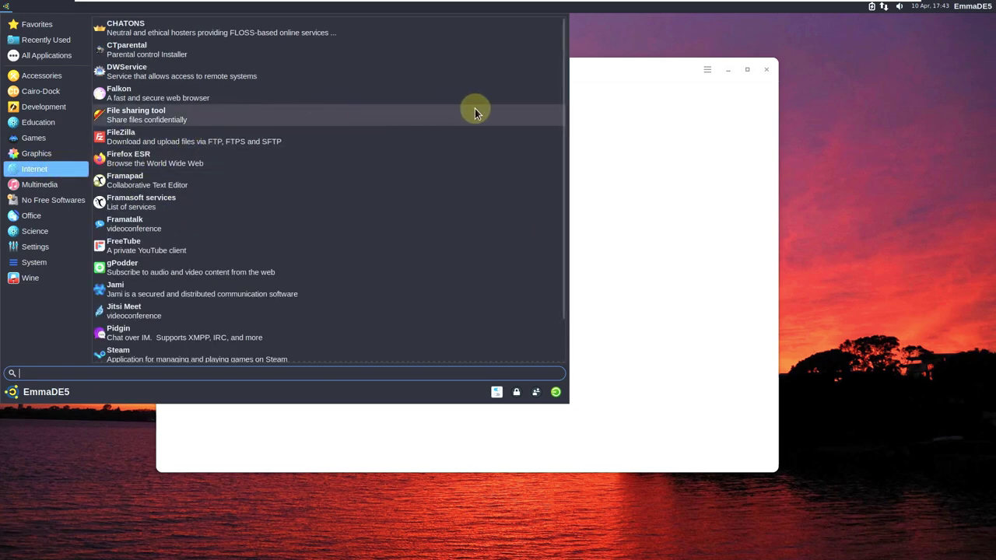
scroll(563, 106, "down", 2)
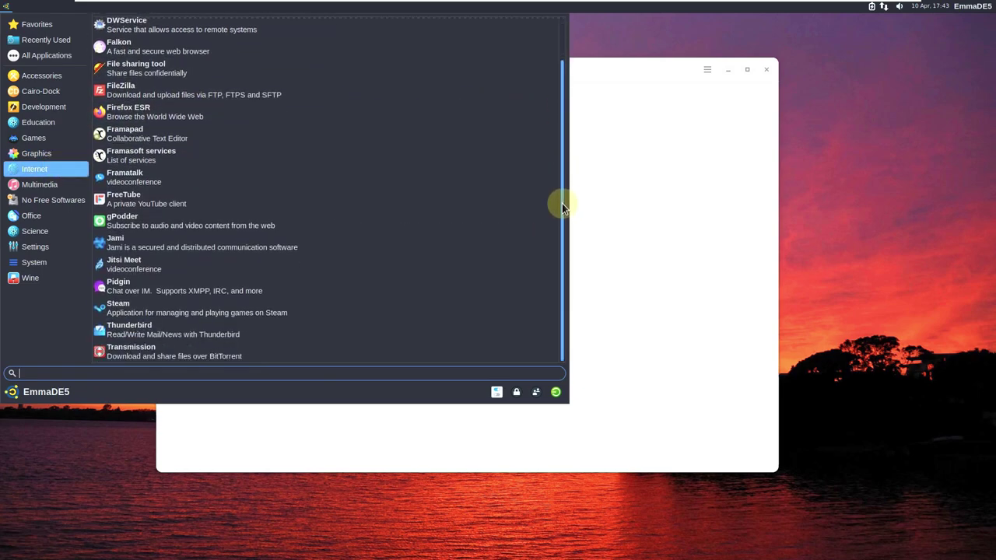
scroll(561, 86, "up", 2)
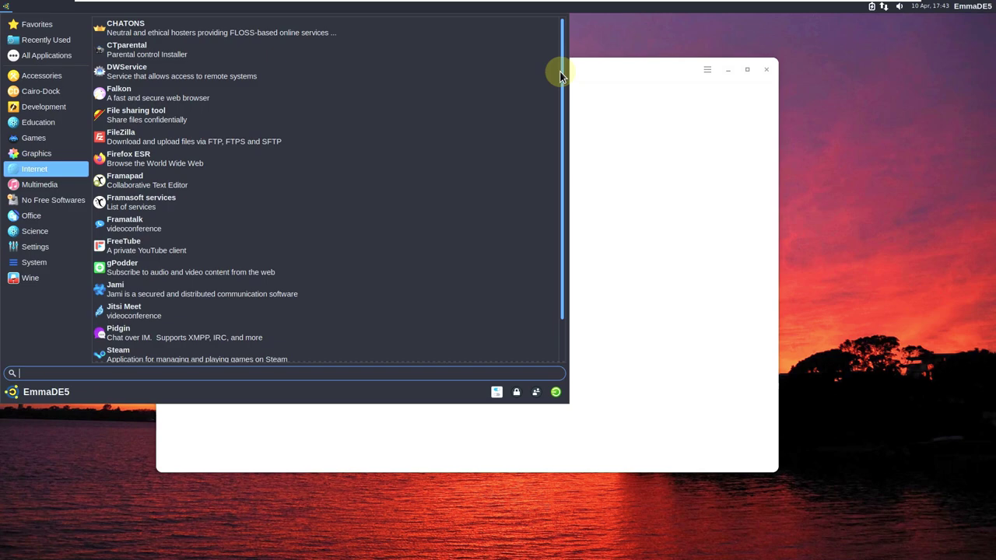
scroll(567, 148, "down", 2)
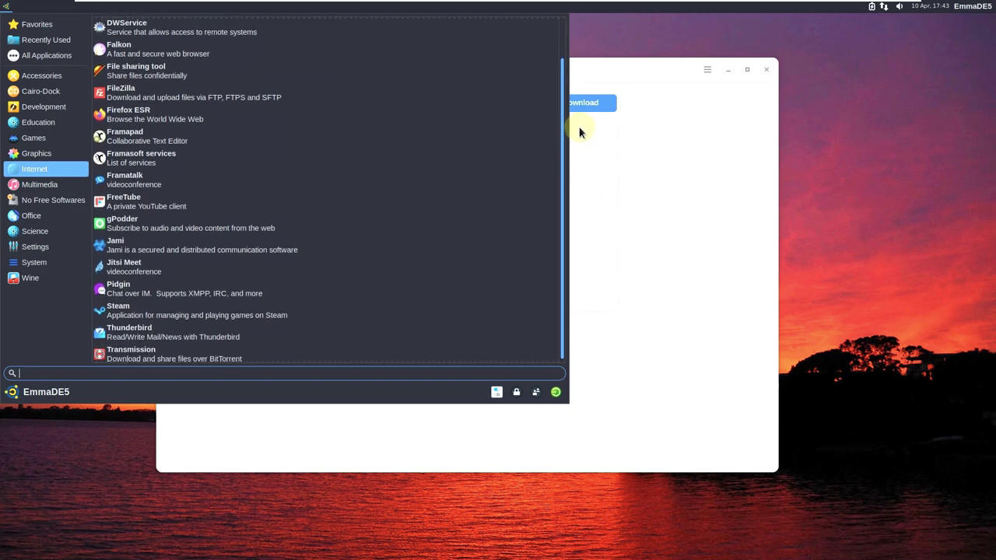
scroll(582, 93, "up", 2)
scroll(595, 172, "down", 2)
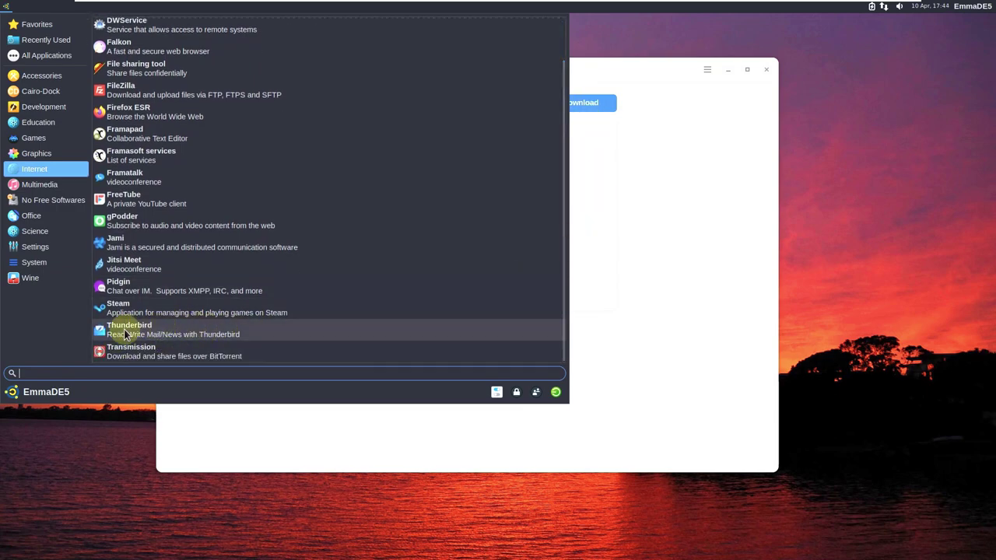
left_click(680, 198)
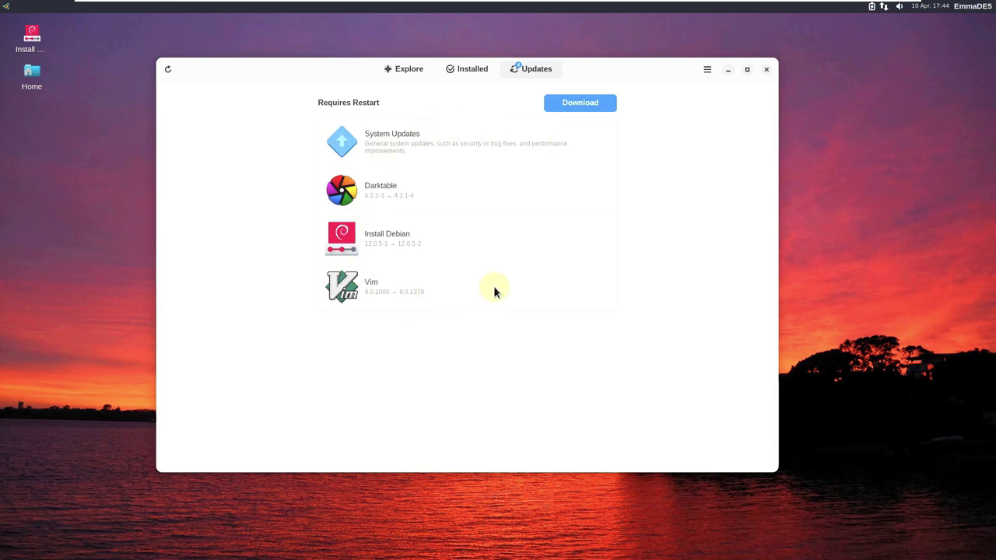
Check the System Updates package versions, then list installed apps like AbiWord, Audacity and calibre.
left_click(474, 149)
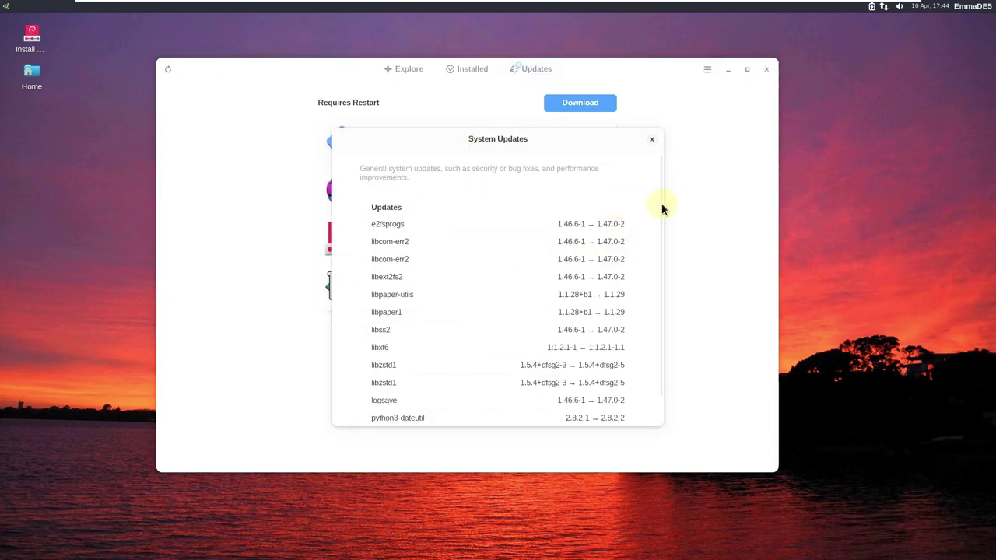
left_click(645, 145)
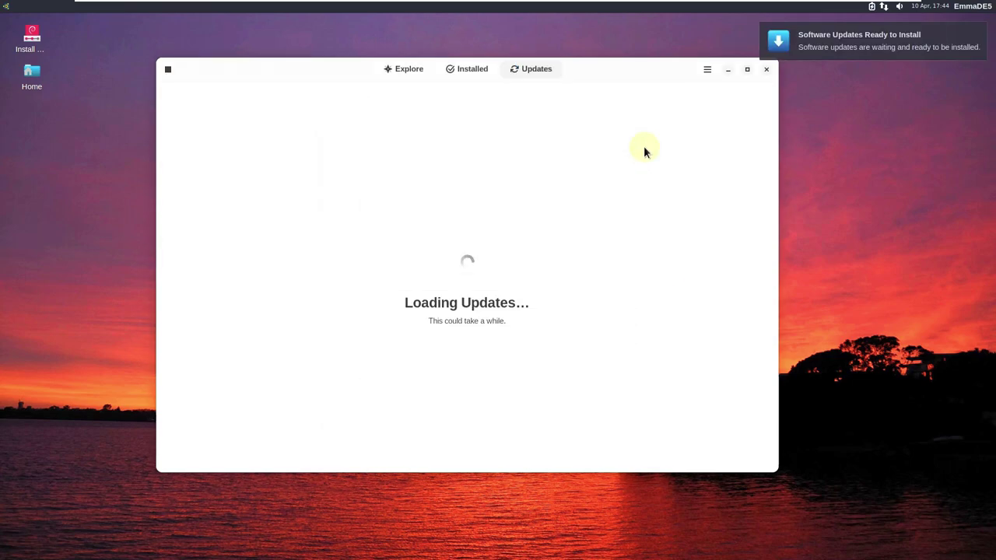
left_click(457, 71)
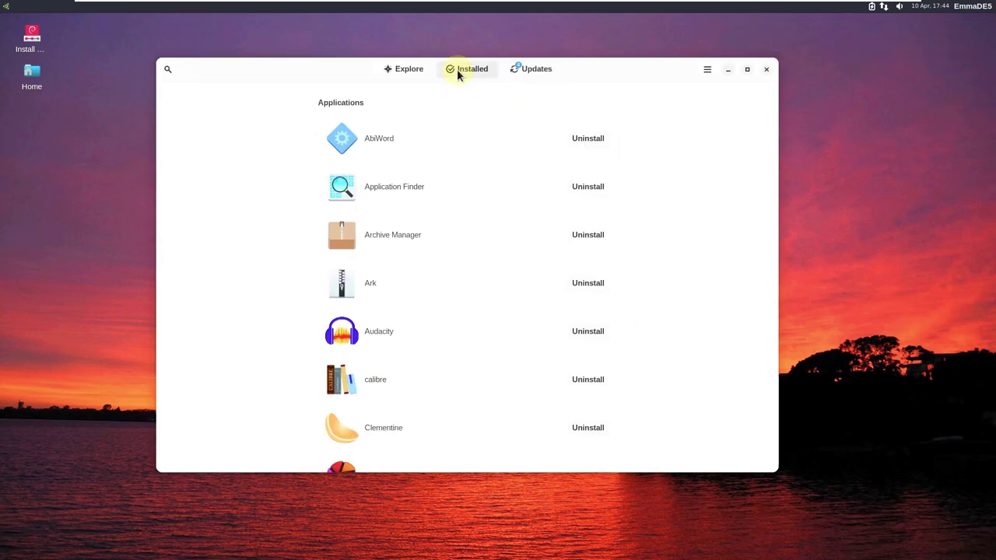
scroll(775, 137, "down", 2)
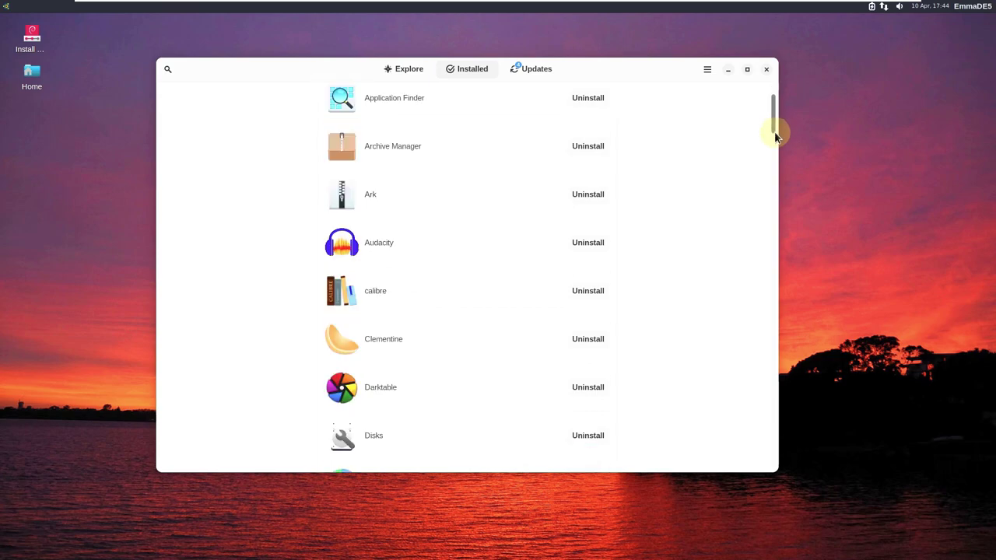
left_click_drag(775, 136, 761, 117)
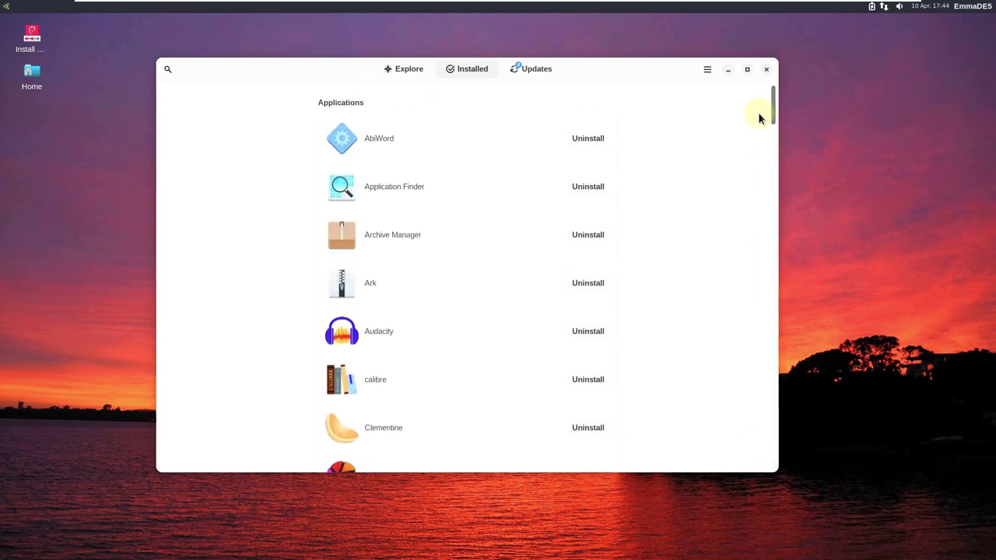
left_click(451, 349)
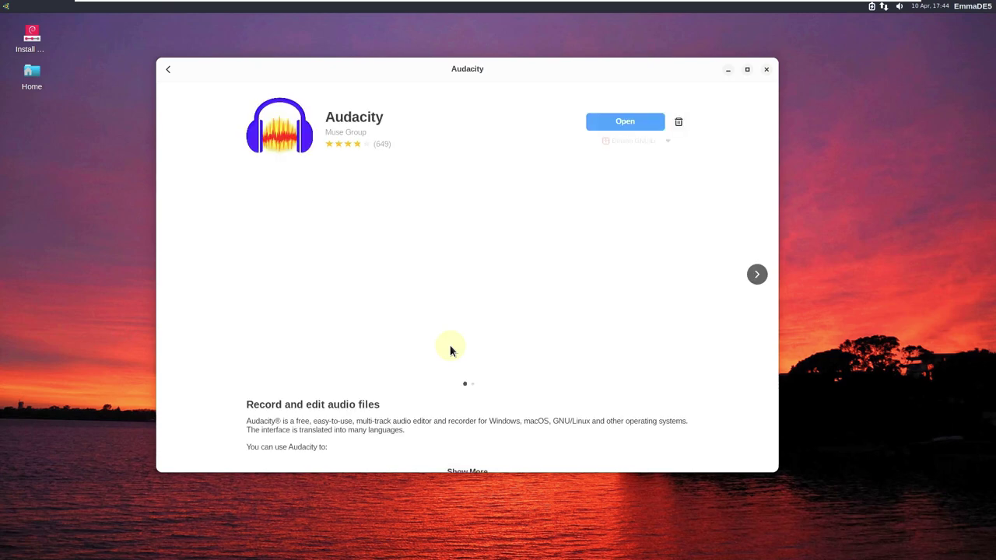
scroll(454, 350, "down", 5)
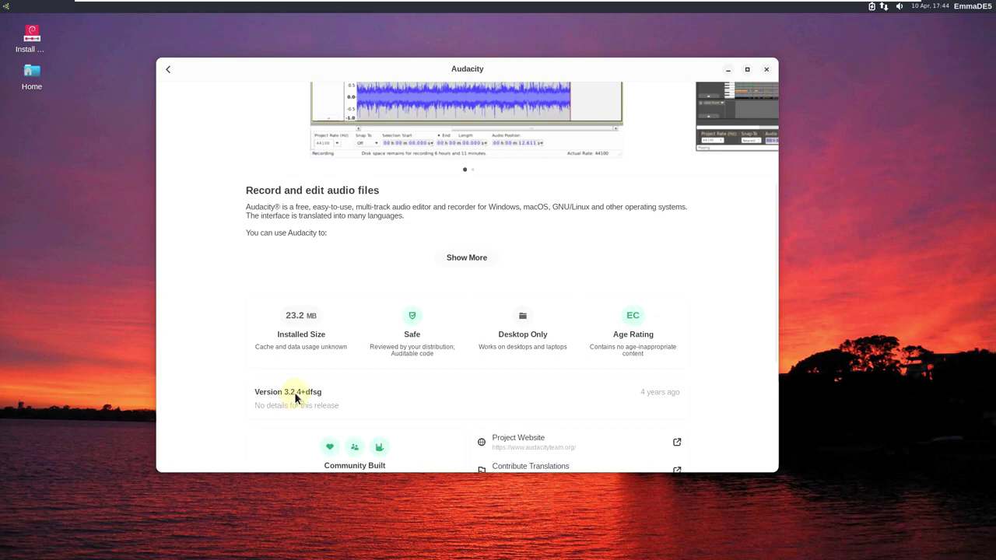
left_click(168, 69)
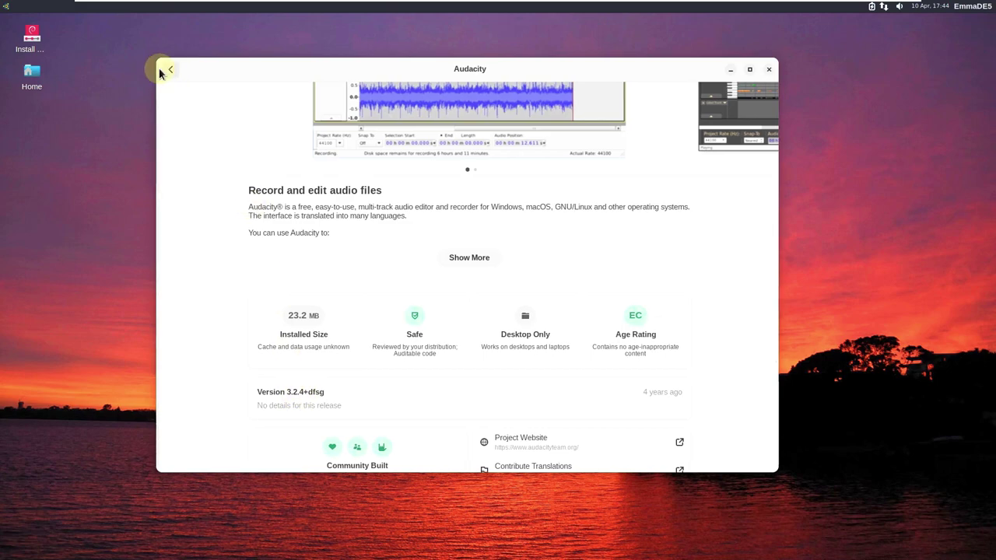
scroll(448, 279, "down", 2)
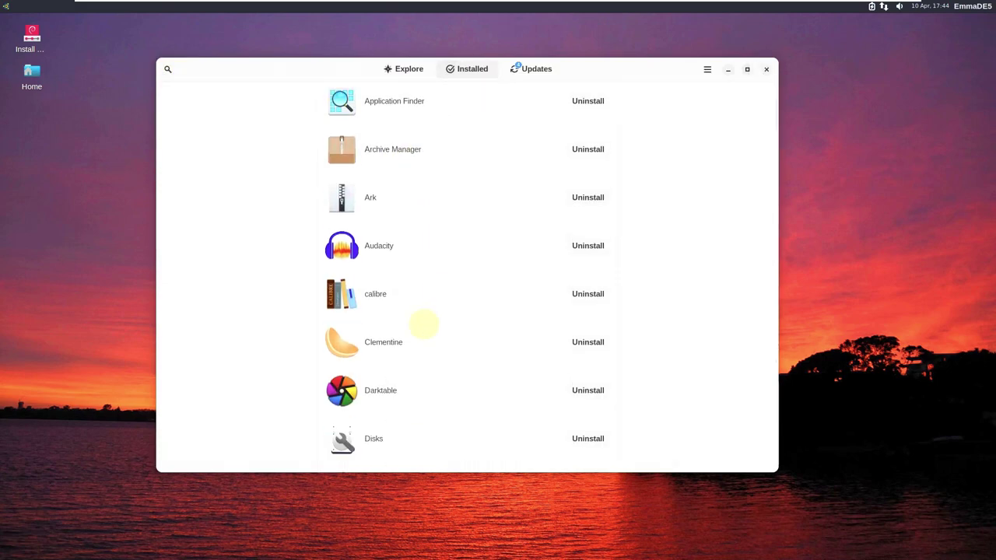
left_click(424, 336)
scroll(422, 331, "down", 5)
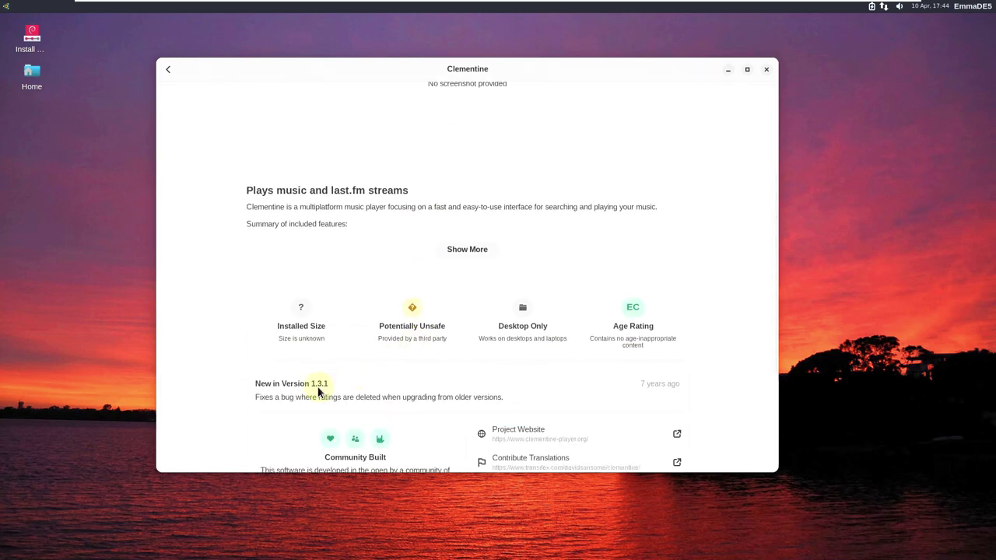
left_click(168, 70)
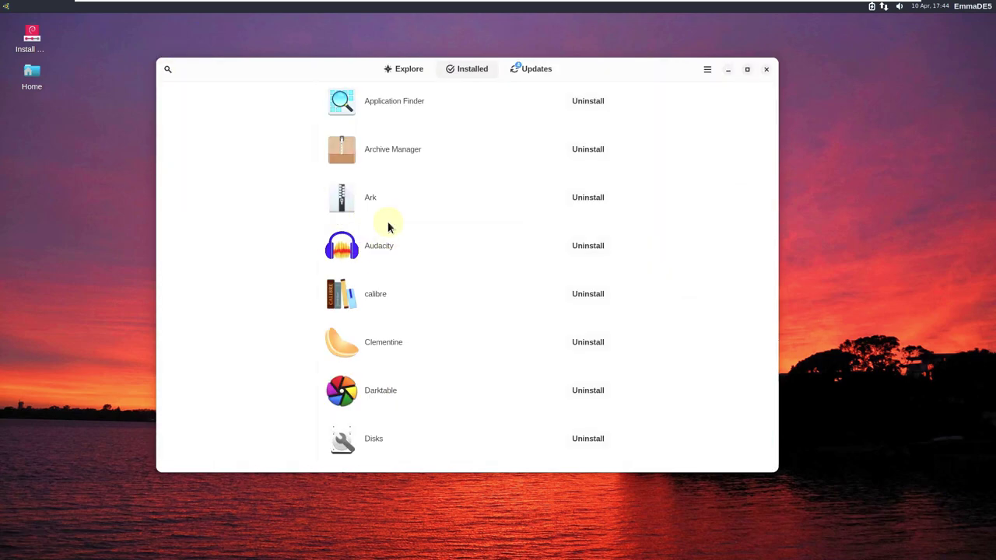
left_click(400, 293)
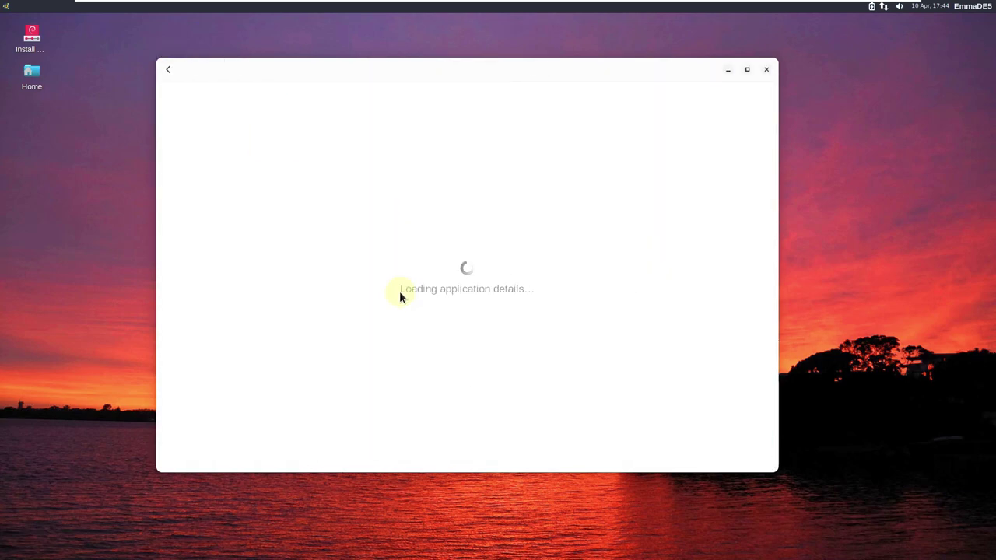
scroll(404, 350, "down", 5)
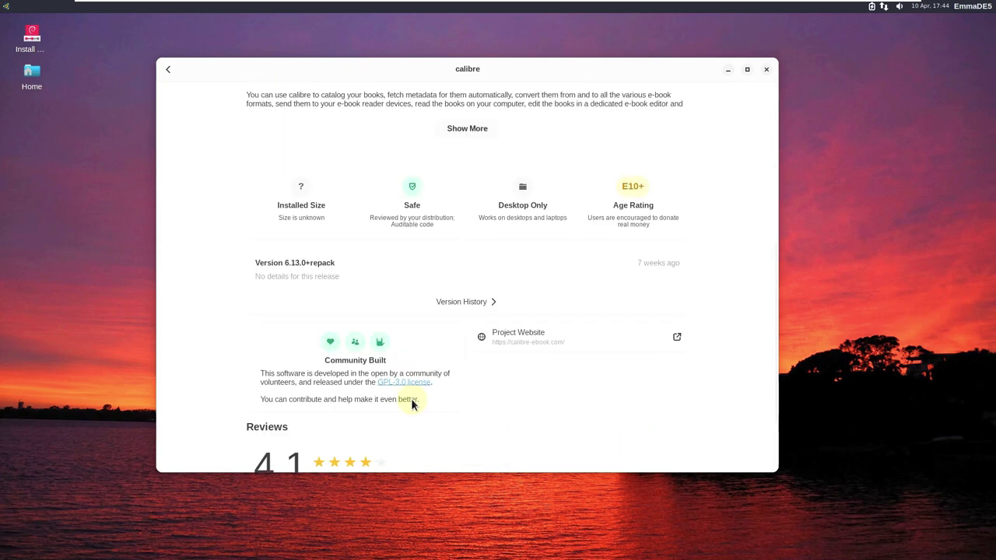
left_click(167, 70)
scroll(441, 265, "down", 2)
left_click(401, 305)
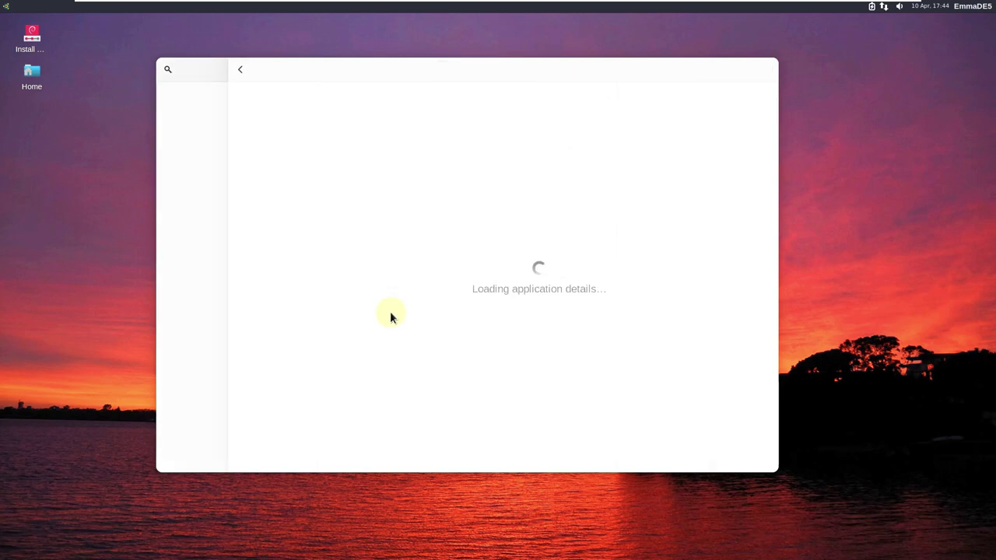
scroll(435, 247, "down", 3)
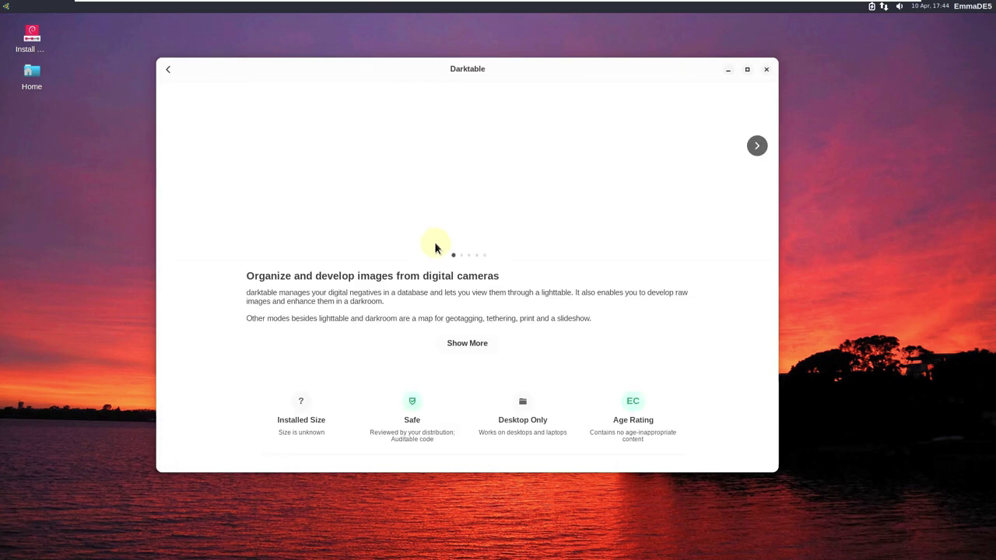
scroll(382, 409, "down", 3)
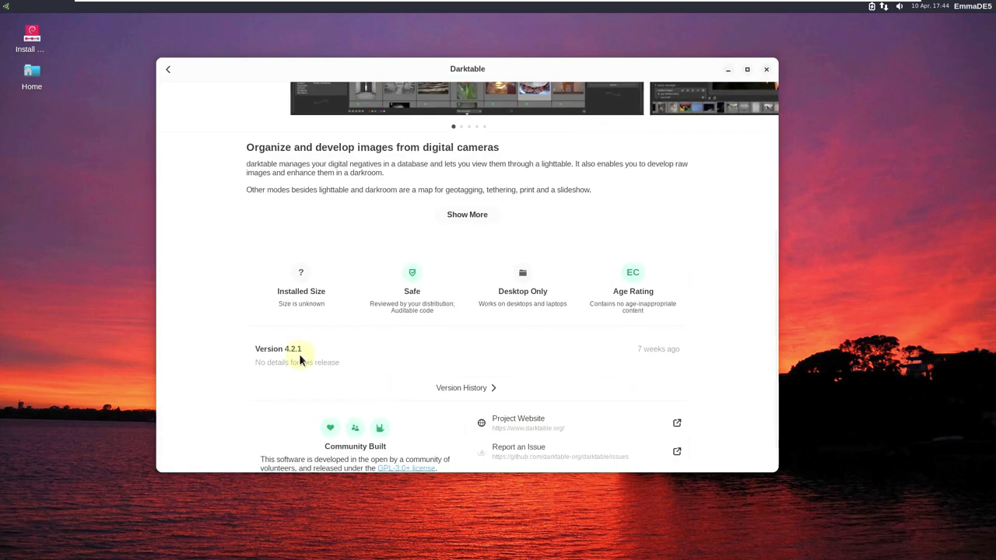
left_click(167, 69)
scroll(506, 283, "down", 6)
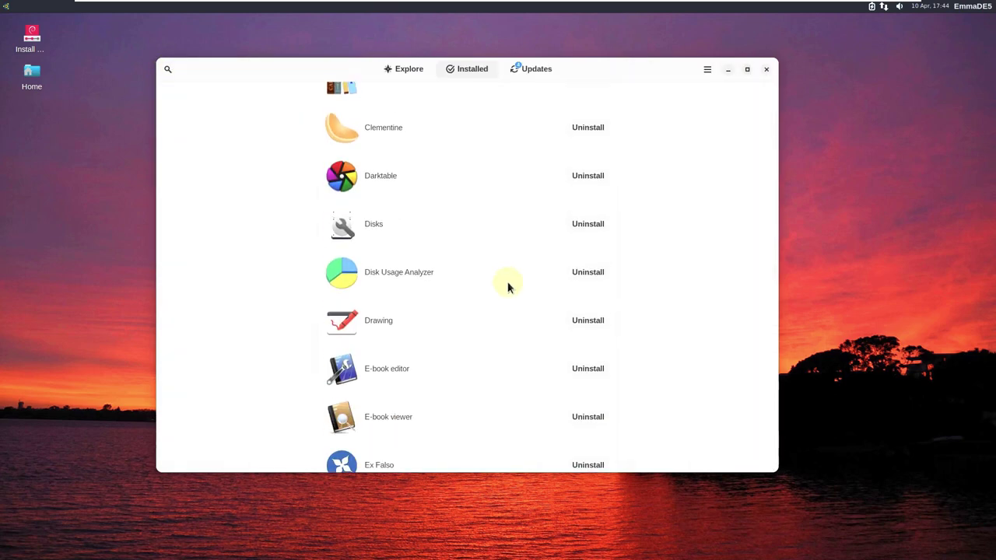
scroll(507, 287, "down", 4)
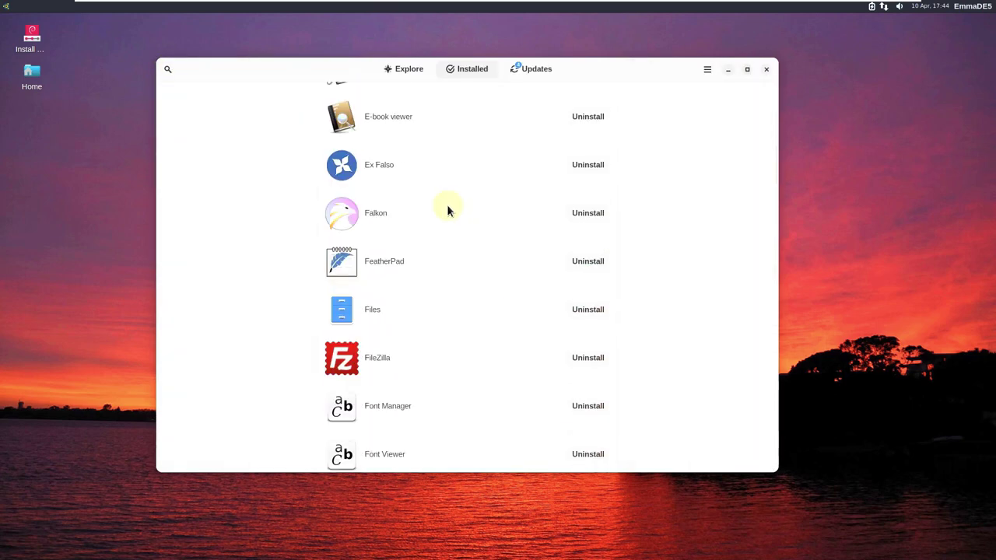
left_click(447, 209)
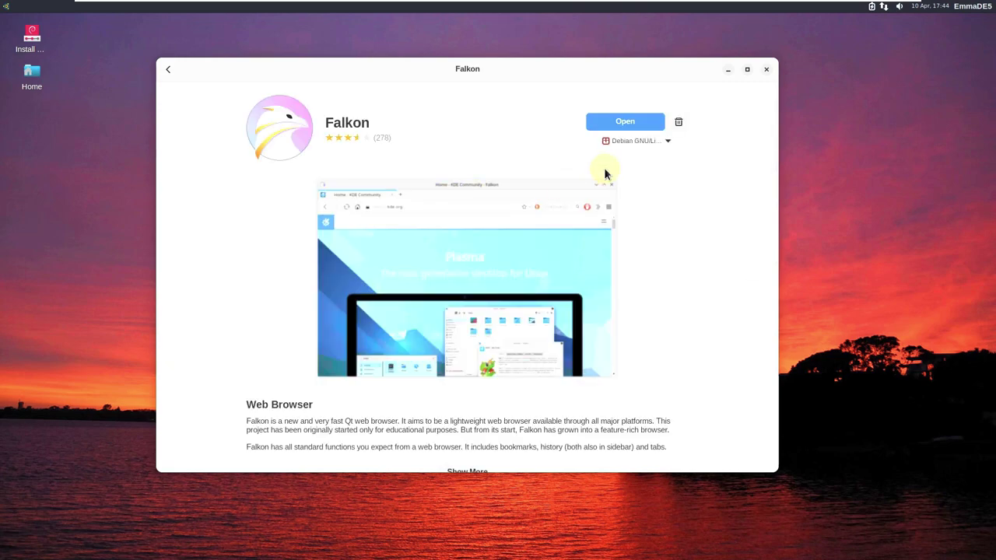
left_click(654, 144)
left_click(681, 240)
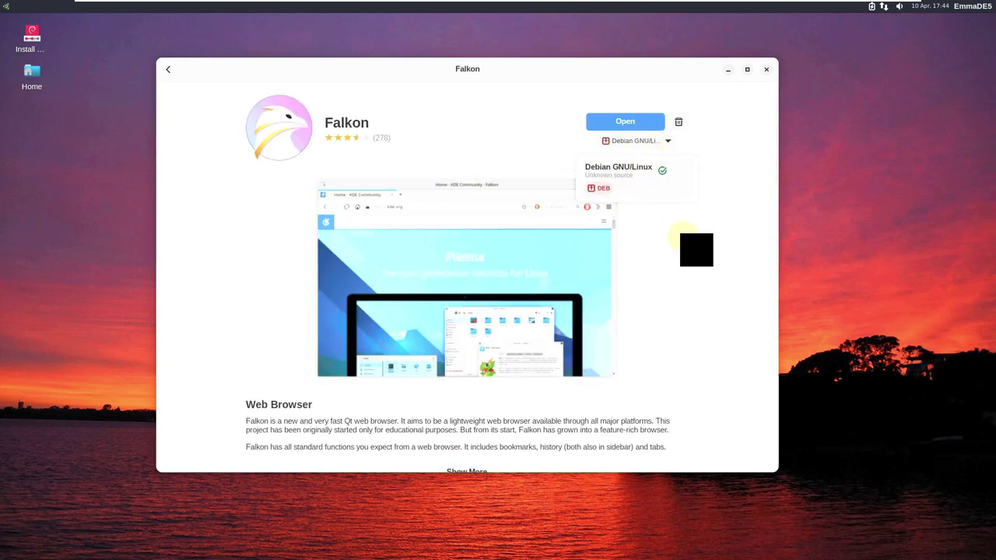
scroll(240, 283, "down", 5)
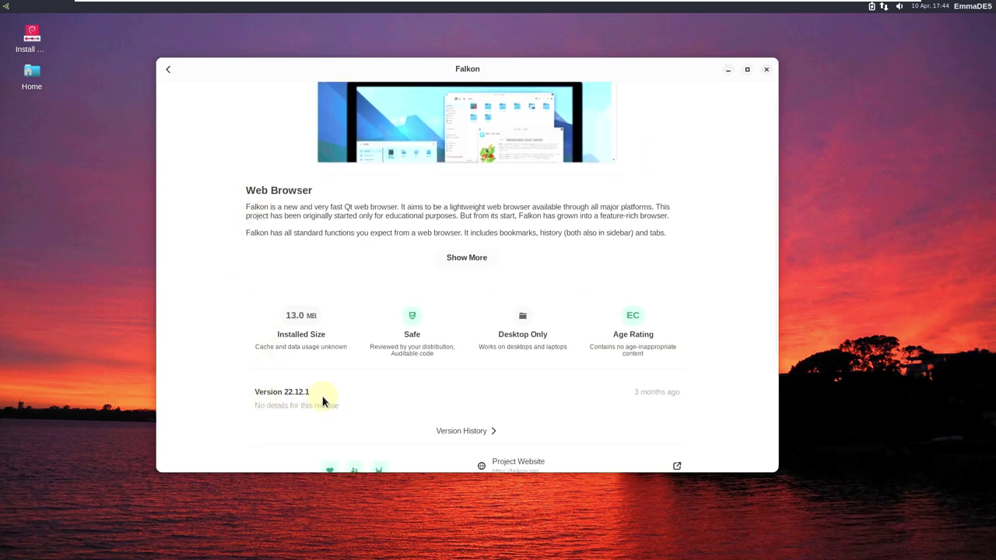
left_click(176, 70)
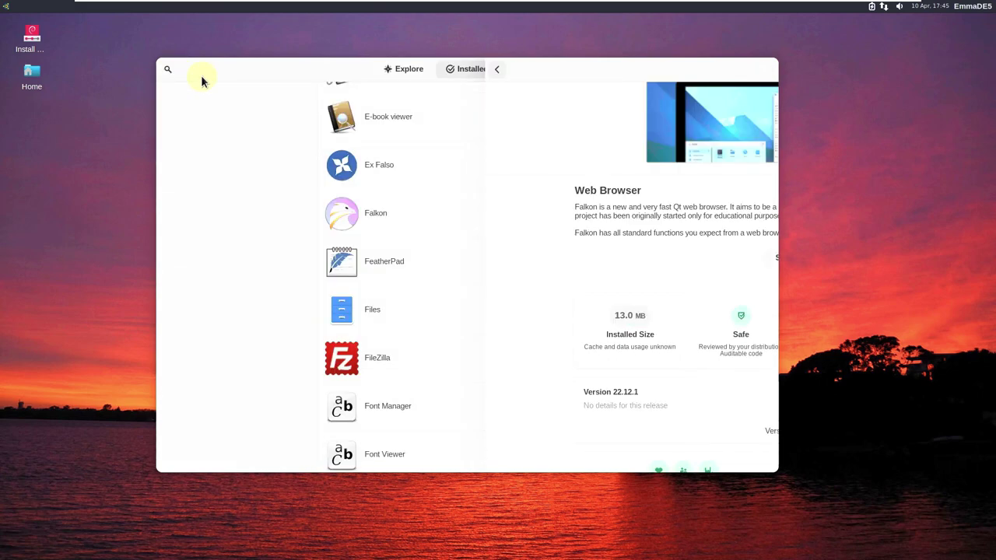
scroll(413, 318, "down", 3)
left_click(383, 229)
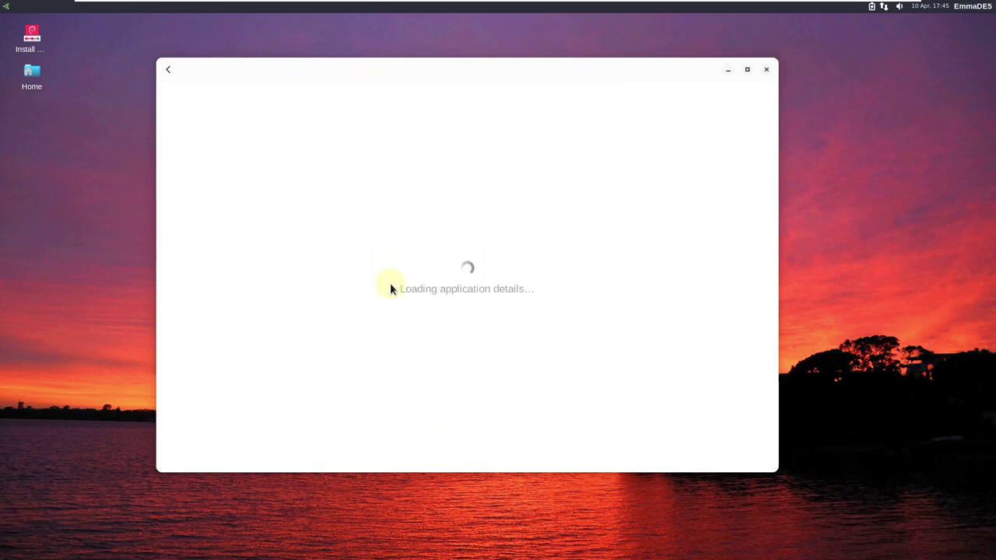
scroll(367, 323, "down", 2)
scroll(366, 321, "down", 5)
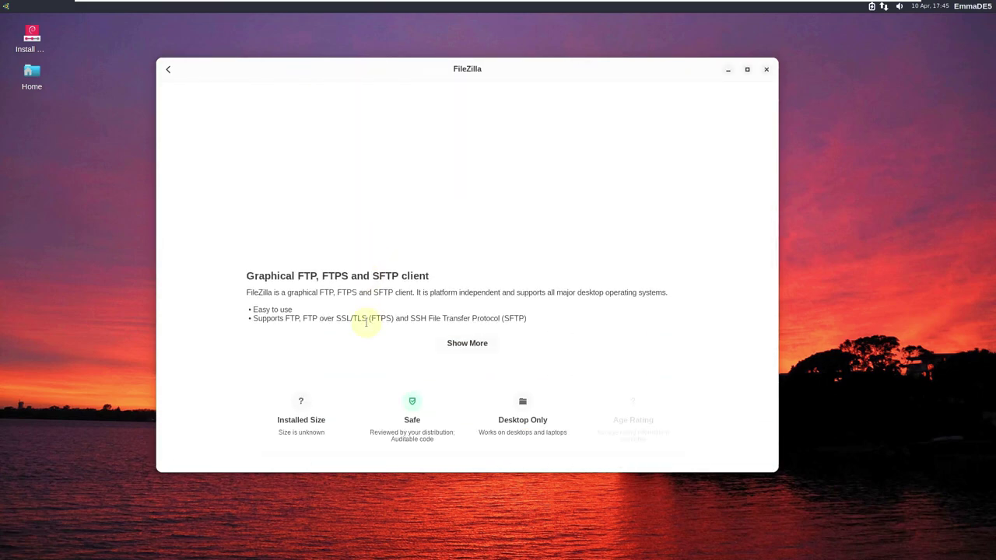
left_click(168, 70)
scroll(465, 311, "down", 6)
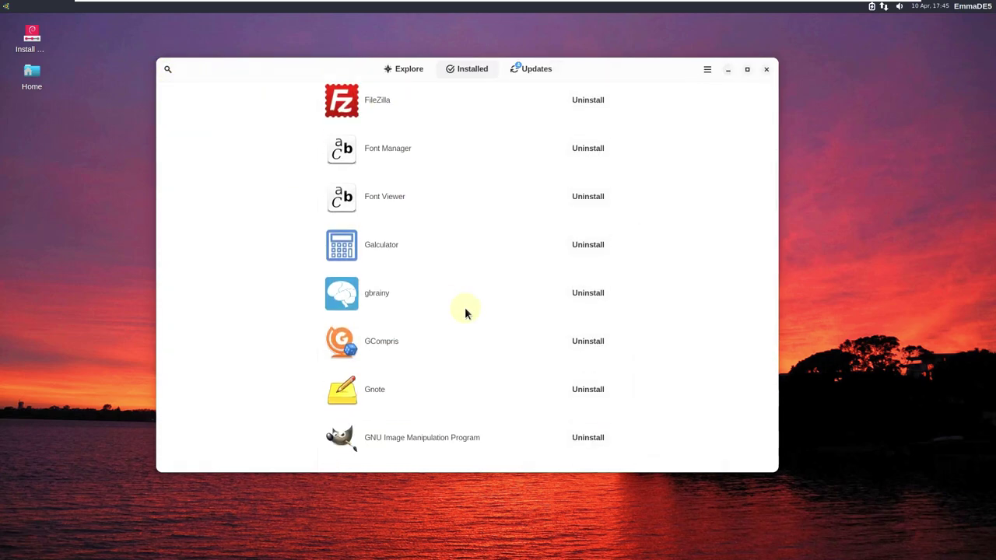
left_click(453, 317)
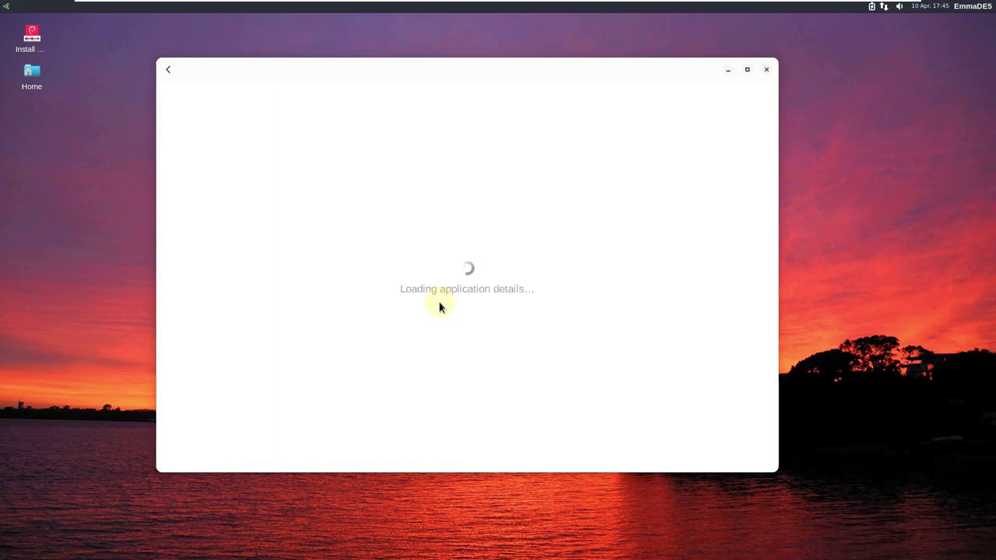
scroll(451, 268, "down", 4)
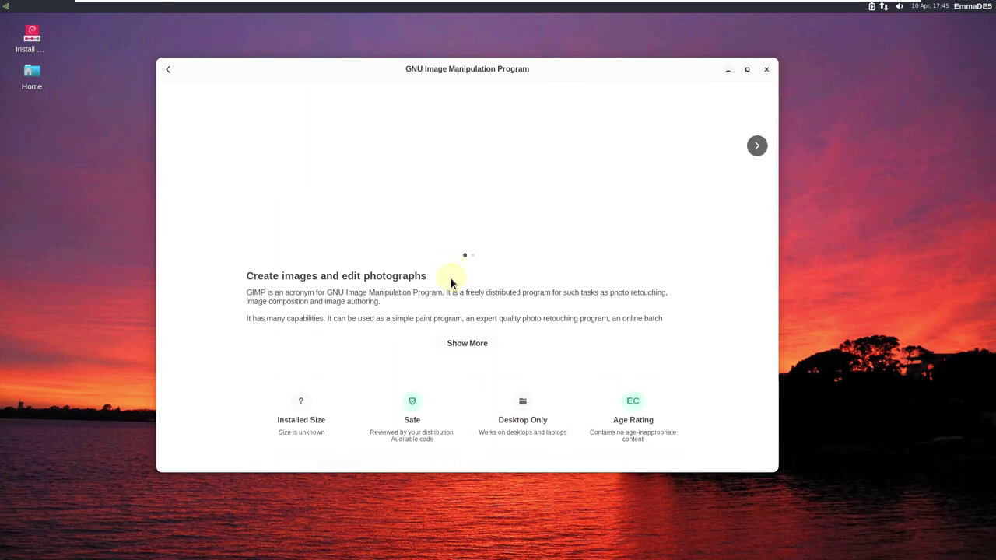
scroll(435, 411, "down", 3)
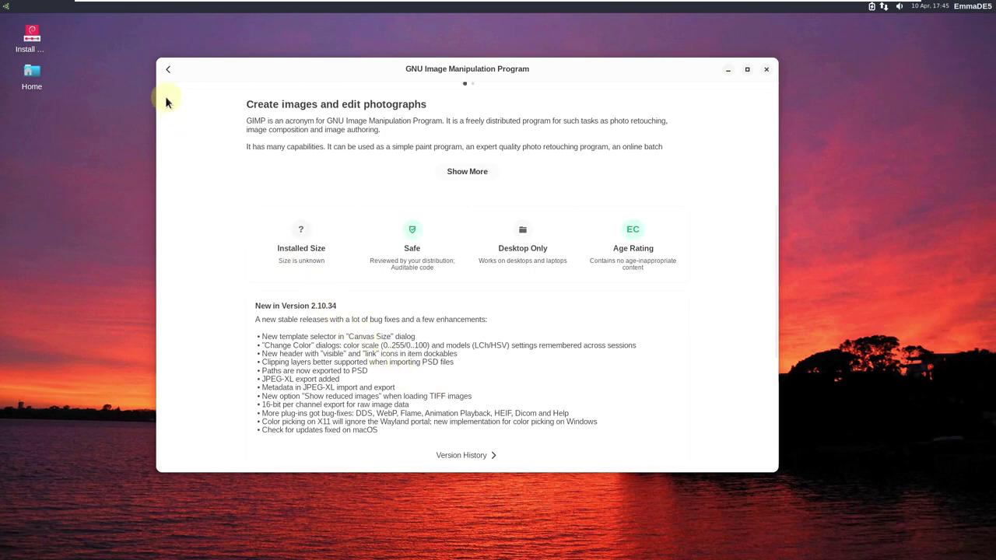
left_click(167, 73)
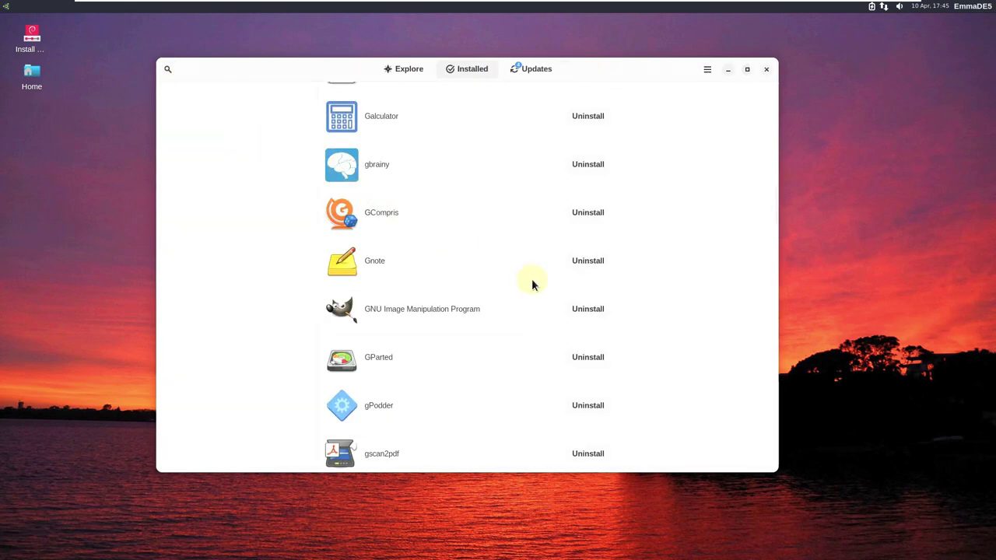
scroll(532, 280, "down", 3)
left_click(390, 227)
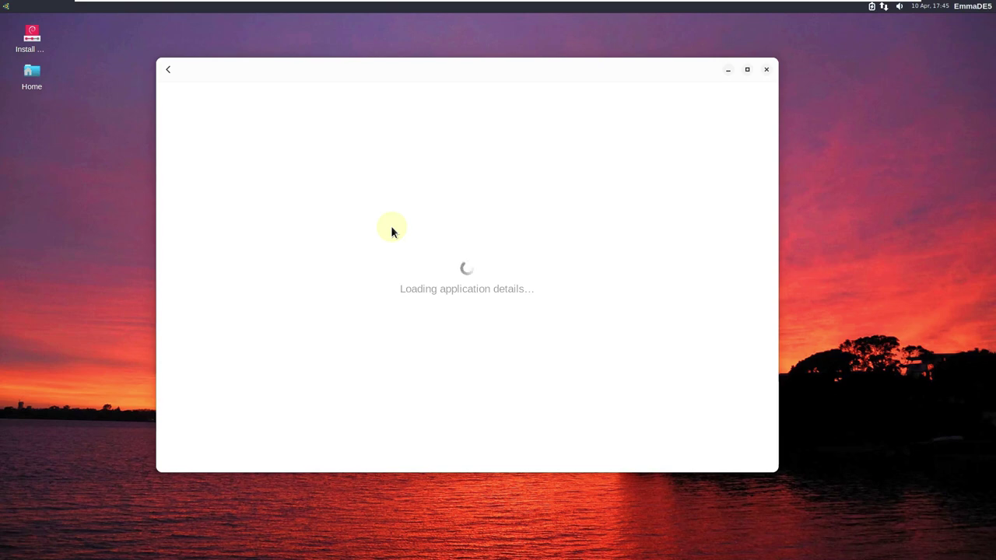
scroll(393, 233, "down", 5)
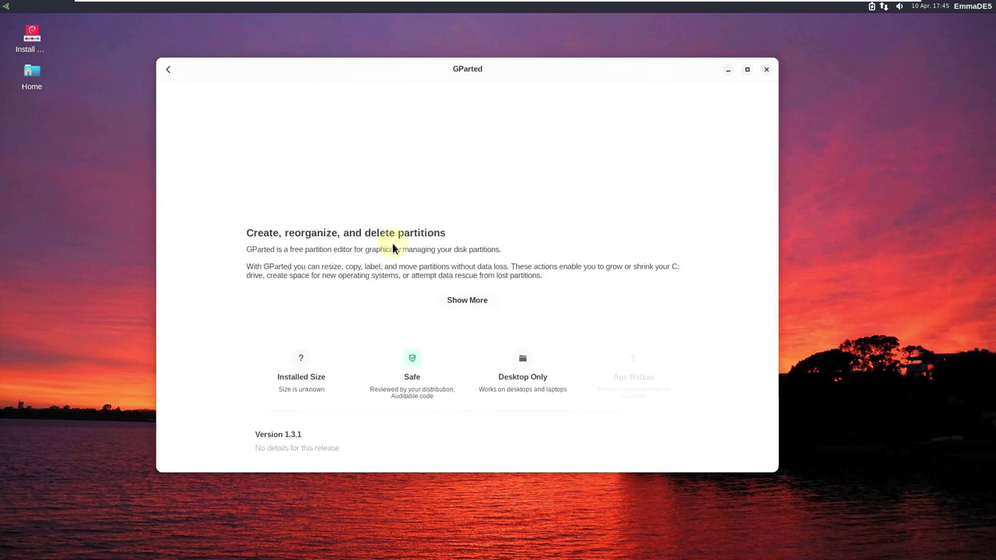
left_click(166, 70)
scroll(411, 271, "down", 3)
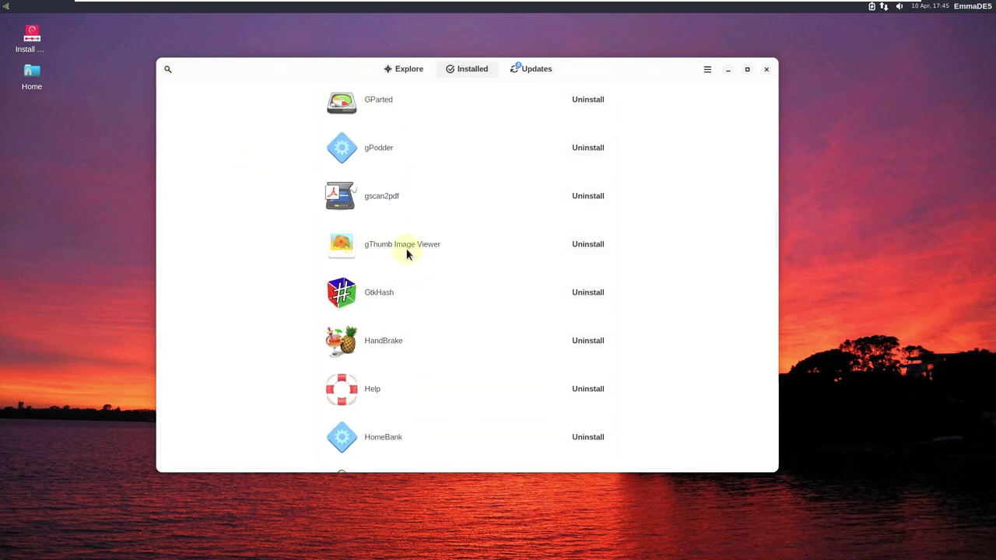
left_click(407, 253)
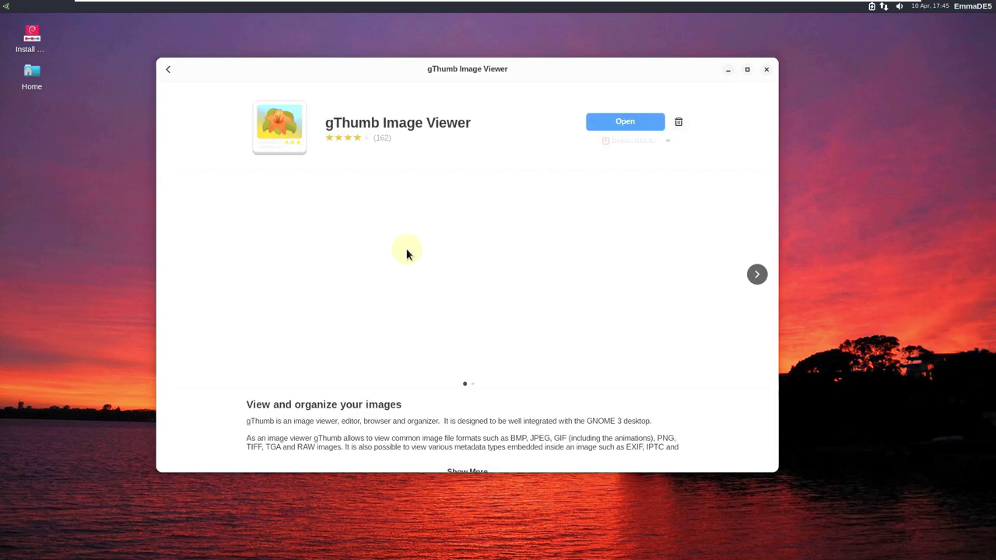
scroll(403, 372, "down", 4)
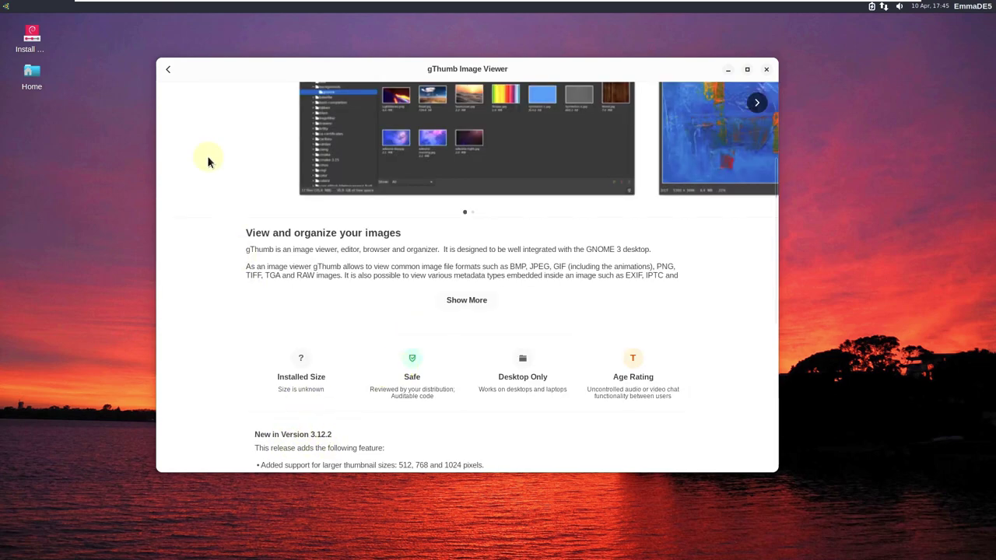
left_click(168, 70)
scroll(457, 235, "down", 2)
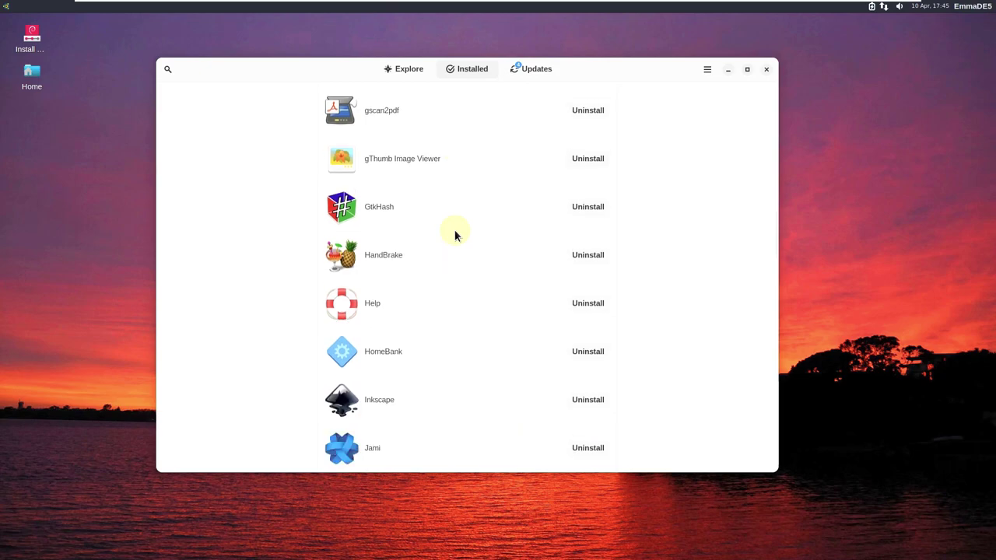
scroll(418, 260, "down", 3)
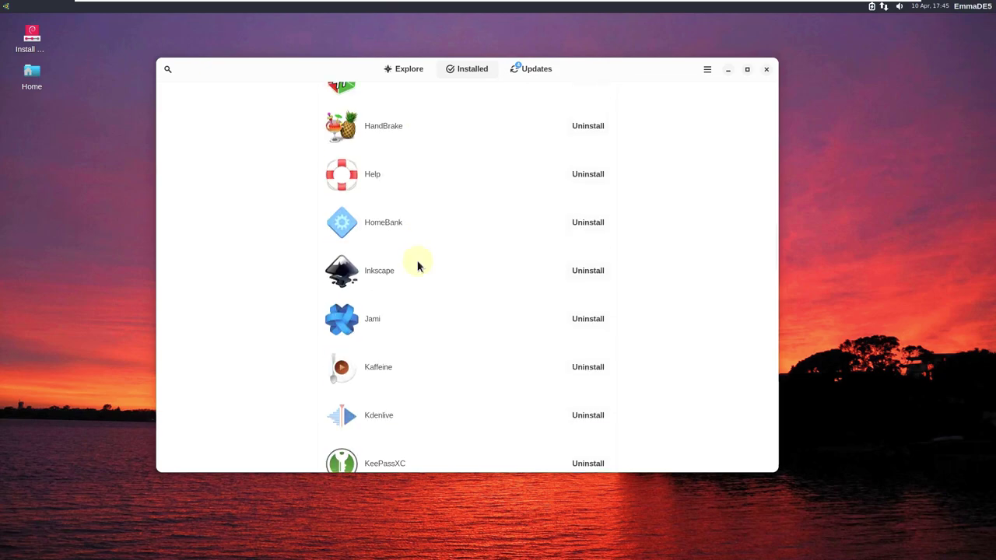
left_click(418, 264)
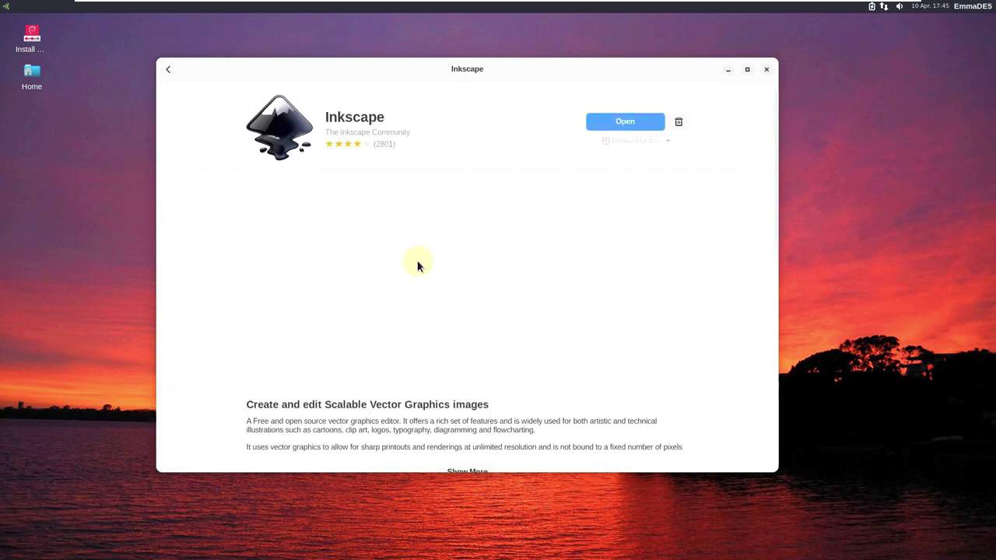
scroll(413, 311, "down", 6)
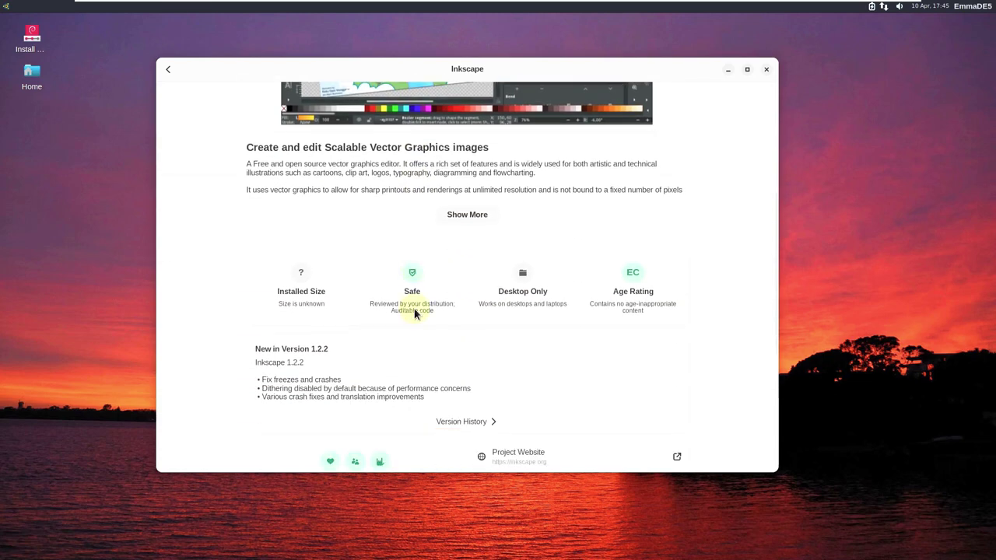
left_click(168, 70)
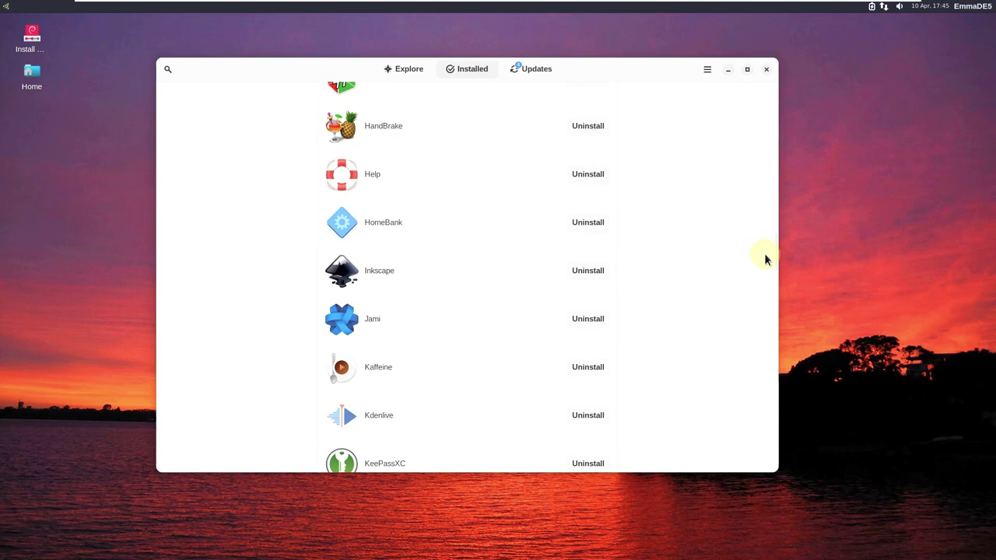
left_click_drag(775, 258, 774, 285)
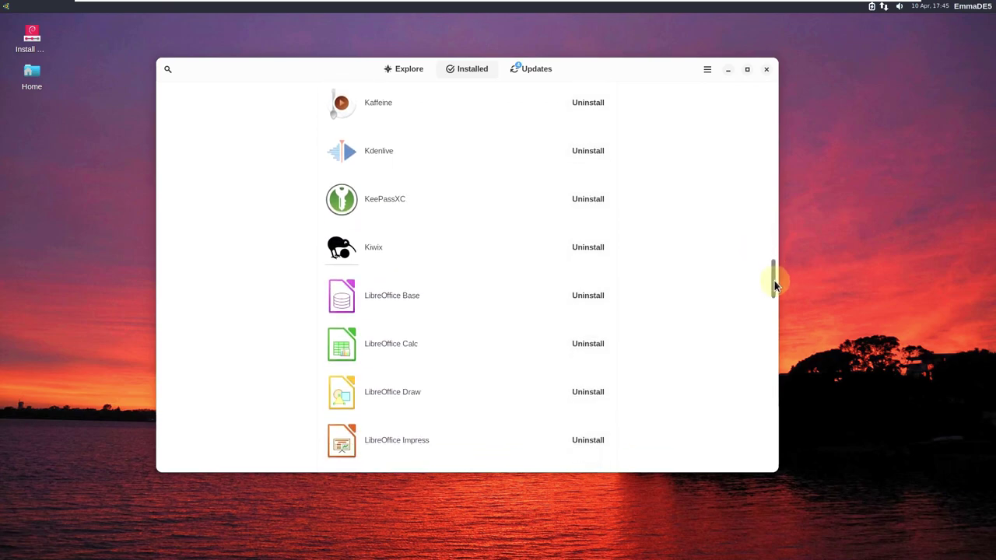
View the Kdenlive and LXImage-qt details pages, returning to the Installed list each time.
left_click(460, 156)
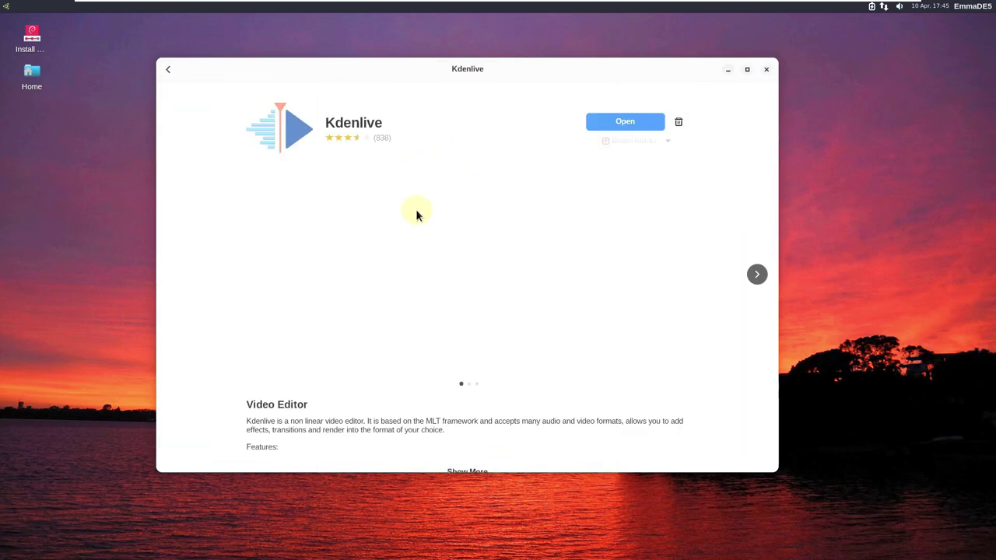
scroll(415, 233, "down", 3)
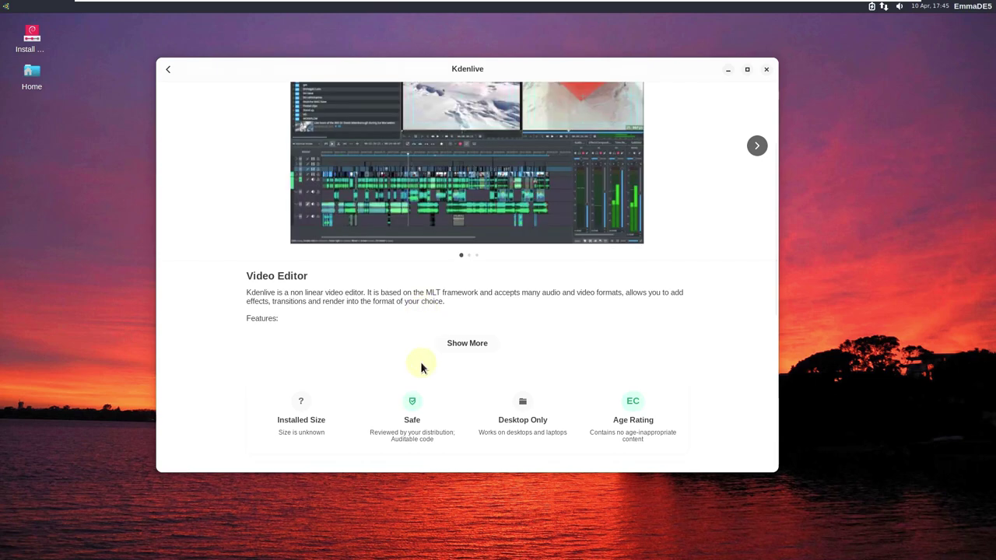
scroll(418, 366, "down", 2)
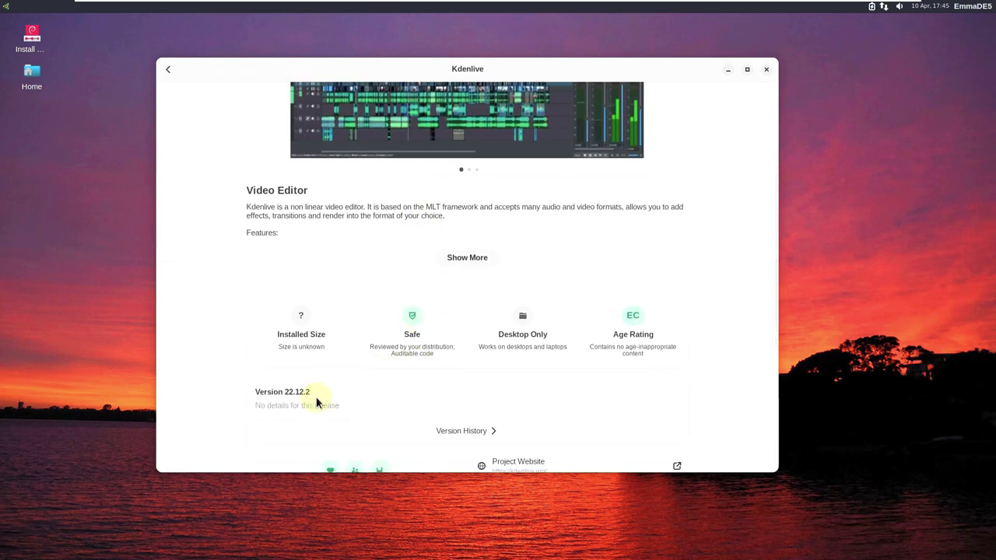
left_click(168, 68)
scroll(467, 249, "down", 2)
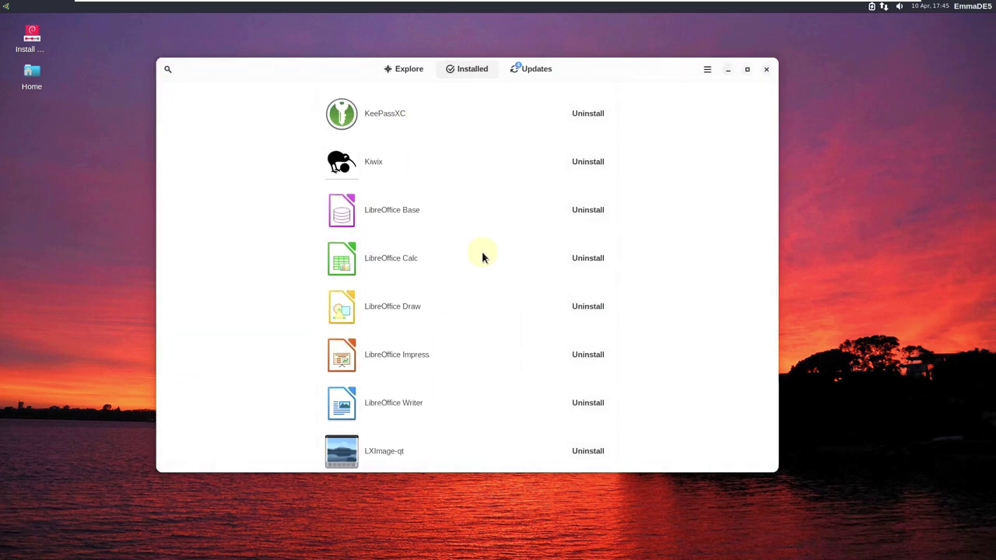
scroll(449, 286, "down", 2)
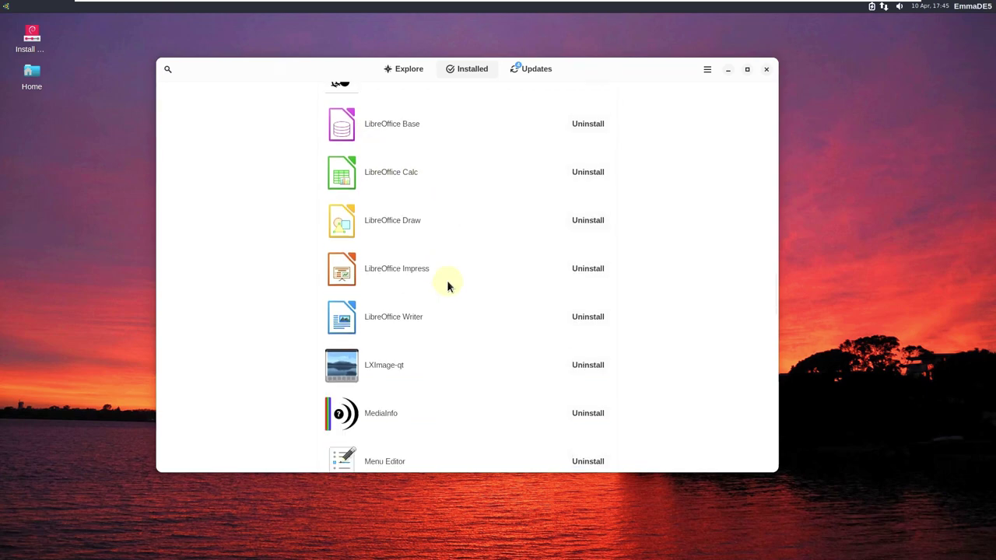
left_click(424, 382)
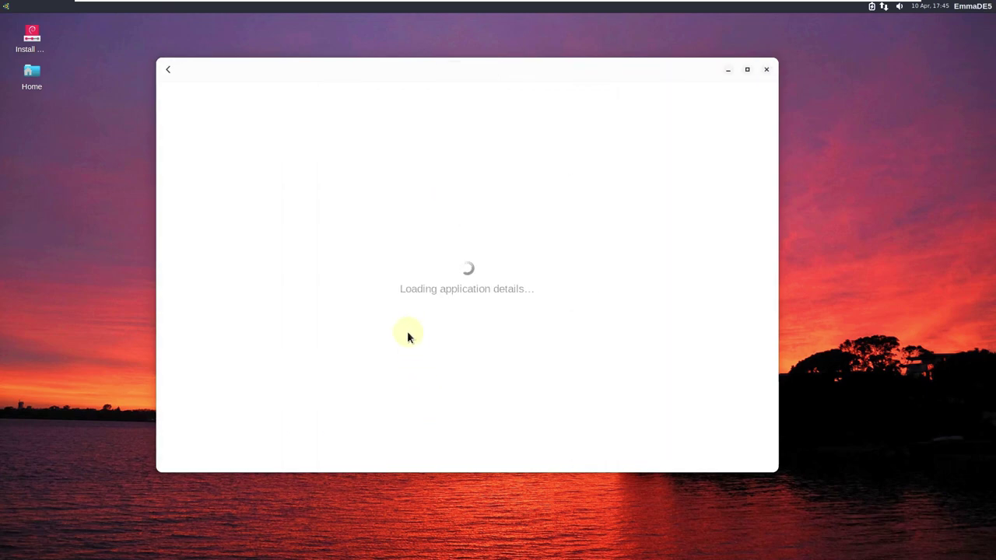
scroll(382, 307, "down", 4)
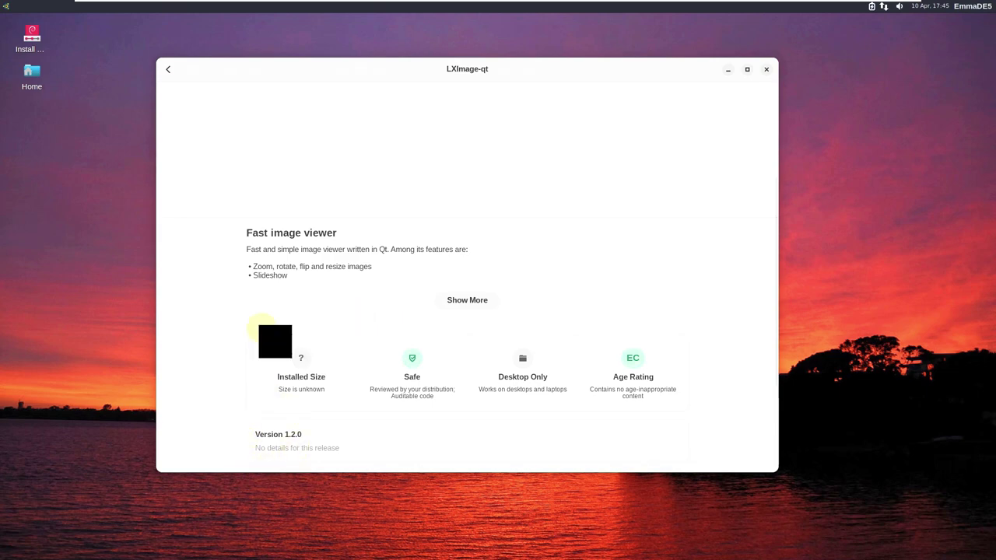
left_click(170, 72)
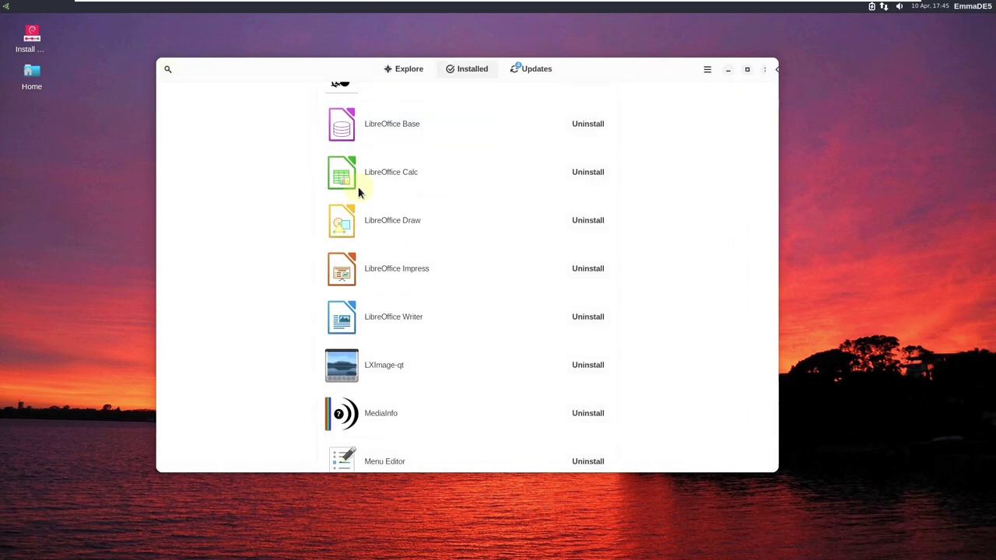
scroll(504, 263, "down", 7)
scroll(504, 266, "down", 4)
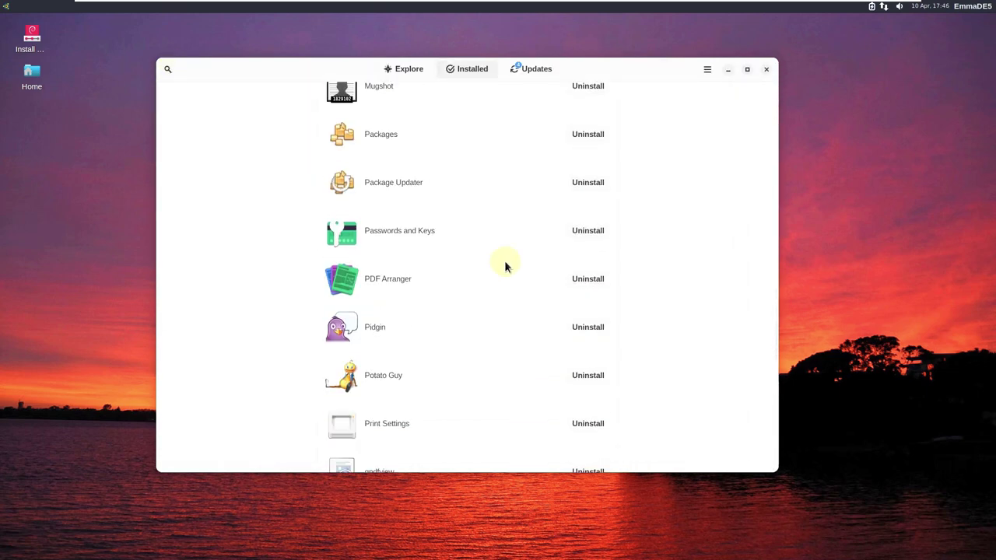
View the Pidgin and Thunderbird details pages, returning to the Installed list each time.
left_click(483, 325)
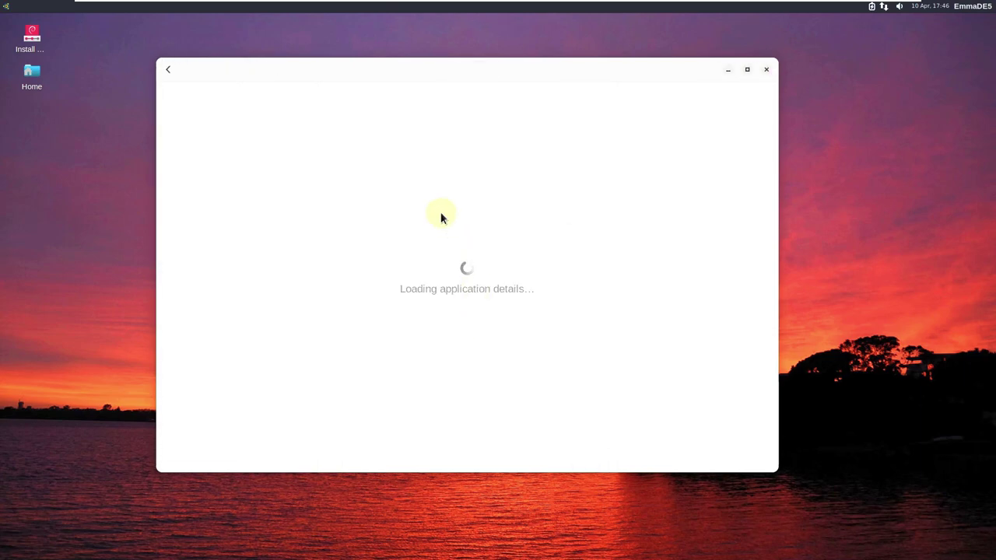
scroll(440, 218, "down", 5)
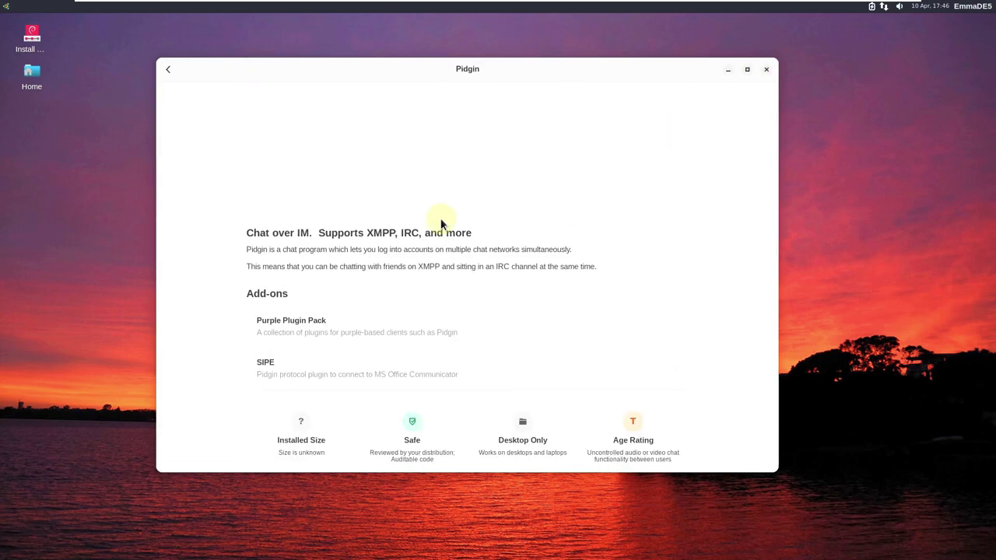
scroll(572, 242, "up", 5)
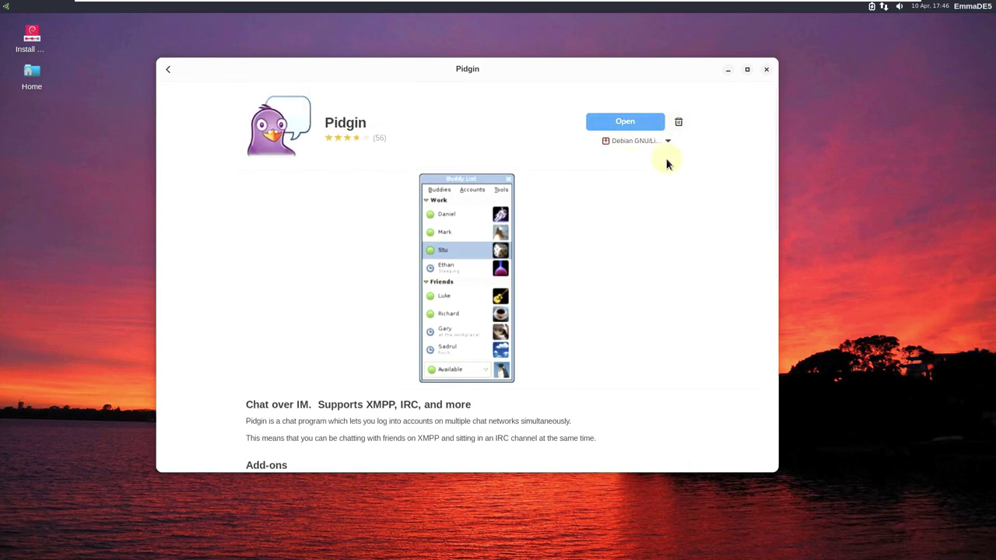
left_click(169, 71)
scroll(501, 313, "down", 15)
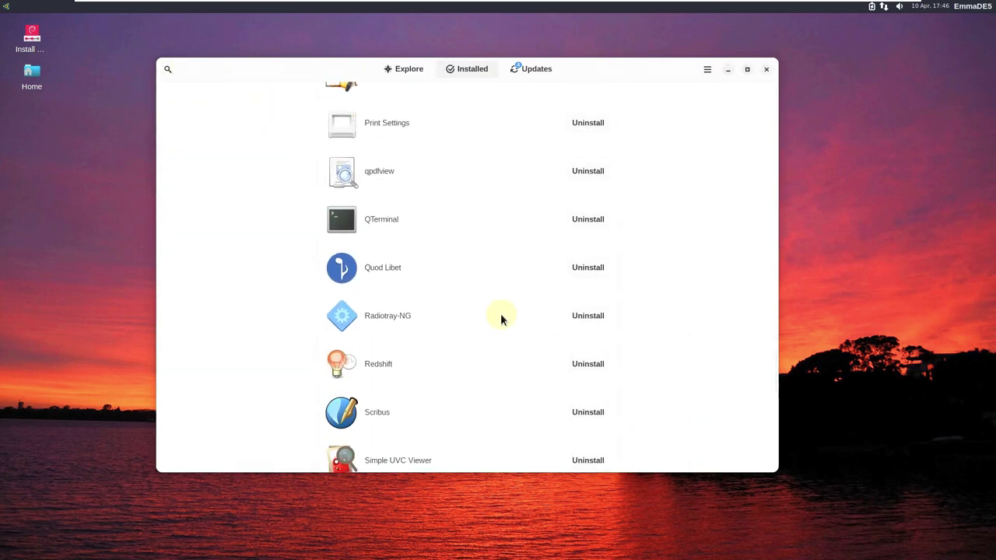
scroll(500, 313, "down", 5)
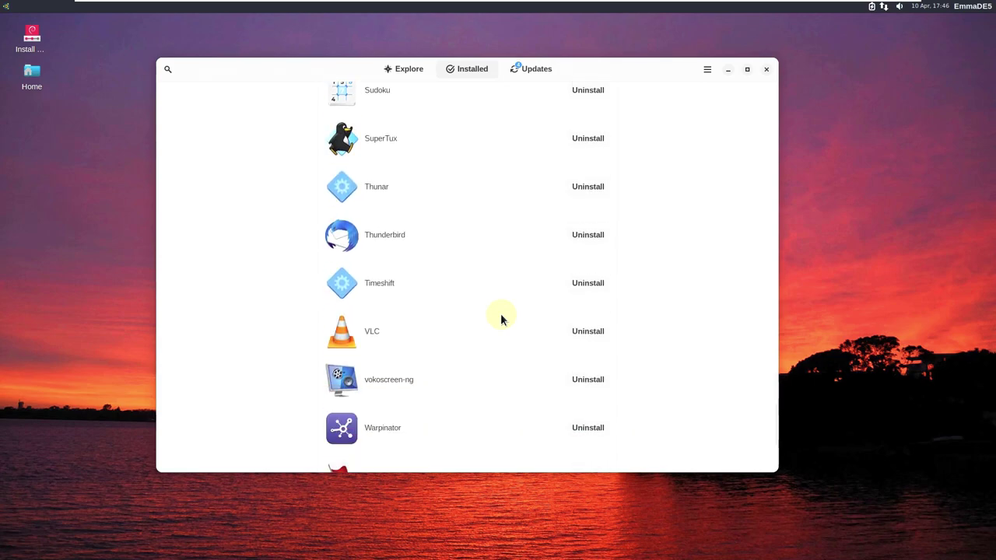
left_click(447, 216)
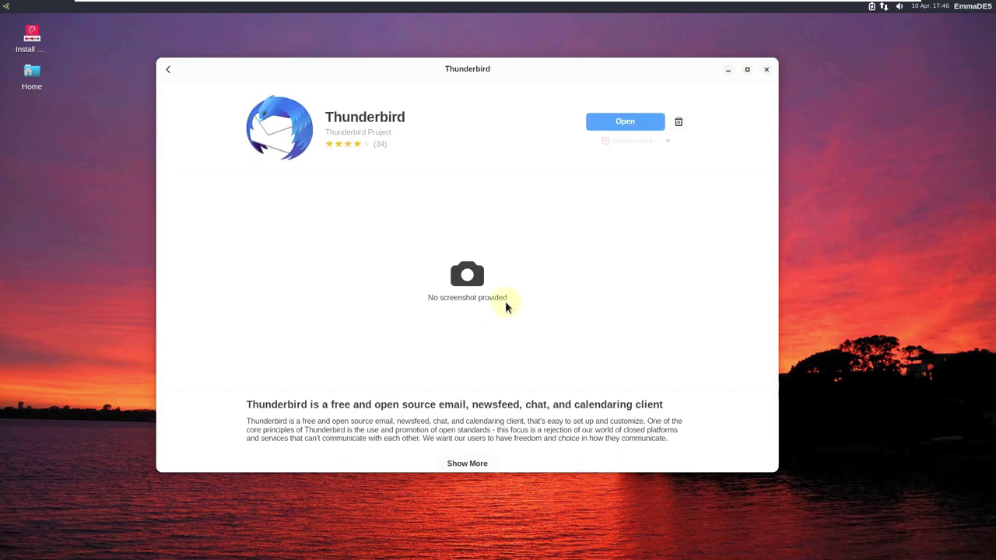
scroll(344, 251, "down", 1)
scroll(344, 253, "down", 3)
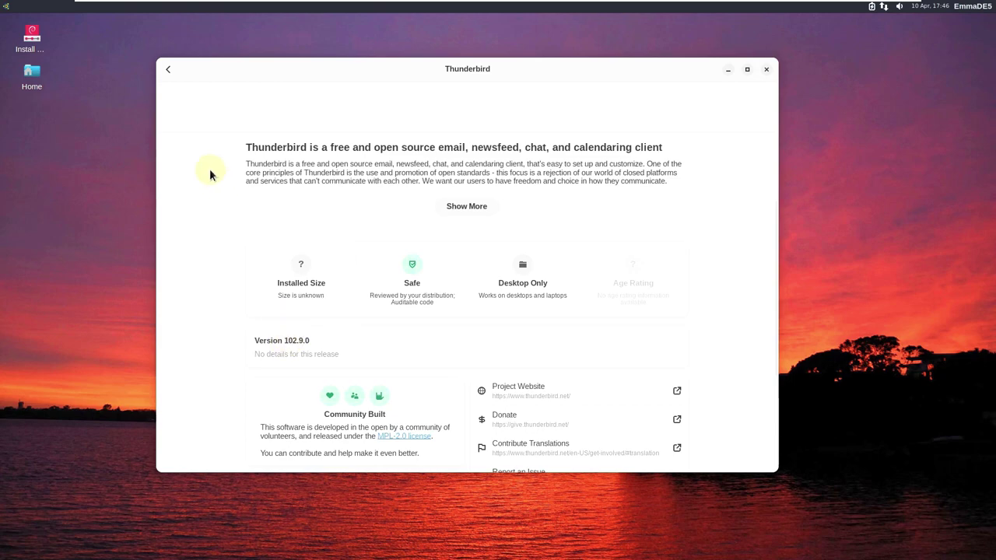
left_click(169, 71)
View the VLC and Wine details pages, returning to the Installed list each time.
left_click(414, 330)
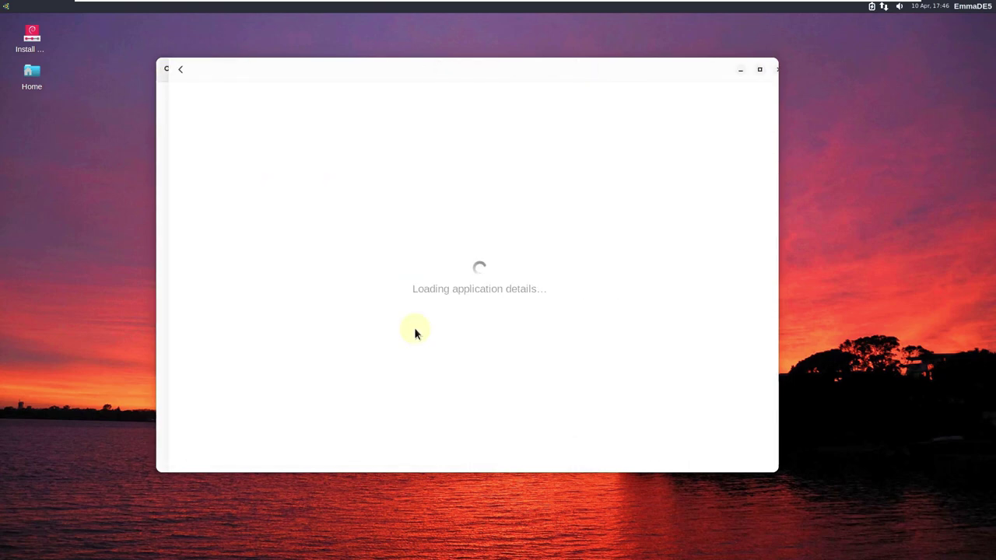
scroll(389, 267, "down", 3)
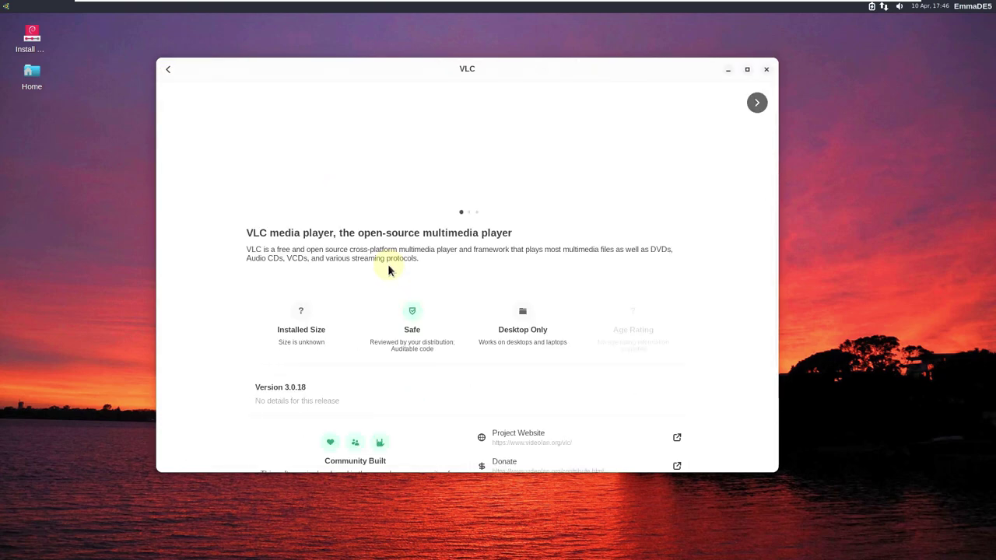
left_click(169, 70)
scroll(498, 280, "down", 2)
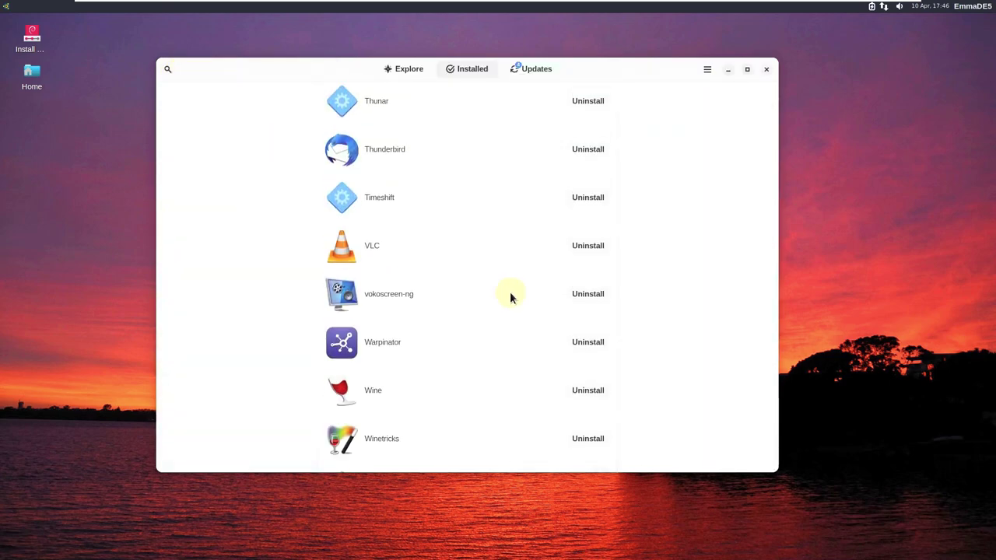
scroll(510, 295, "down", 2)
left_click(429, 258)
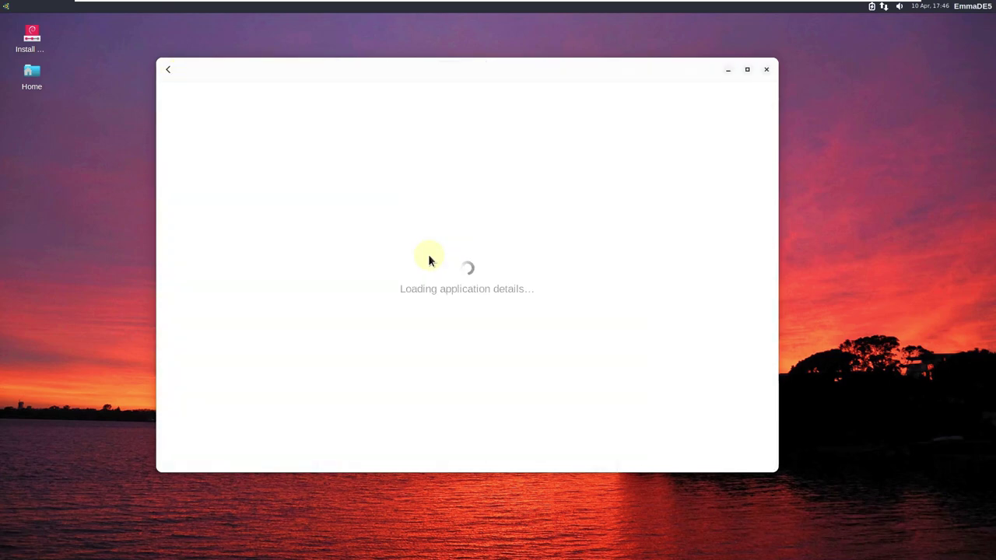
scroll(387, 276, "down", 3)
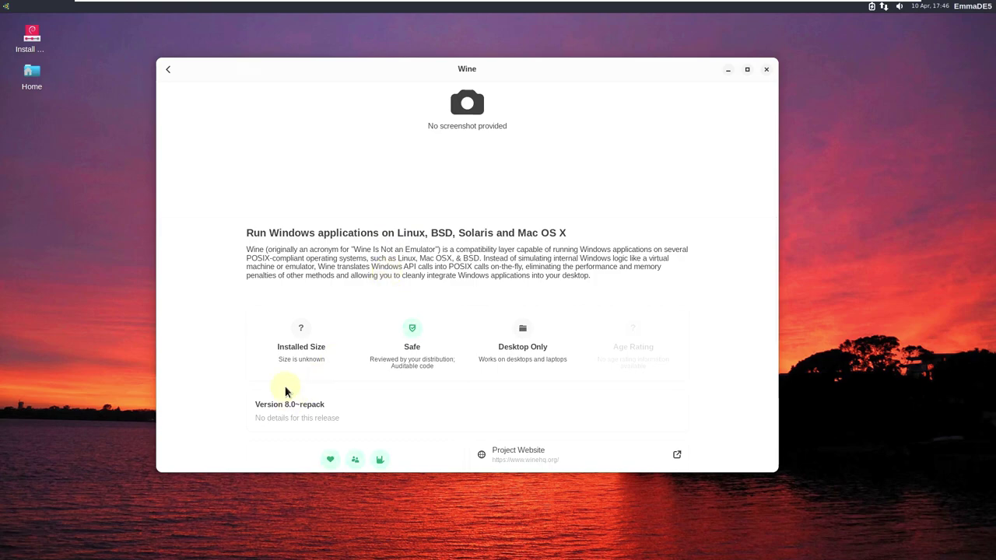
left_click(169, 70)
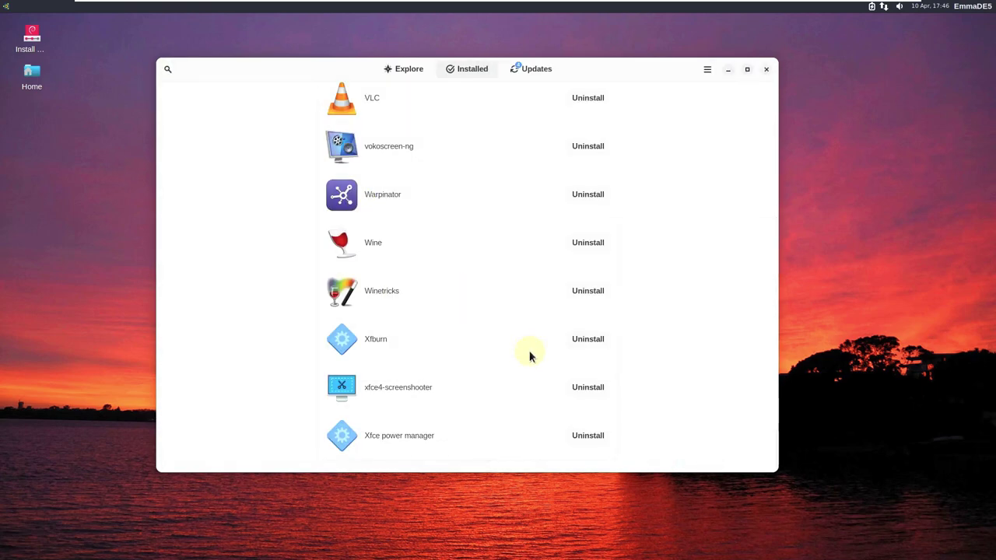
Close GNOME Software, browse the System applications, and start Task Manager with Ctrl+Shift+Esc.
left_click(765, 69)
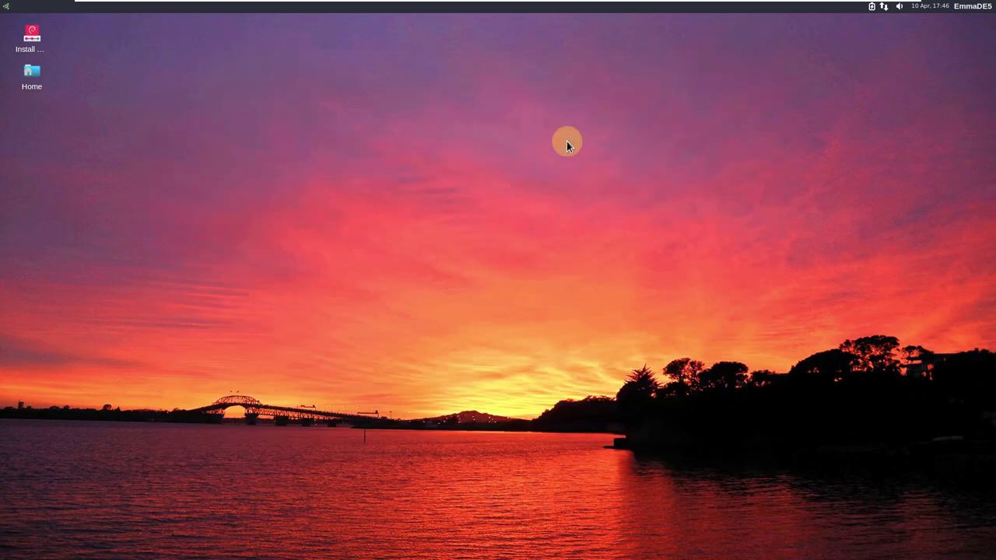
left_click(7, 6)
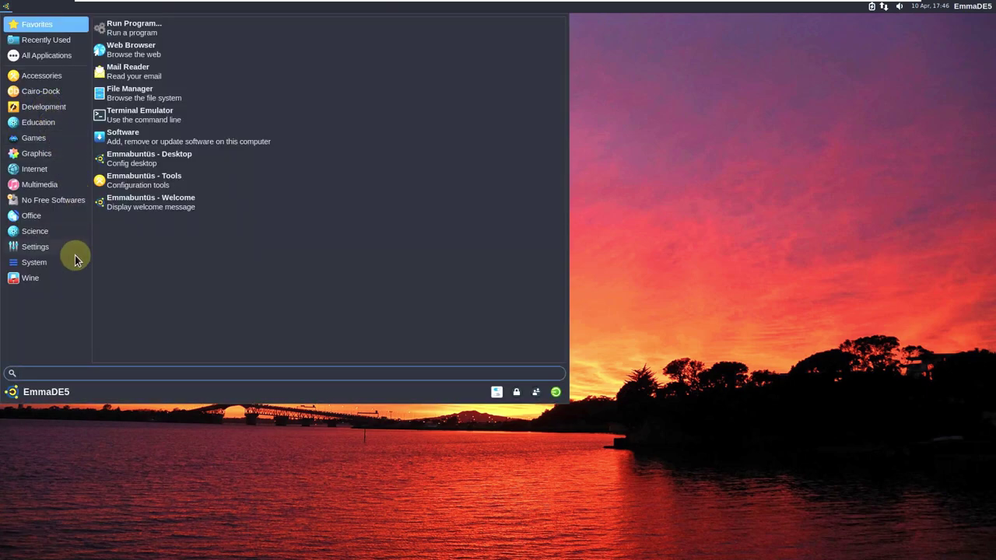
left_click(77, 262)
scroll(195, 251, "down", 3)
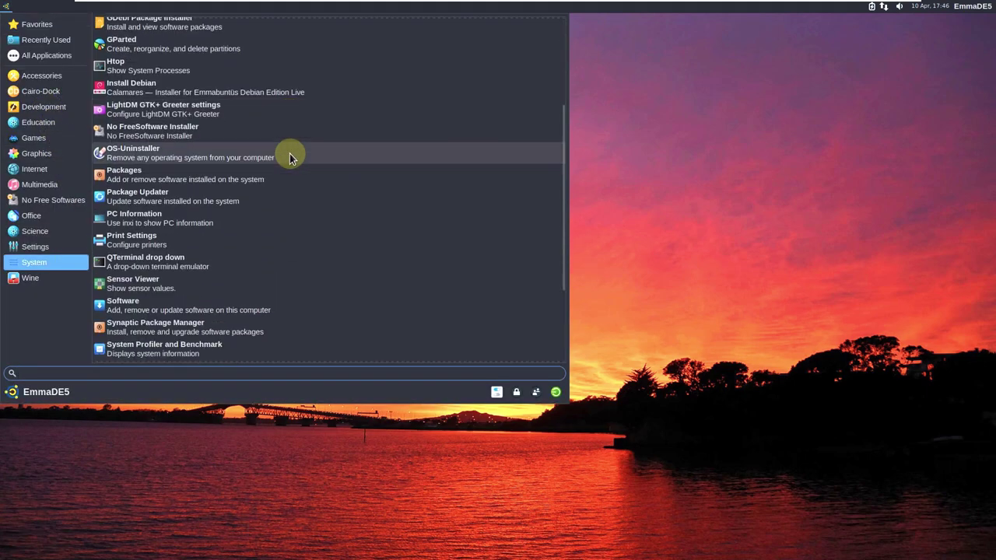
scroll(171, 318, "down", 3)
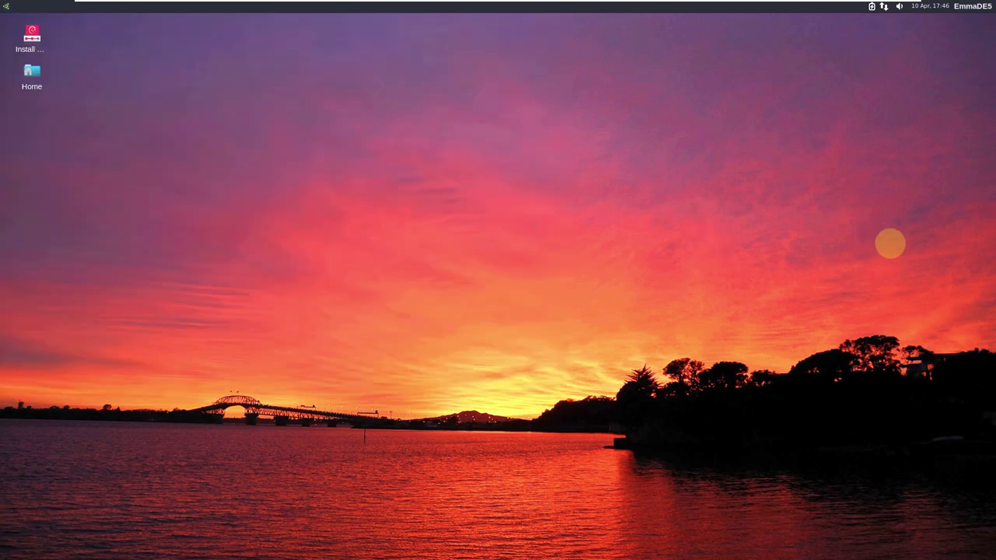
key("ctrl+shift+Escape")
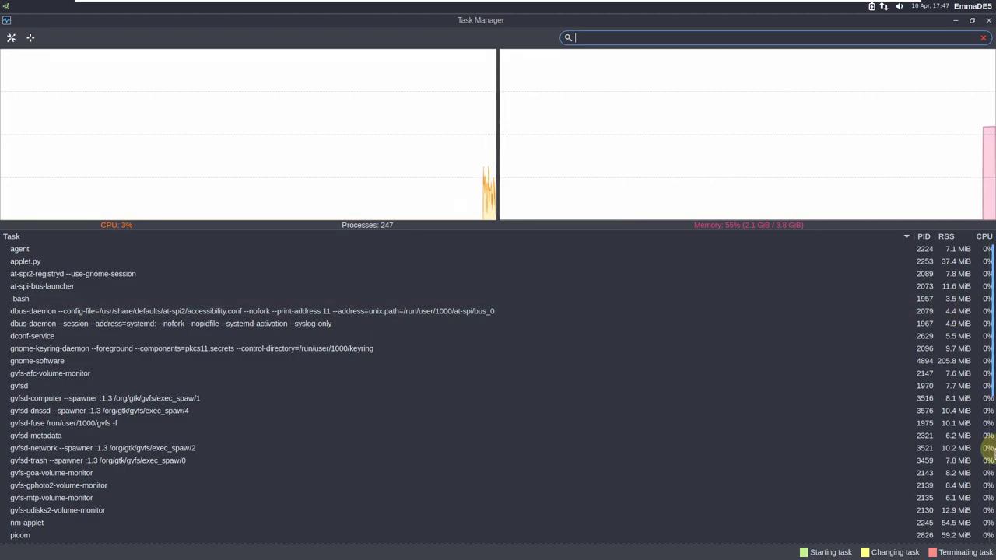
scroll(987, 449, "down", 2)
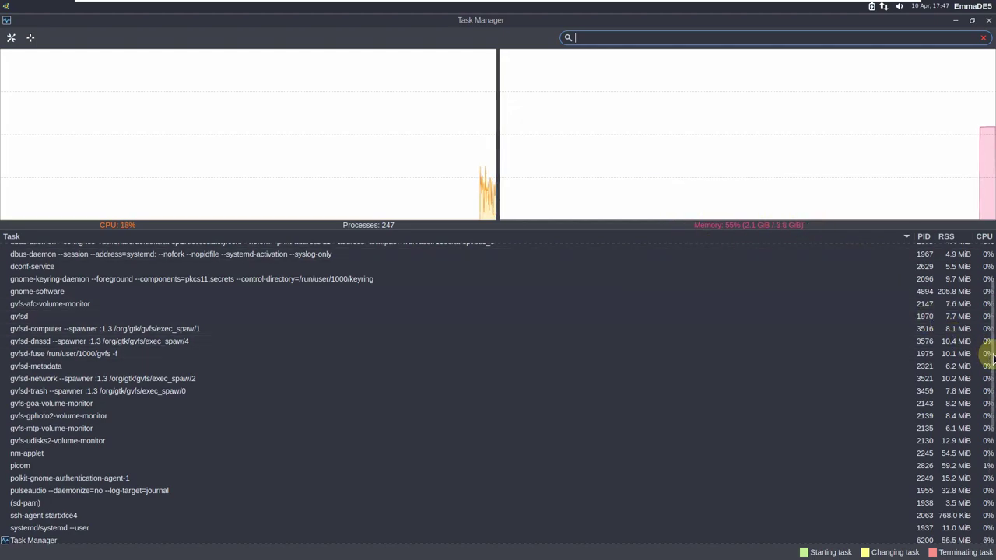
scroll(987, 397, "down", 2)
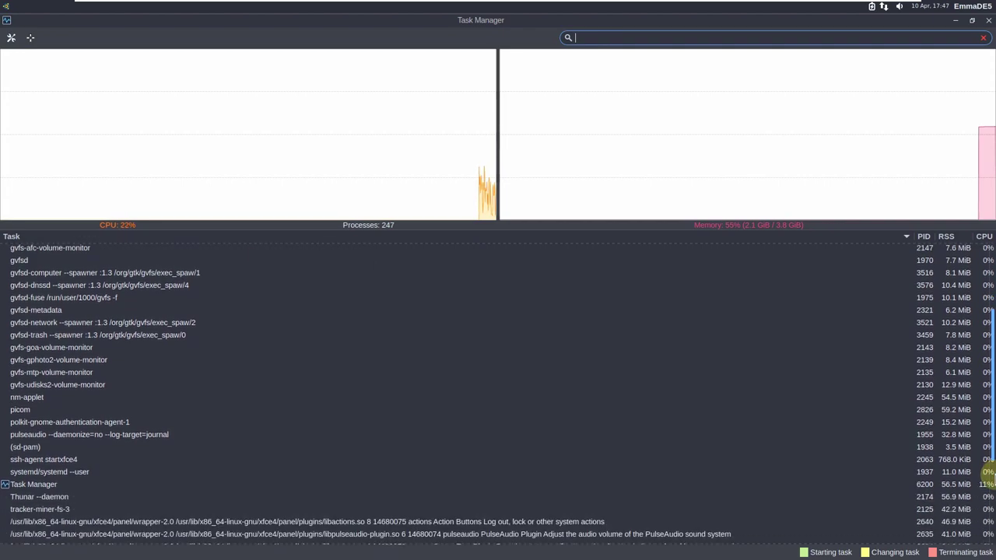
scroll(985, 382, "up", 1)
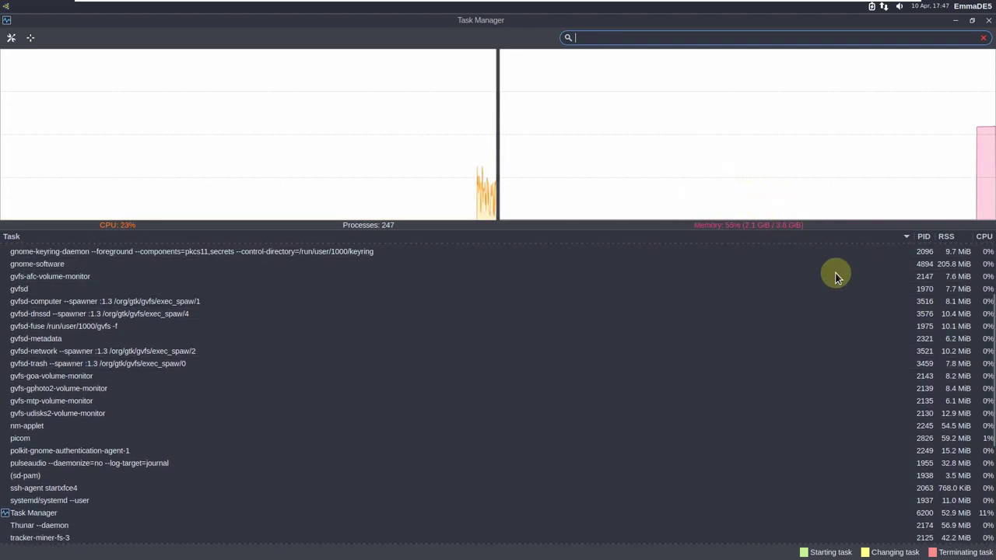
scroll(987, 335, "down", 1)
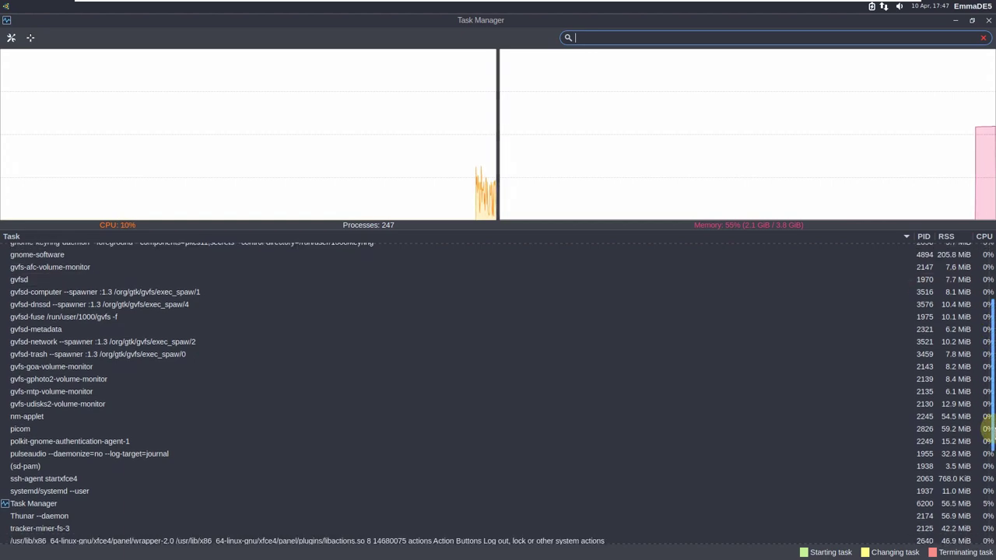
scroll(988, 409, "down", 5)
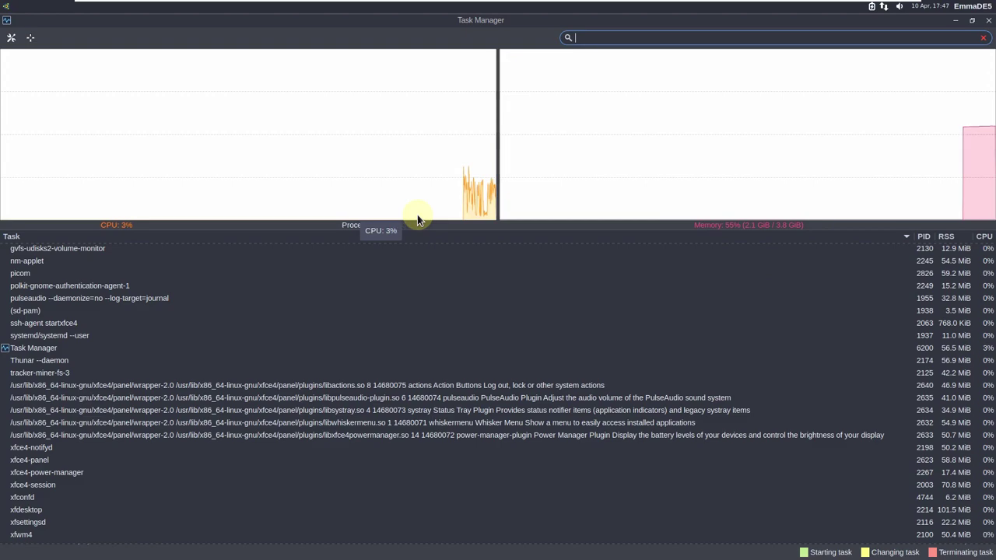
Close Task Manager and launch Firefox ESR from the Internet category.
left_click(987, 23)
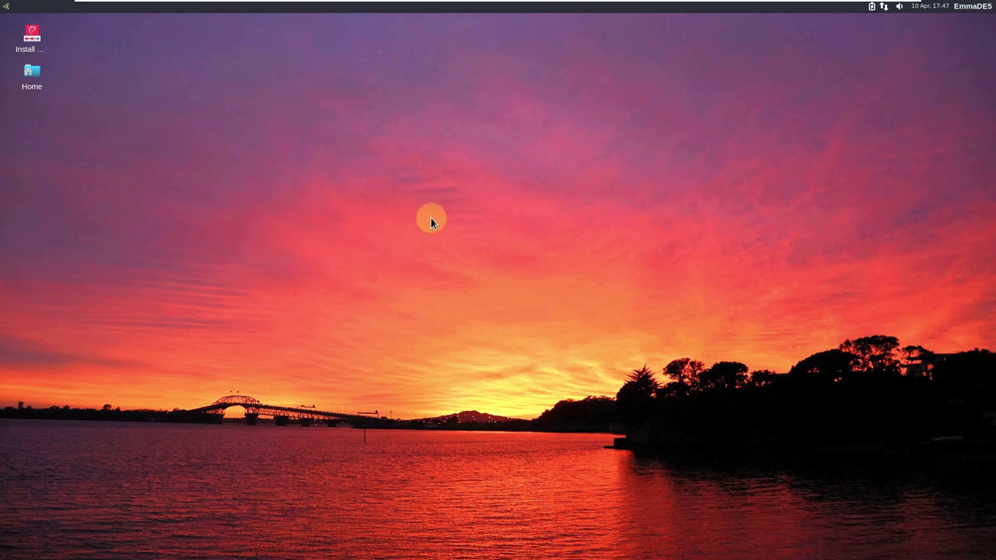
left_click(10, 8)
left_click(33, 168)
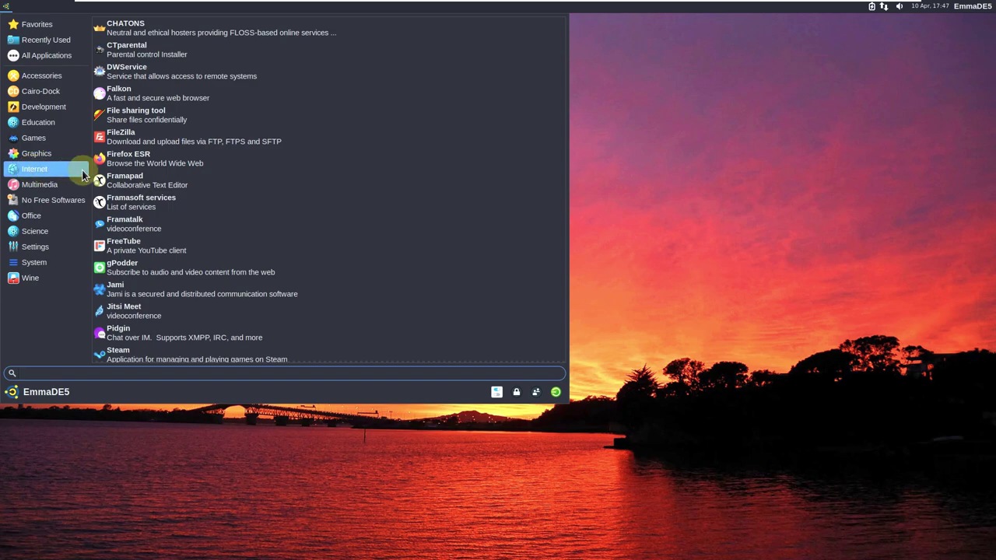
left_click(537, 160)
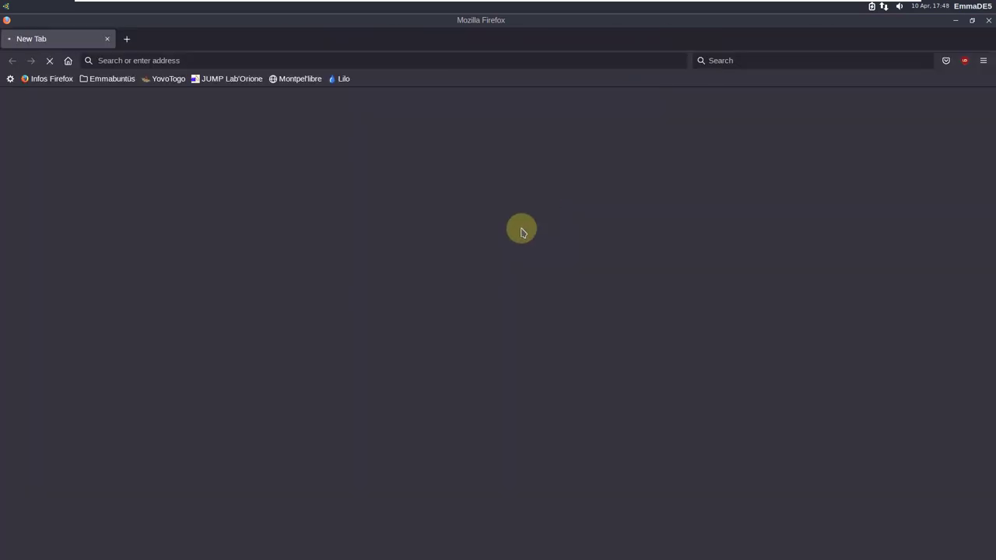
Enter youtube.com/9to5linux in the address bar, clearing leftover Lilo search text, and load it.
left_click(226, 57)
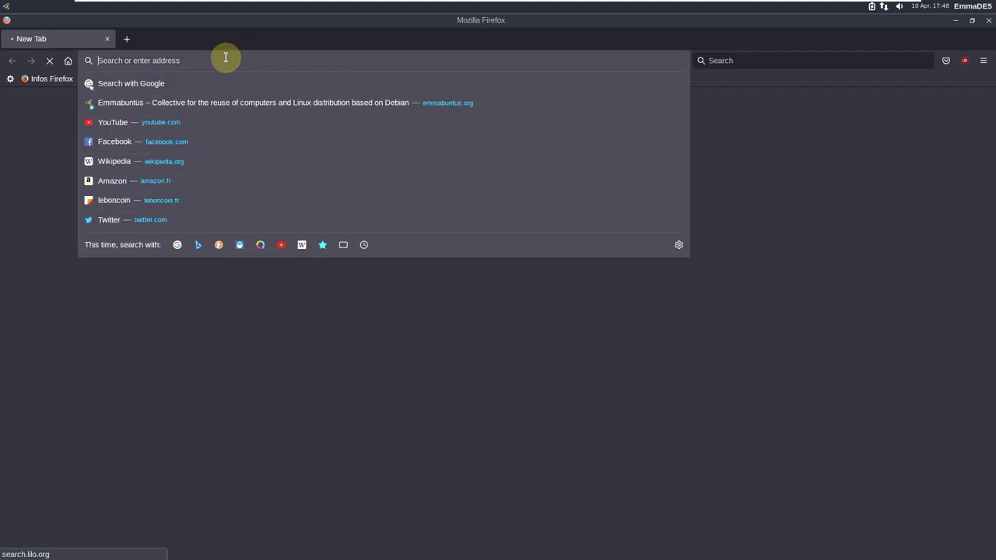
type("youtub")
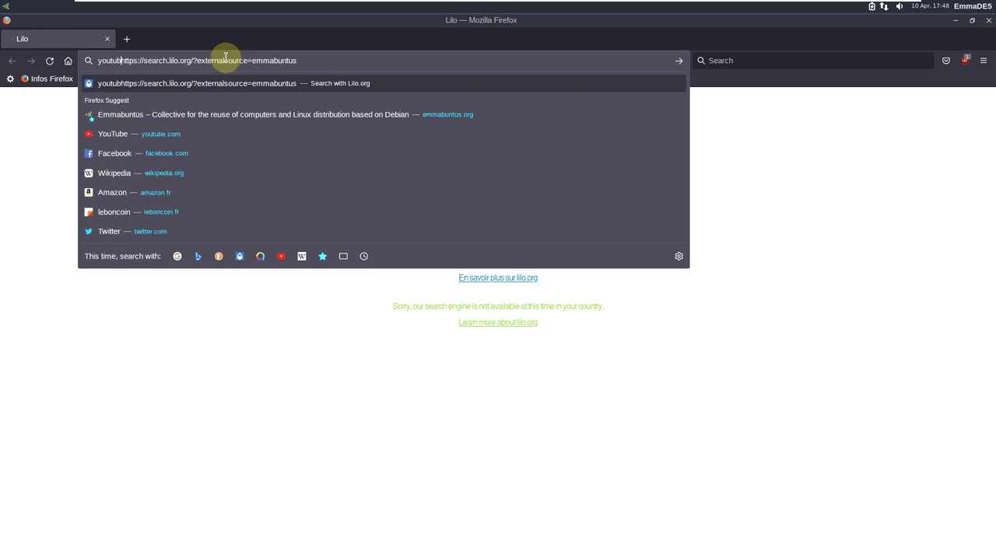
type("e.com")
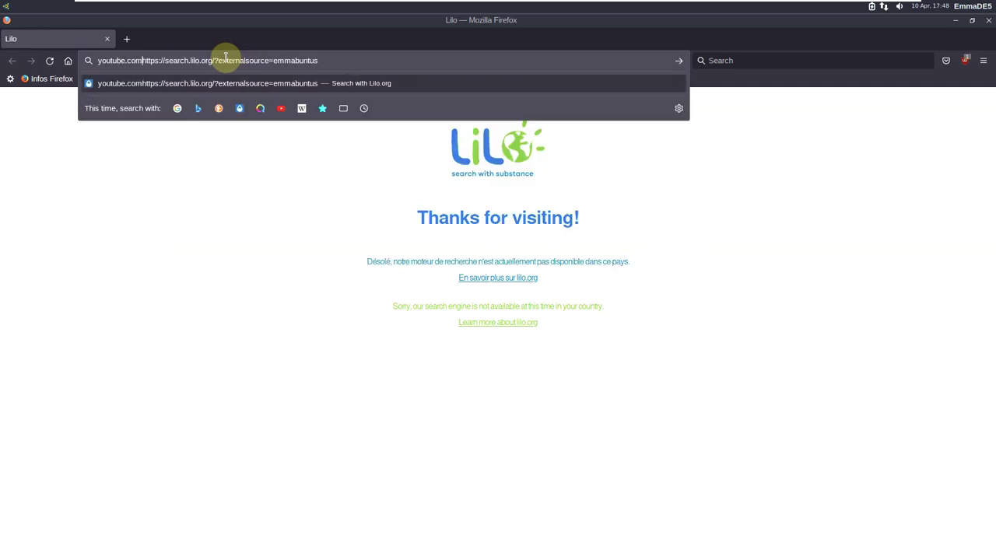
type("/")
type("9to5lin")
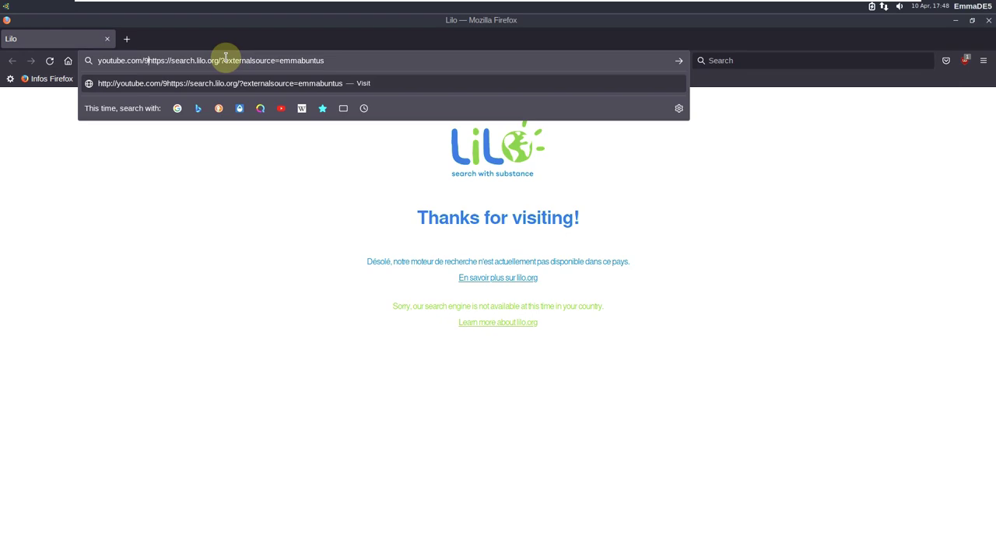
type("ux")
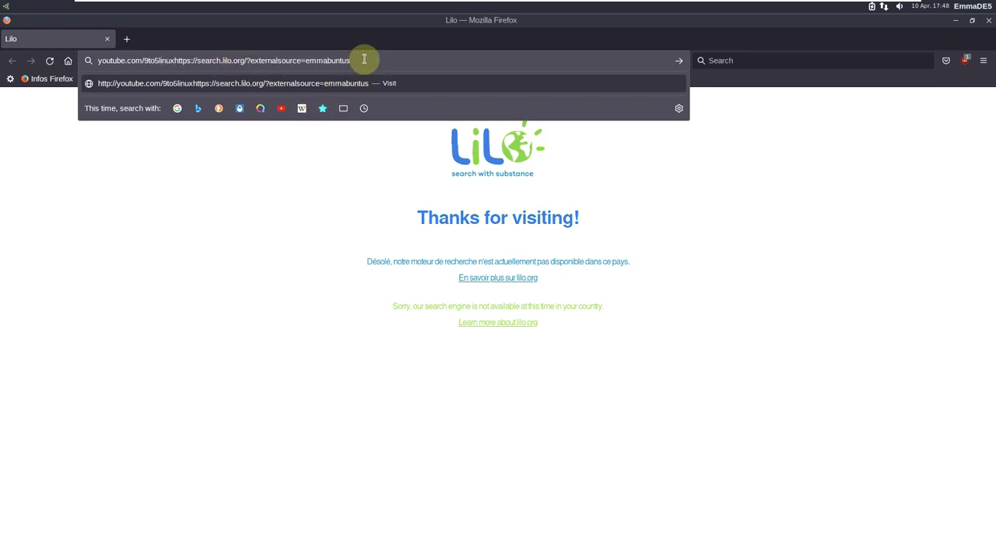
left_click_drag(352, 60, 100, 60)
key("BackSpace")
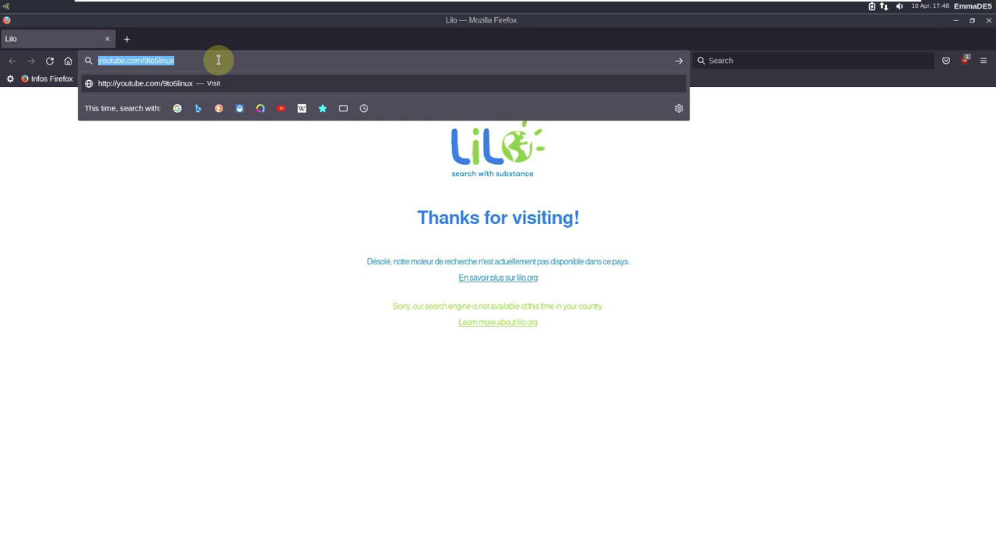
left_click(219, 60)
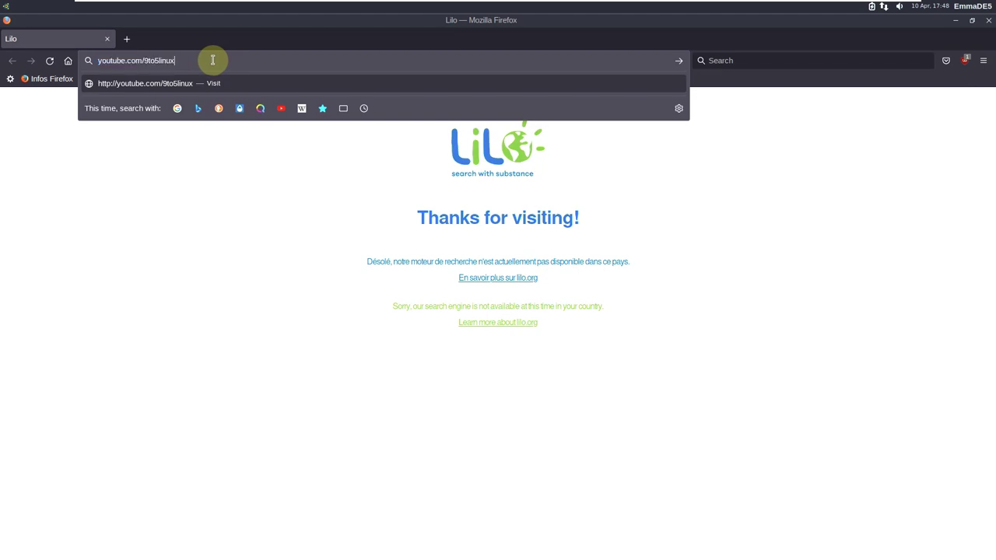
left_click_drag(187, 60, 93, 61)
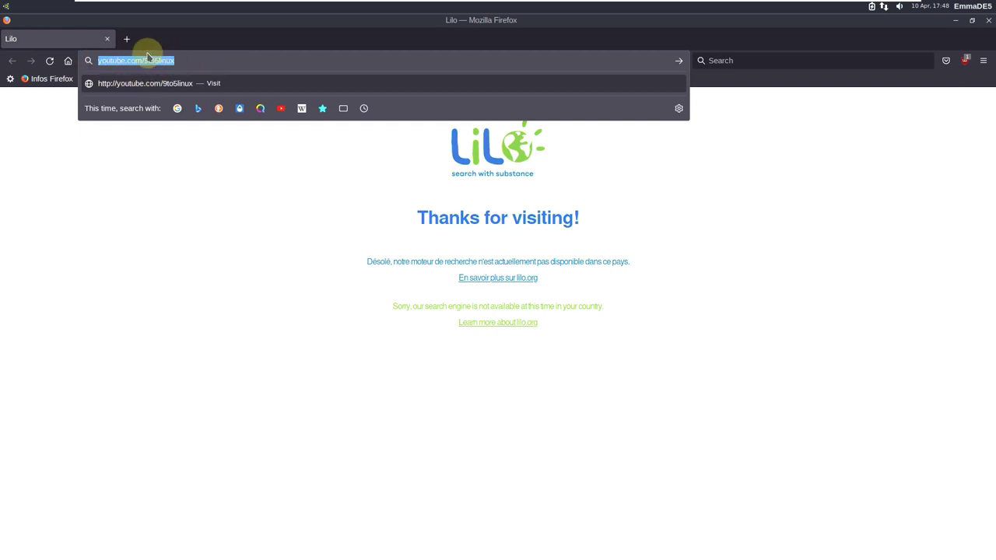
left_click(200, 60)
left_click_drag(199, 60, 95, 61)
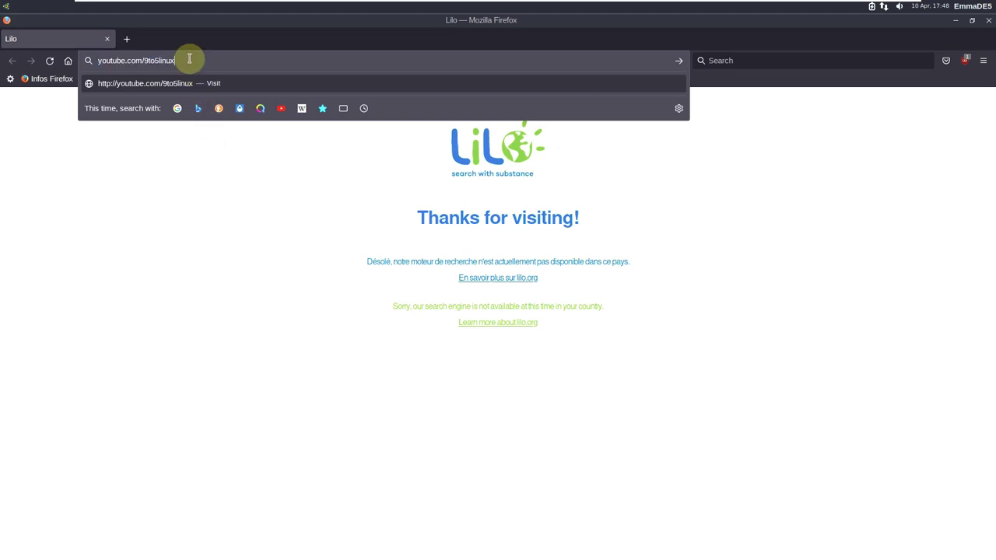
left_click_drag(189, 60, 144, 59)
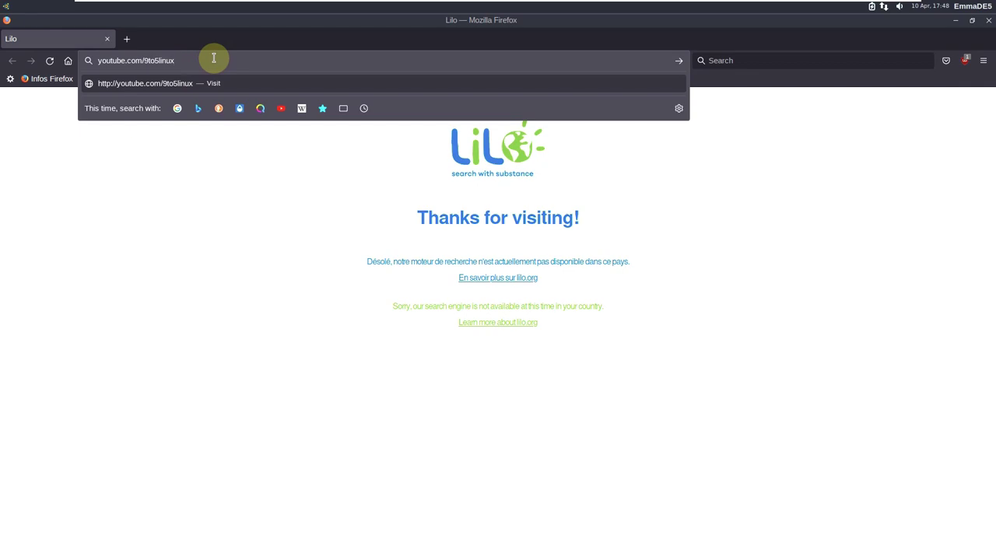
key("Return")
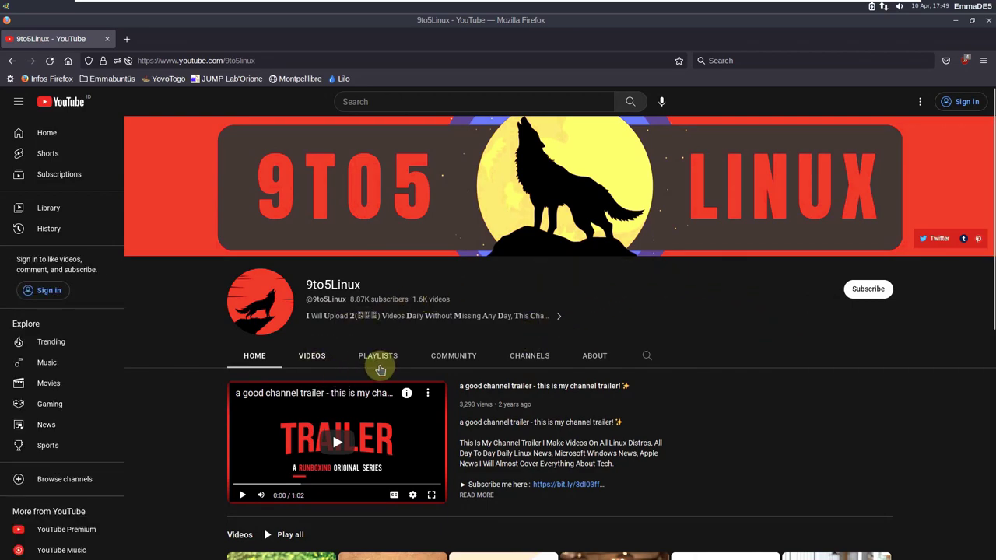
Open the channel's Playlists, view the full Linux playlist (1,546 videos), then go back.
left_click(556, 358)
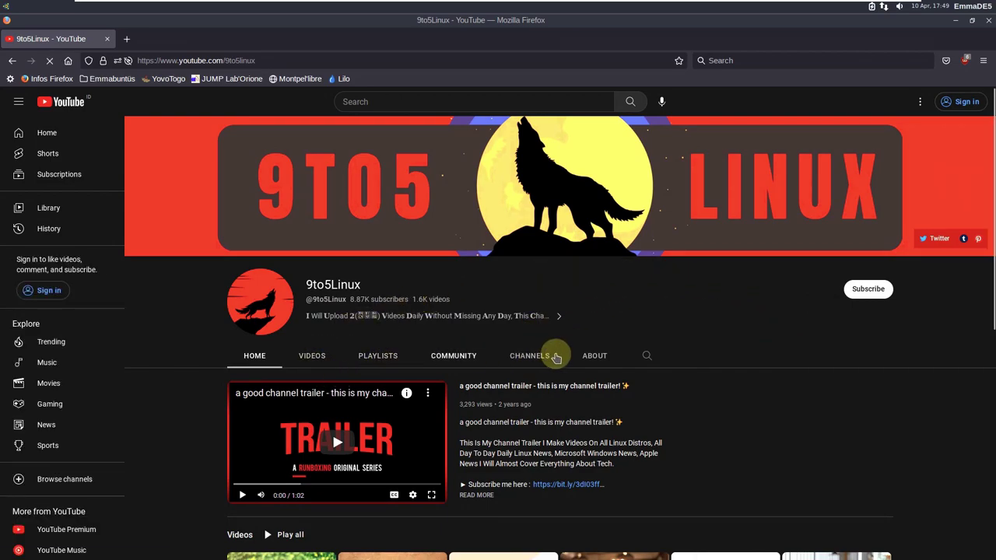
left_click(384, 360)
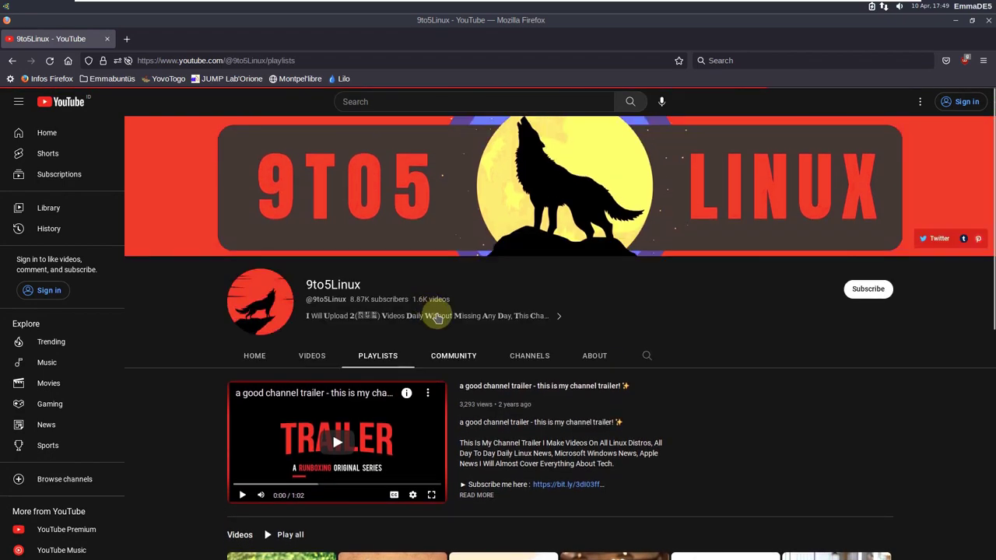
scroll(361, 404, "down", 2)
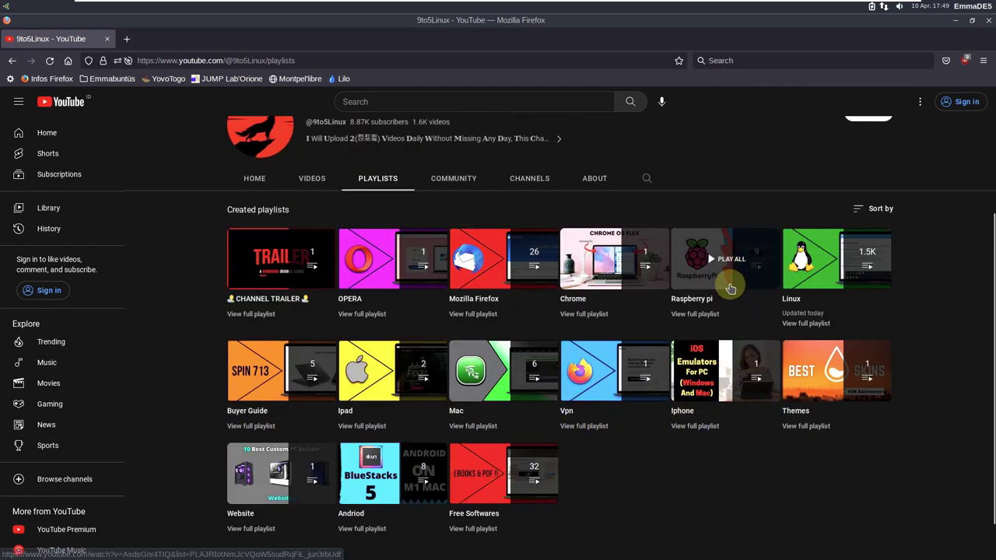
left_click(813, 324)
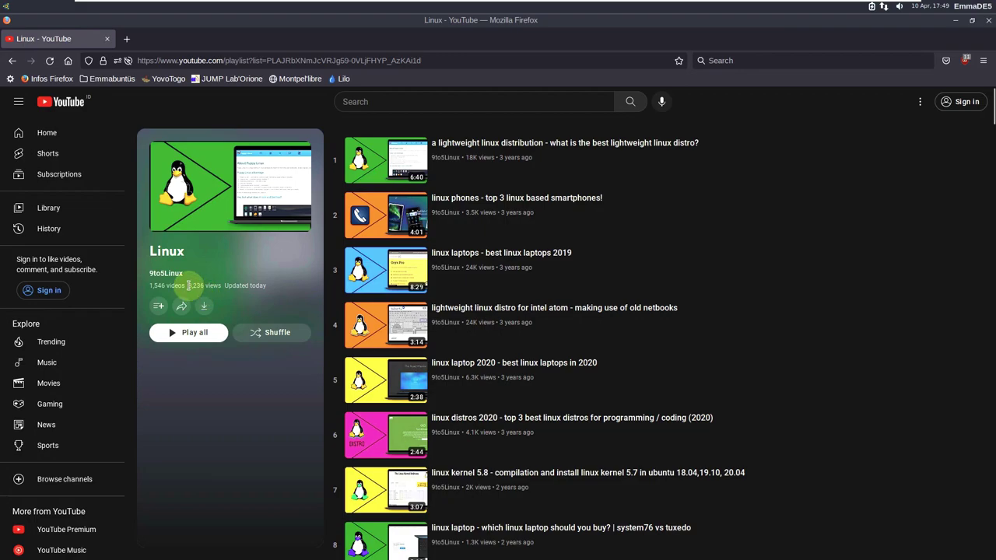
left_click_drag(185, 285, 155, 286)
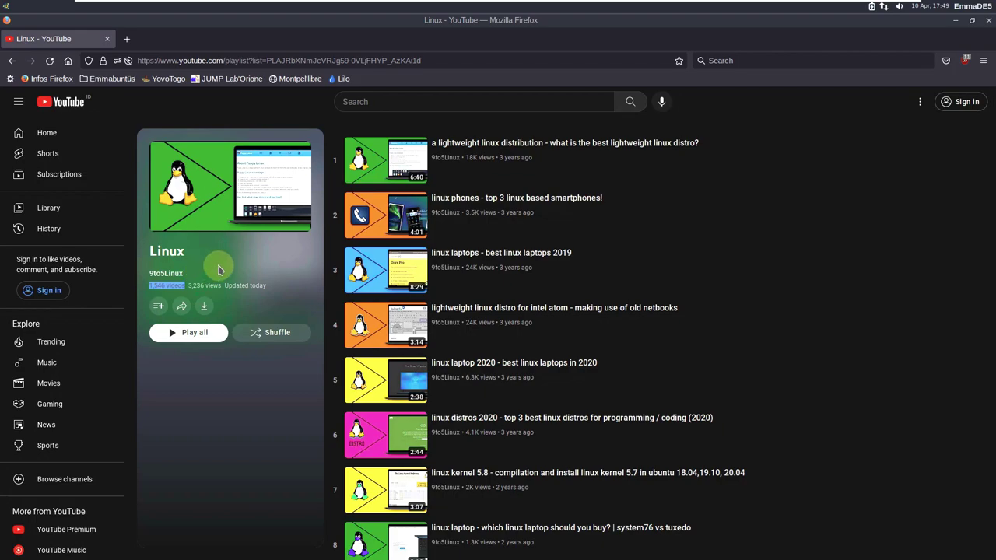
left_click(219, 269)
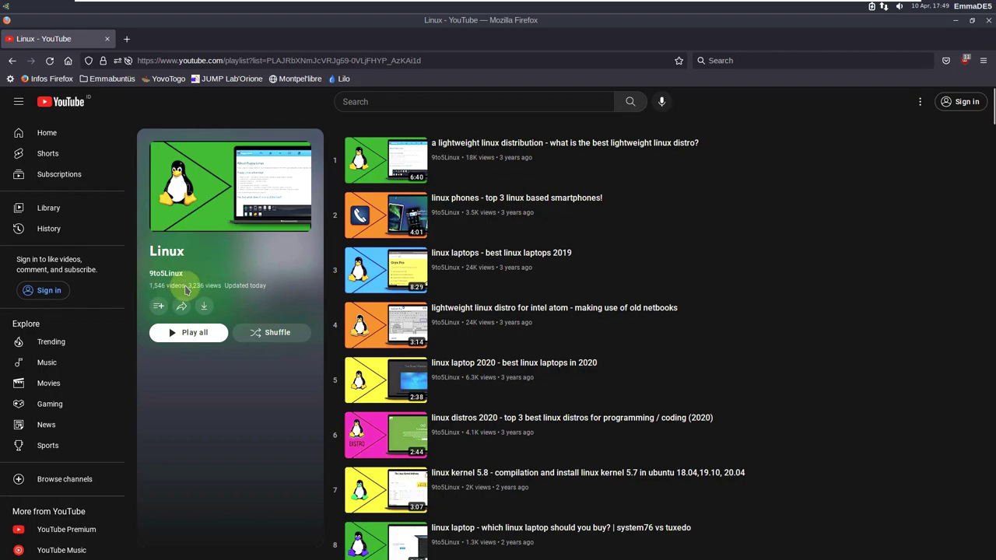
left_click_drag(150, 288, 185, 292)
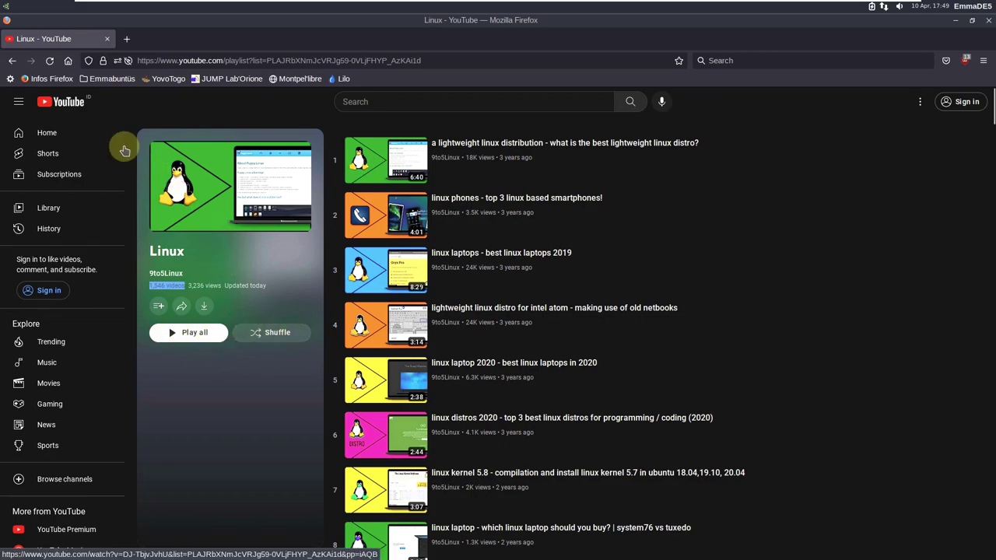
key("alt+Left")
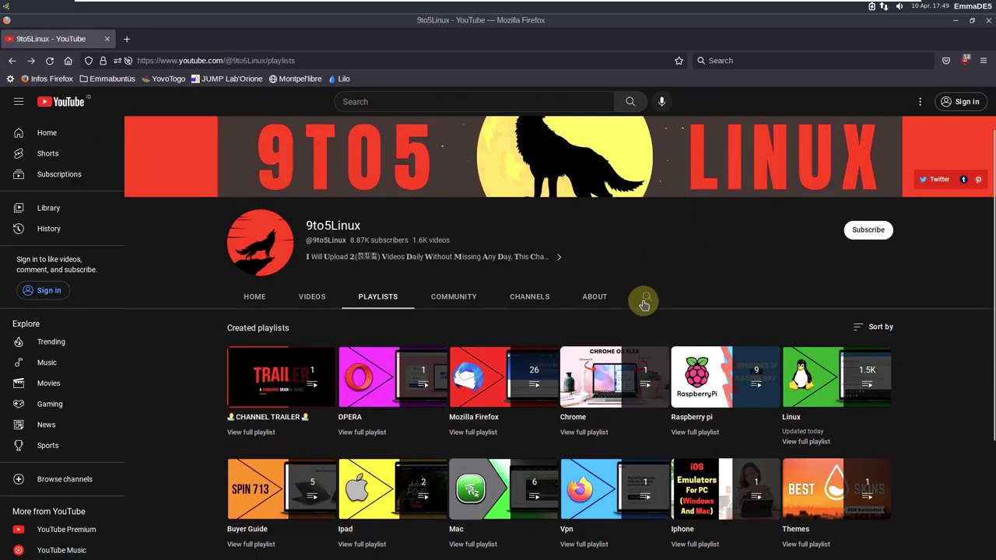
left_click(646, 298)
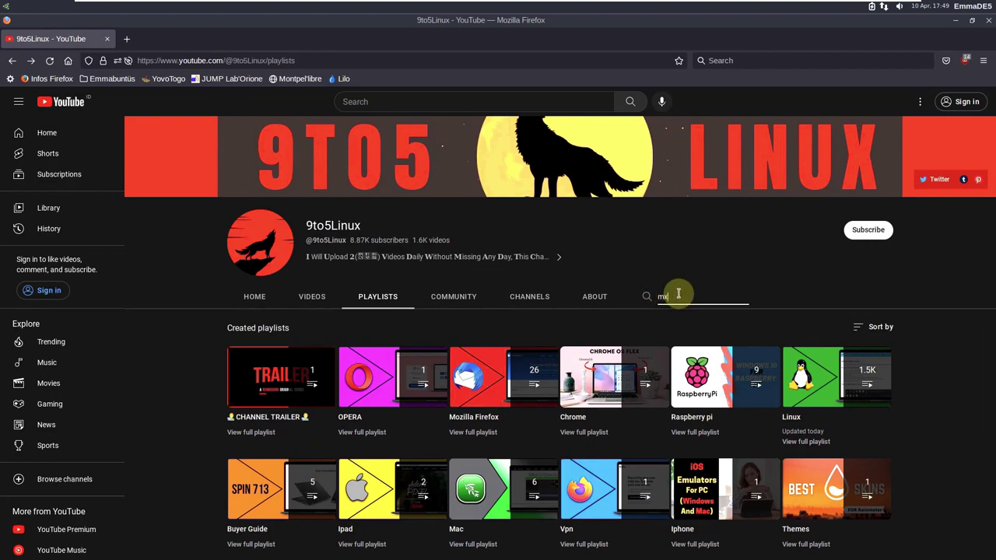
Search the channel for 'mx linux' and scroll results led by First Look: MX Linux 21.3.
key("Return")
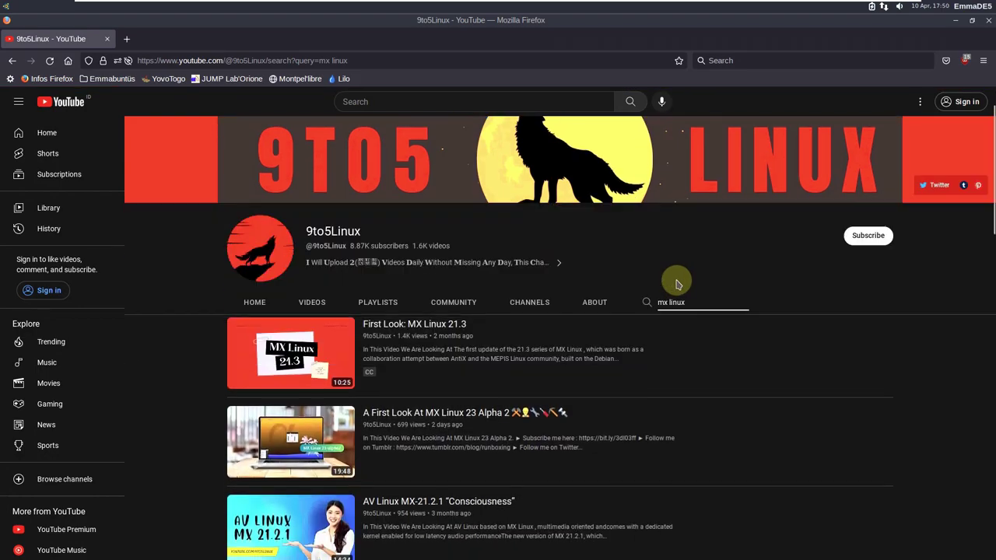
scroll(519, 338, "down", 2)
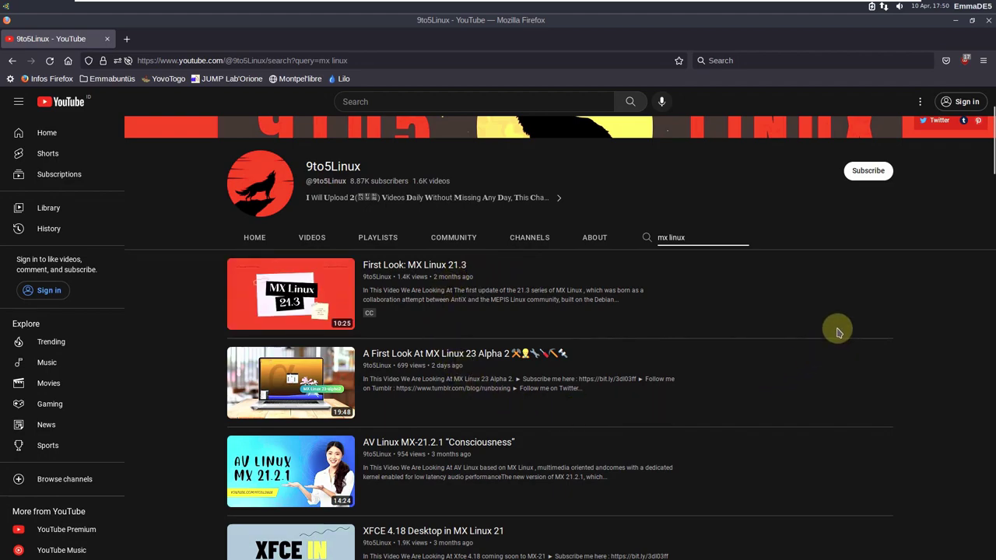
scroll(834, 325, "up", 2)
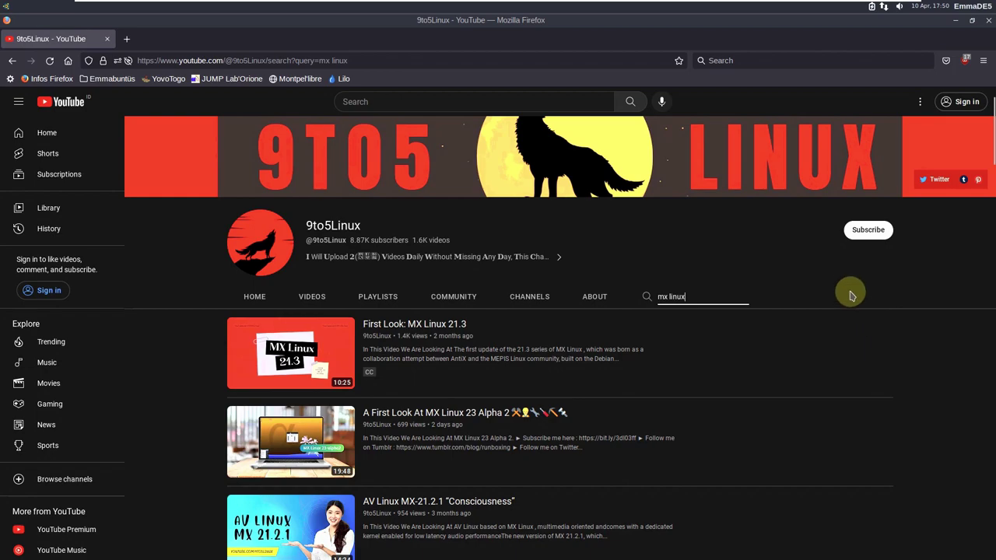
scroll(851, 295, "down", 1)
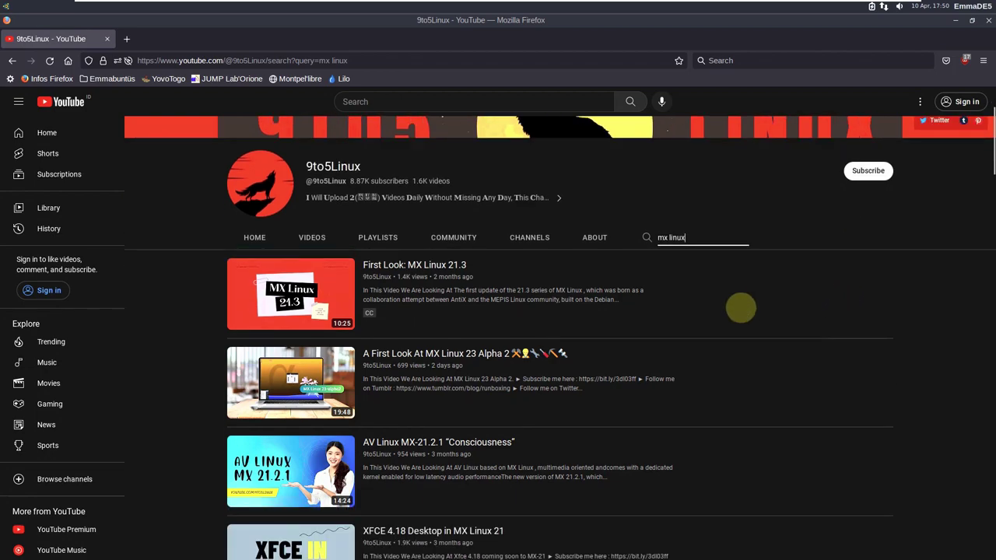
Read the About page's description and weekly upload schedule, selecting passages along the way.
left_click(596, 243)
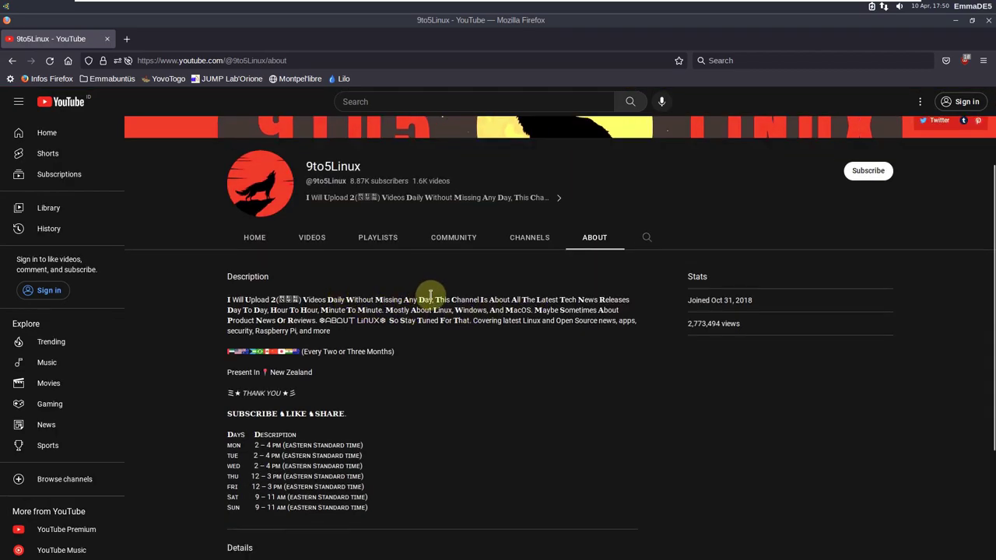
left_click_drag(432, 298, 232, 301)
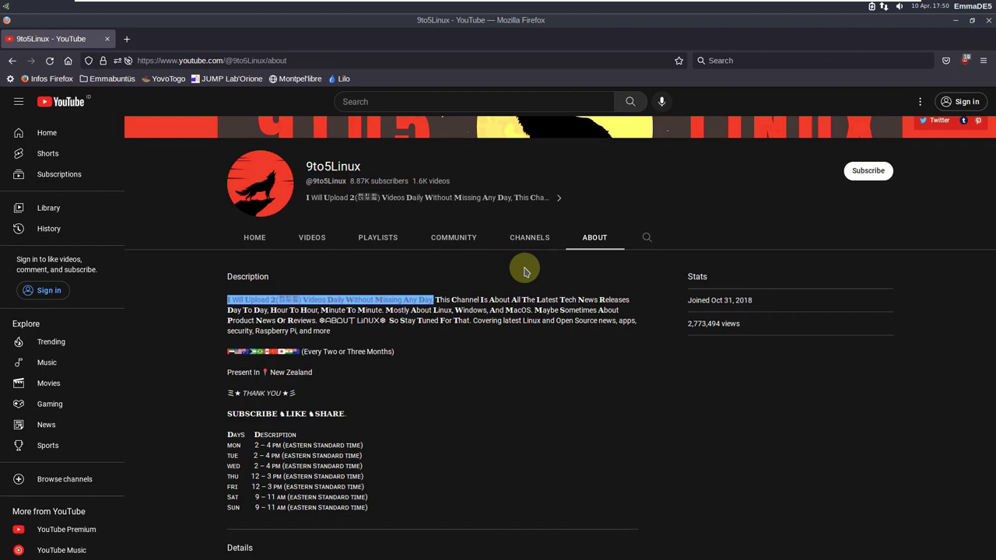
scroll(525, 271, "down", 3)
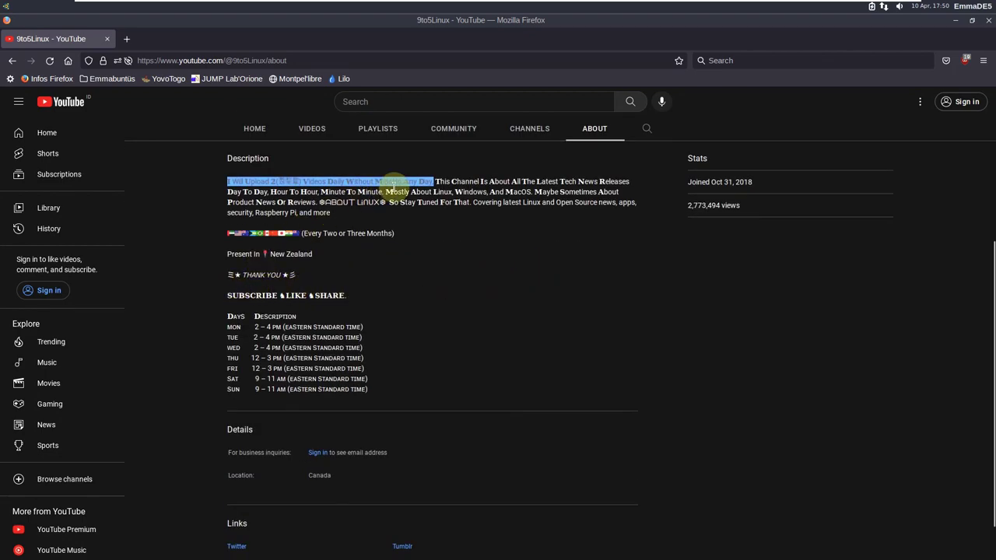
scroll(411, 187, "up", 3)
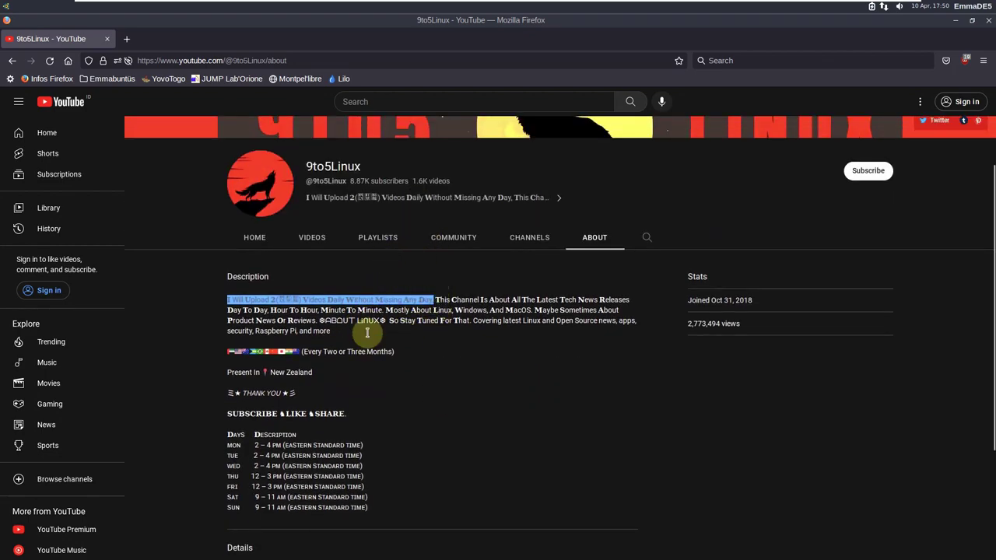
left_click(717, 268)
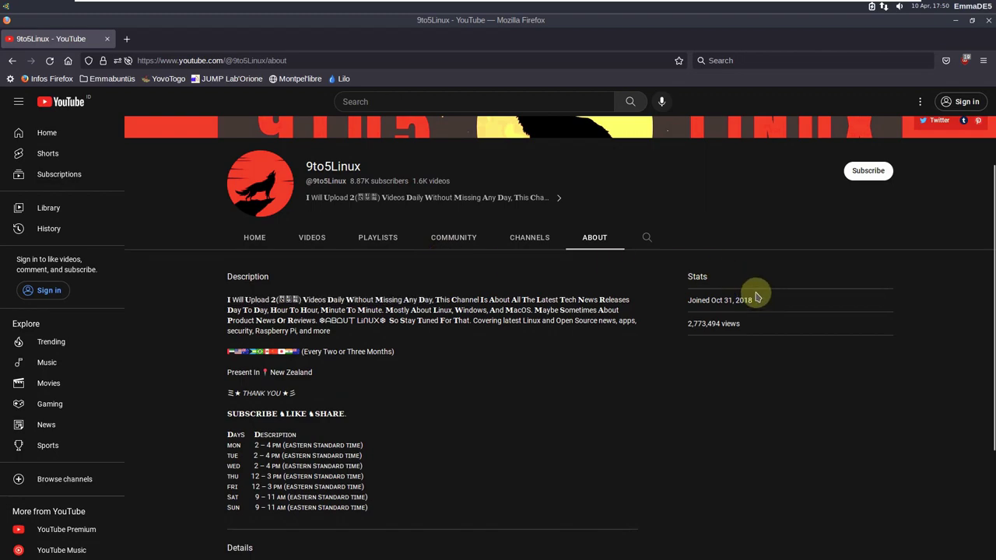
scroll(627, 359, "down", 2)
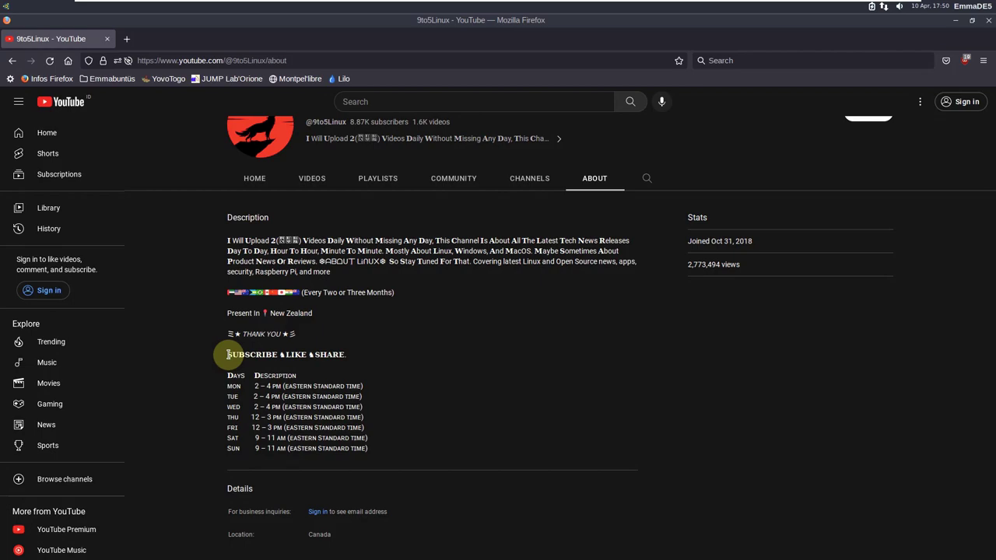
left_click_drag(228, 354, 386, 453)
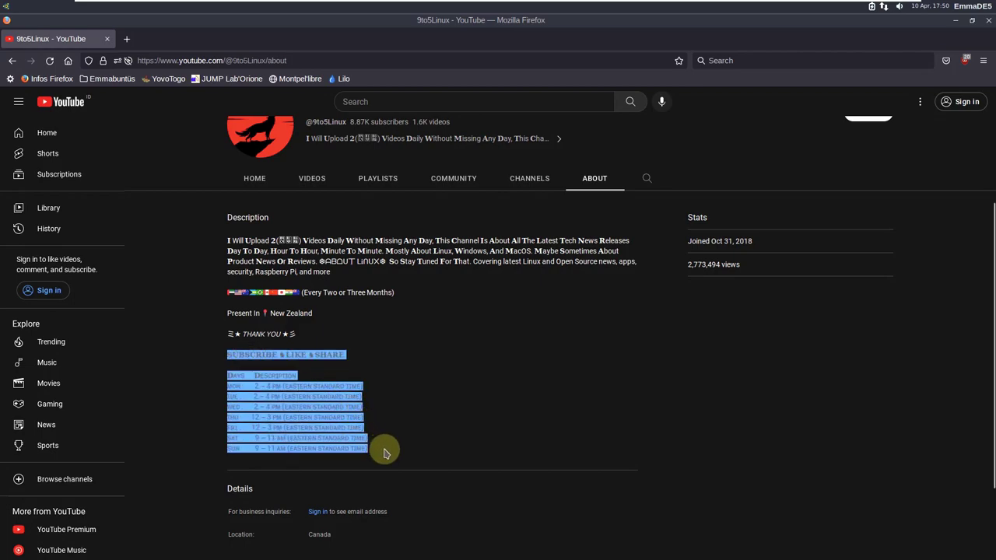
left_click(399, 361)
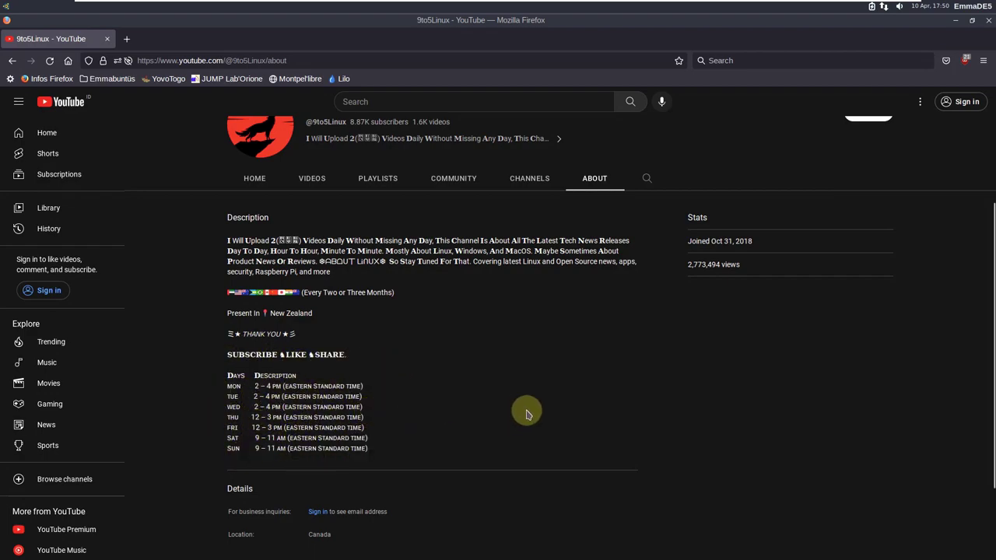
scroll(514, 401, "up", 2)
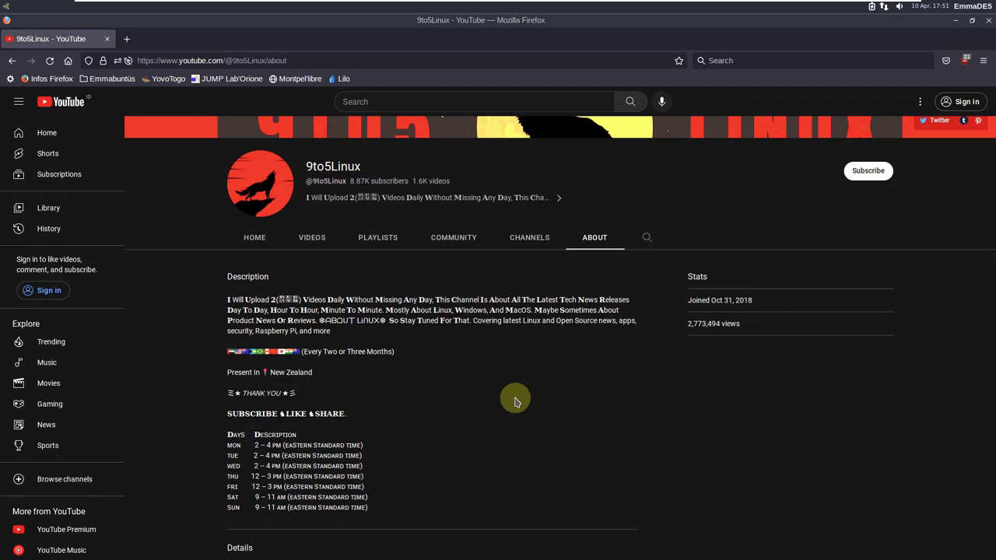
scroll(514, 401, "up", 3)
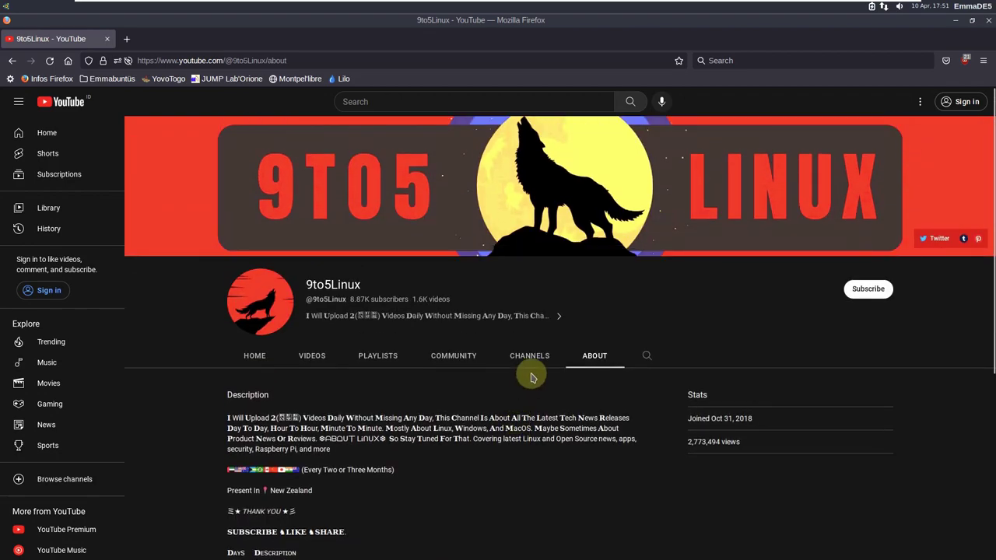
Close Firefox and choose Shut Down from the Whisker Menu's log out options.
left_click(987, 21)
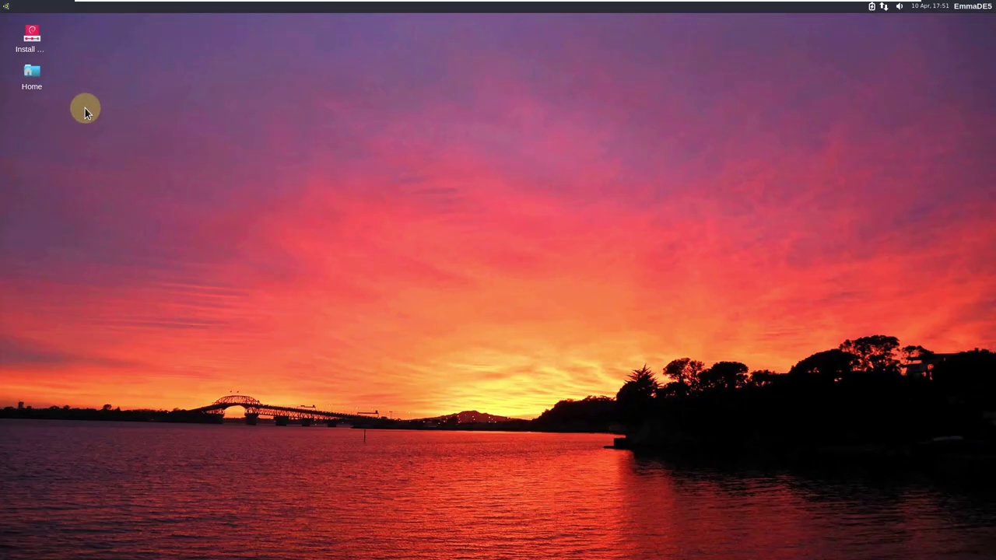
left_click(6, 8)
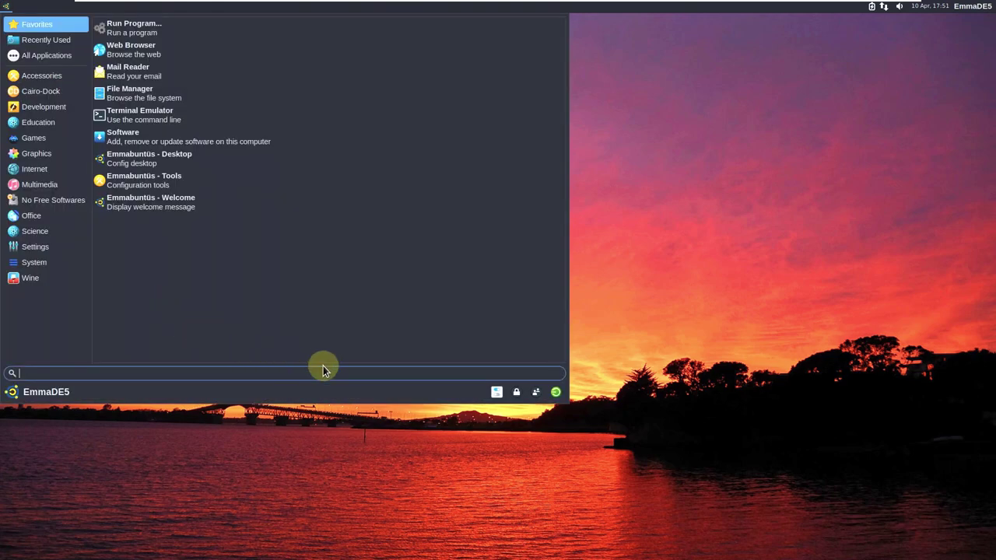
left_click(556, 393)
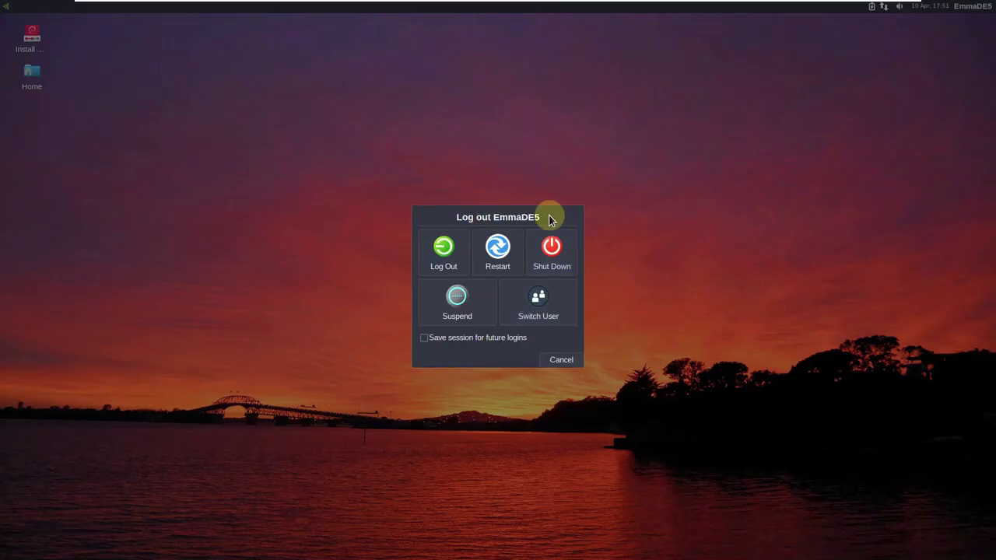
left_click(565, 256)
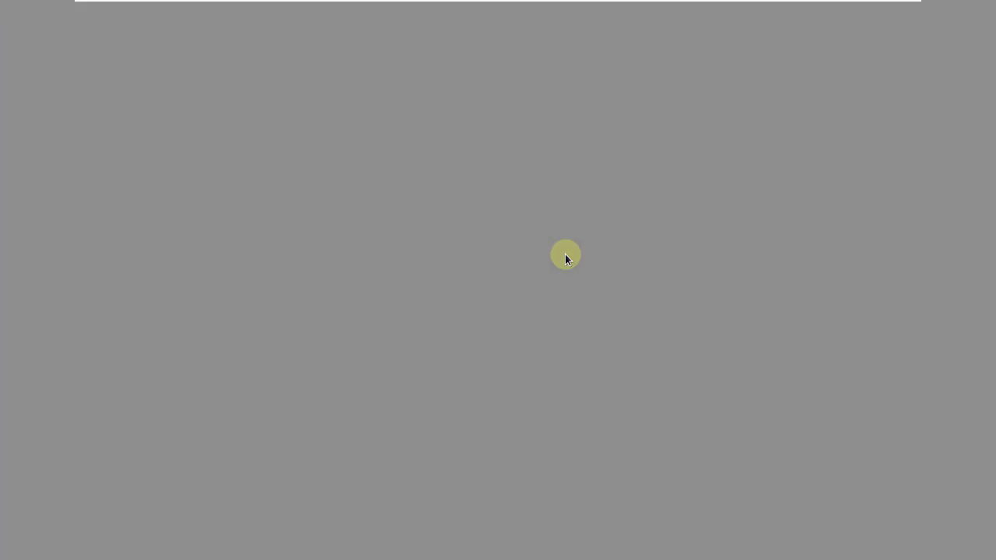